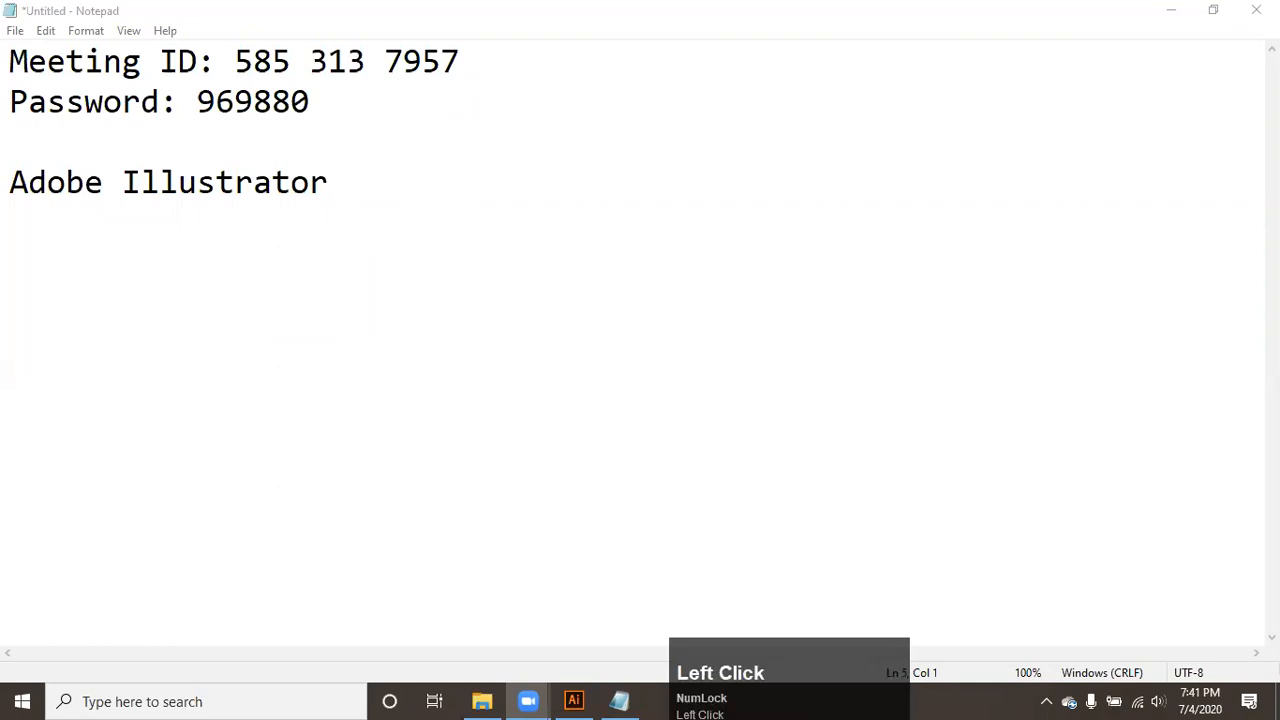
- Add the lines "Vector Graphic", "Raster Graphic" and "pixels" below "Adobe Illustrator"
click(71, 275)
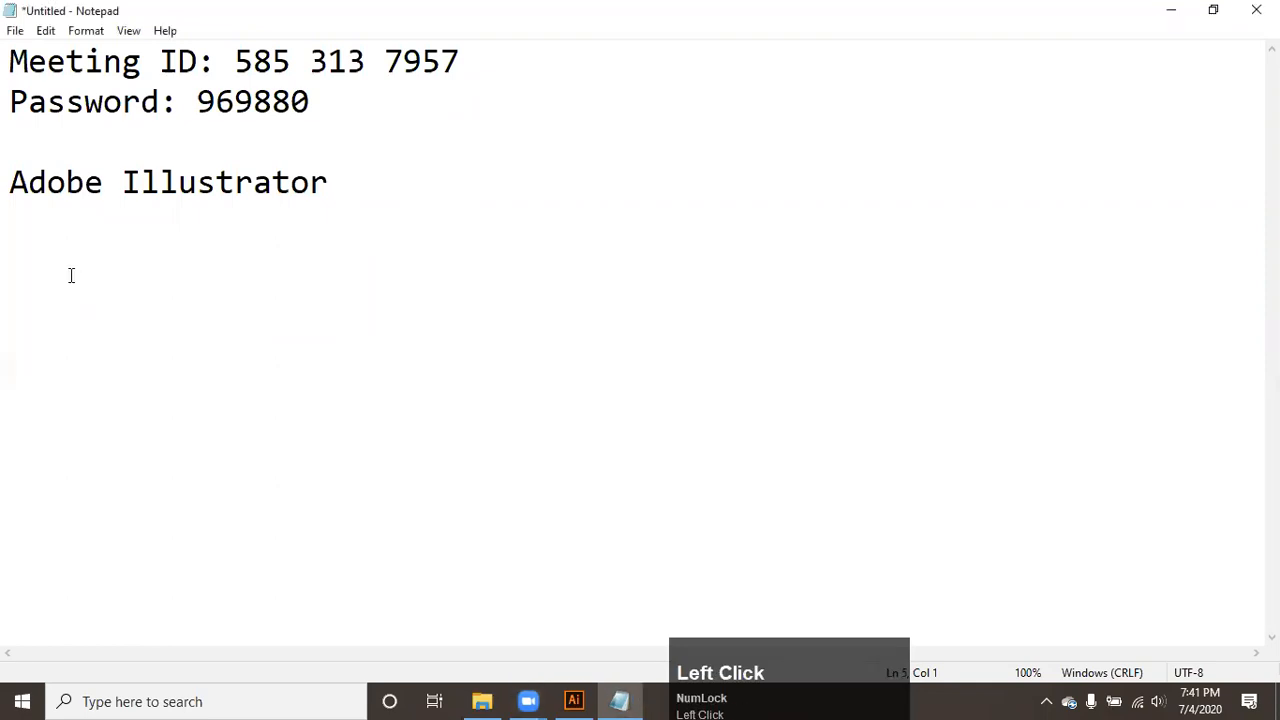
text(Vector Graphic)
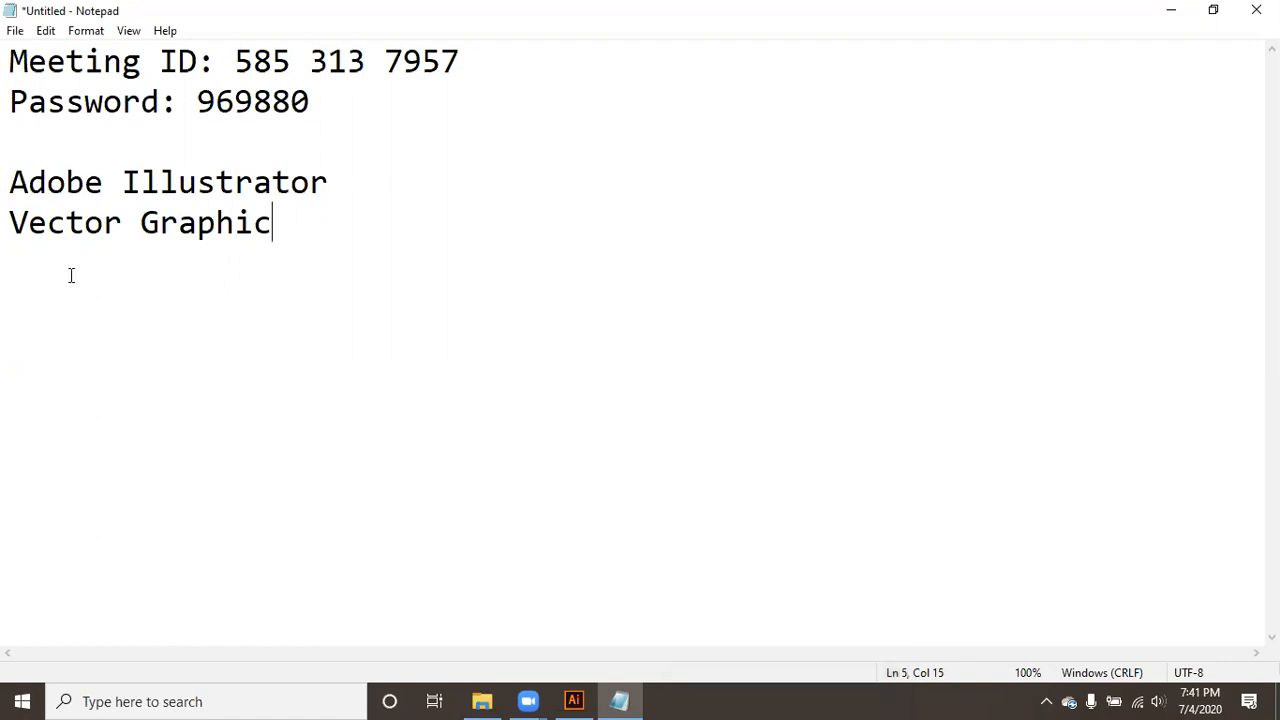
key(Return)
text(Raster Graphic)
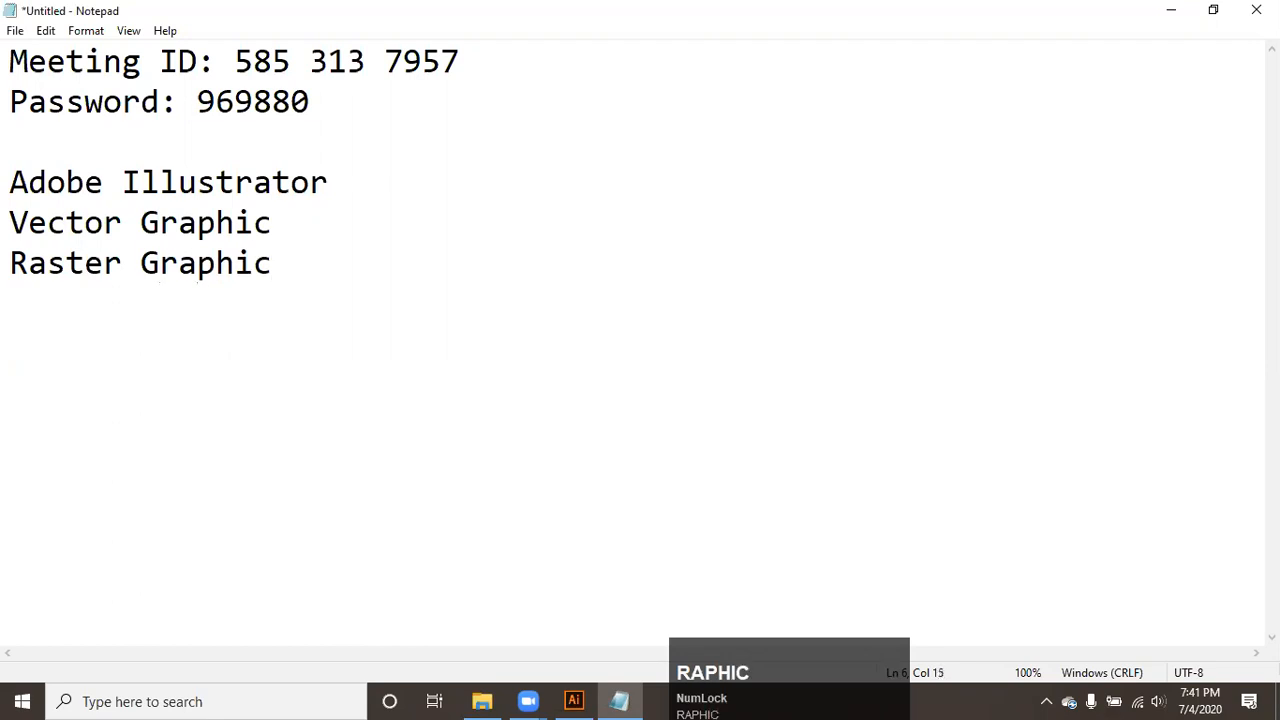
key(Return)
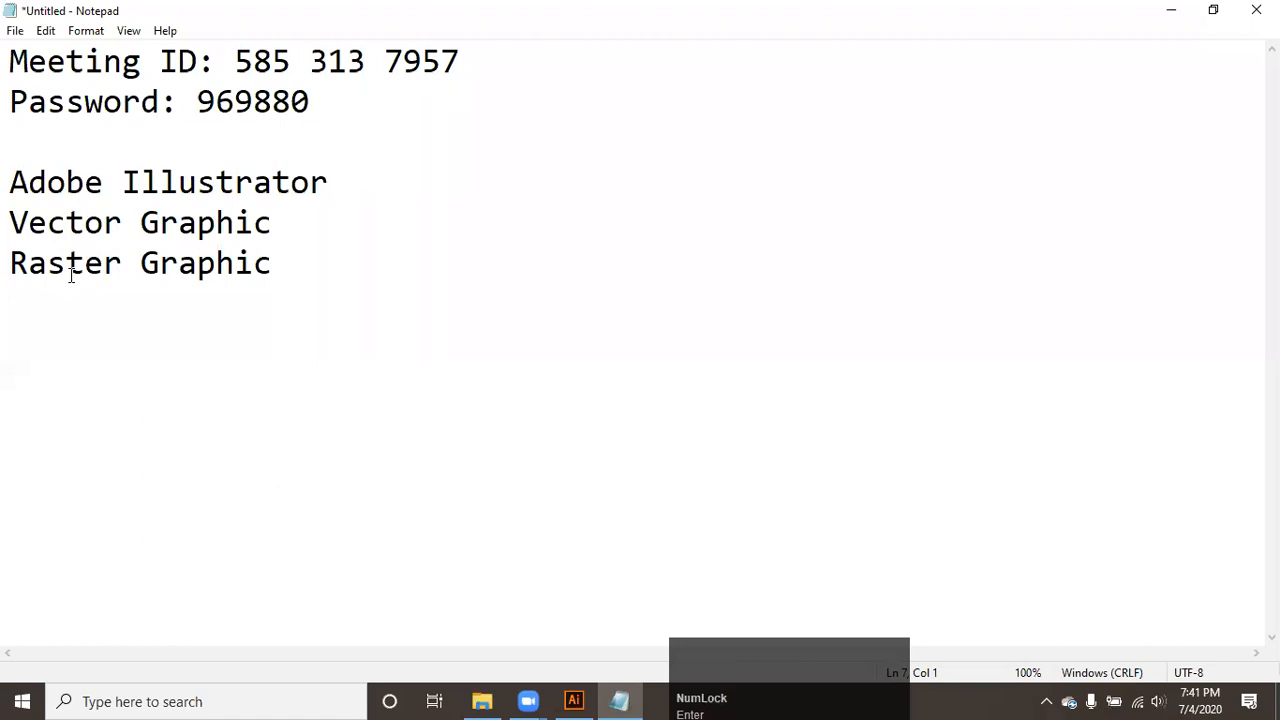
text(pixels)
key(Return)
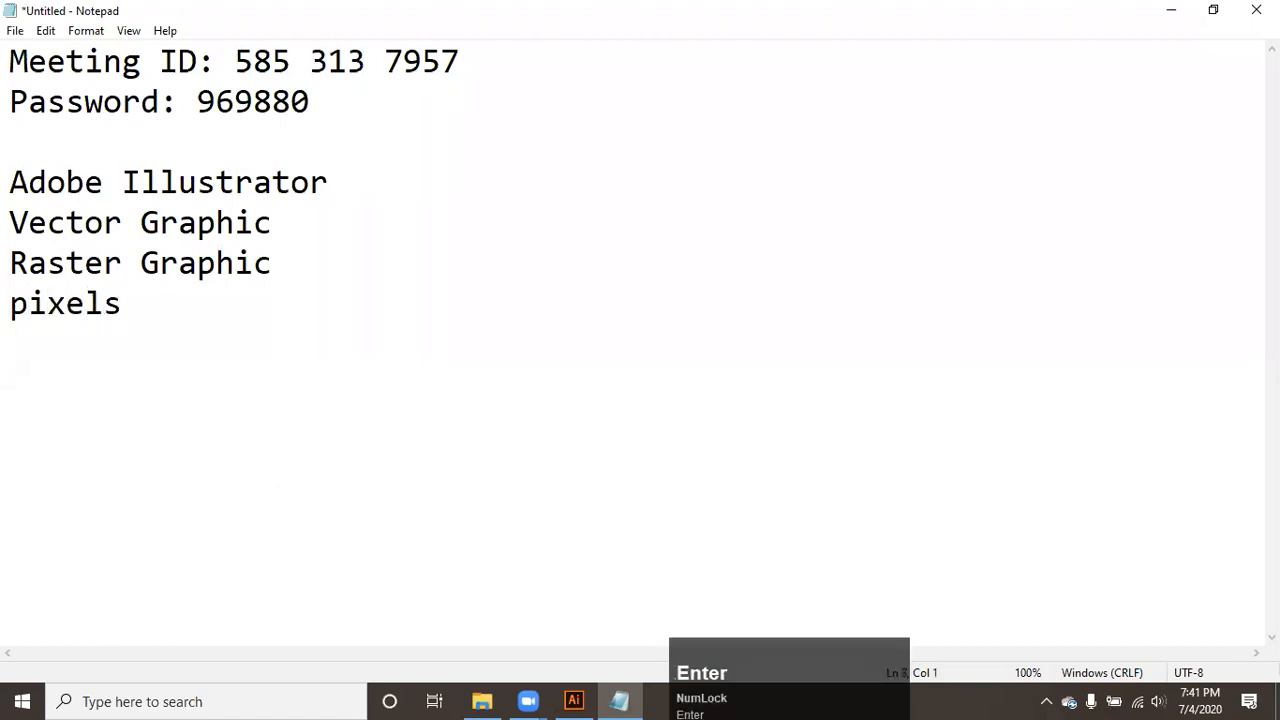
- Insert the line "Geometrical shapes" between "Vector Graphic" and "Raster Graphic"
click(9, 263)
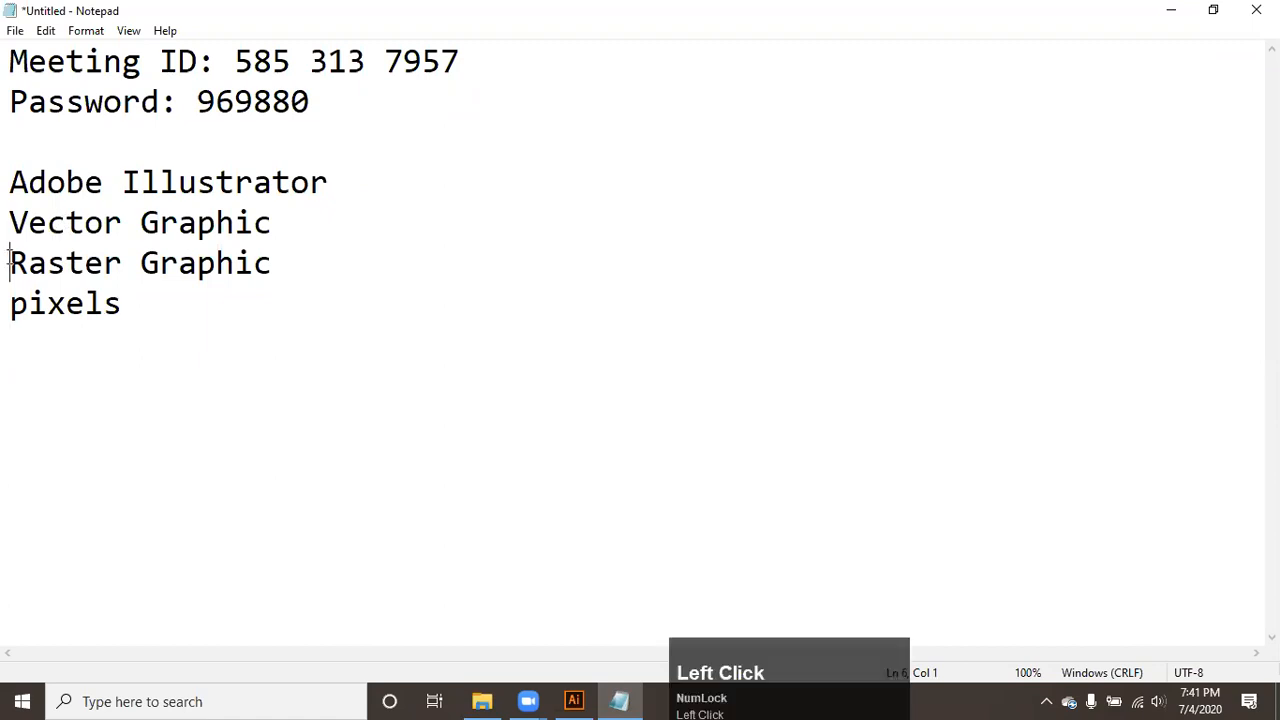
key(Return)
key(Up)
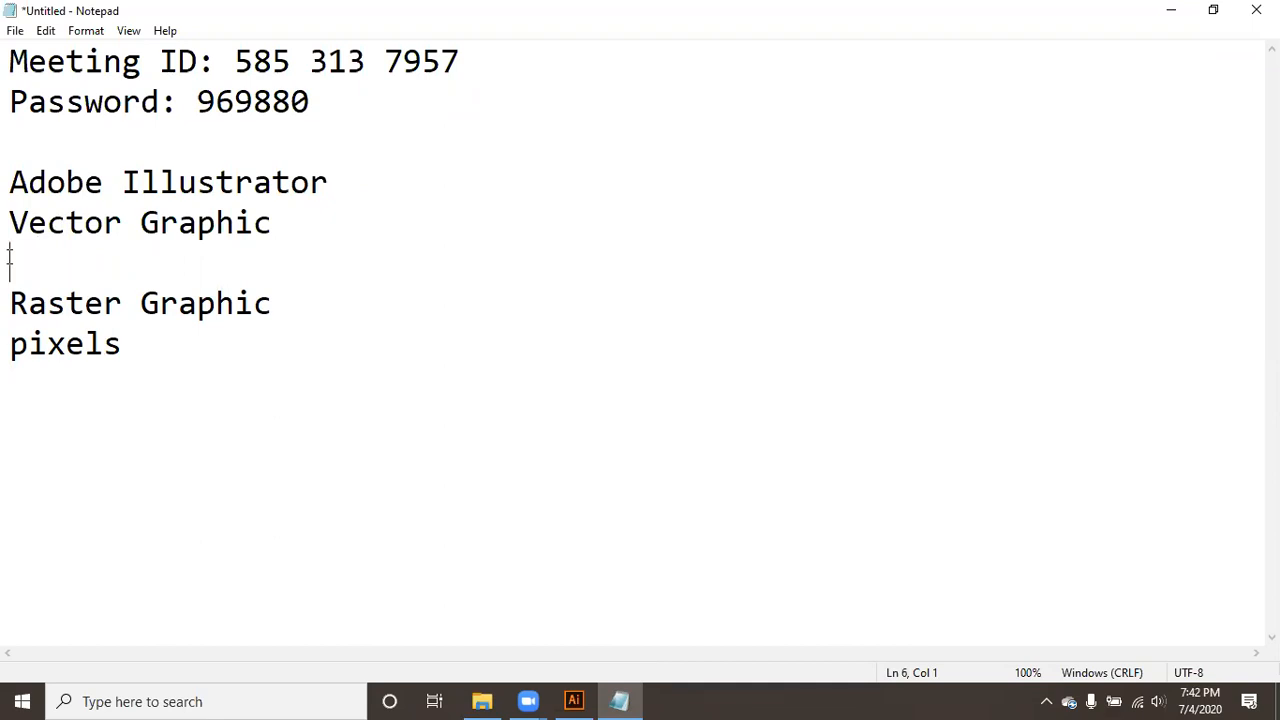
text(Geome)
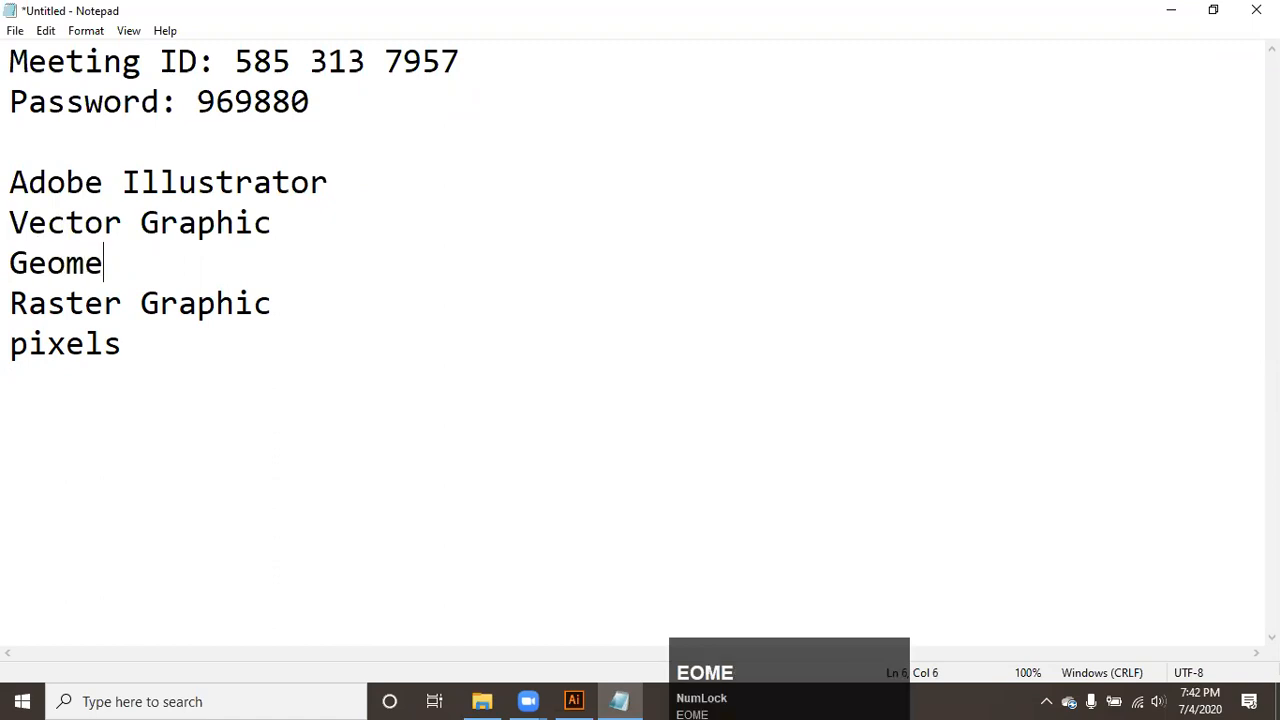
text(trical sha)
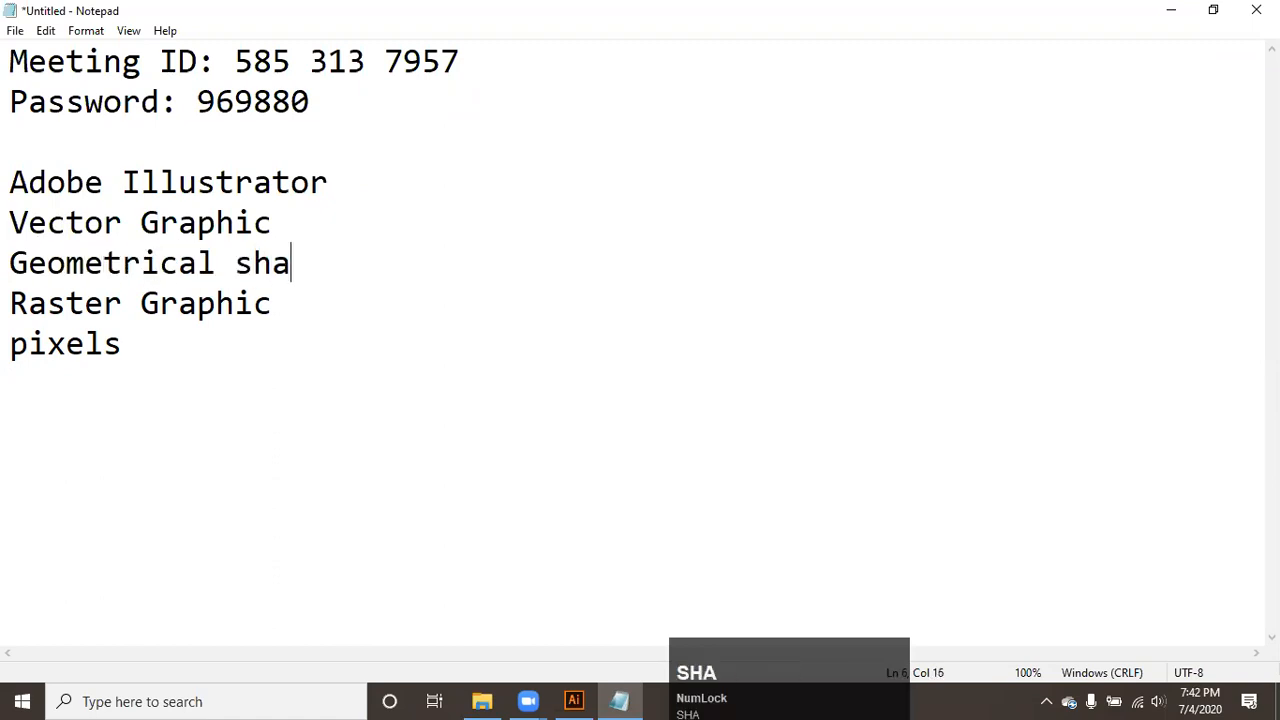
text(pes)
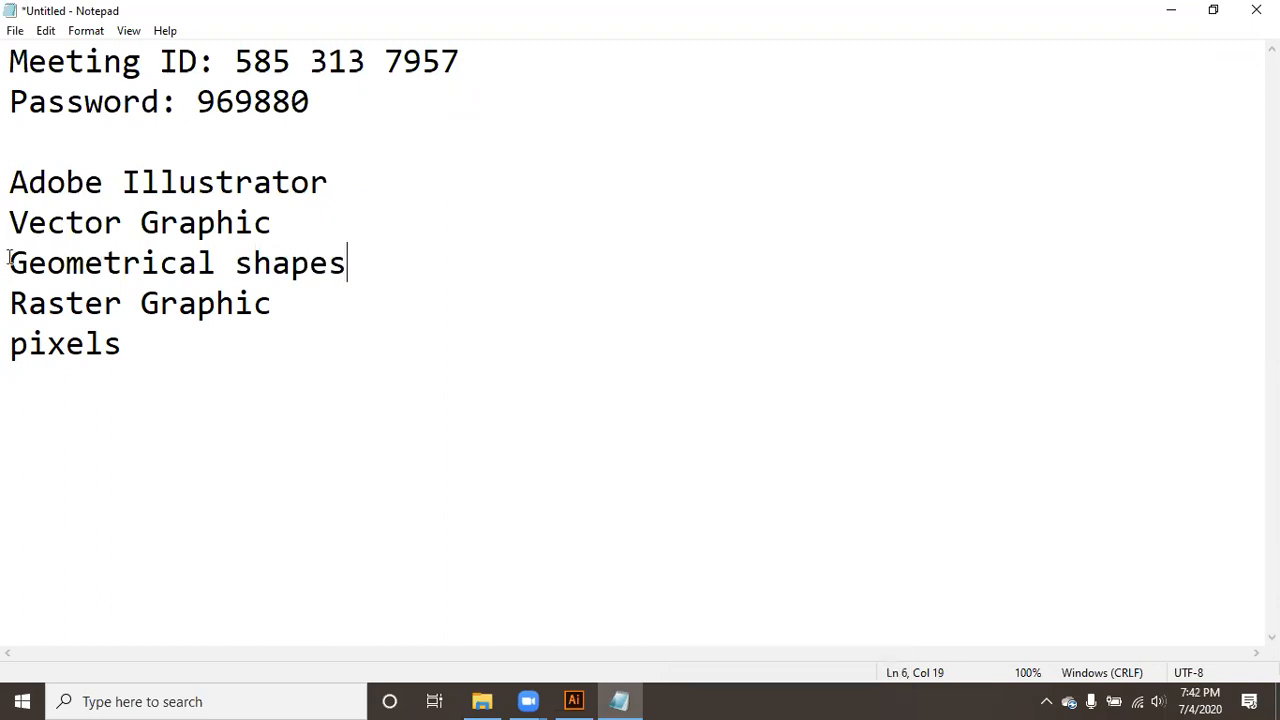
- Add the lines "Path" and "Anchor" directly below "Geometrical shapes"
key(Return)
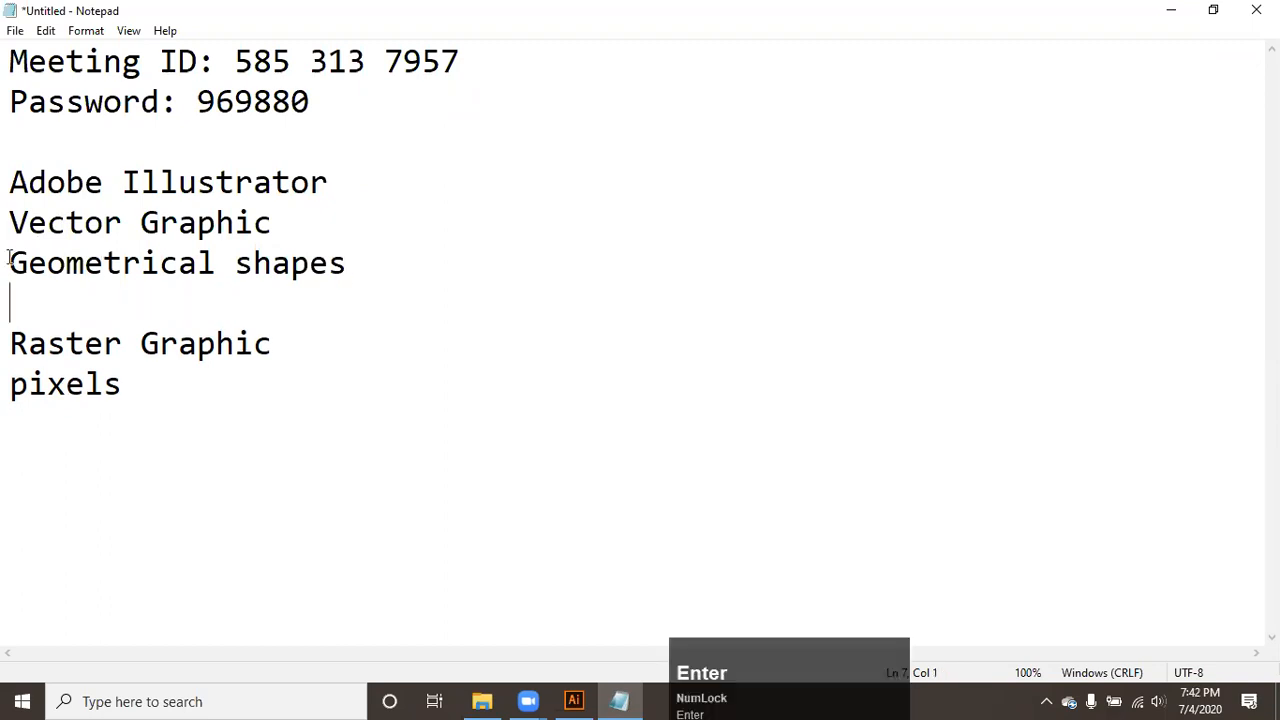
text(Path)
key(Return)
text(Anchor)
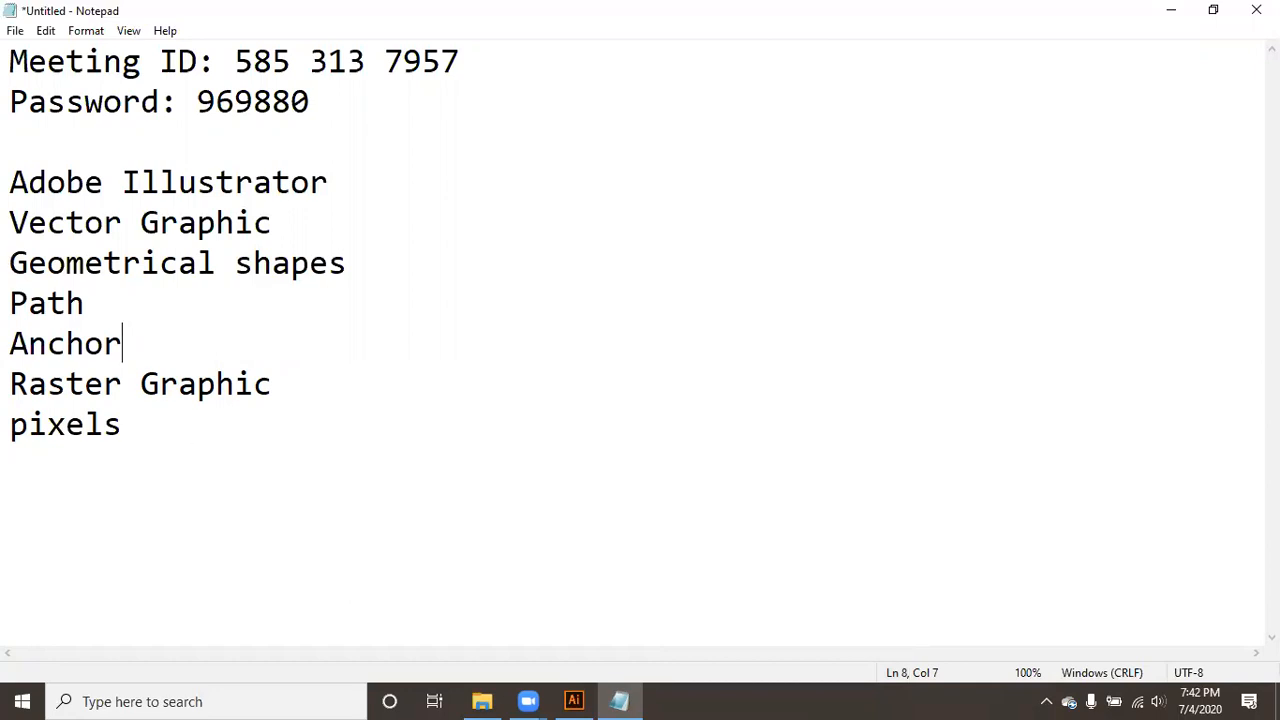
click(190, 463)
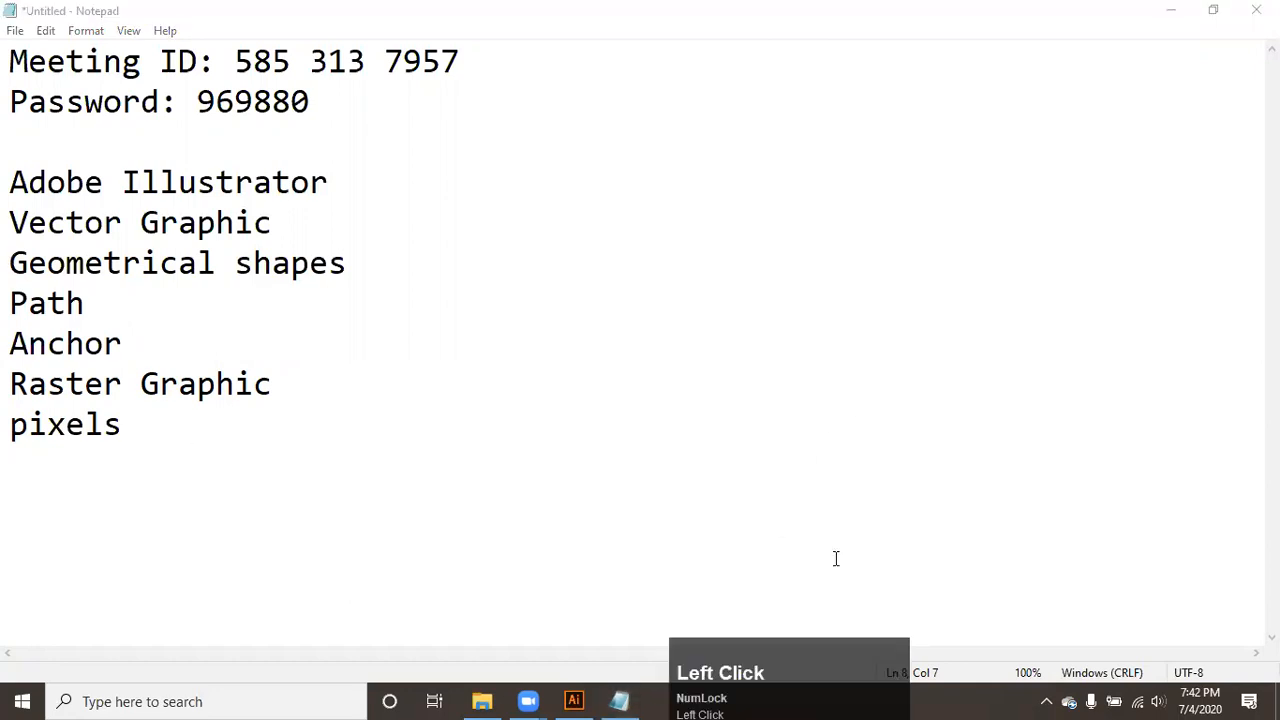
scroll(834, 557, down, 1)
- Switch to Illustrator and close the blank Untitled-1 document
click(574, 701)
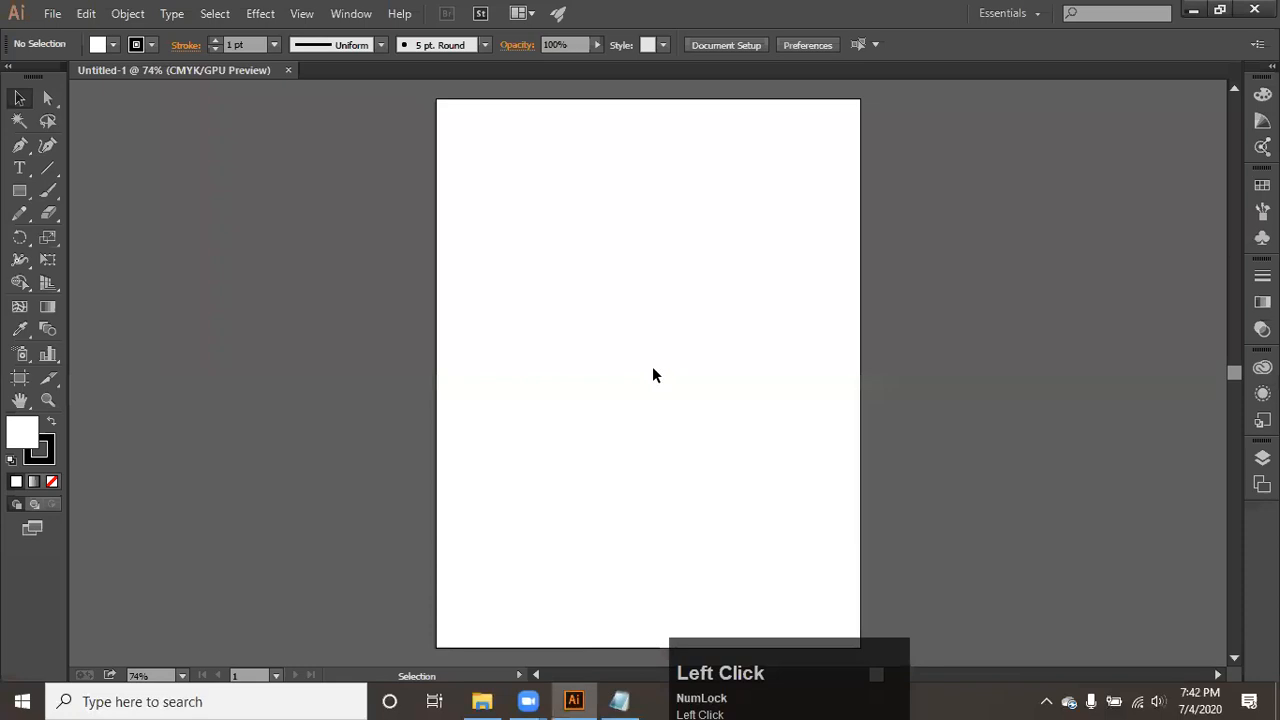
click(288, 70)
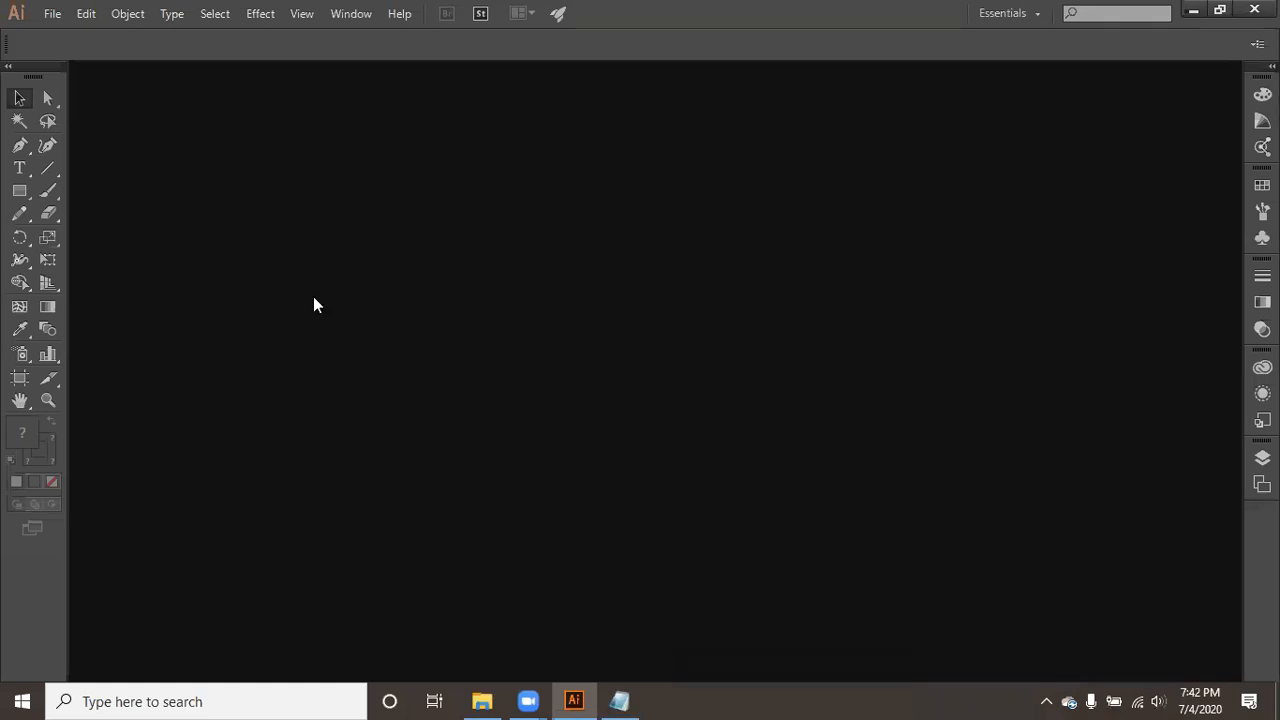
click(52, 14)
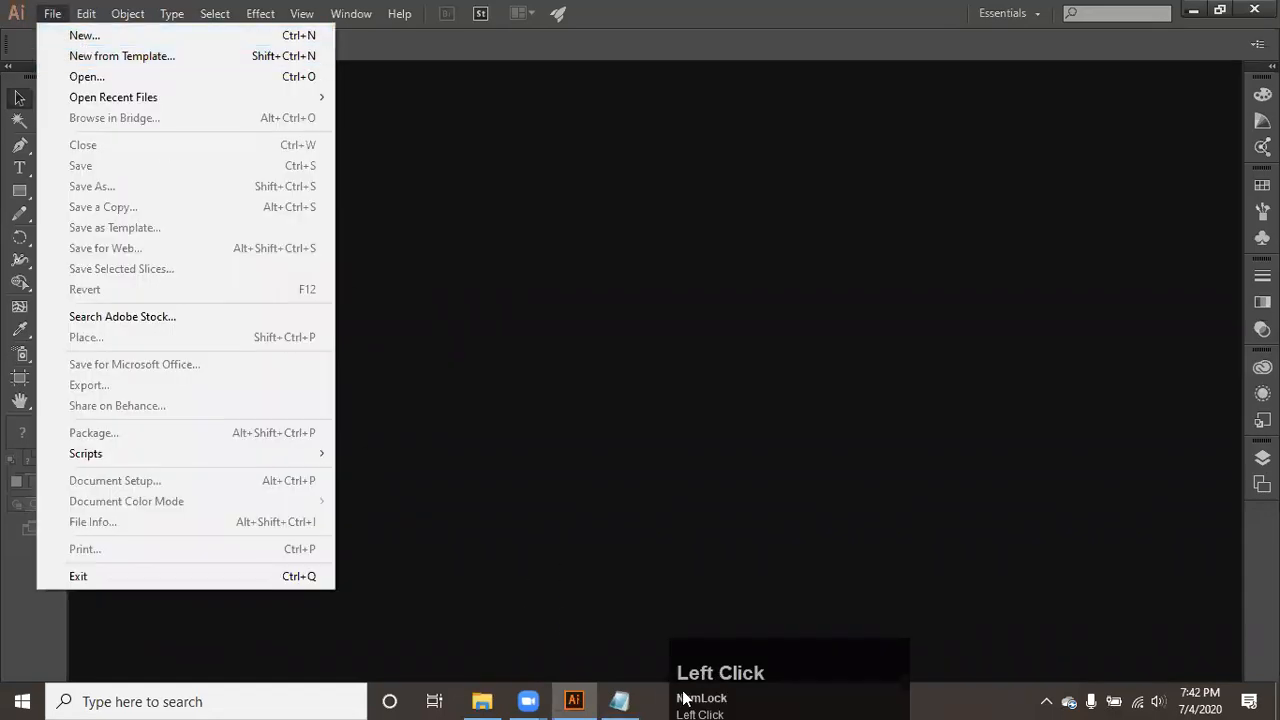
- Switch to Notepad and add the shortcut note "Ctrl + N" below "pixels", leaving a blank line between them
click(619, 701)
click(391, 467)
key(shift+Return)
text(Ctrl + N)
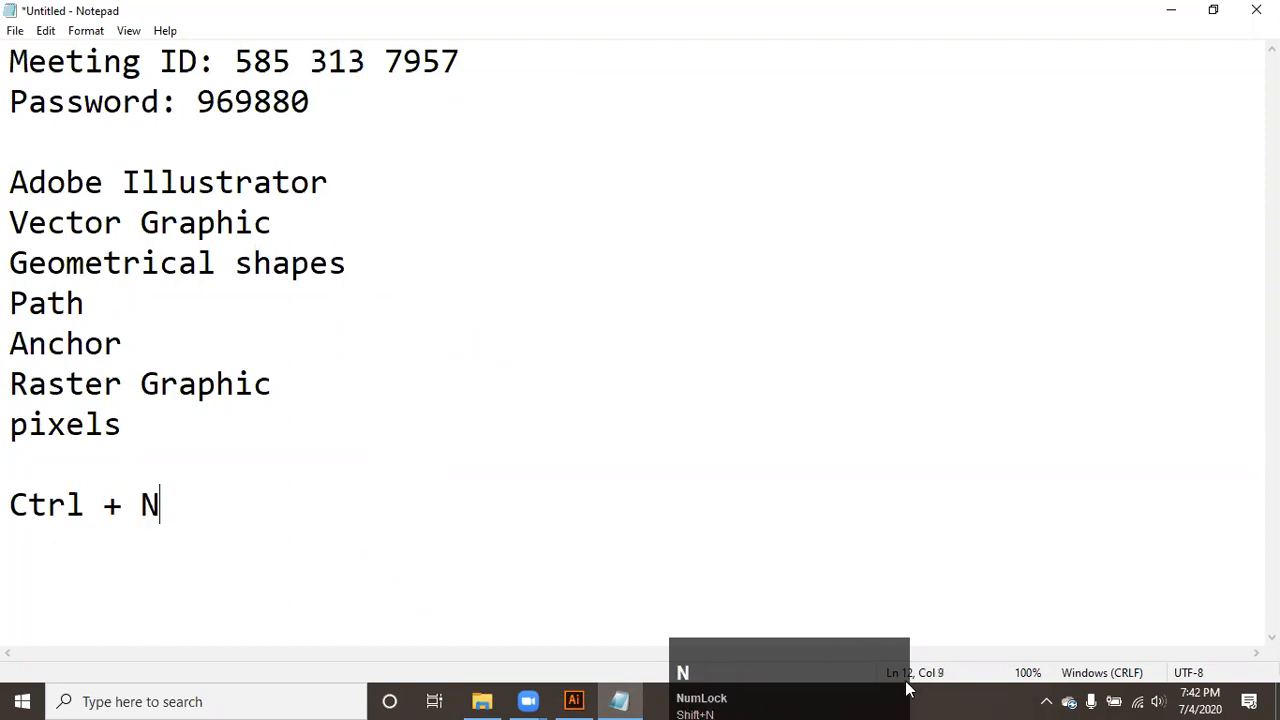
click(863, 665)
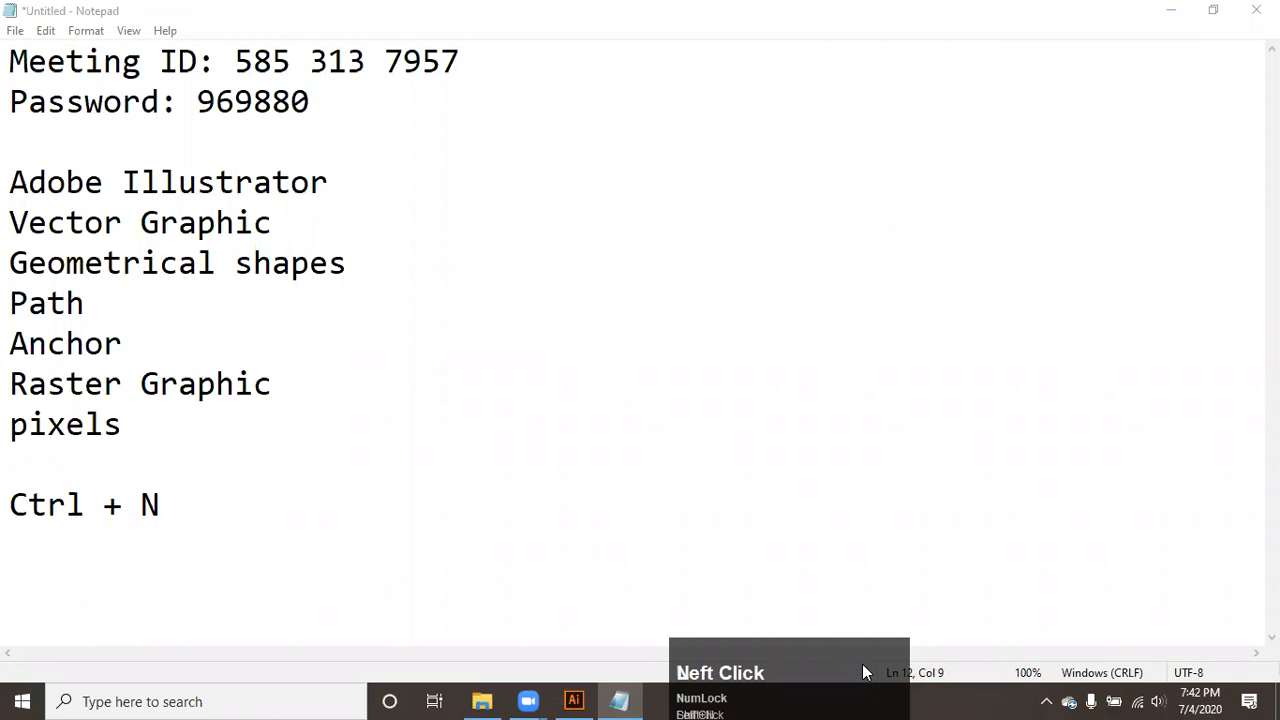
drag(862, 664, 870, 675)
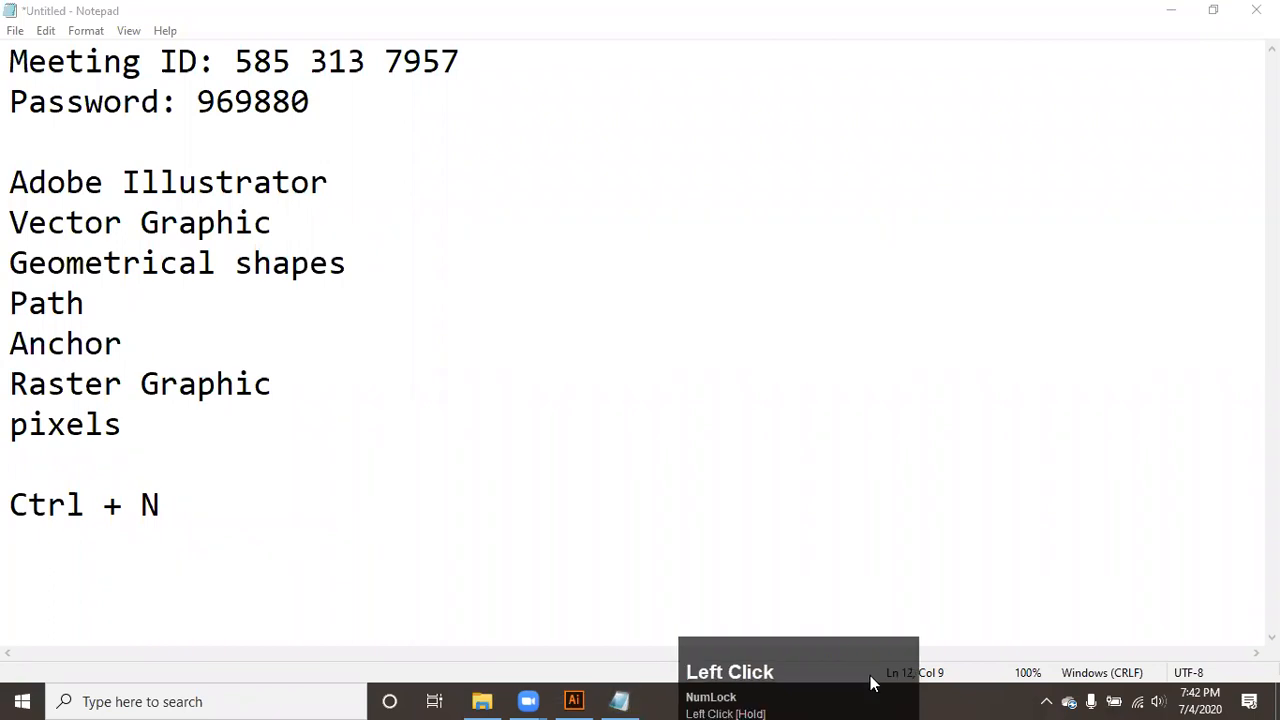
click(723, 549)
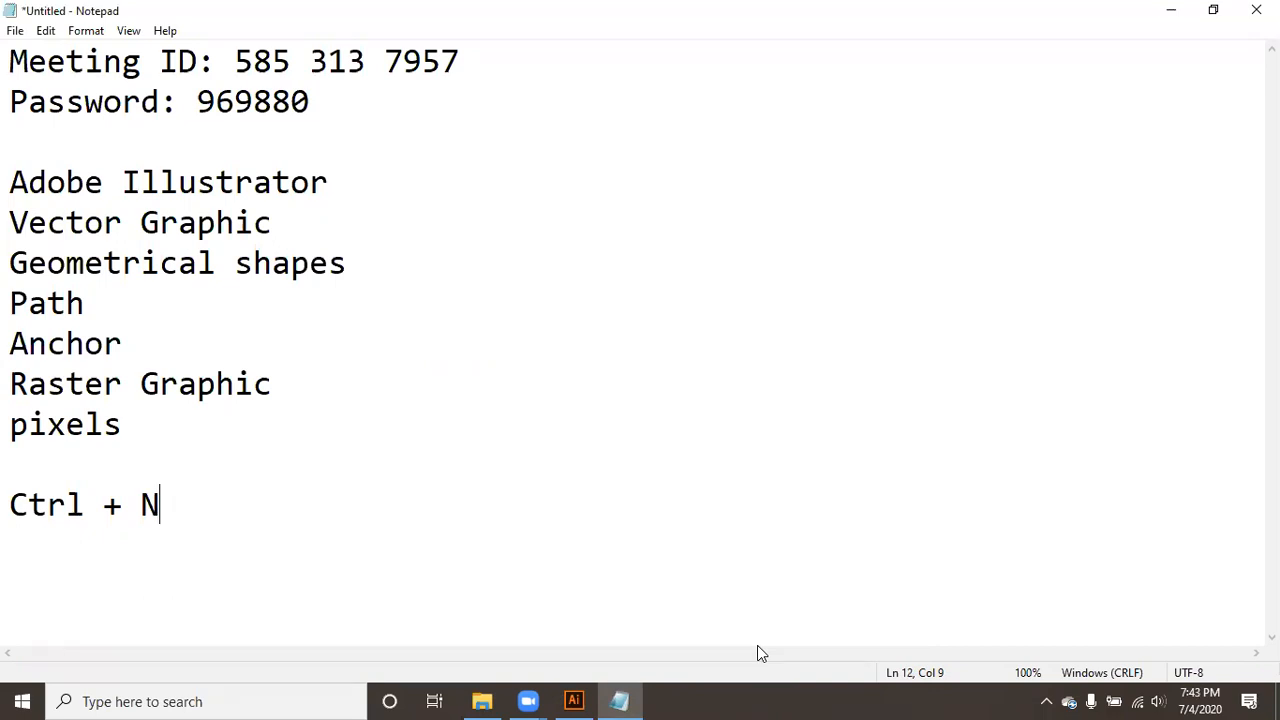
- Switch to Illustrator and open the settings for a new document
click(594, 697)
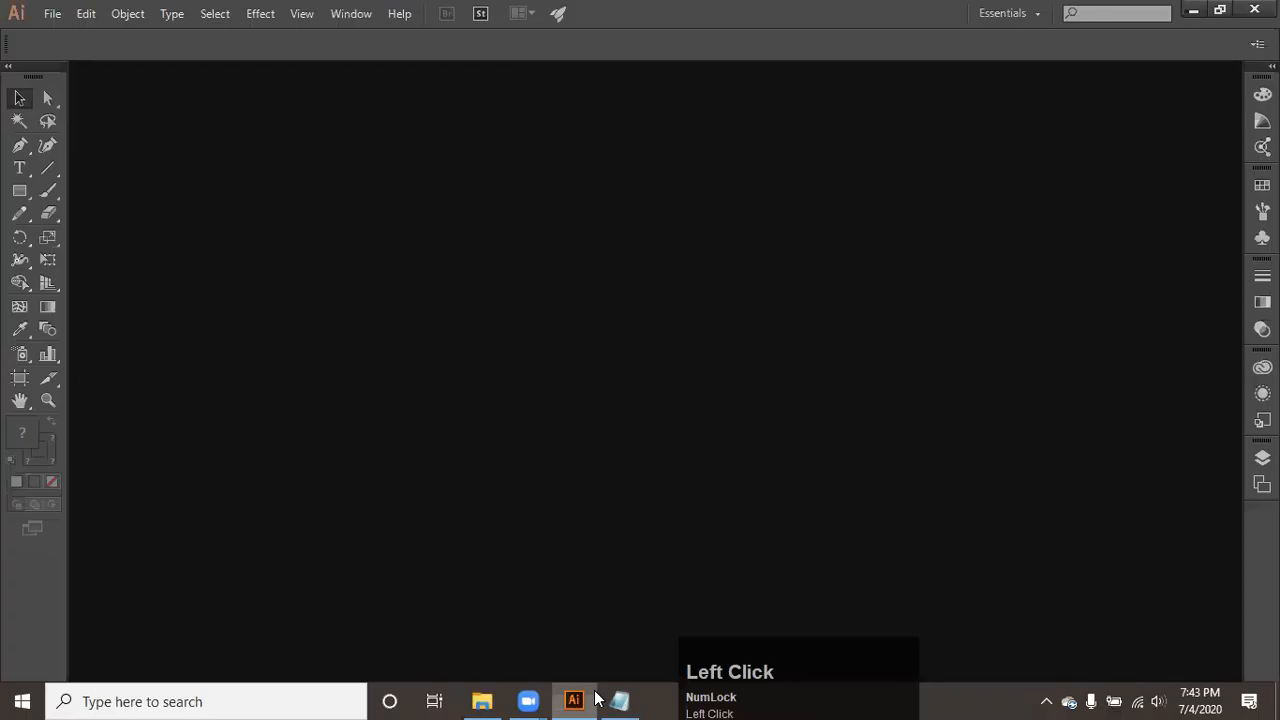
click(52, 13)
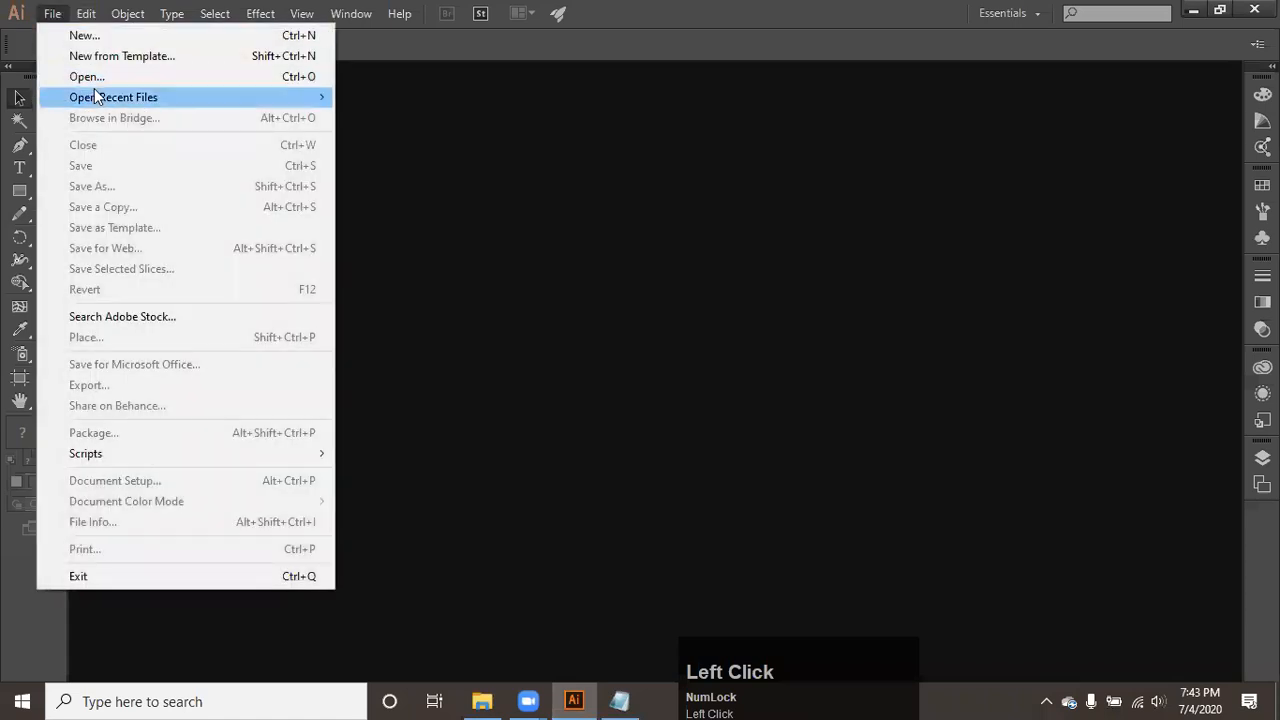
click(137, 40)
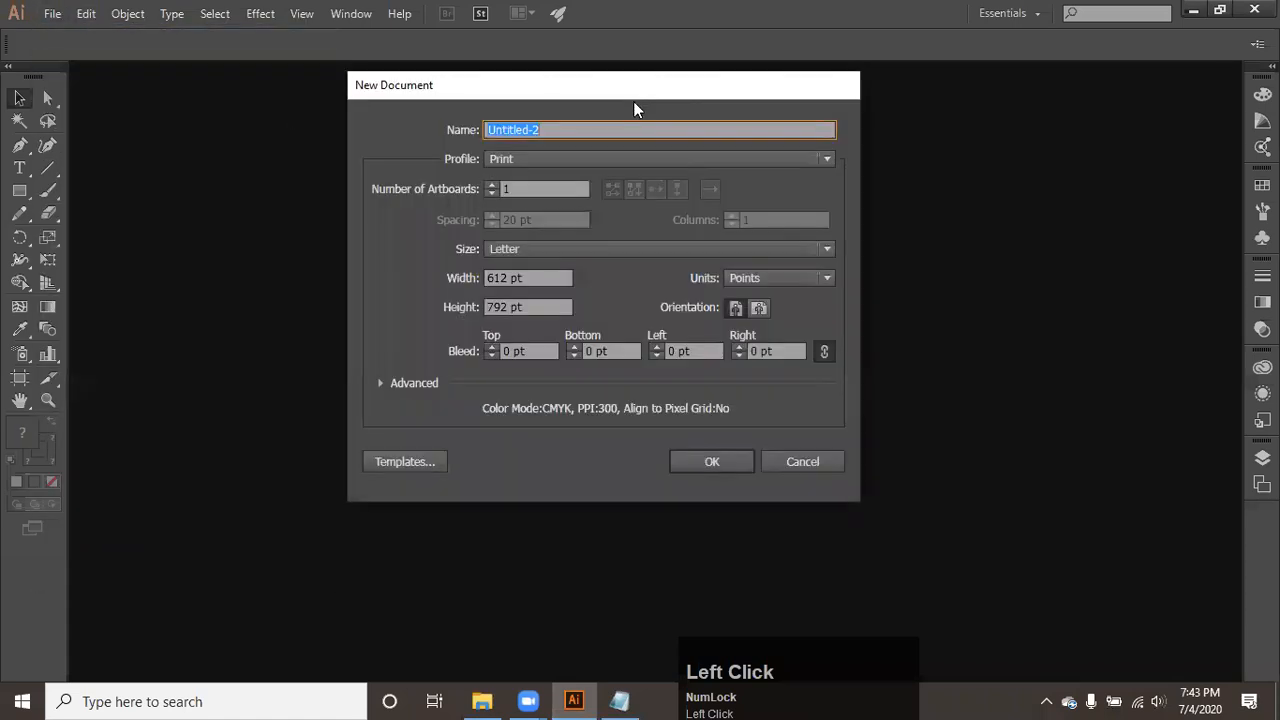
drag(633, 90, 665, 166)
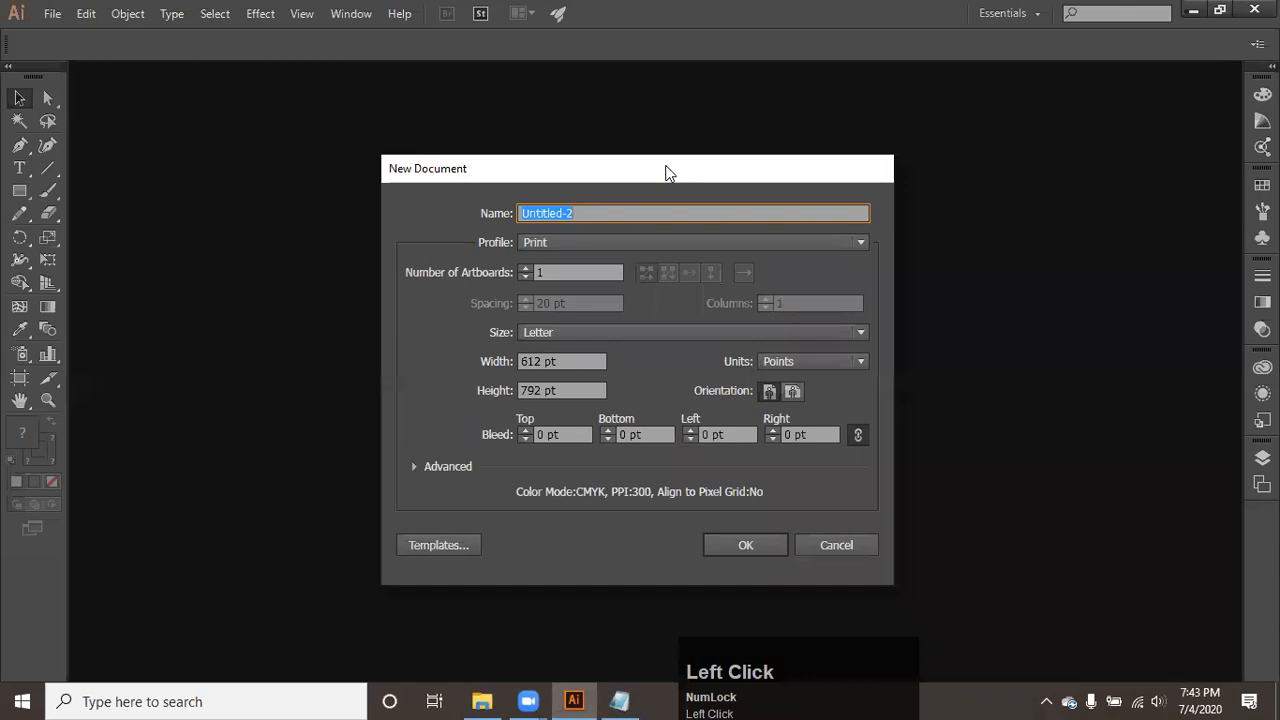
- Name the new document "Intro" and look through its available profiles
drag(597, 209, 388, 188)
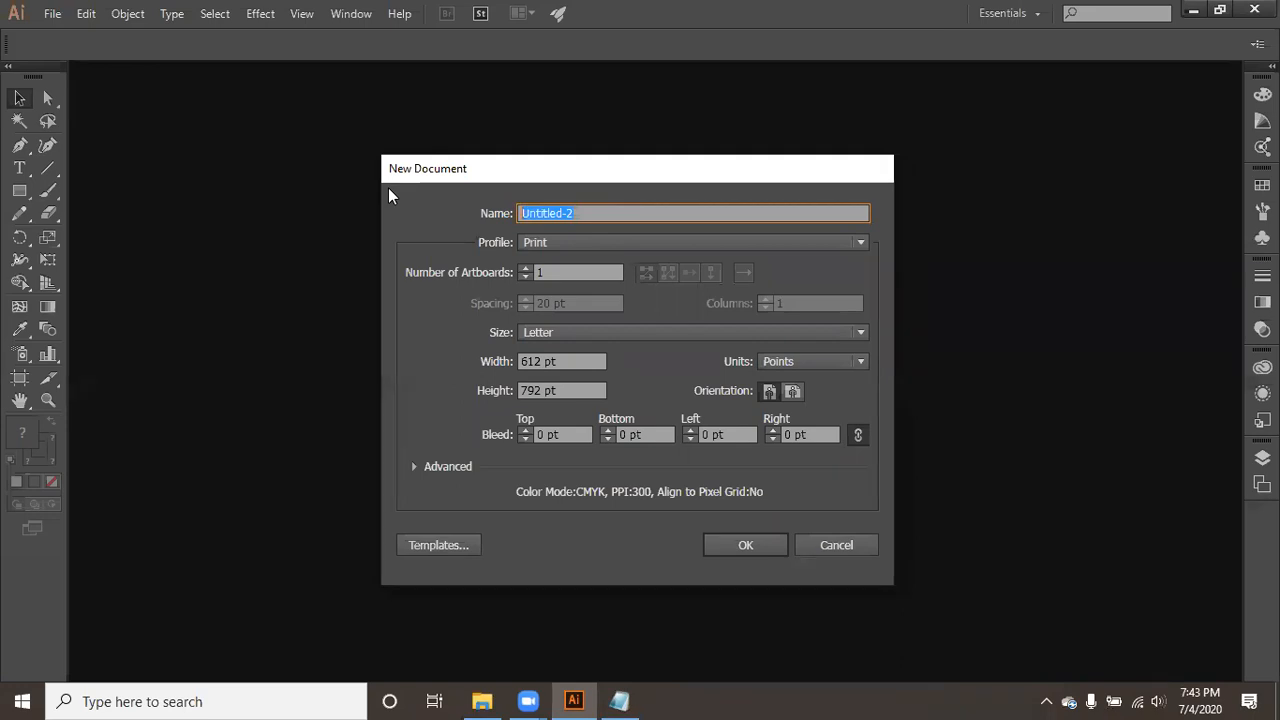
click(603, 212)
drag(603, 212, 467, 224)
click(482, 191)
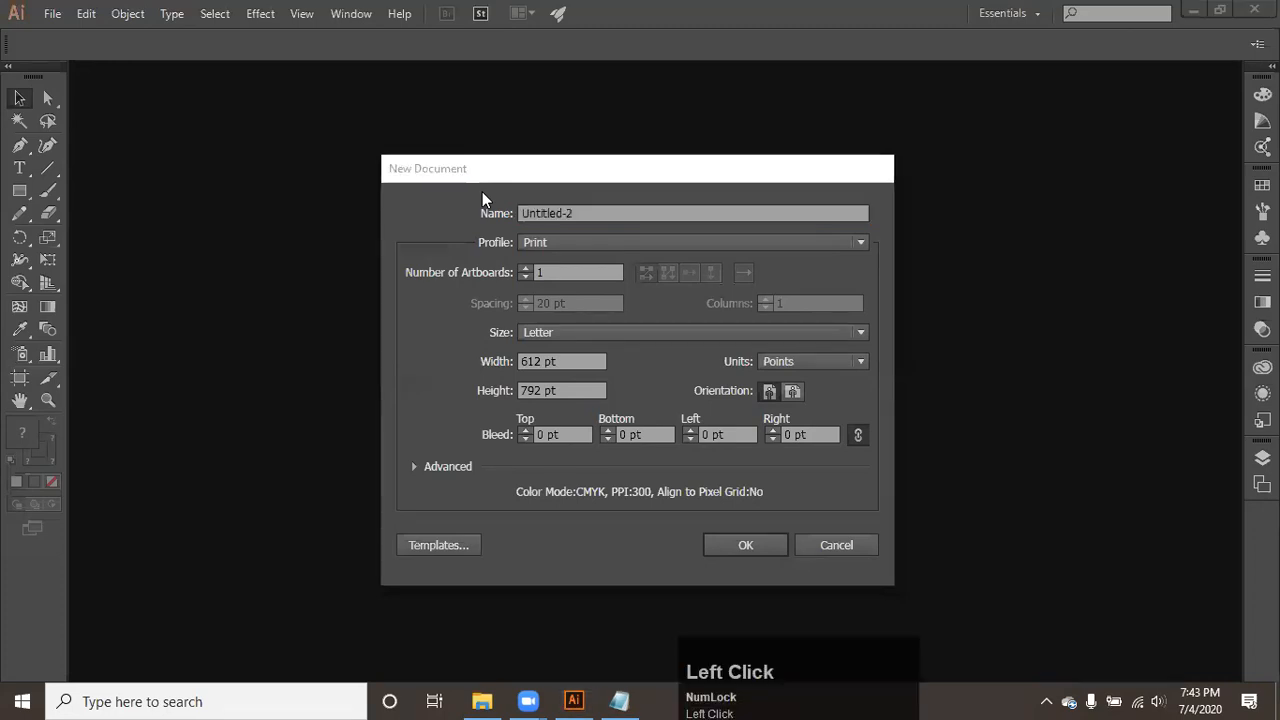
drag(482, 191, 779, 129)
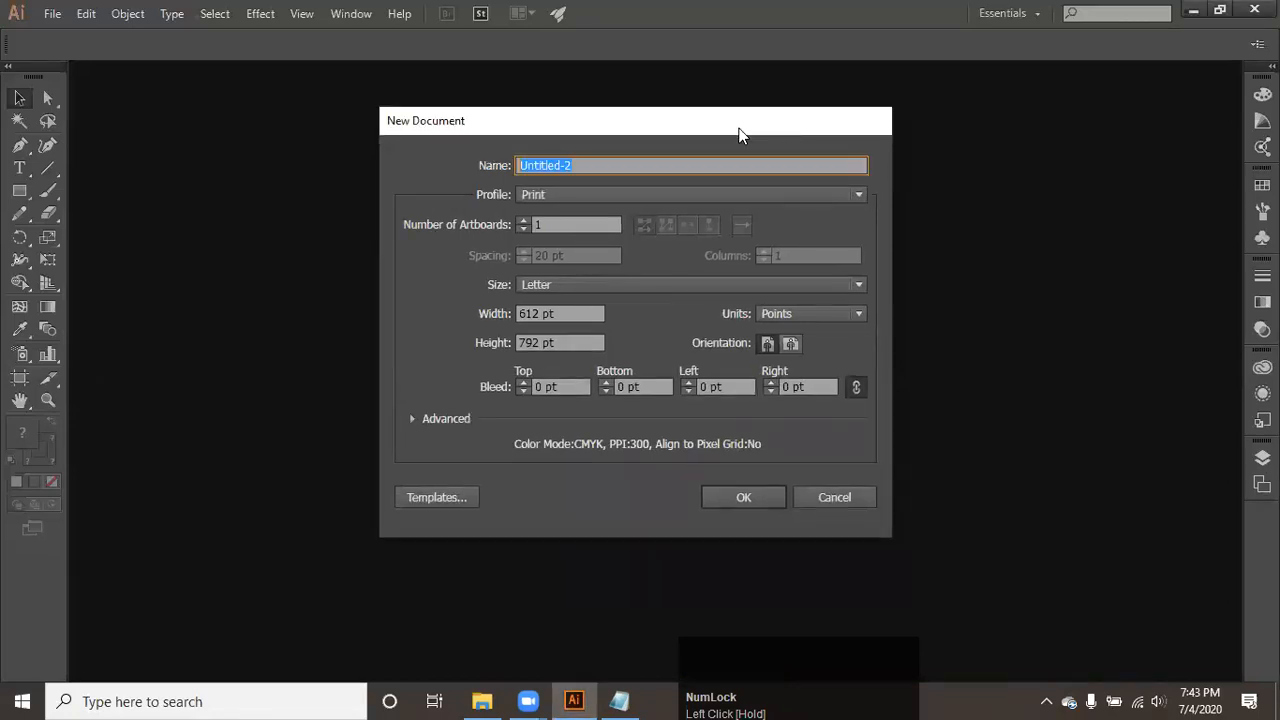
text(Intro)
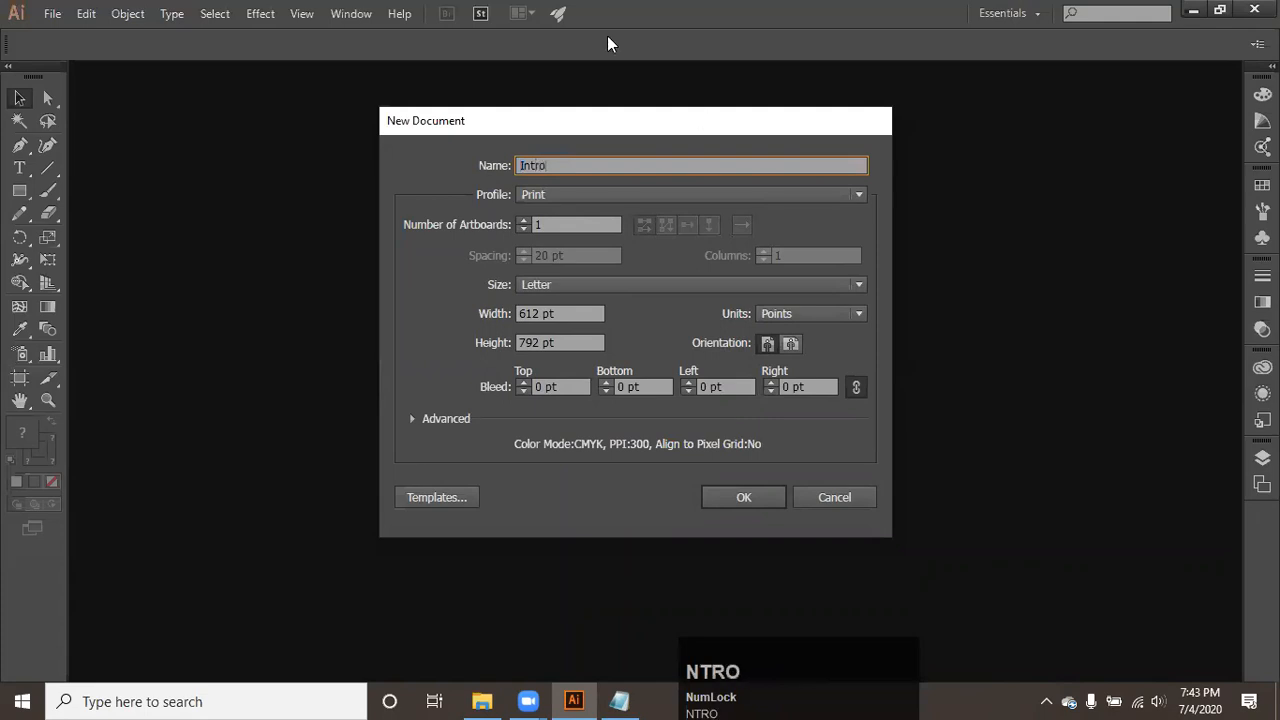
click(547, 195)
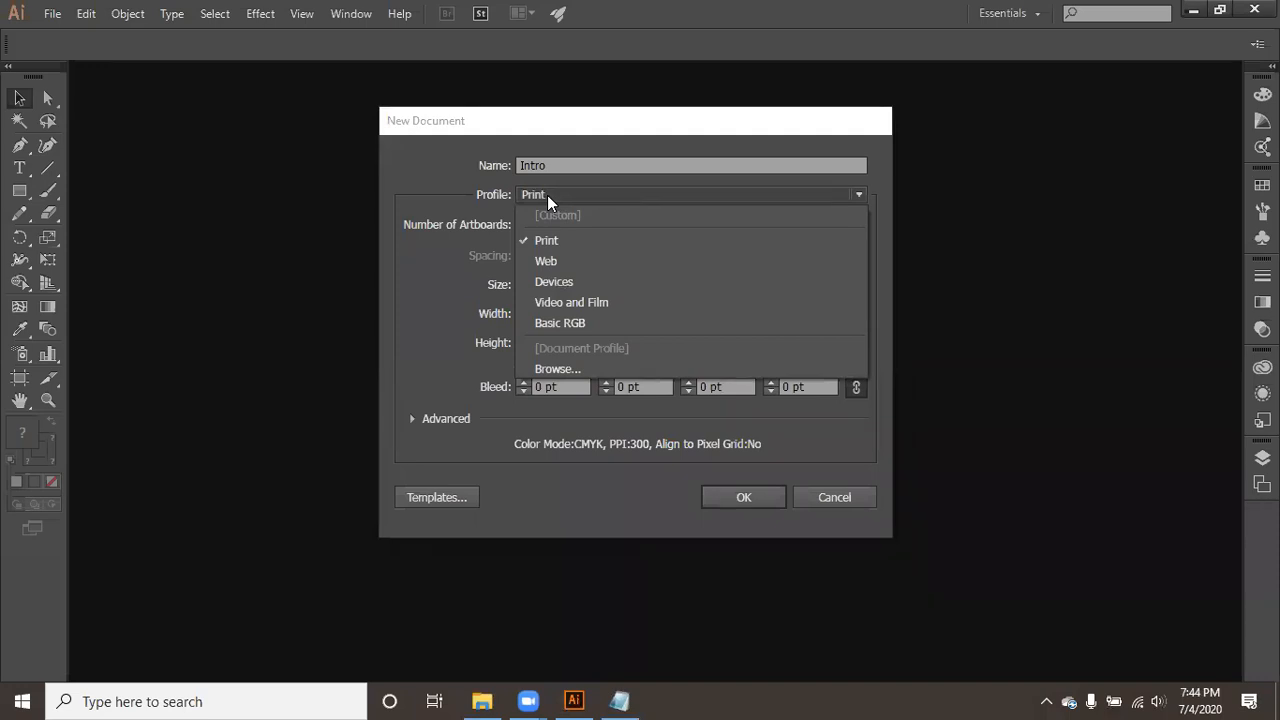
click(564, 124)
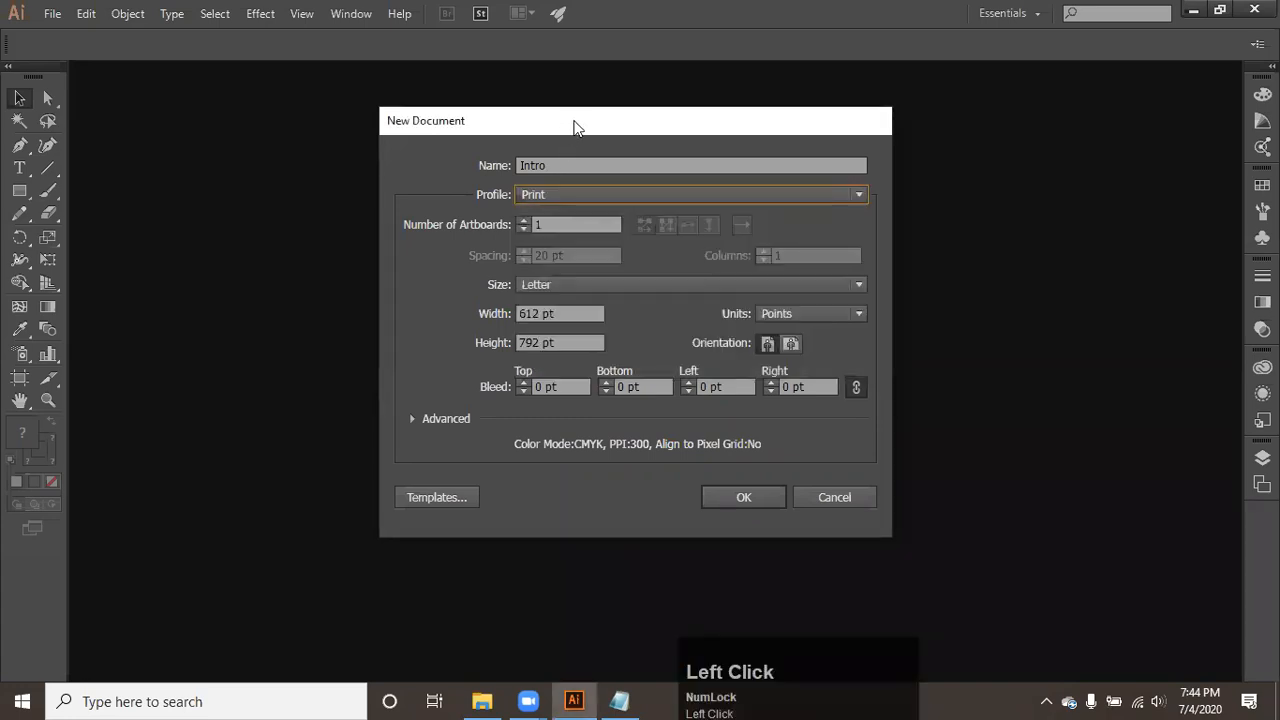
drag(573, 122, 571, 102)
- Switch to Notepad and add the lines "Print media" and "Screen media" after a blank line below "Ctrl + N"
click(619, 701)
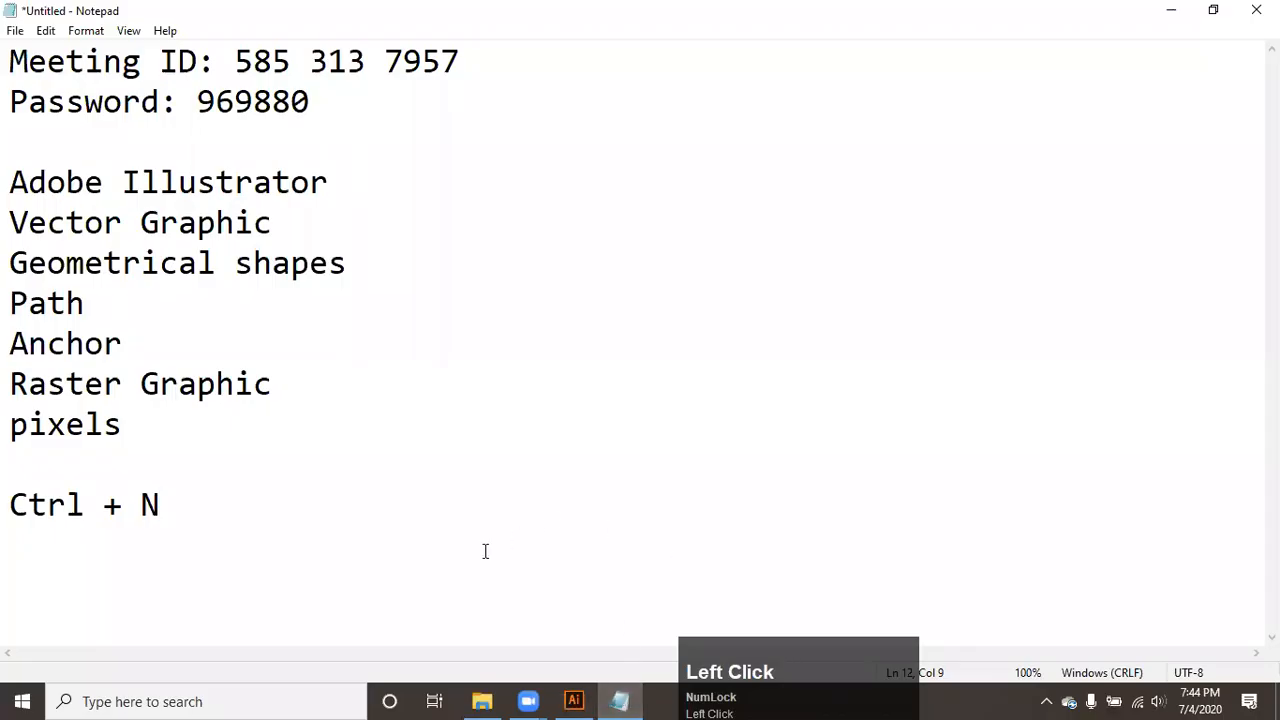
key(Return)
key(Return)
text(Print media)
key(Return)
text(Screena)
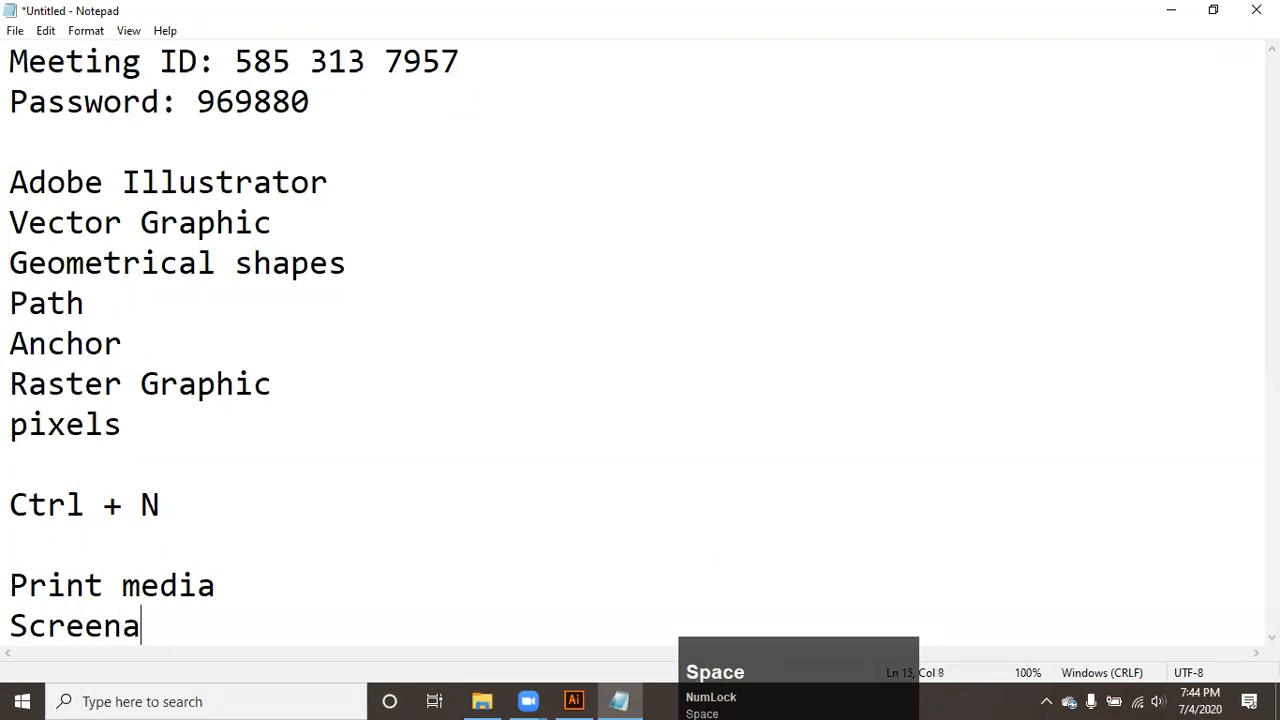
key(BackSpace)
text(media)
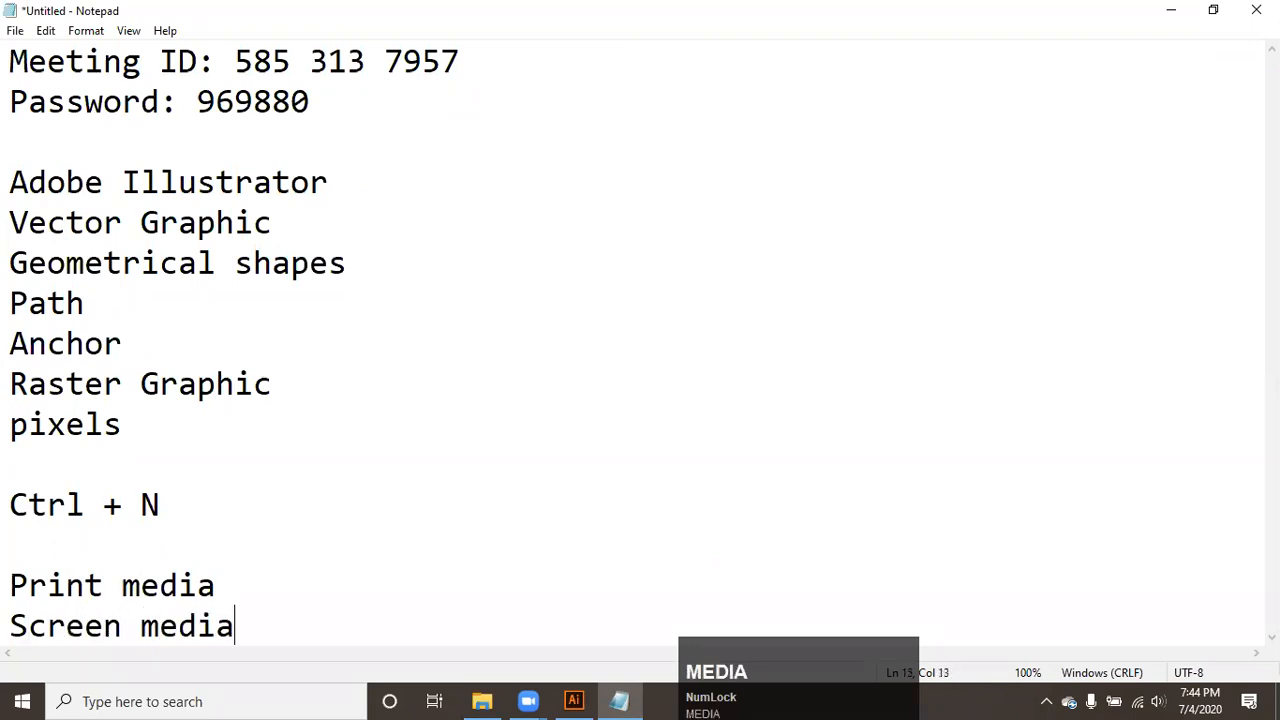
- Add the lines "Modes", "RGB" and "CMYK" after a blank line below "Screen media"
key(Return)
key(Return)
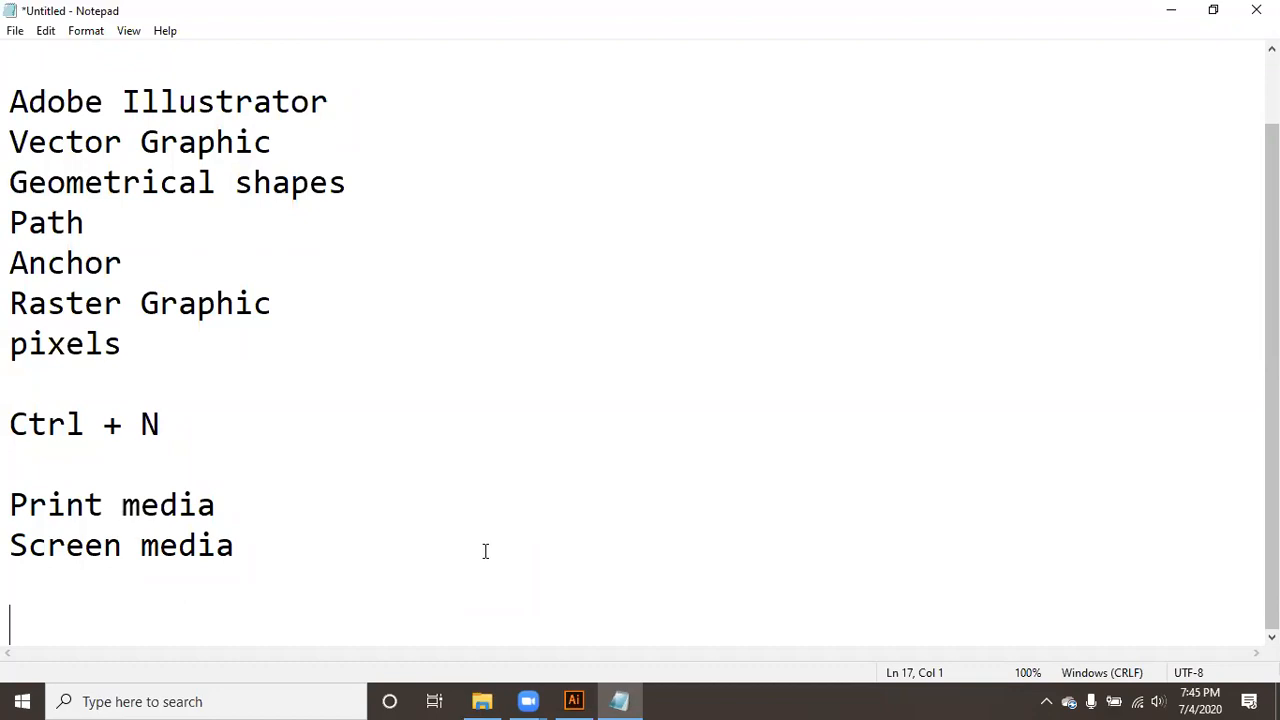
text(Modse)
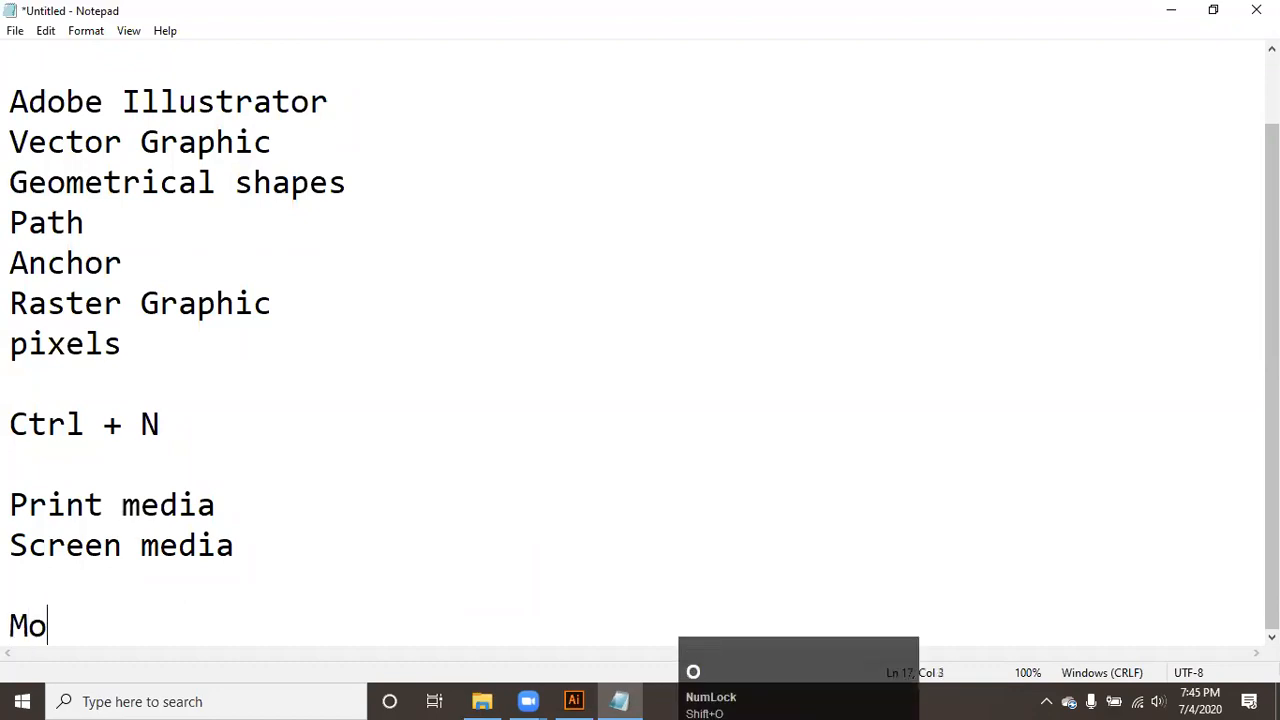
key(BackSpace)
key(BackSpace)
text(es)
key(Return)
text(RGB)
key(Return)
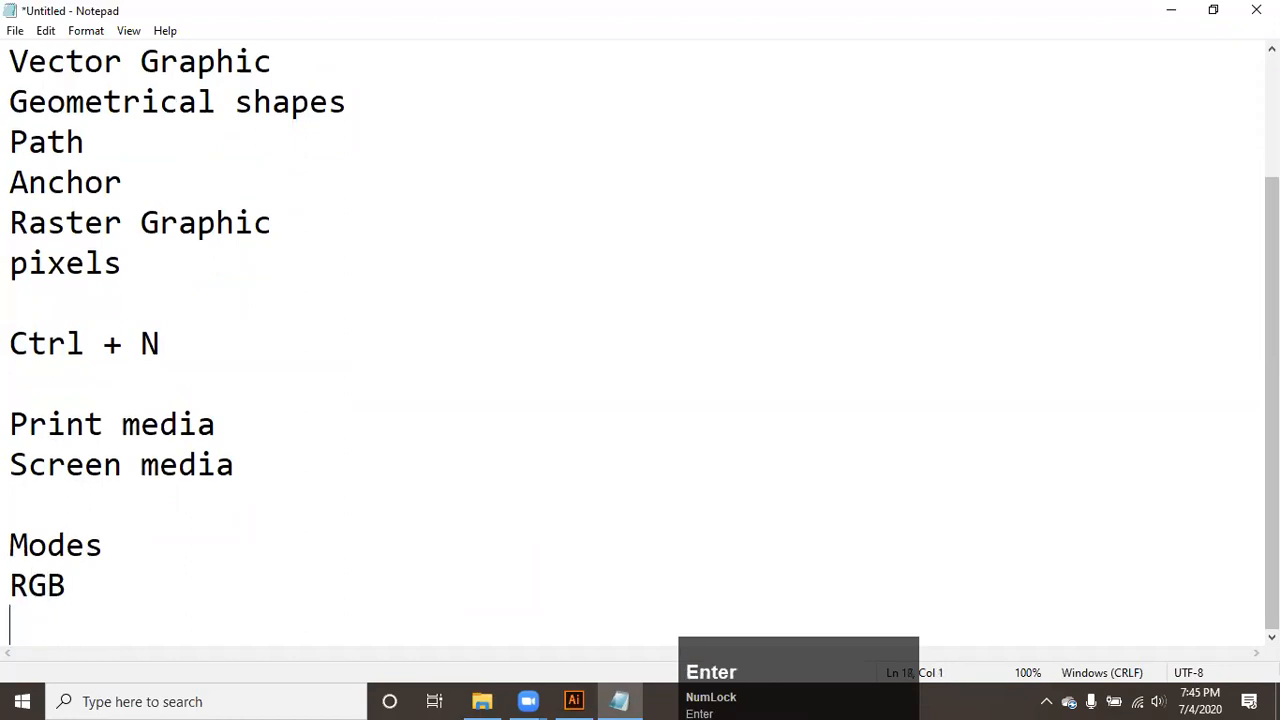
text(CMYK)
- Add "screen" beside "RGB" and "print" beside "CMYK" with tab spacing, and start a new line below
key(Up)
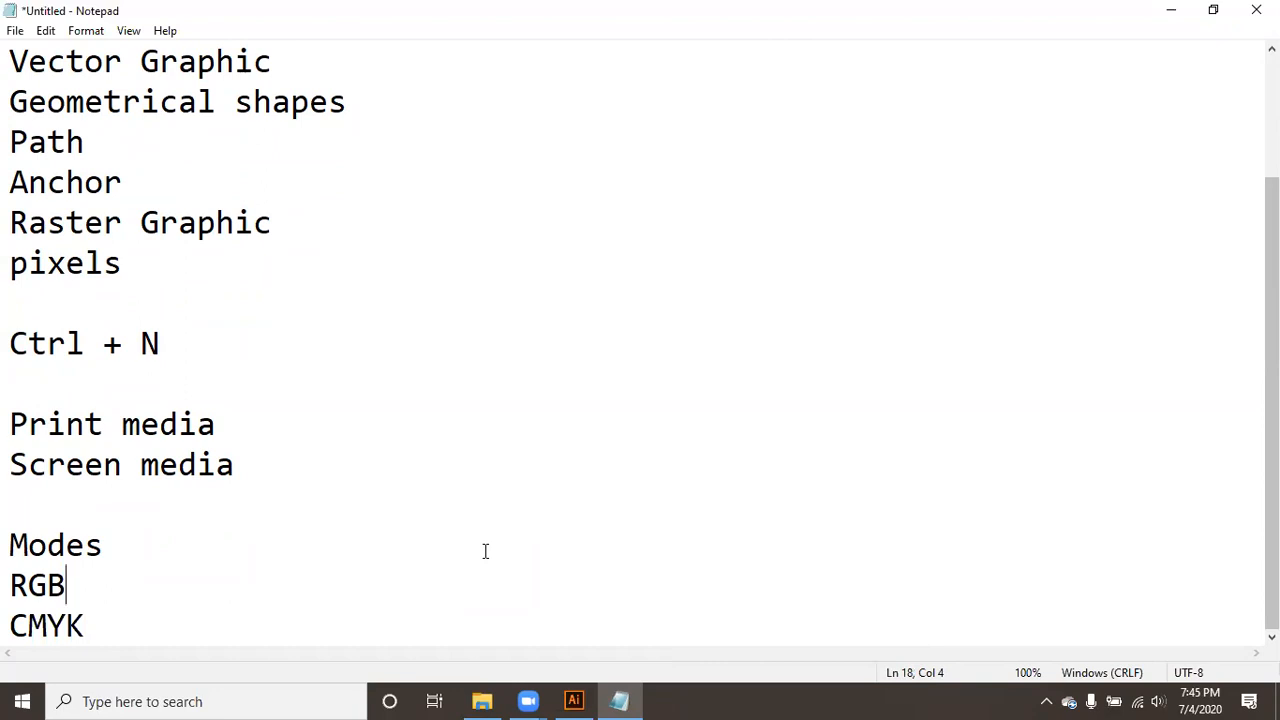
key(Tab)
text(screen)
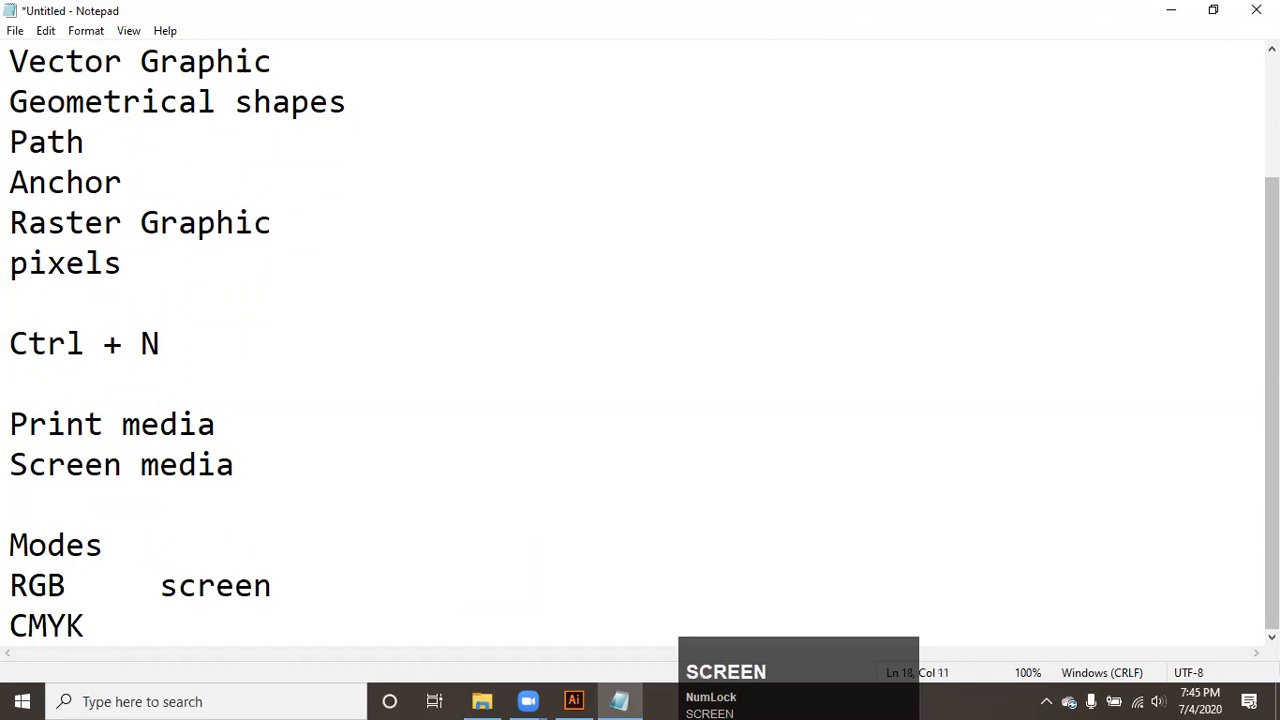
click(275, 628)
key(Tab)
text(print)
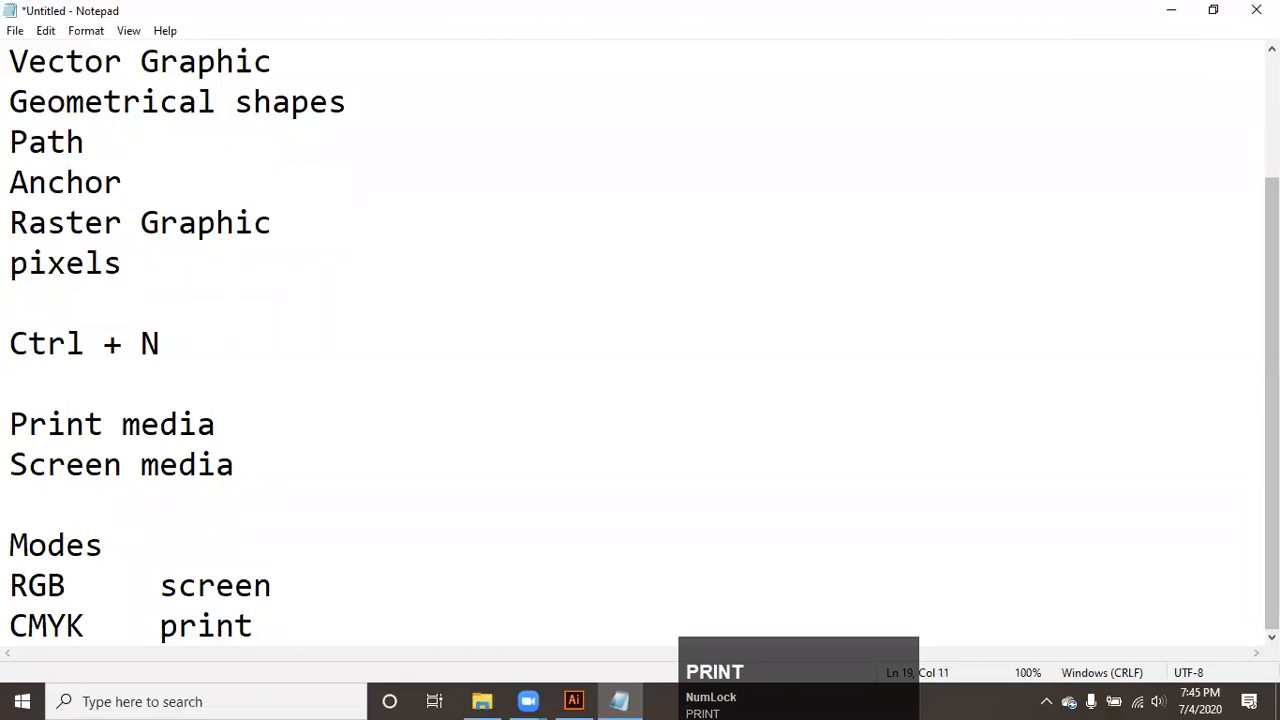
click(275, 628)
key(Return)
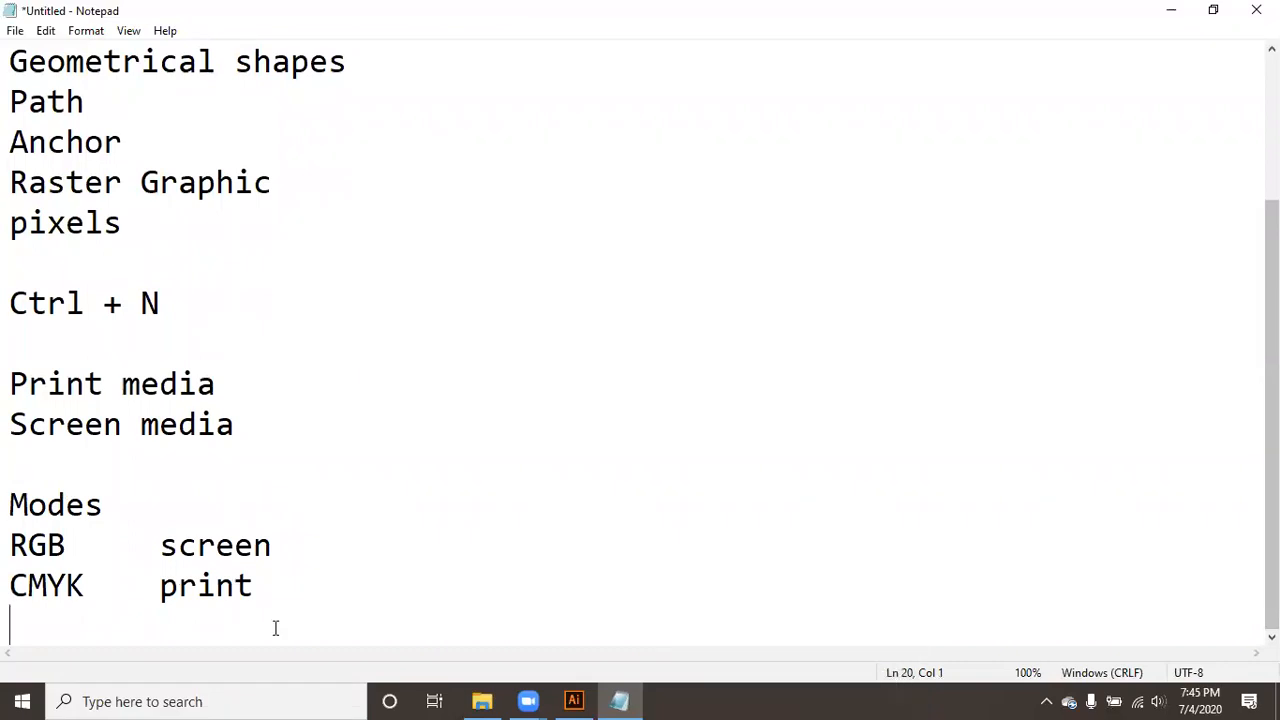
- Append "red green blue" after "screen" on the RGB line, separated by a tab
click(768, 521)
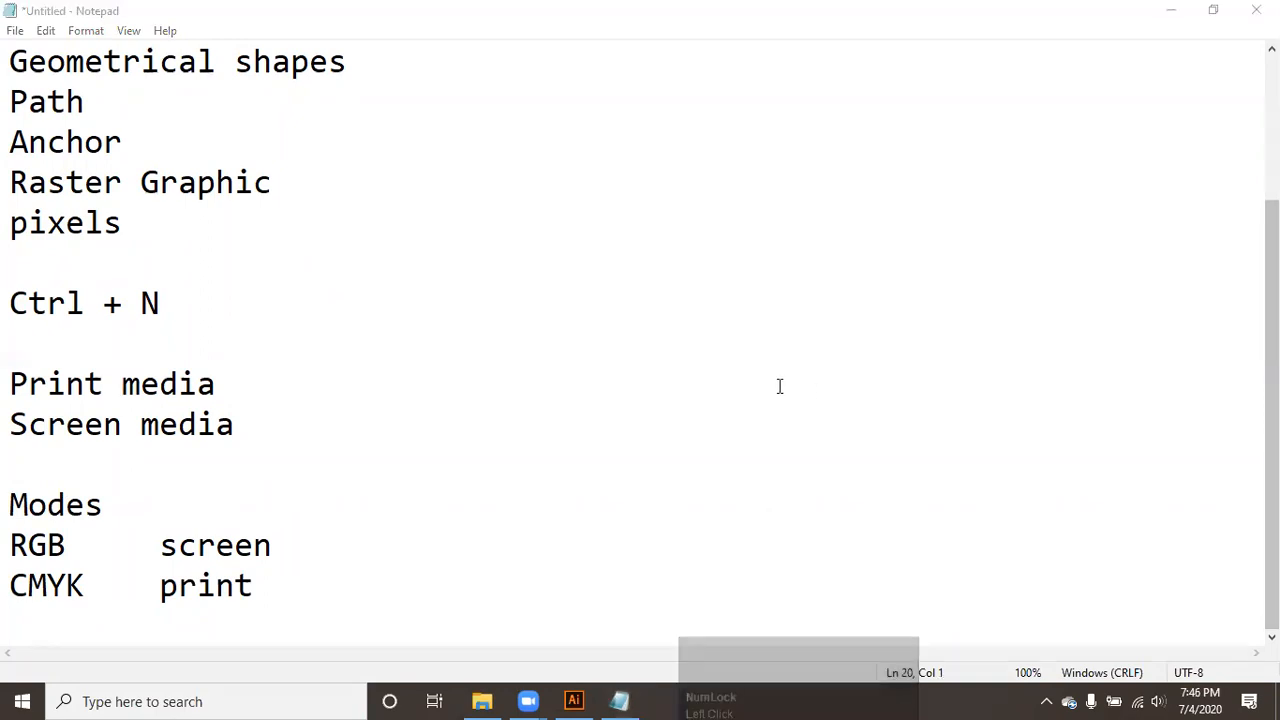
click(292, 594)
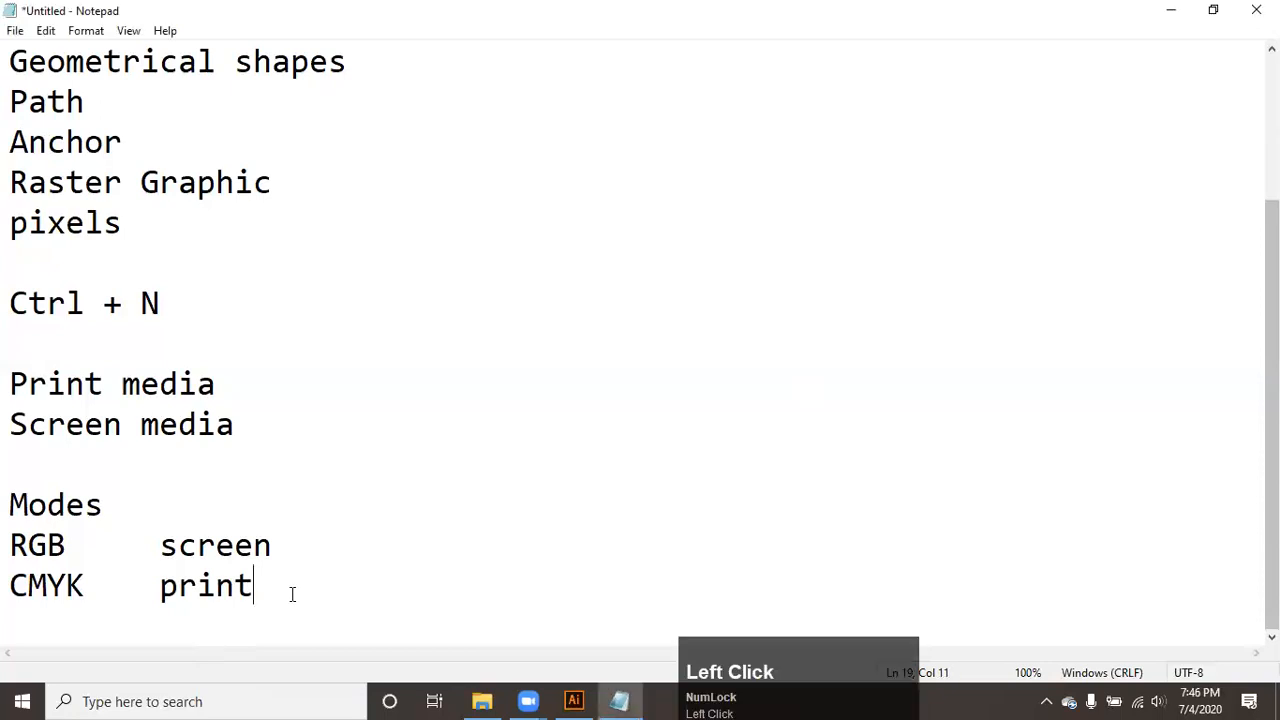
scroll(61, 513, down, 1)
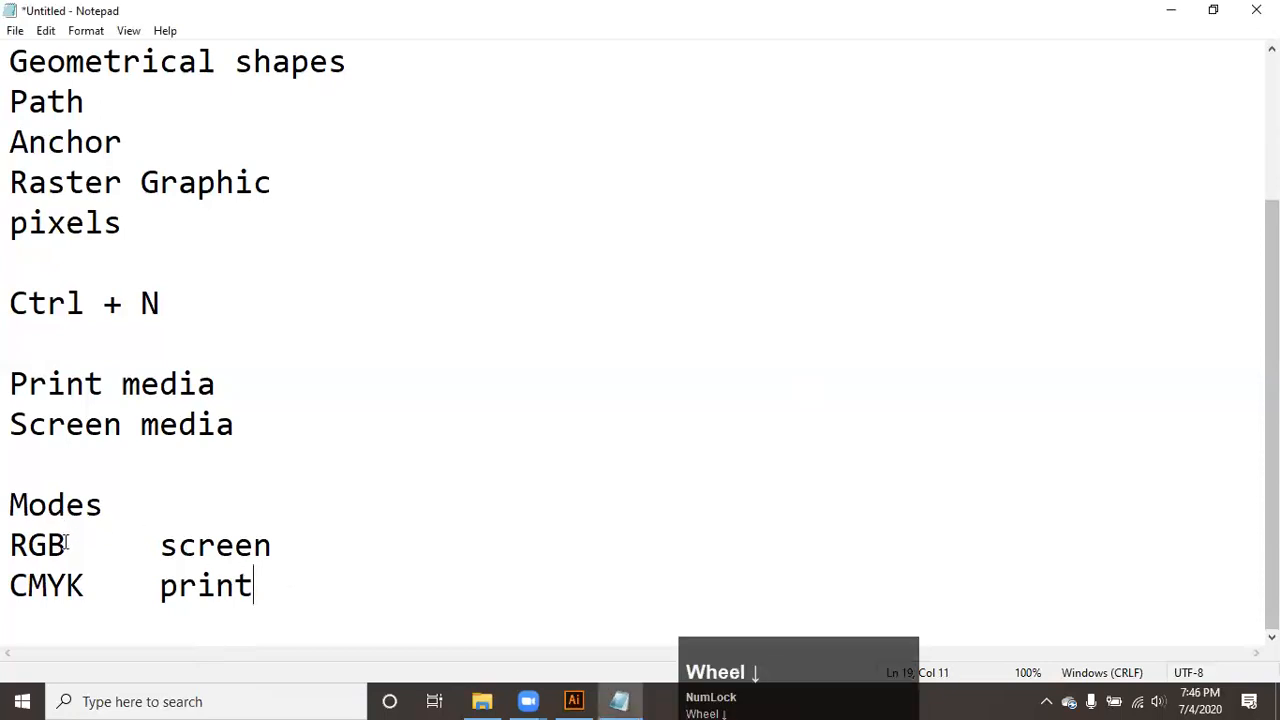
click(362, 550)
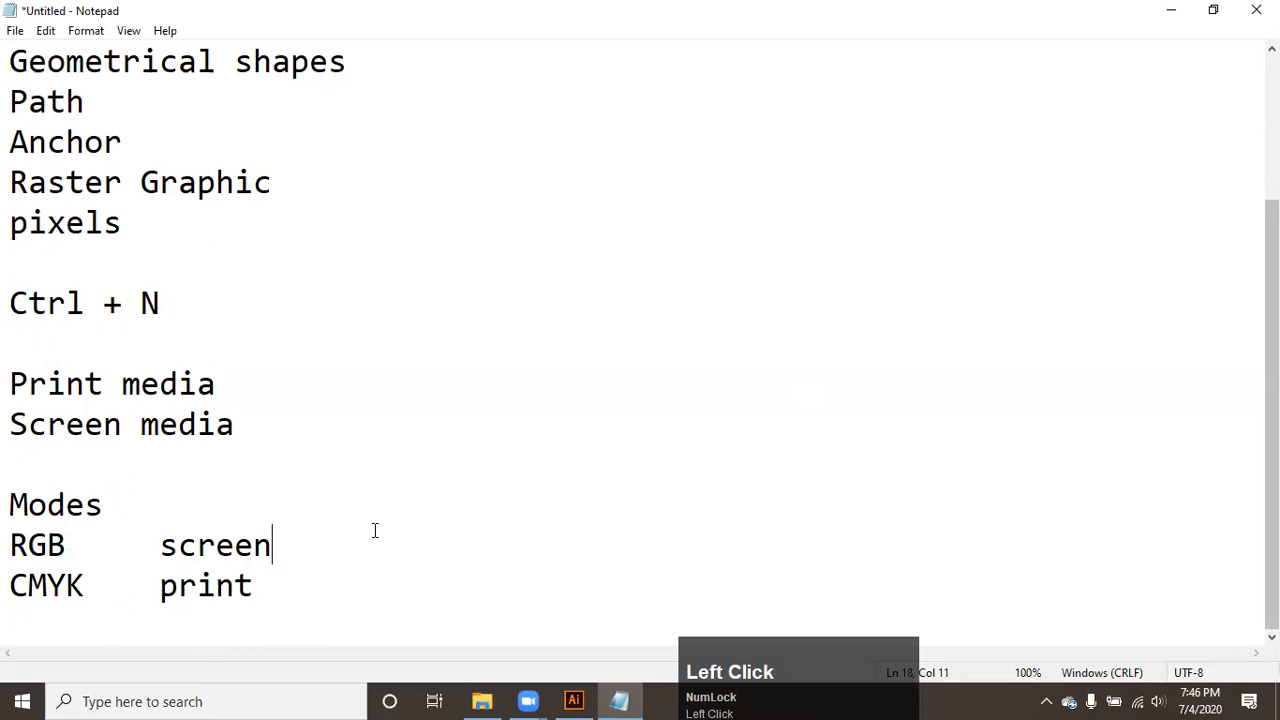
key(Tab)
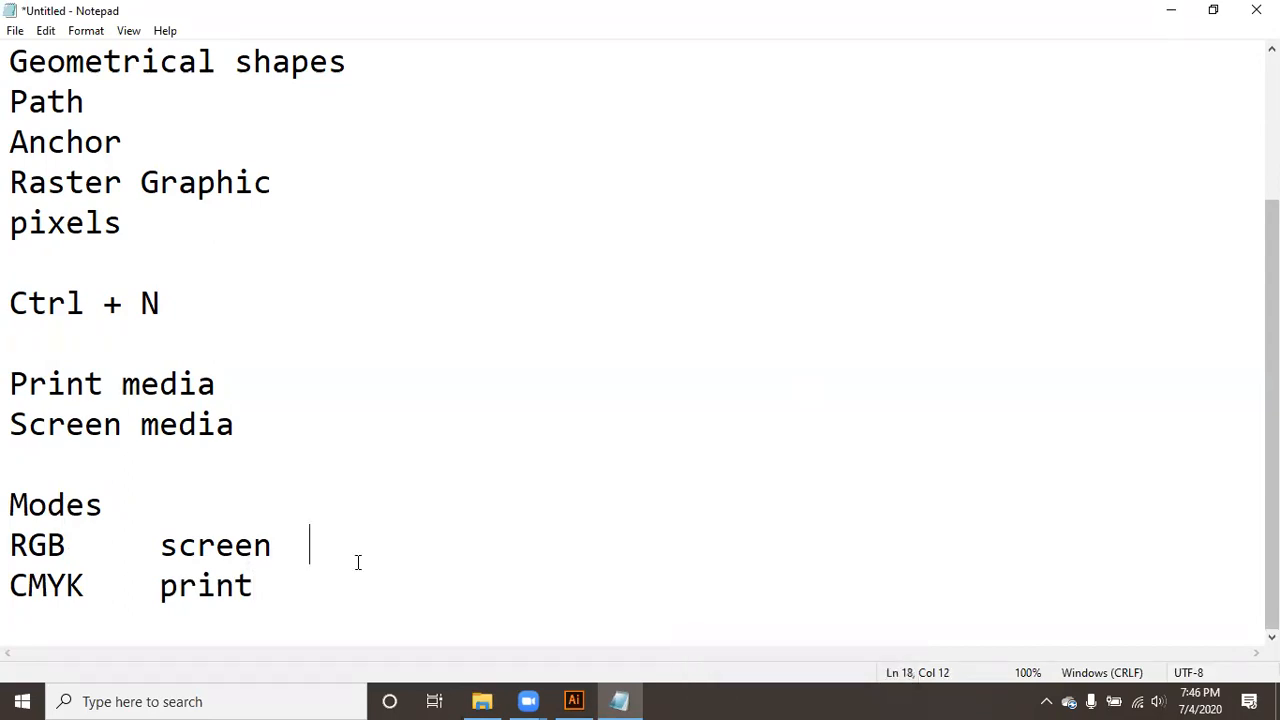
text(red g)
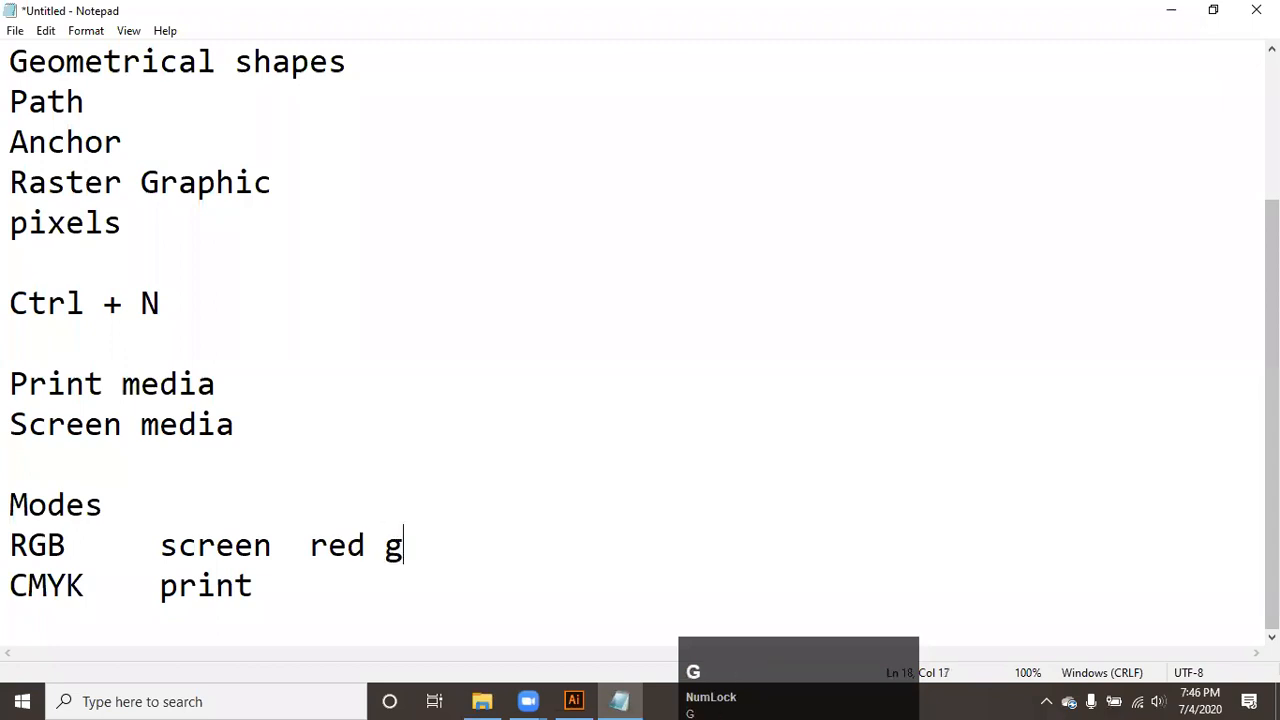
text(reen blue)
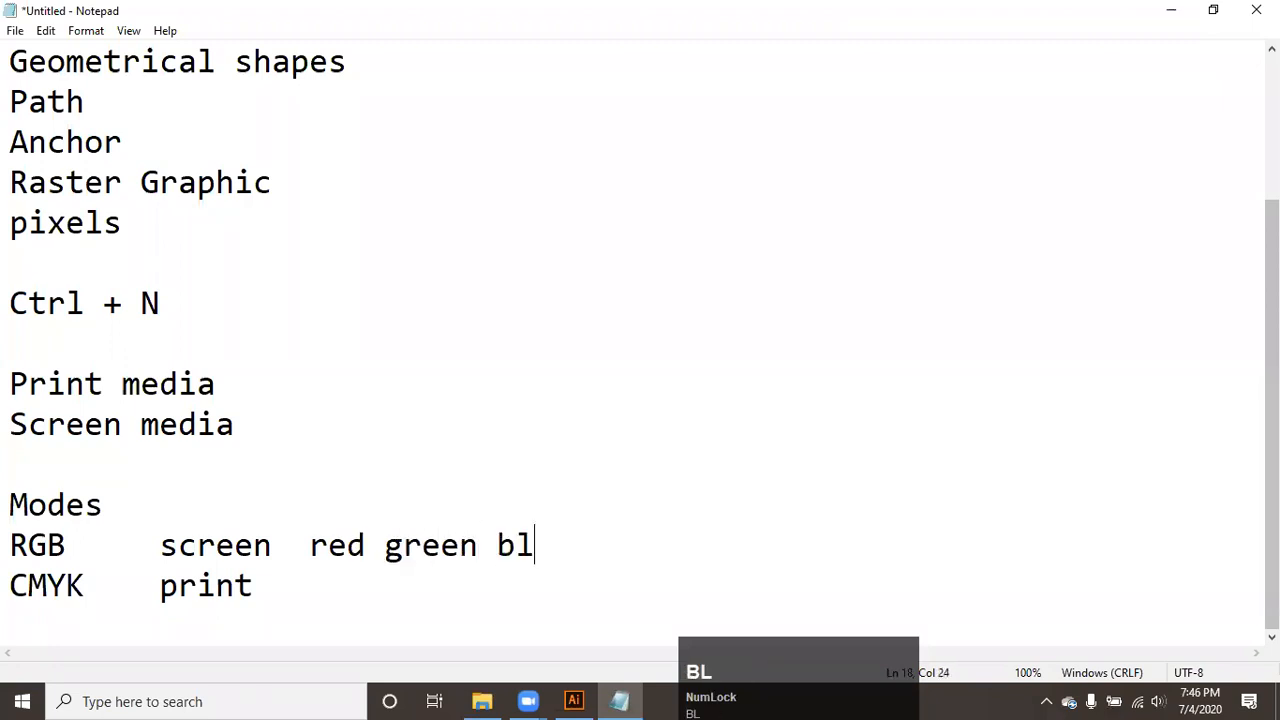
- Append "cyan magenta yellow key (black)" after "print" on the CMYK line, separated by a tab
click(285, 600)
key(Tab)
text(cyan magena)
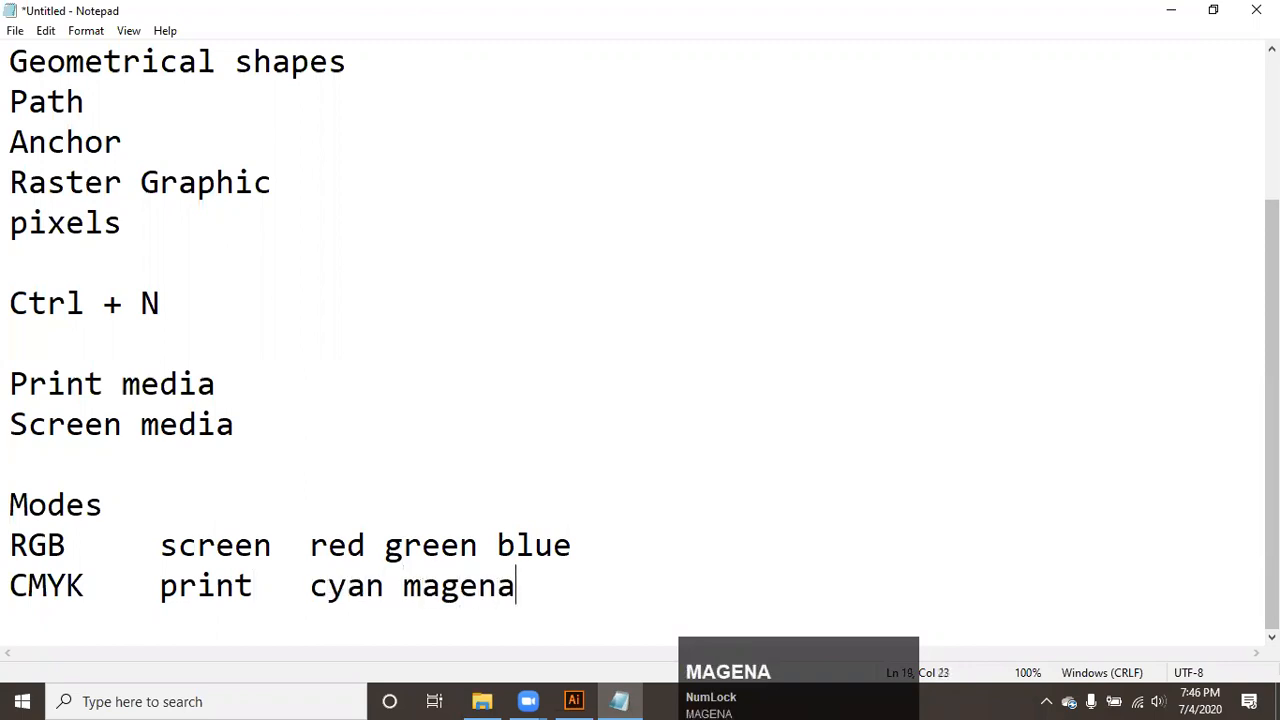
key(BackSpace)
text(ta yelo)
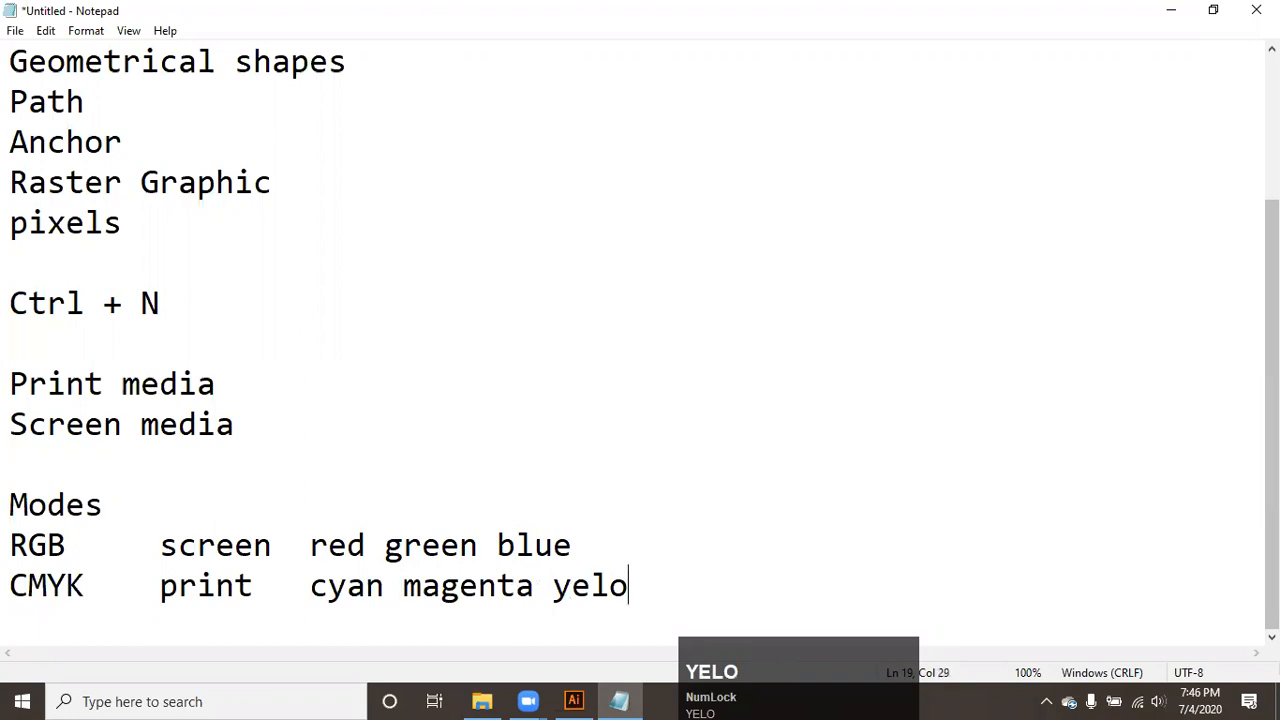
key(BackSpace)
text(low key (black)
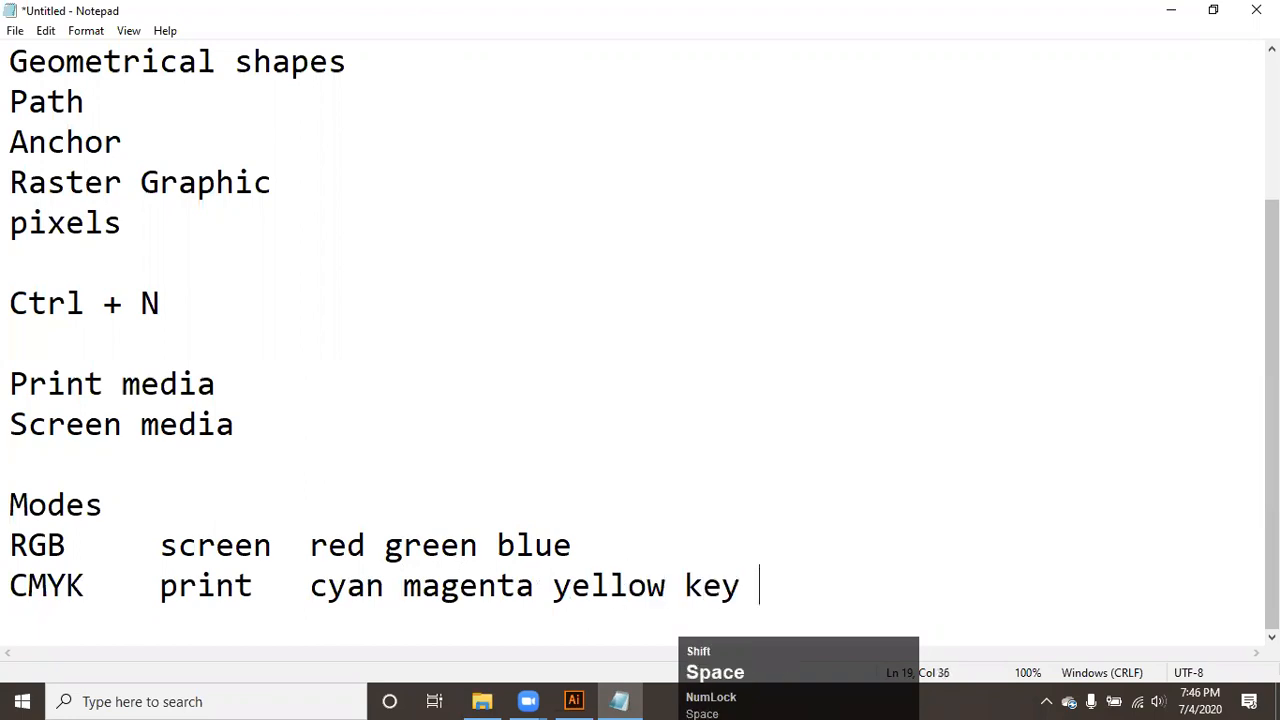
text())
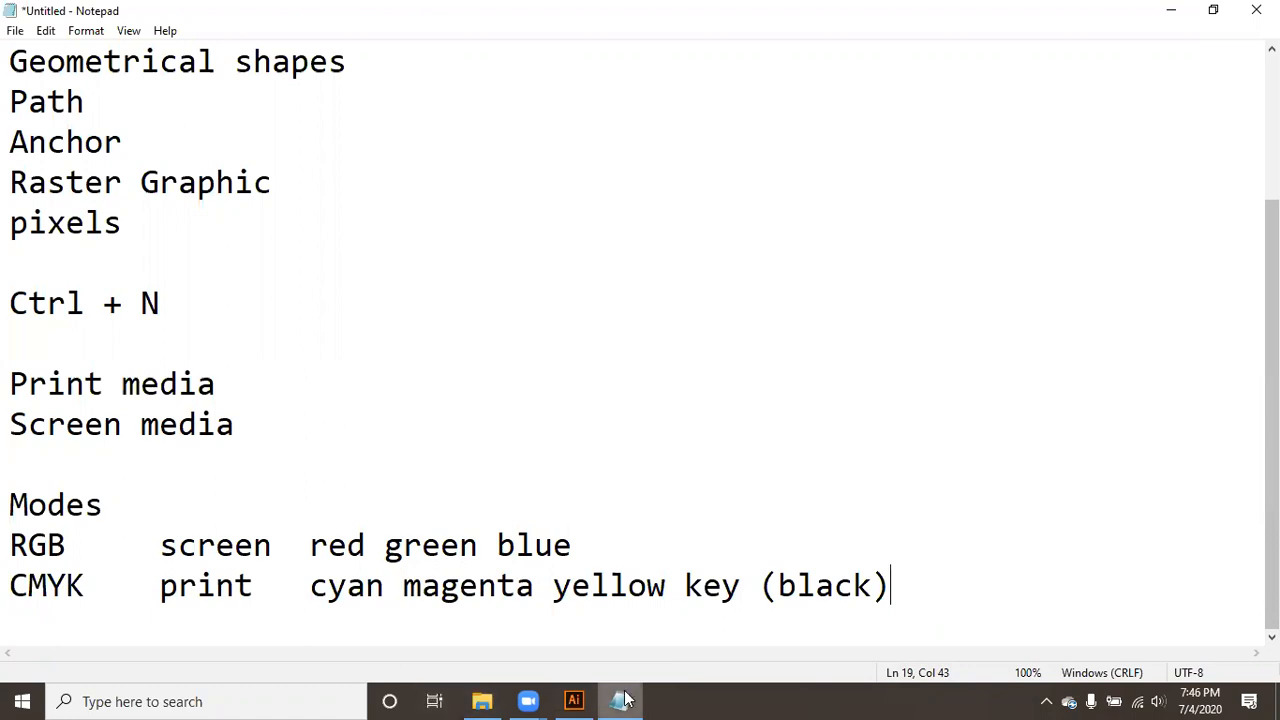
- Switch to Illustrator, review the new document's profile choices and expand the advanced settings
click(574, 701)
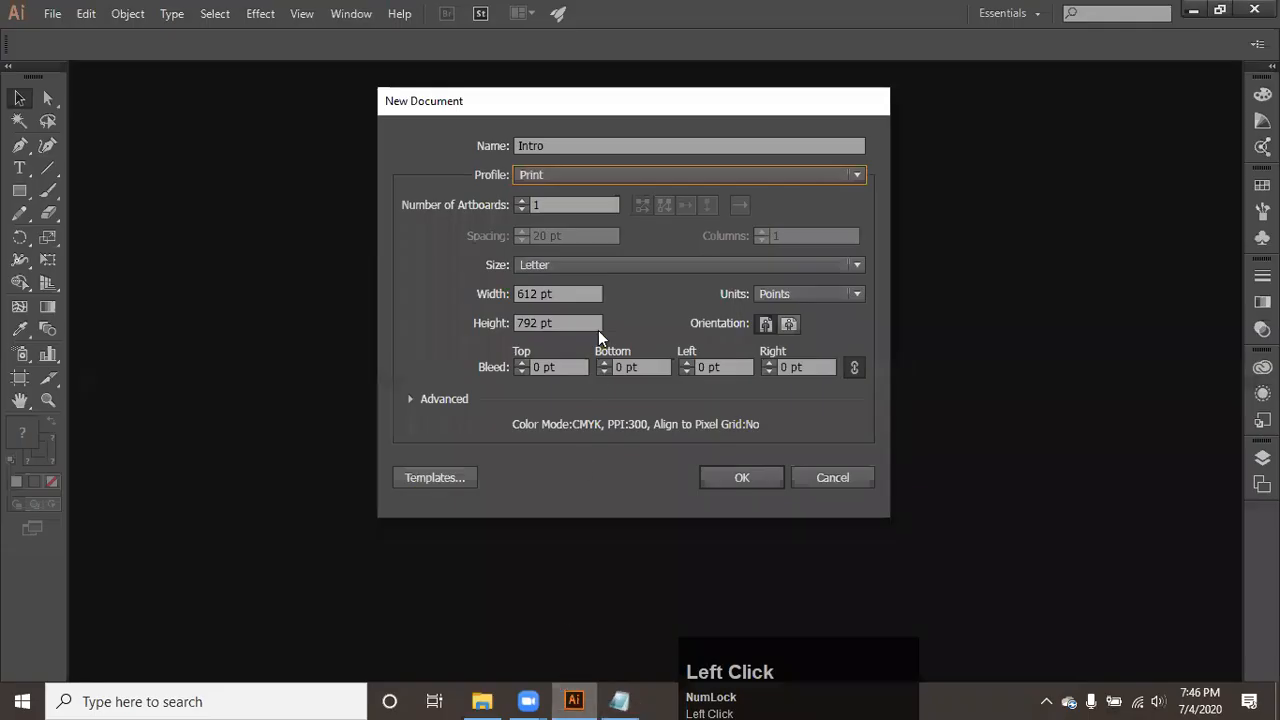
click(577, 172)
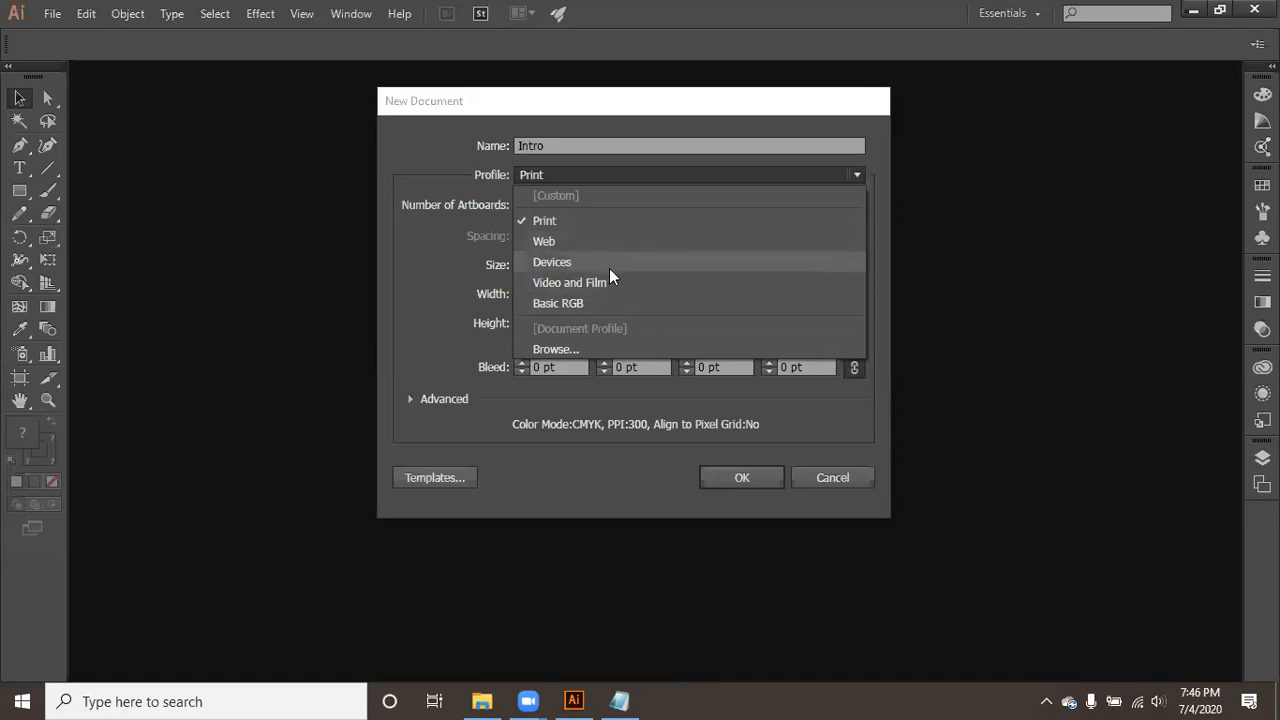
click(611, 103)
click(418, 399)
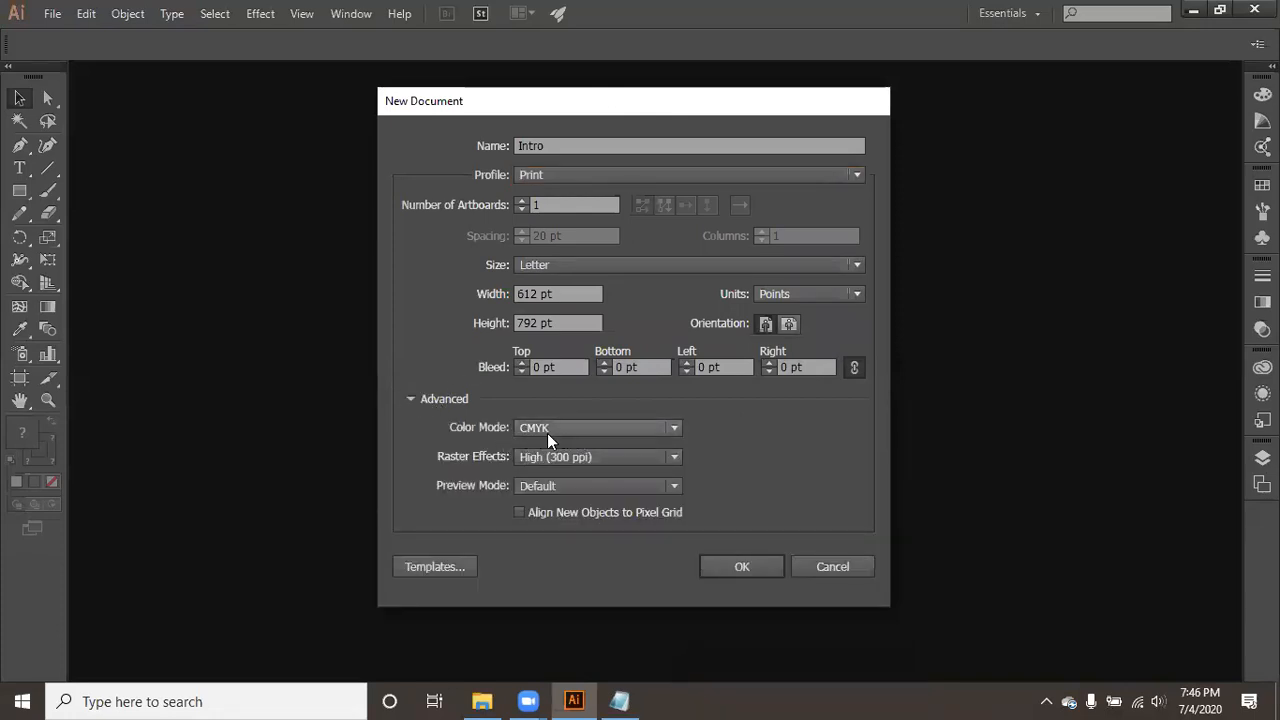
- Look through the profile choices and the page sizes offered for the Print profile
click(604, 174)
click(465, 170)
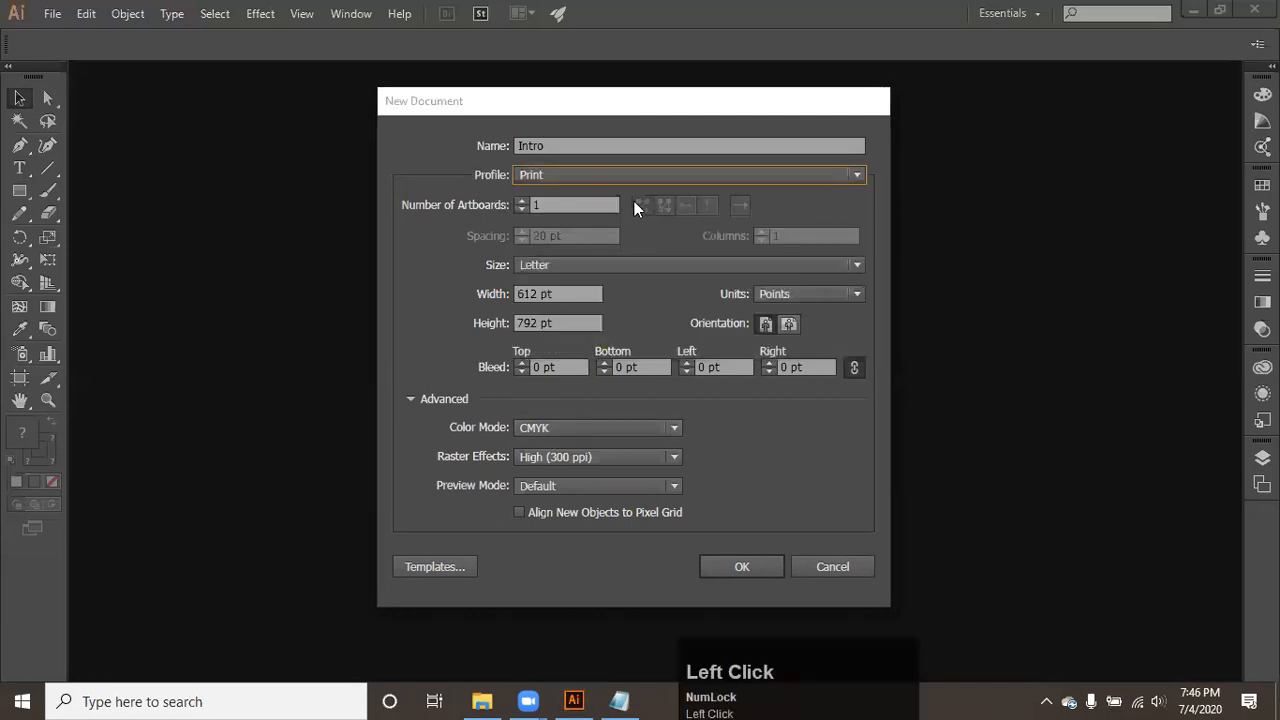
click(602, 268)
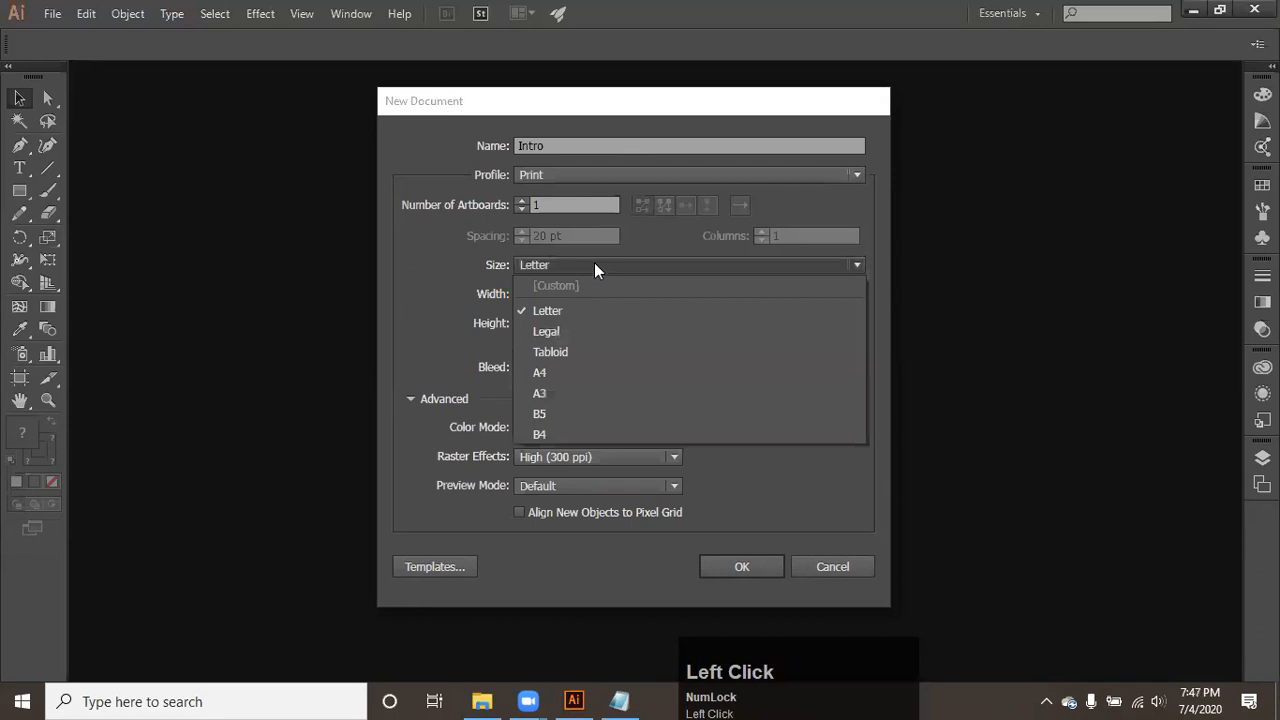
click(455, 238)
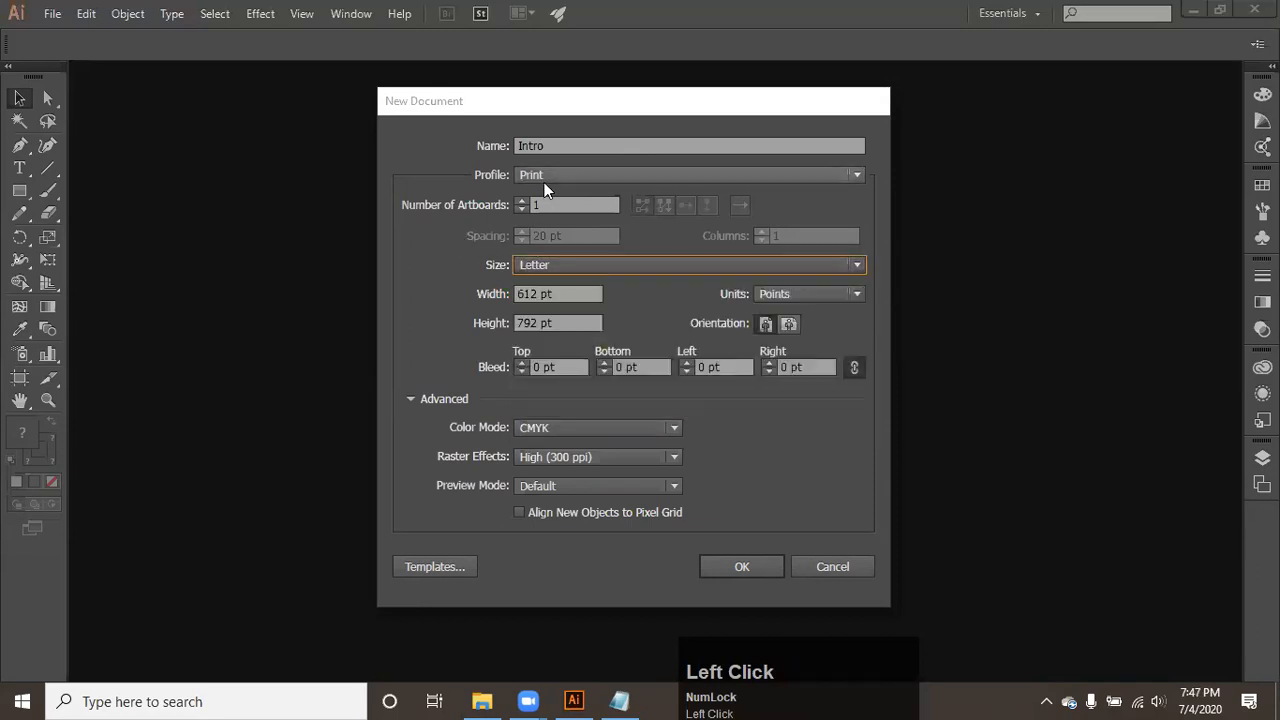
- Try the RGB color mode and the Web profile, and return to the Print profile
click(556, 429)
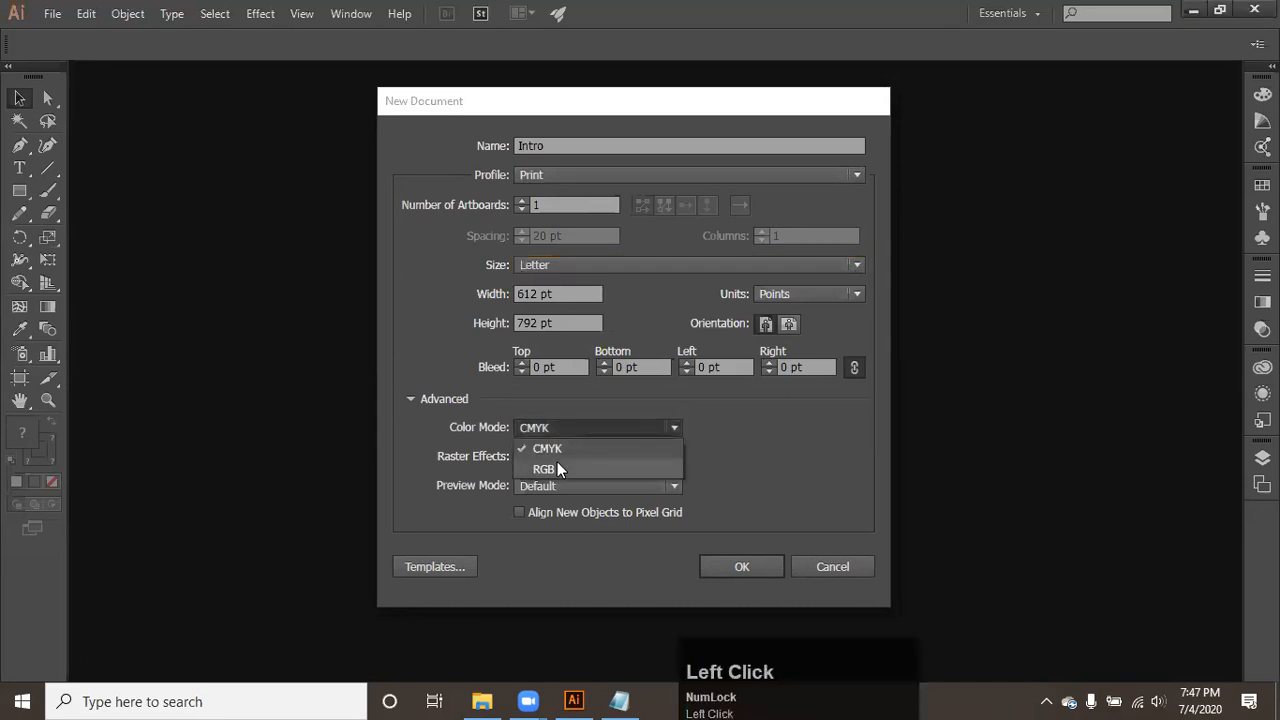
click(558, 463)
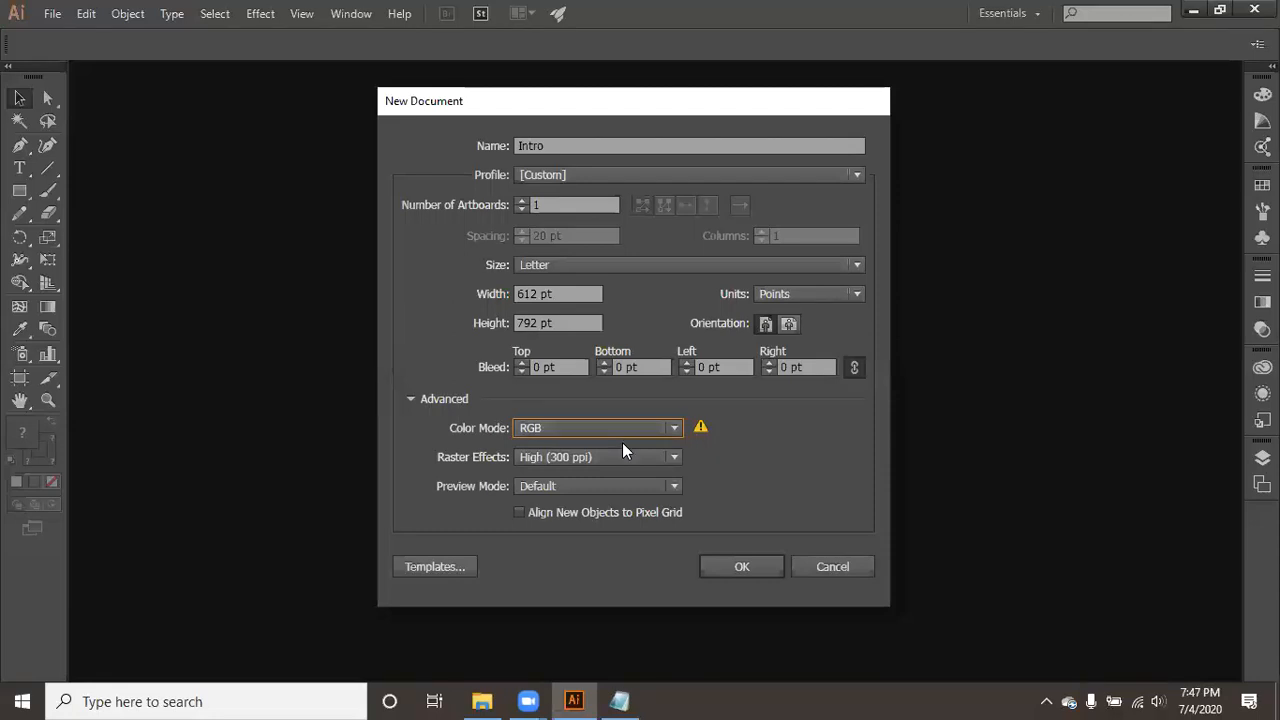
click(637, 176)
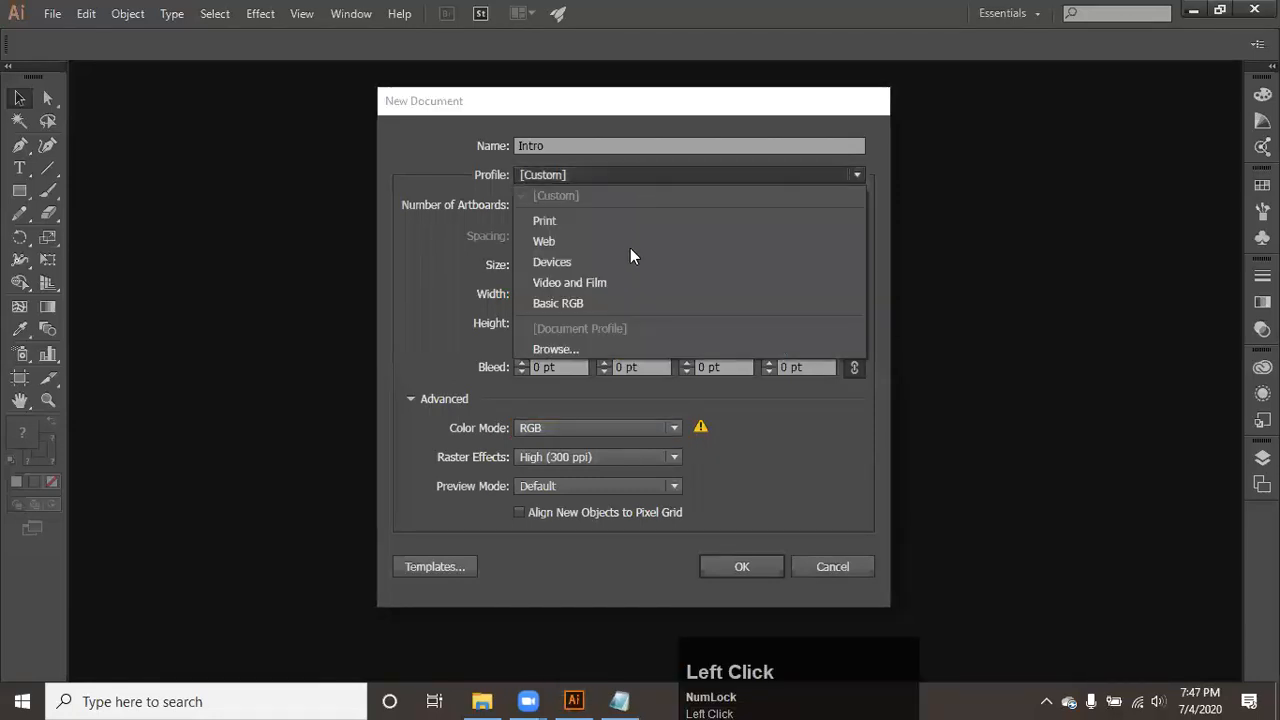
click(626, 247)
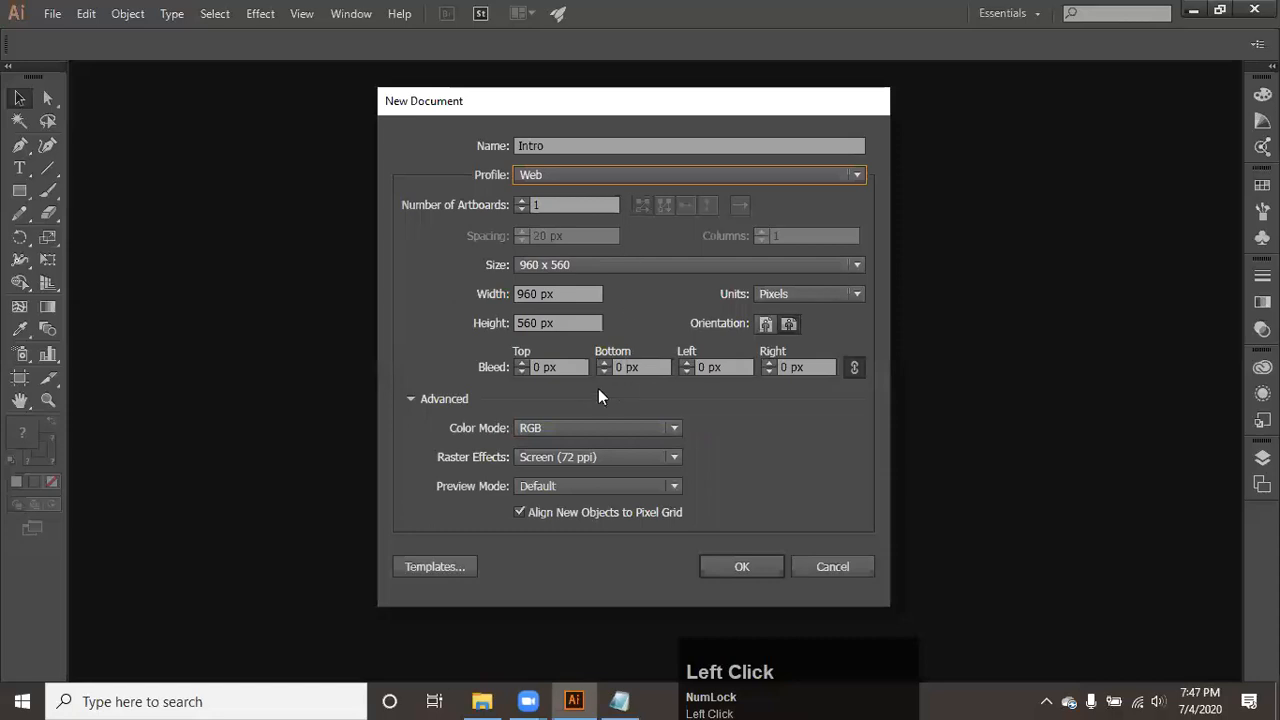
click(613, 182)
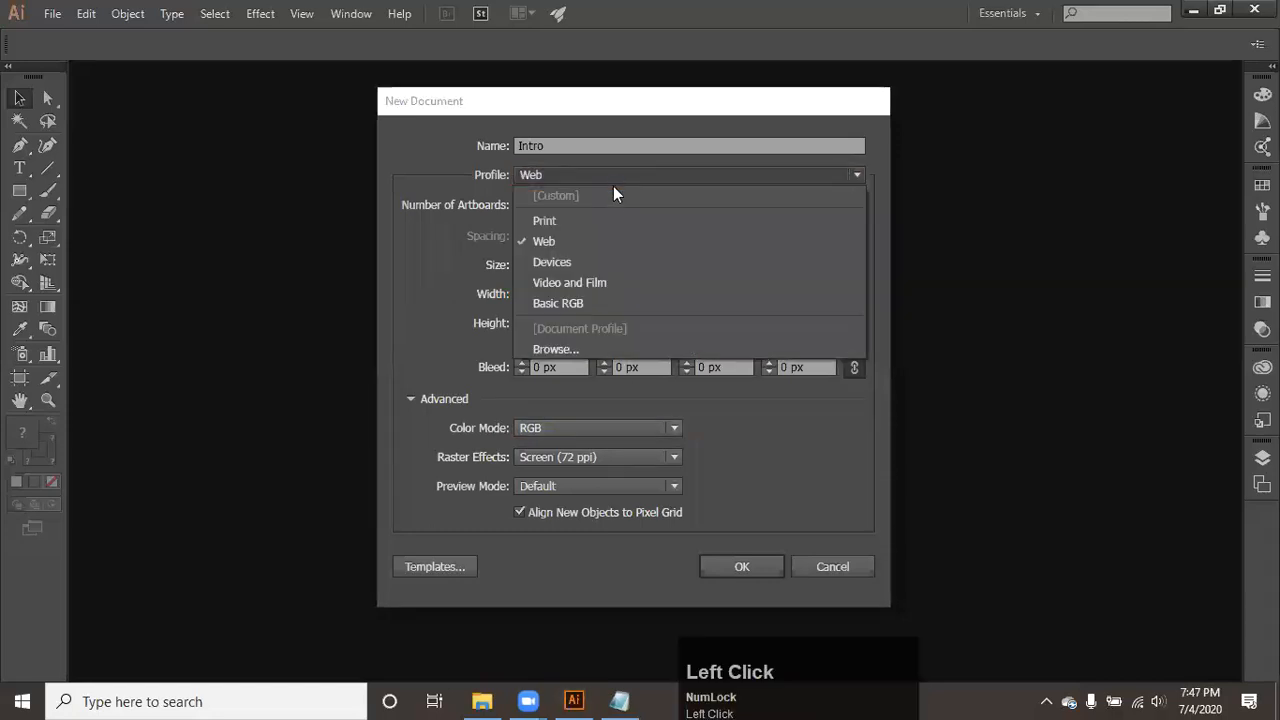
click(603, 225)
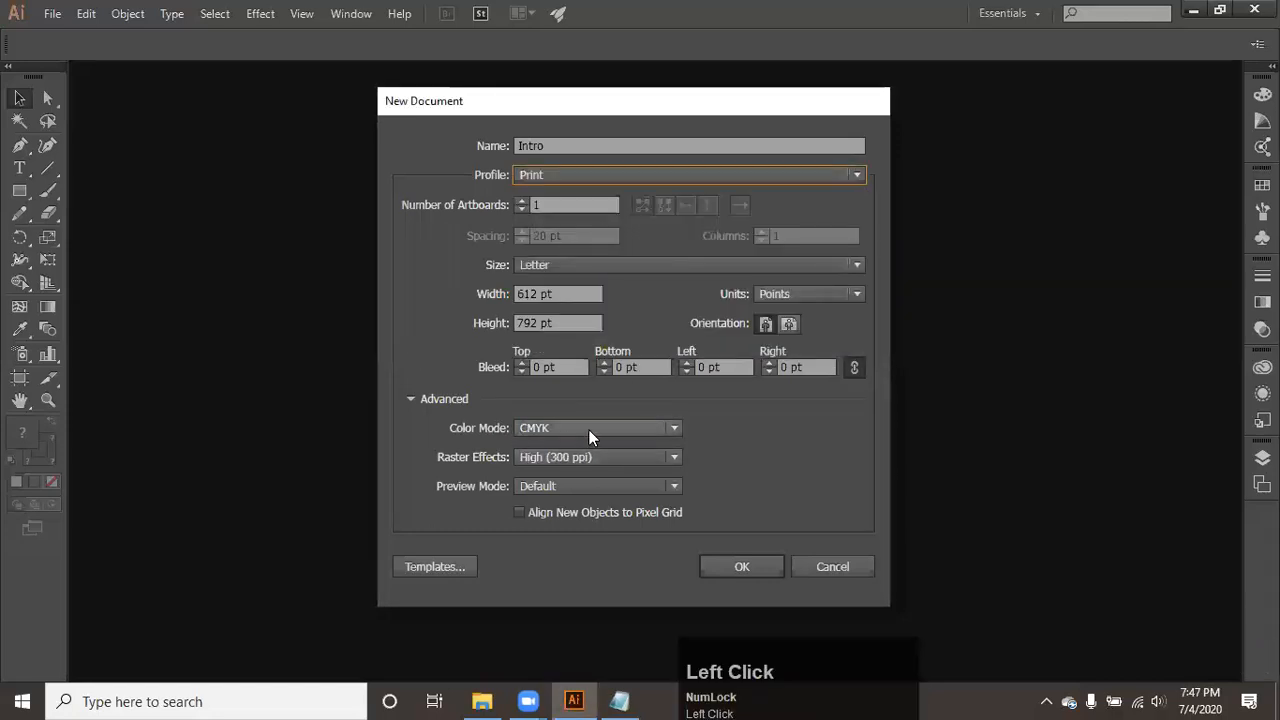
- Apply the Web profile for comparison, and set the new document's profile to Devices
click(581, 184)
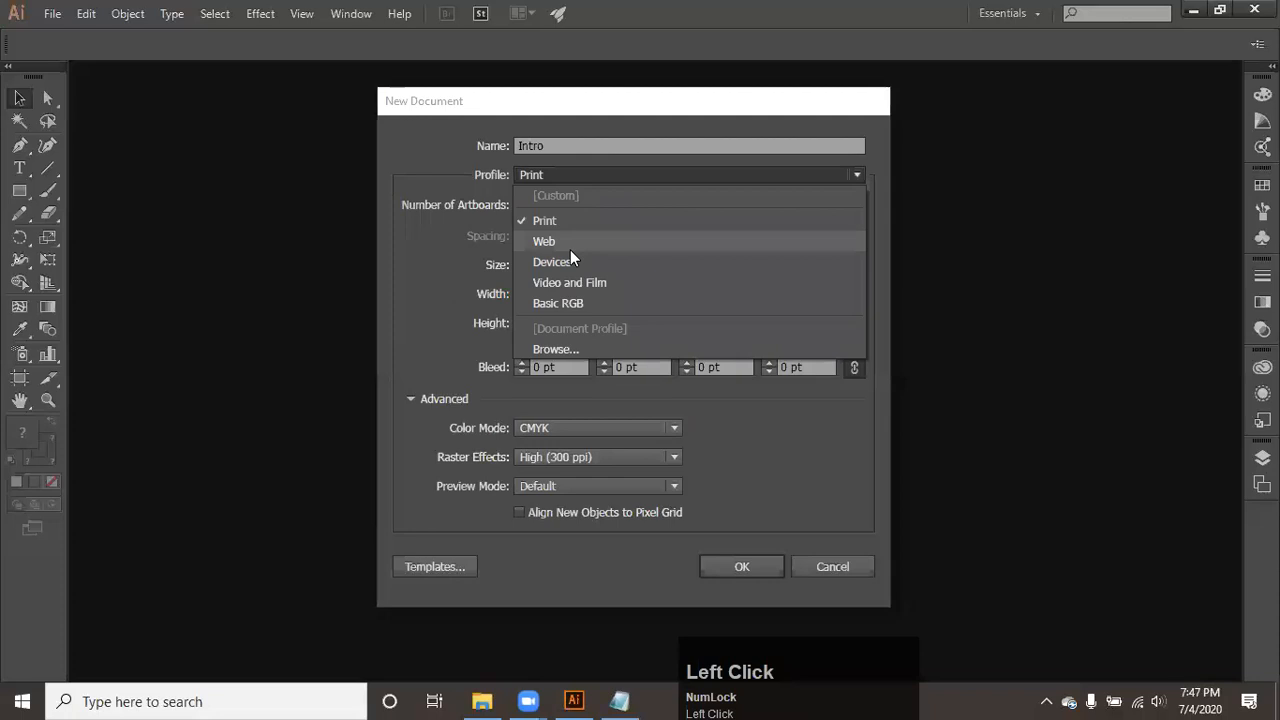
click(570, 250)
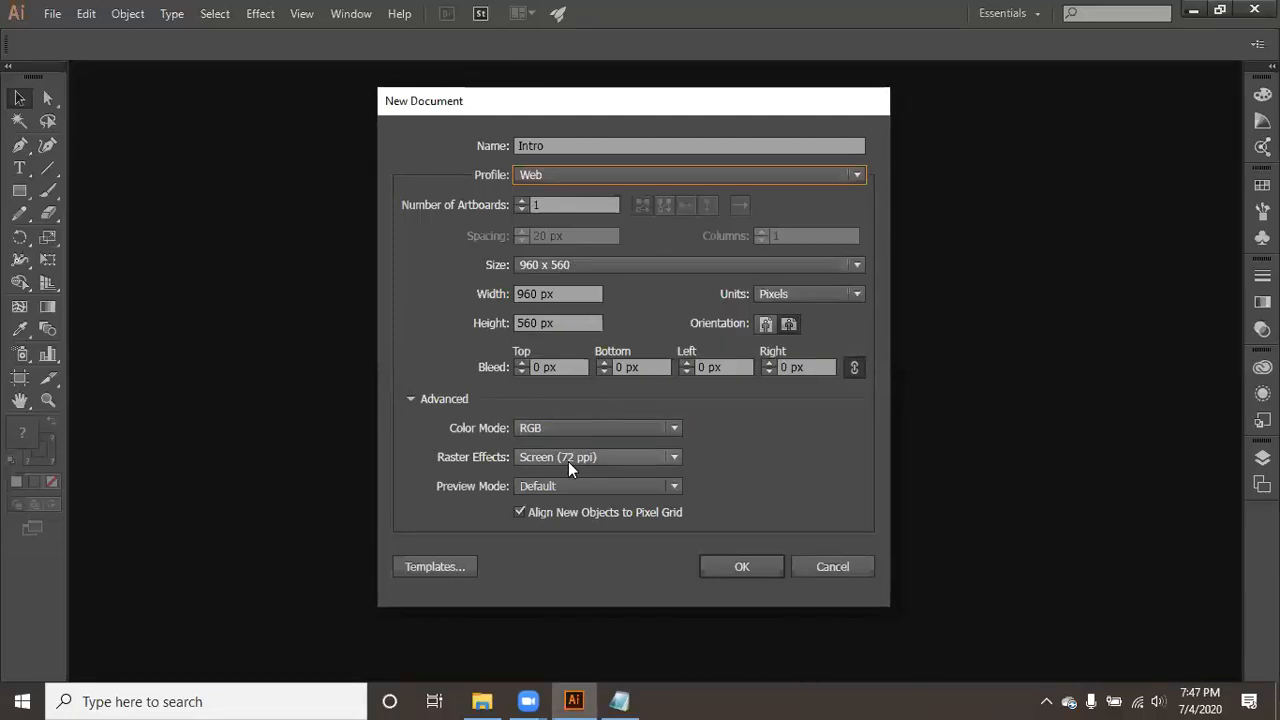
click(605, 180)
click(598, 259)
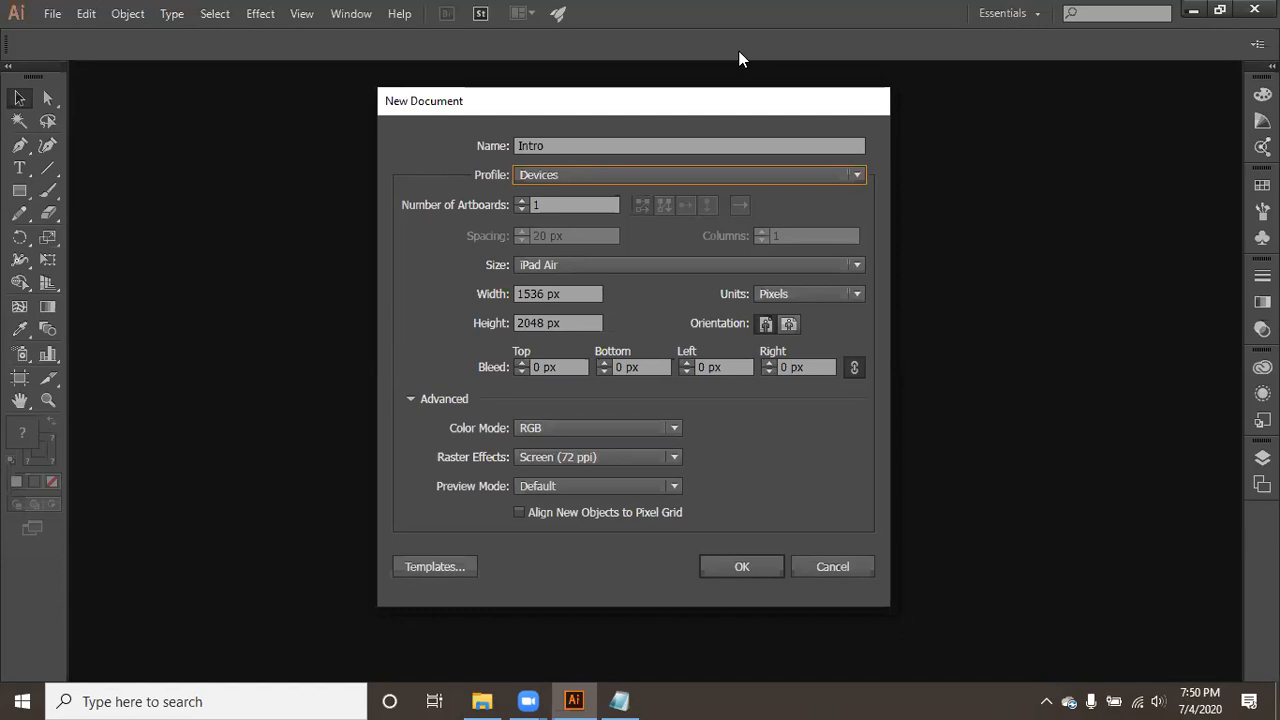
- Open Paint from the Run dialog and paste the captured screenshot of the New Document settings onto the canvas
click(840, 253)
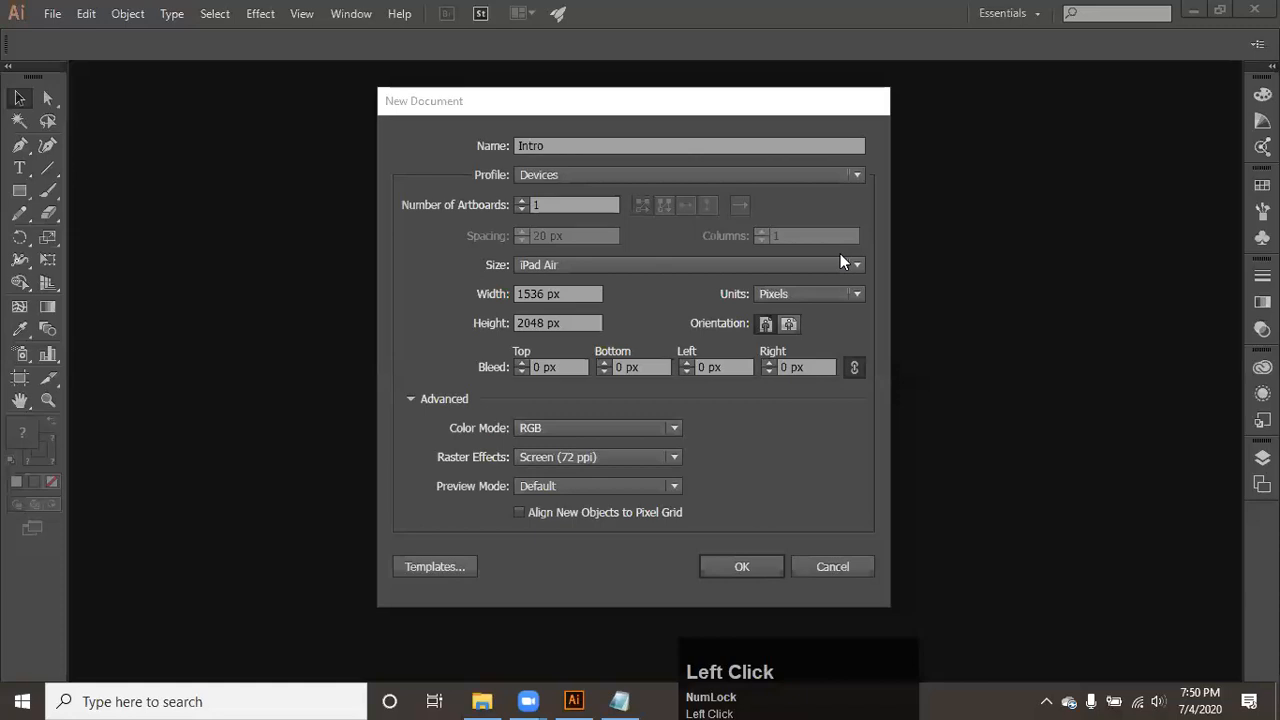
key(super+r)
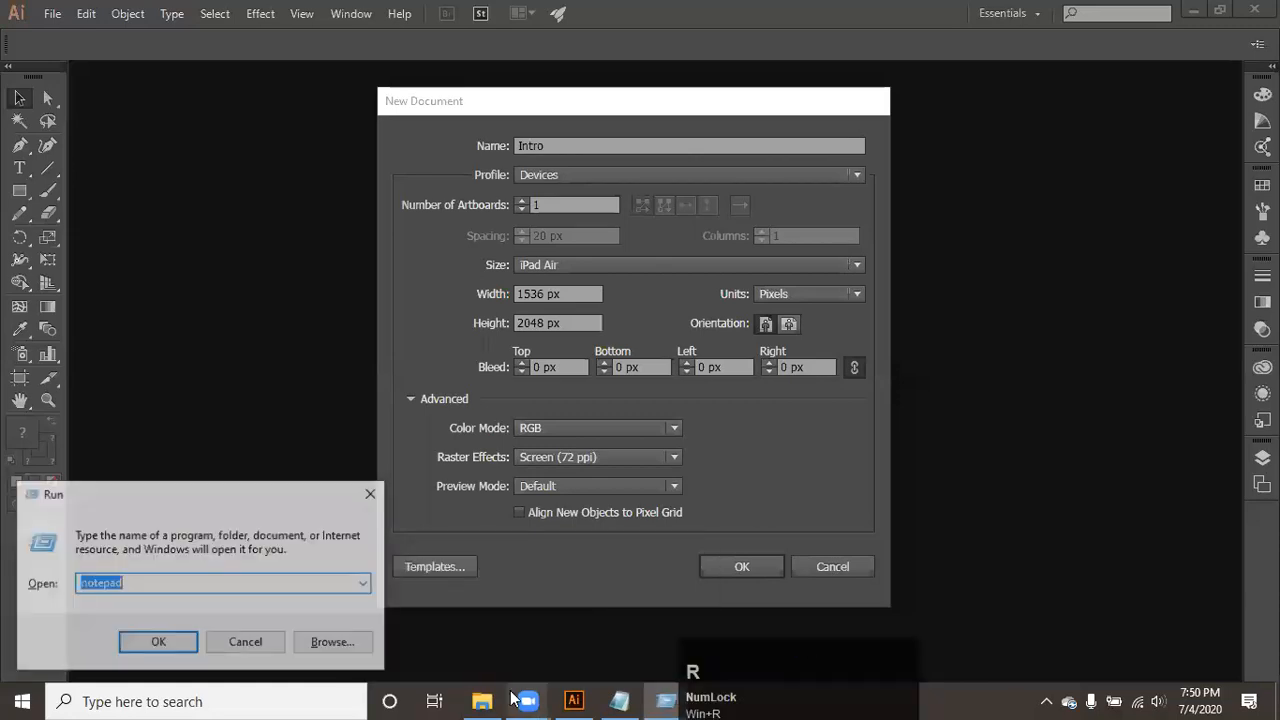
click(512, 698)
key(super+r)
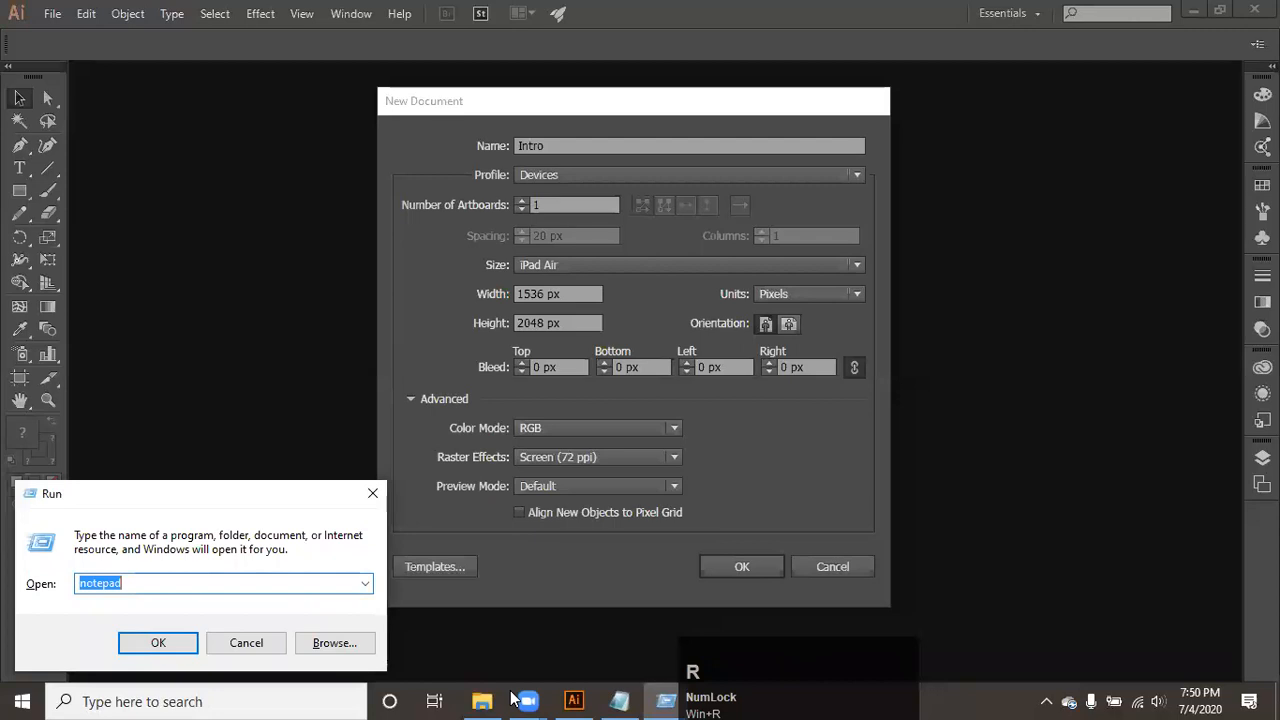
text(p)
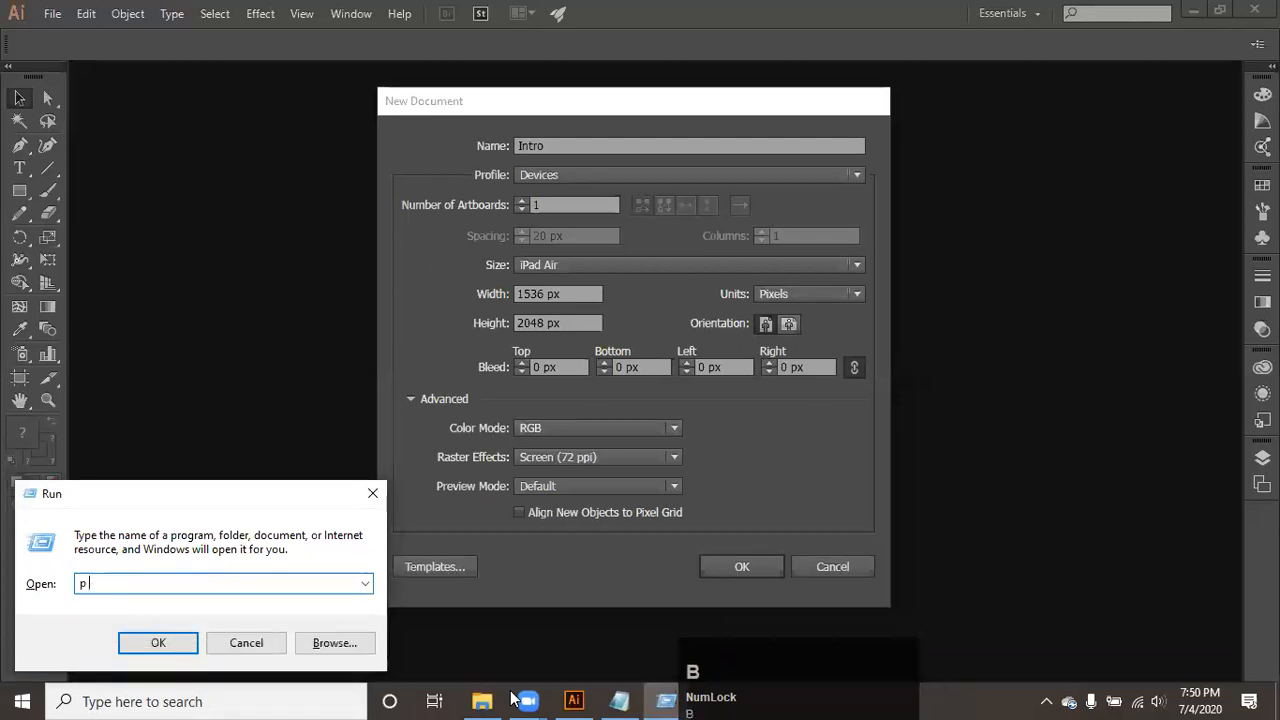
text(br)
key(Down)
key(Return)
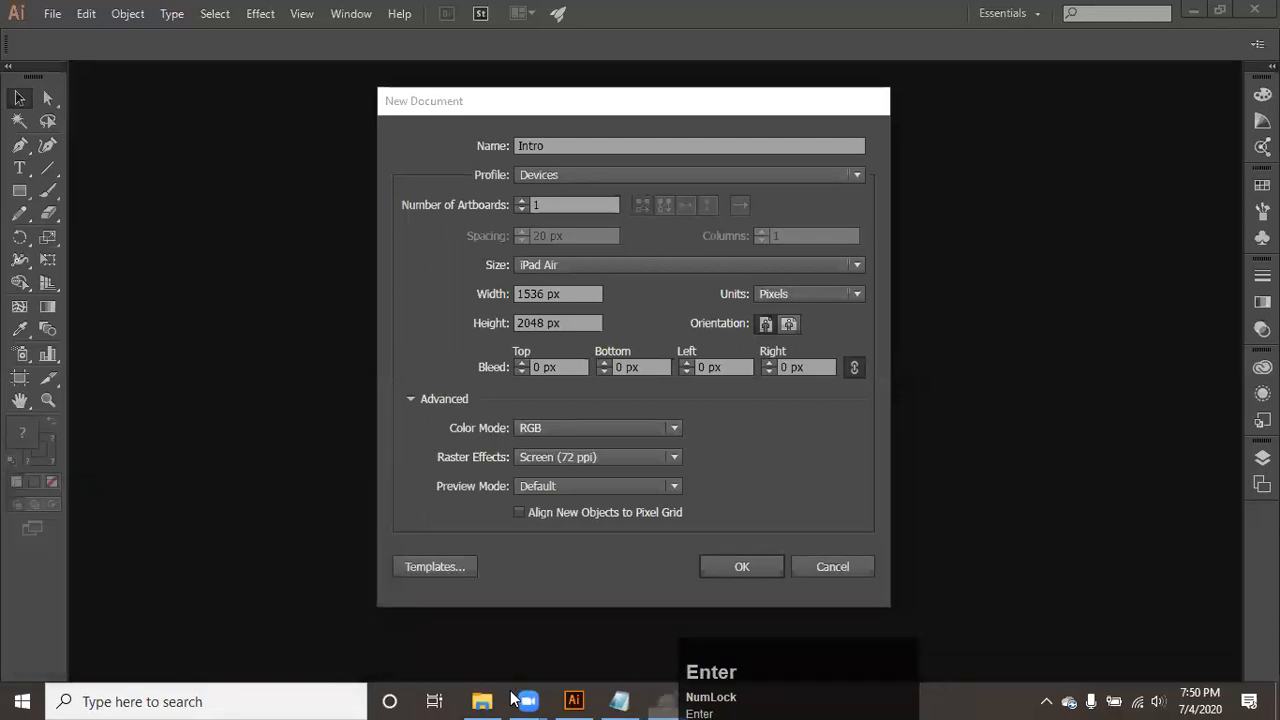
key(ctrl+v)
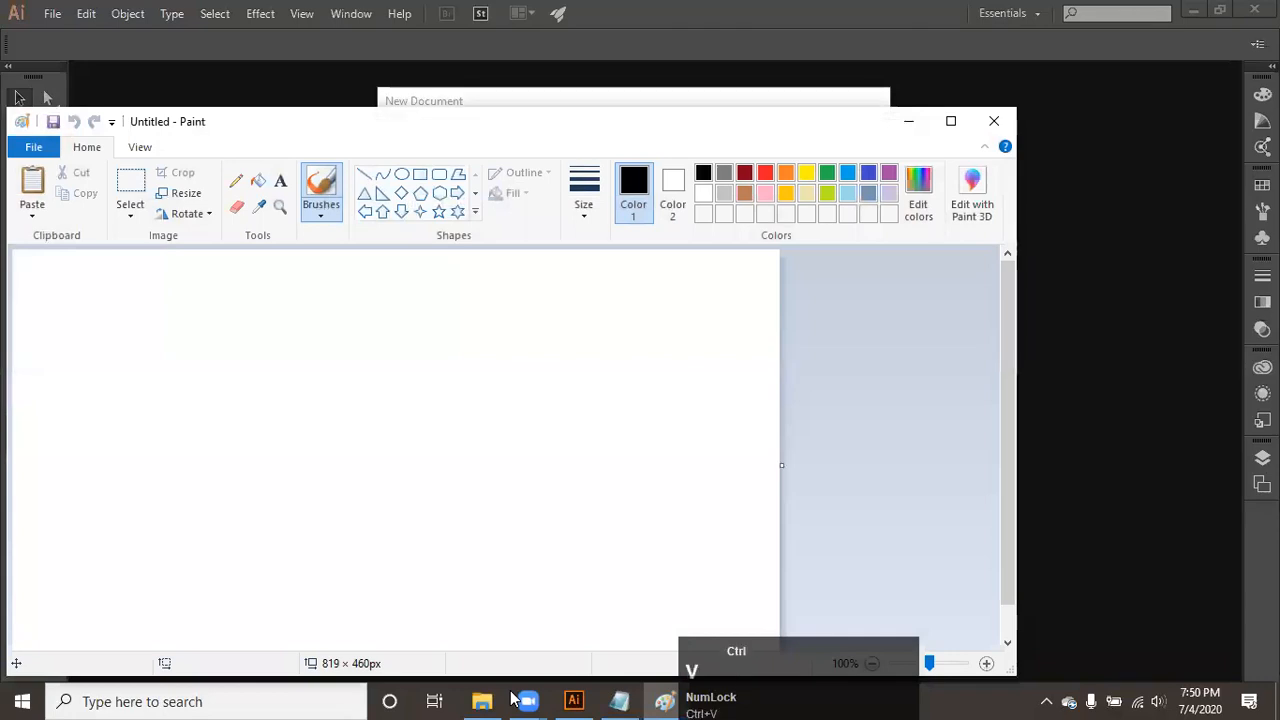
- Save the pasted screenshot to the Desktop as the PNG file 011 and close Paint
key(ctrl+s)
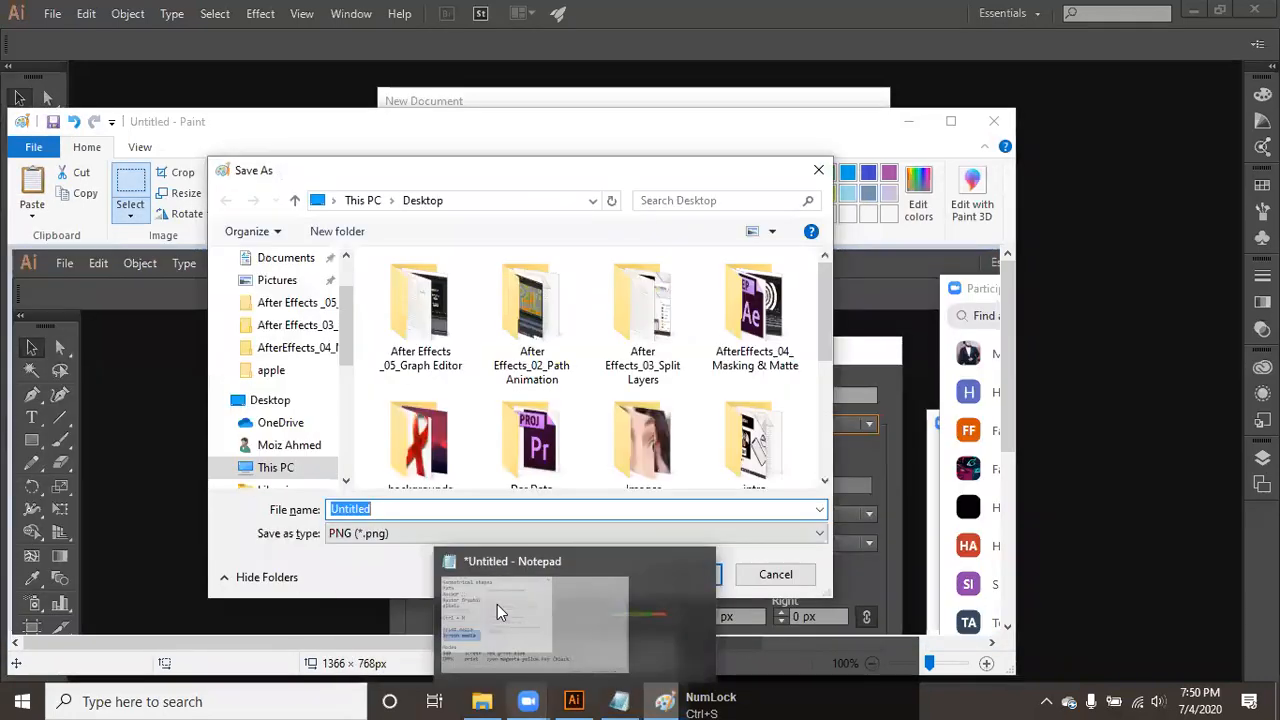
text(011)
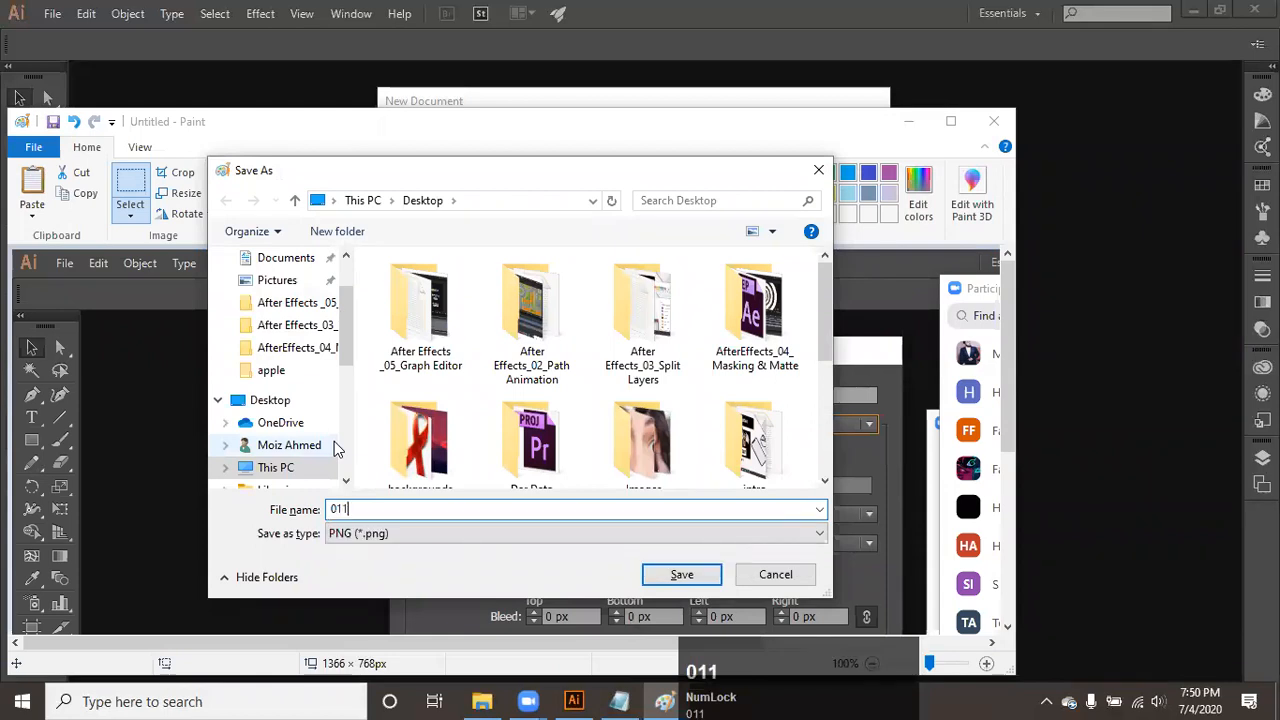
key(Return)
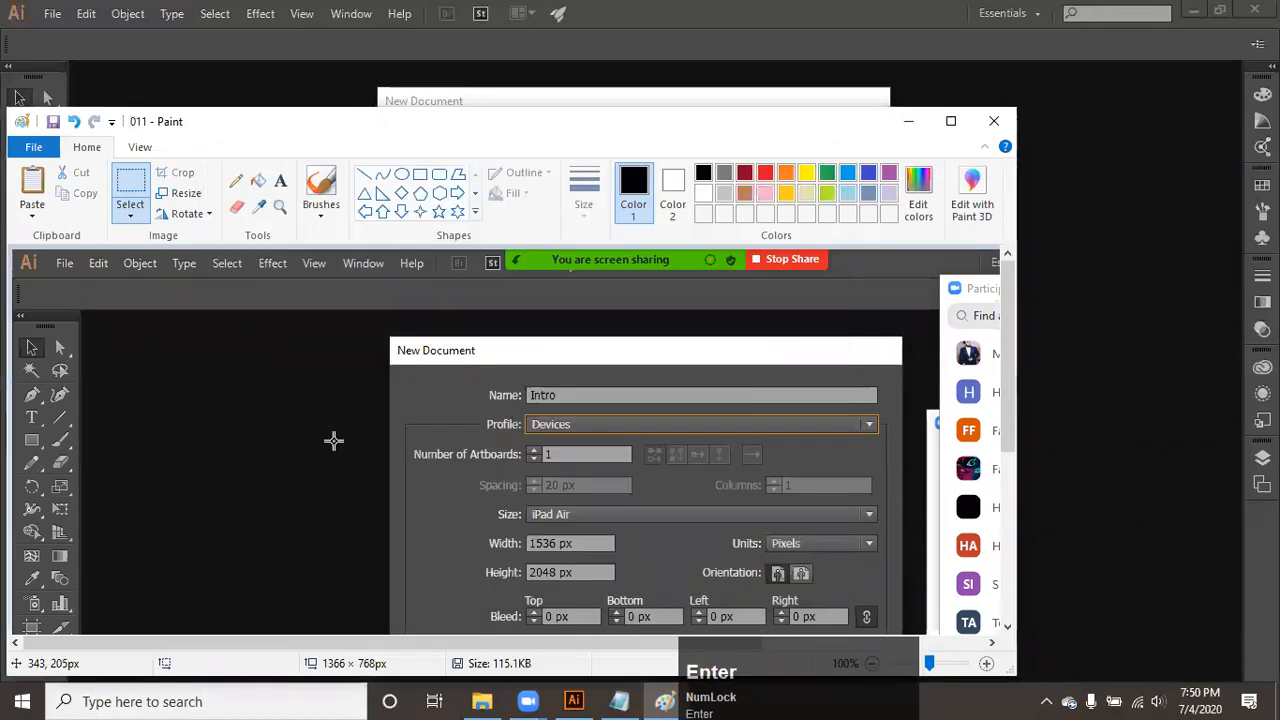
click(778, 126)
drag(777, 120, 709, 116)
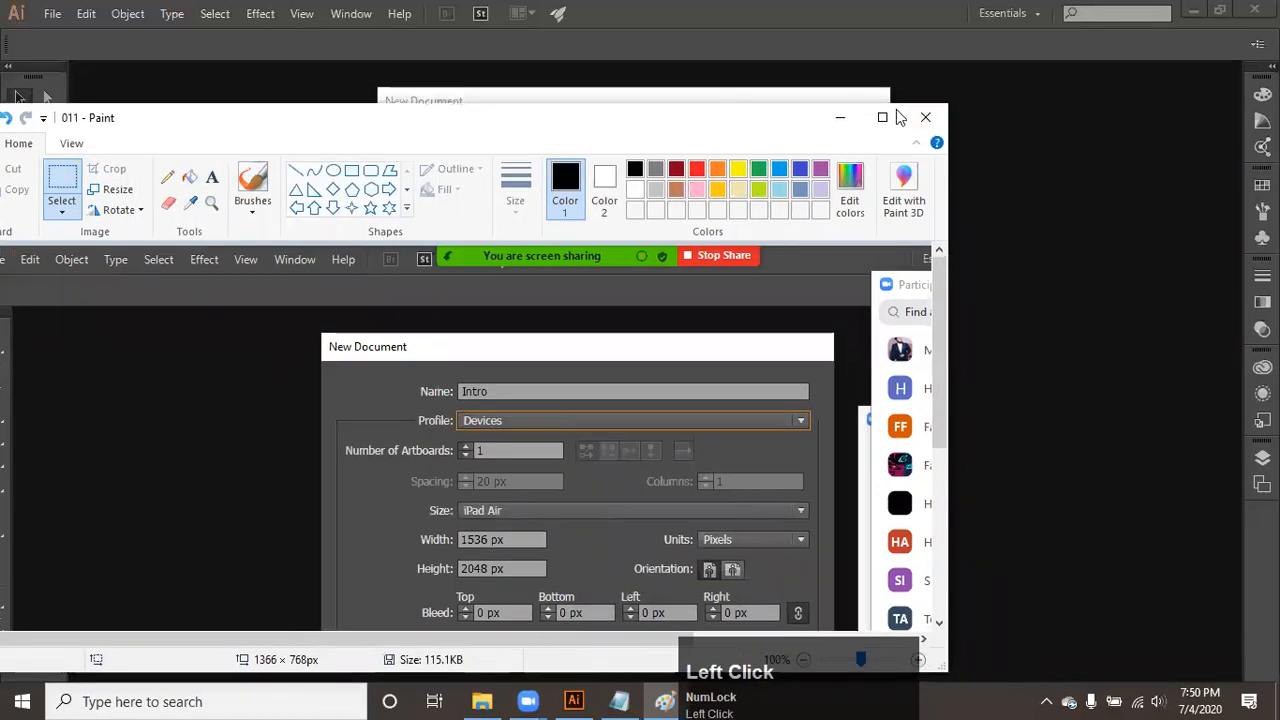
click(925, 117)
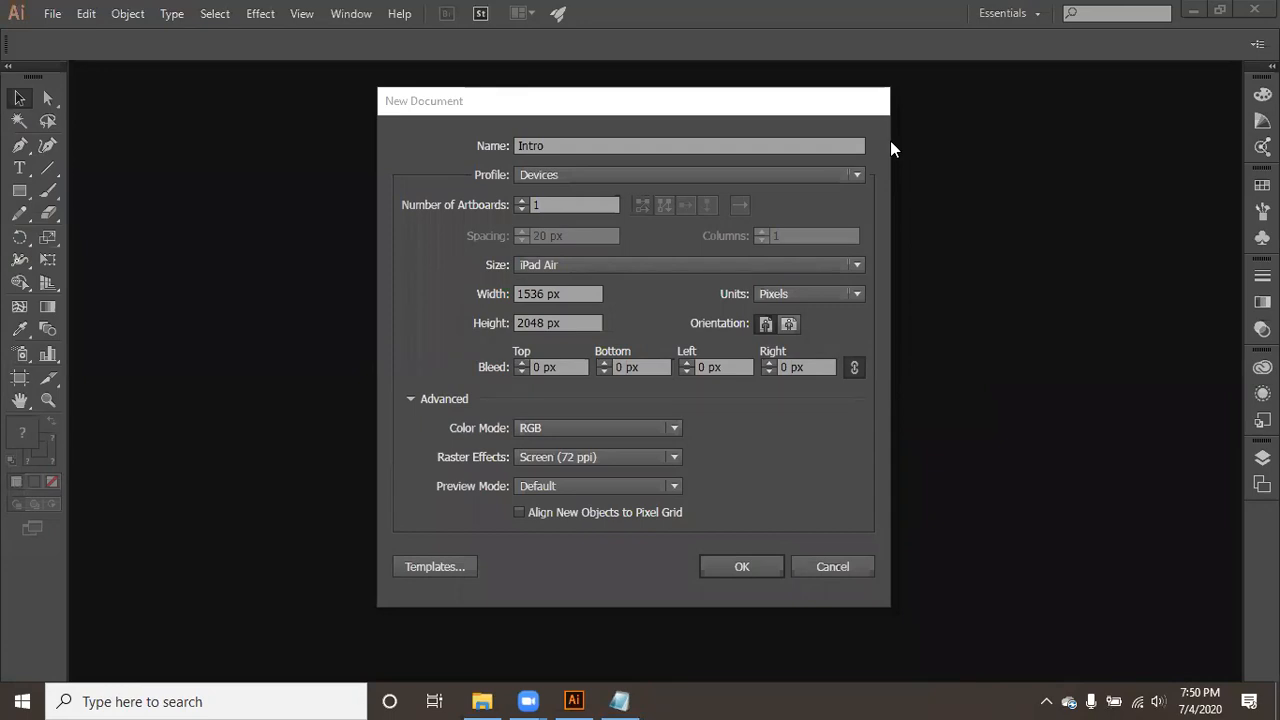
click(891, 142)
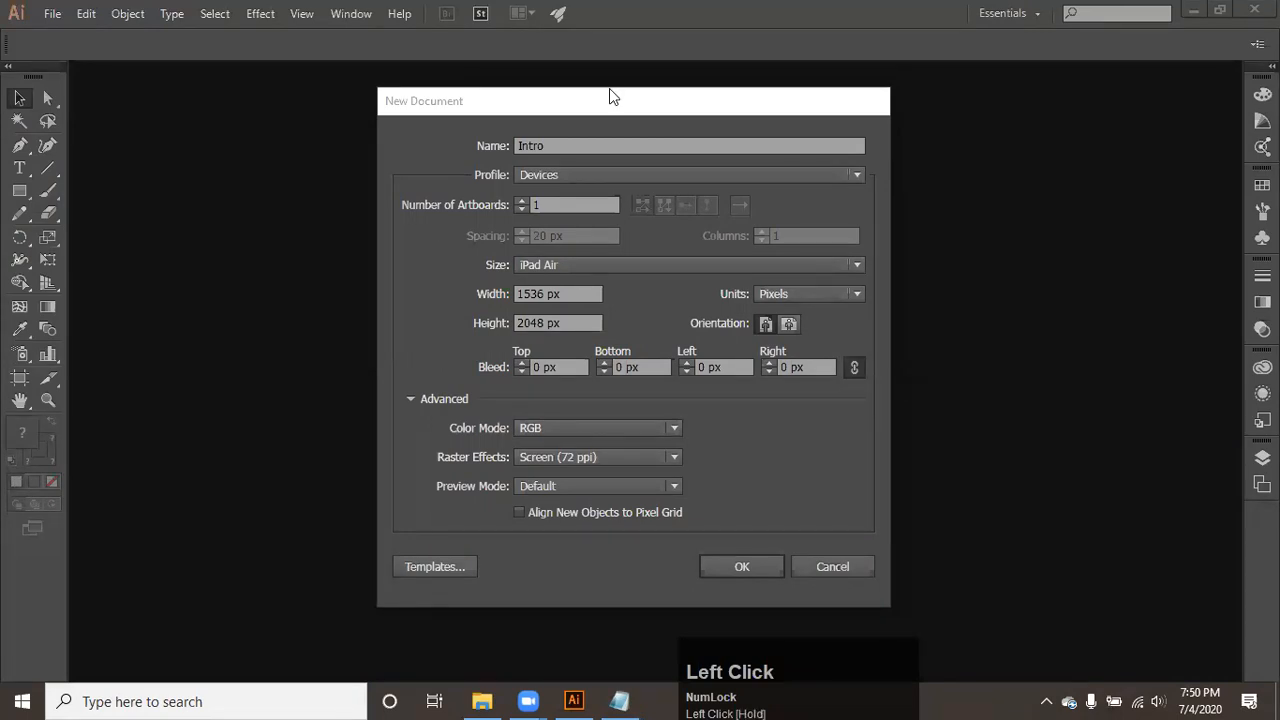
click(594, 113)
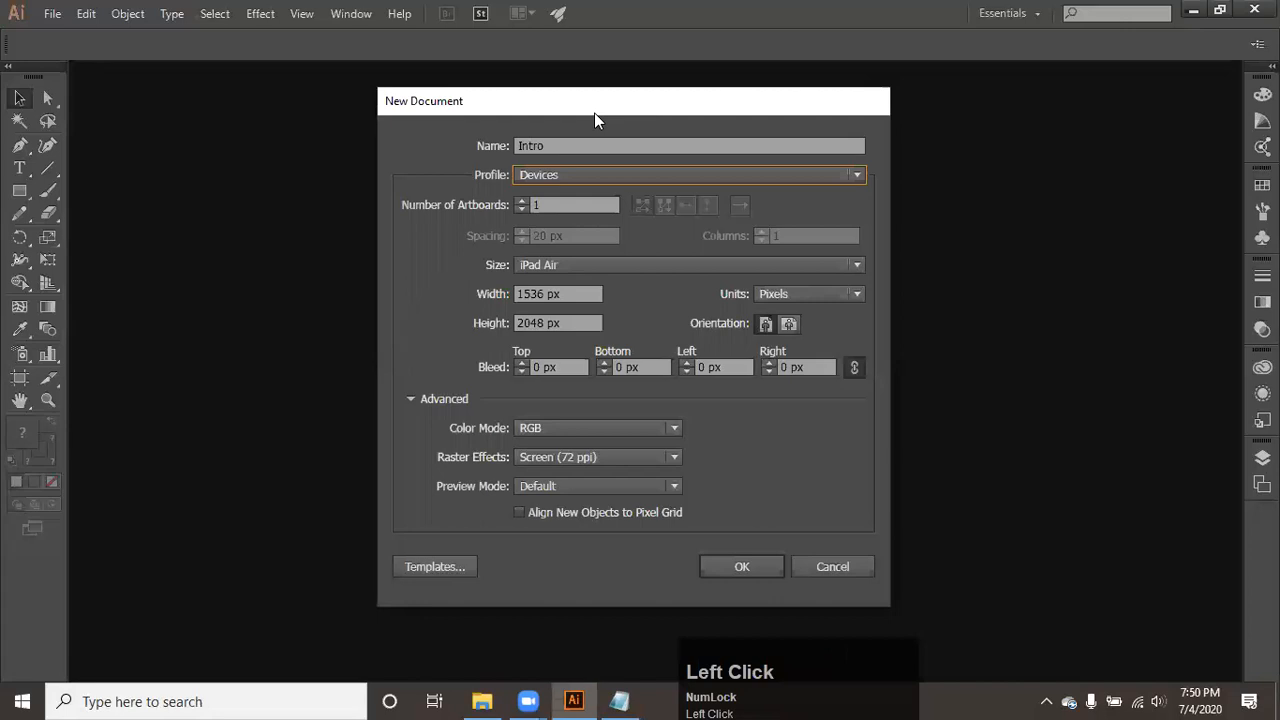
- Switch to Notepad and add the lines Behance.net and adobe below the color mode notes
click(628, 700)
key(Return)
key(Return)
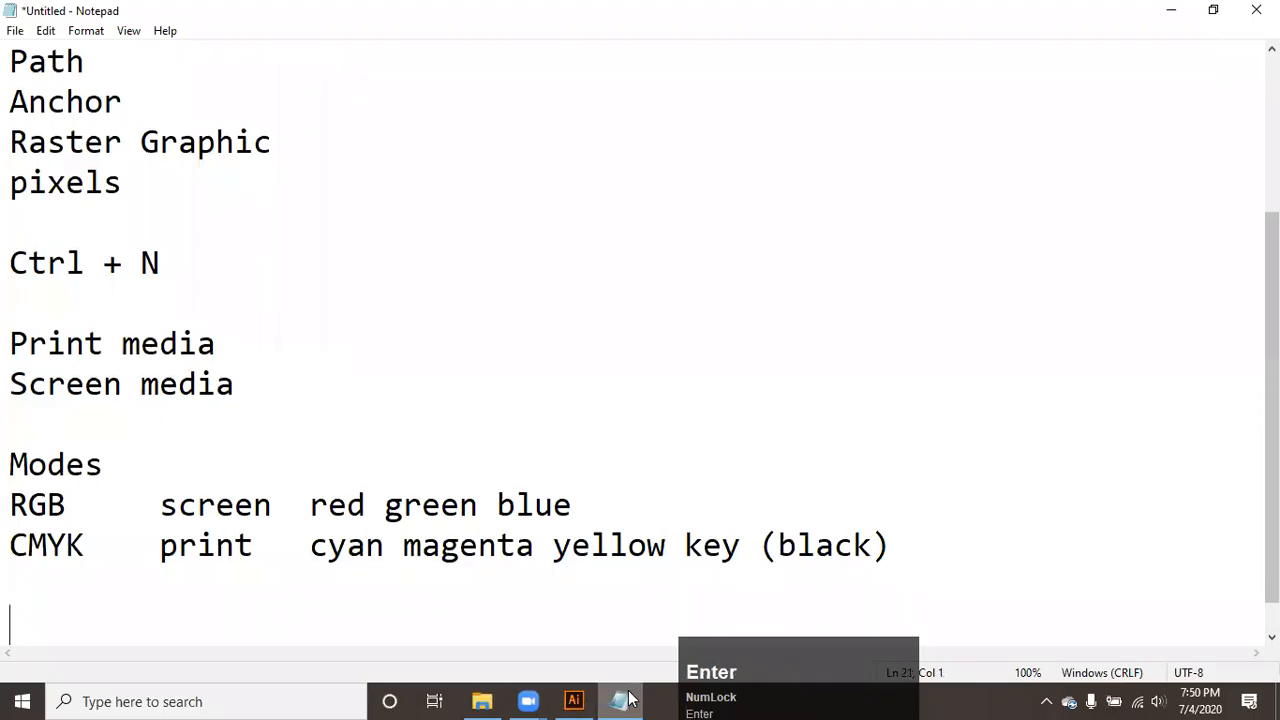
text(Behance)
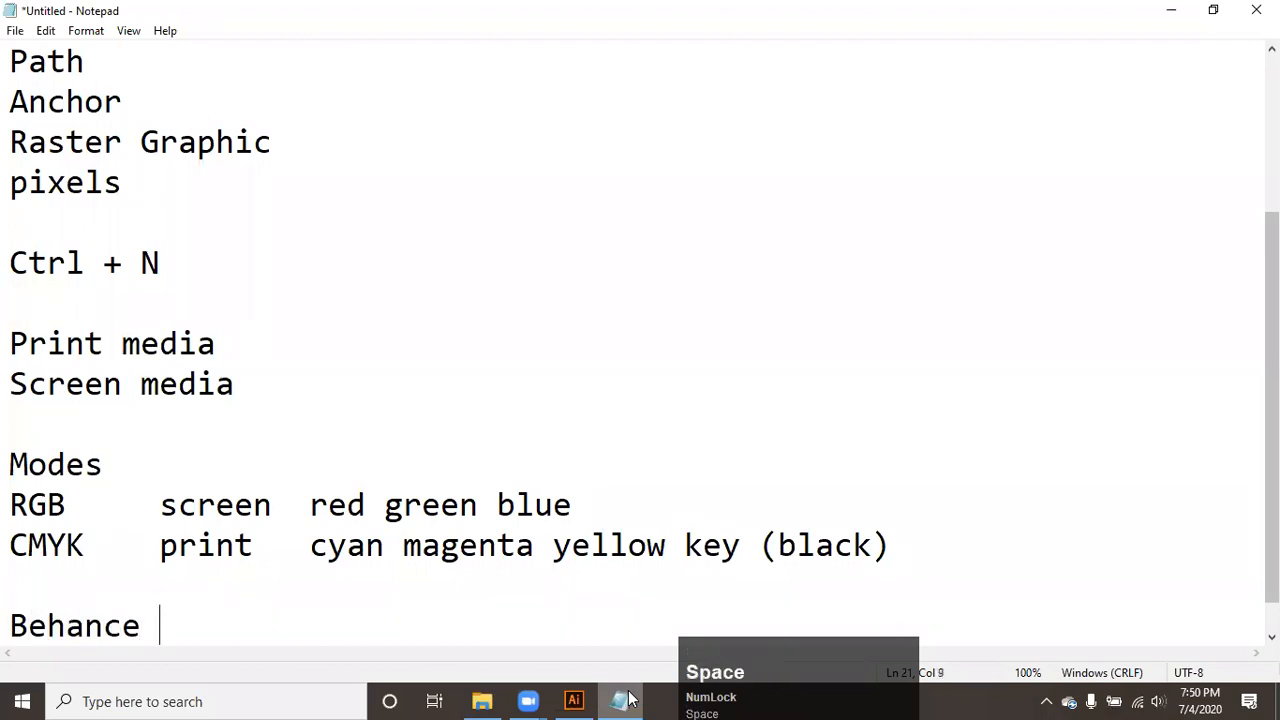
key(BackSpace)
text(.net)
key(Return)
text(adobe)
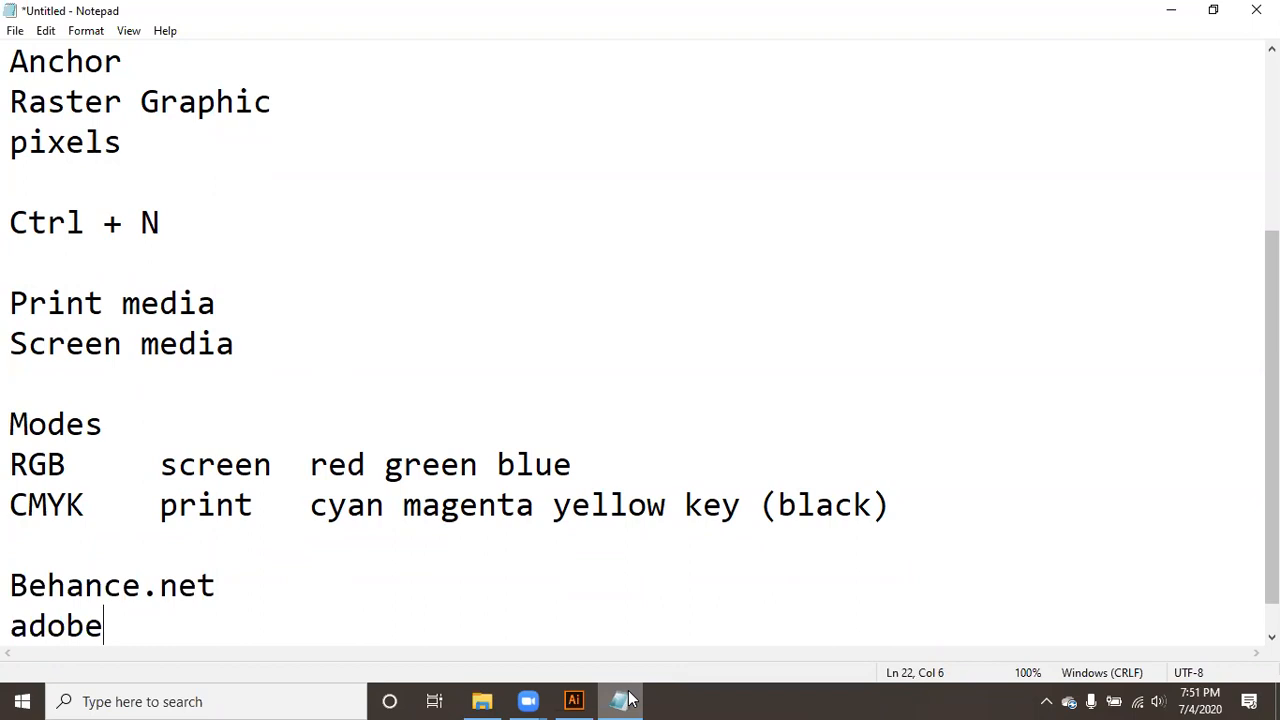
key(Return)
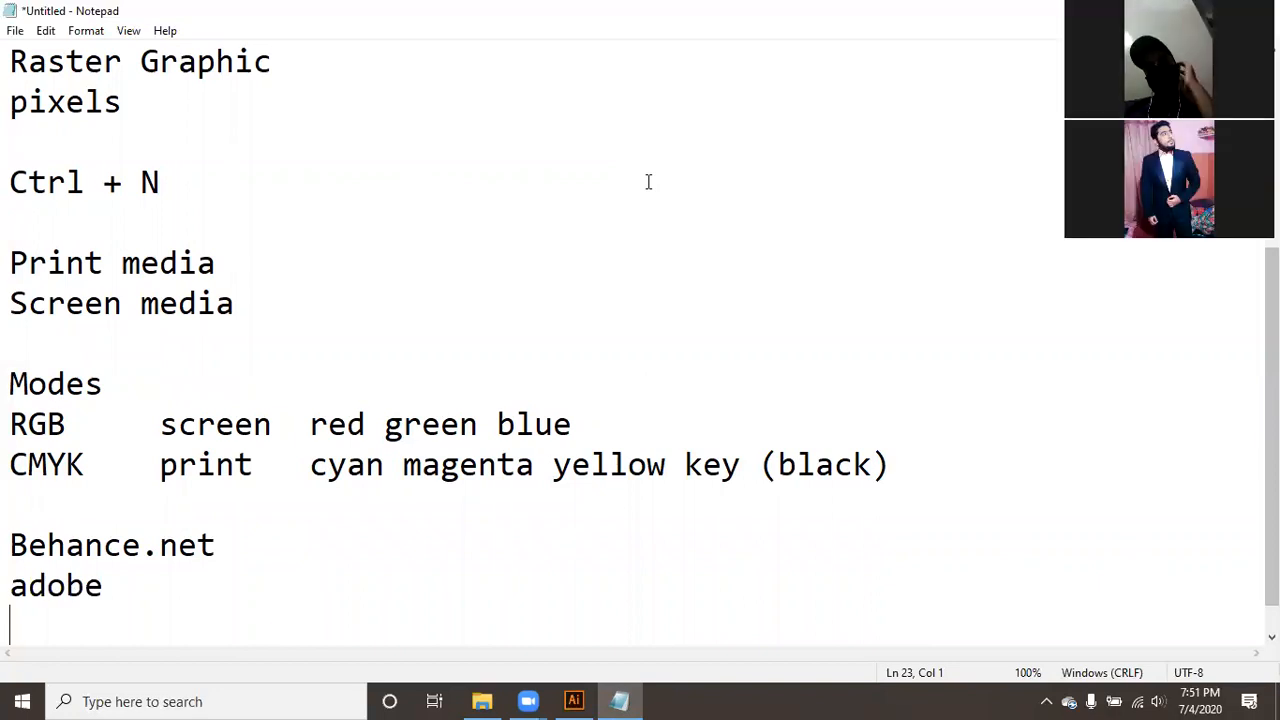
- Add a blank line after the adobe entry at the end of the notes
click(648, 181)
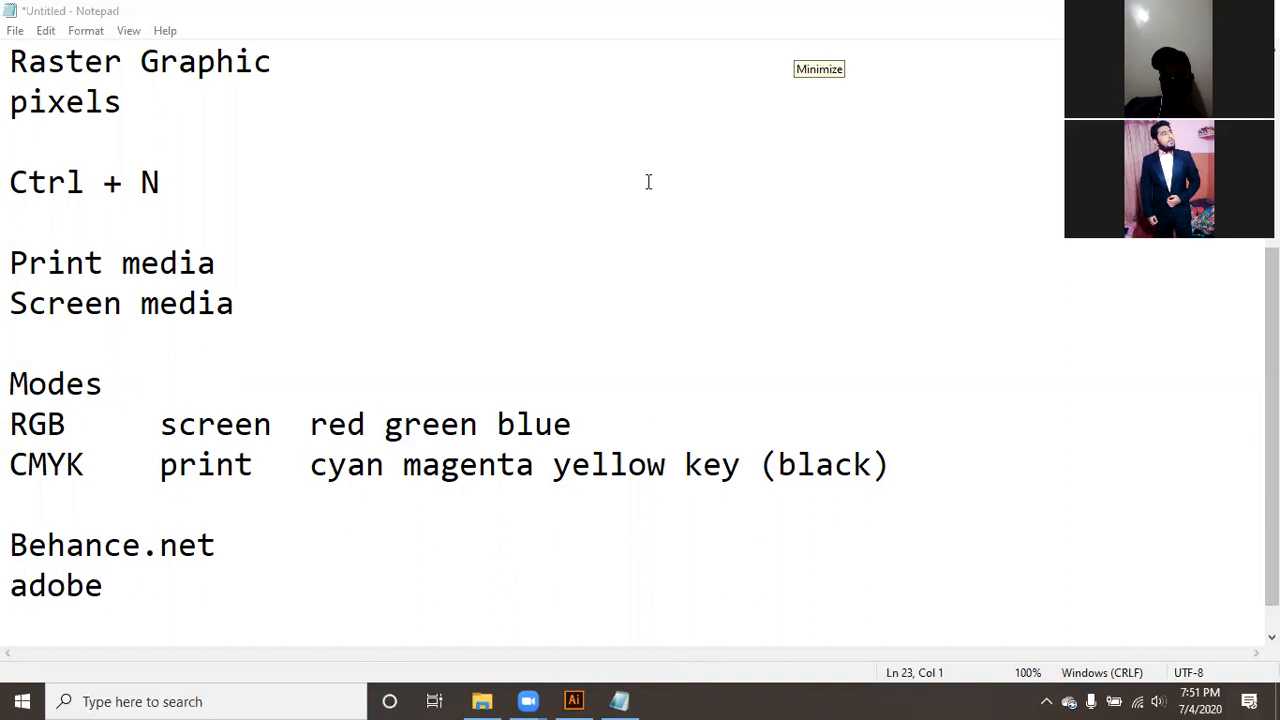
click(809, 47)
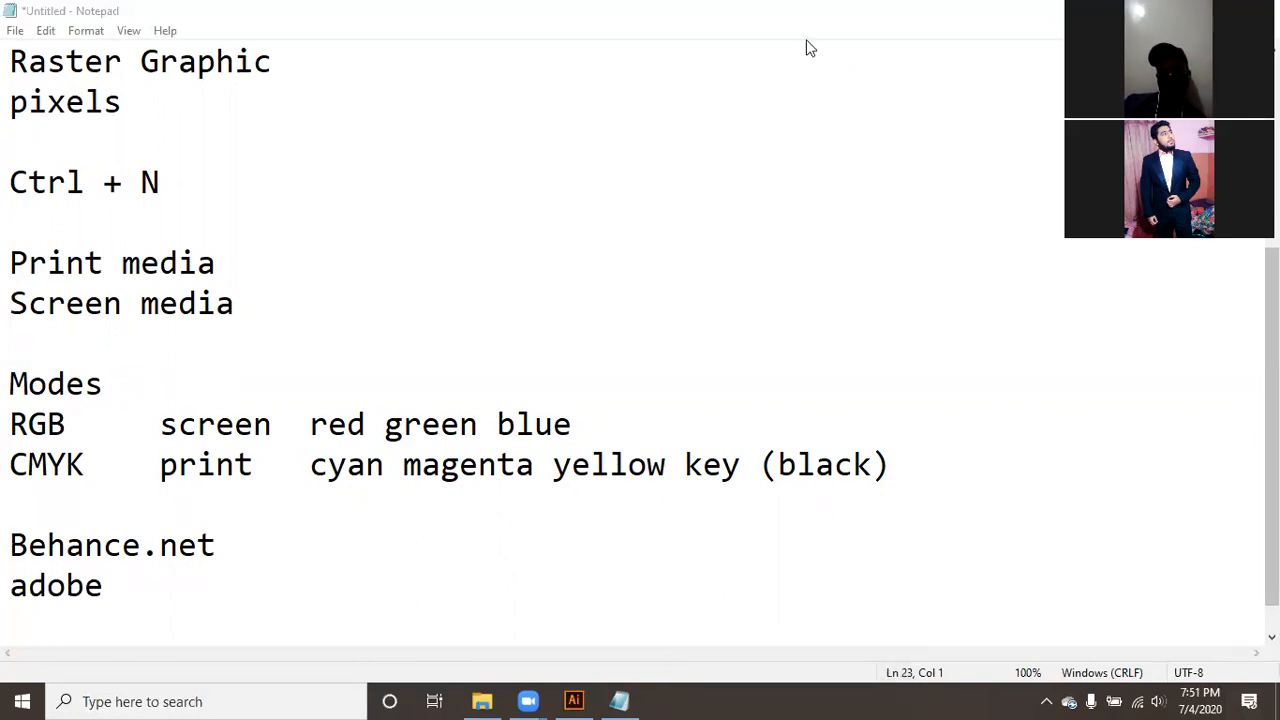
click(906, 65)
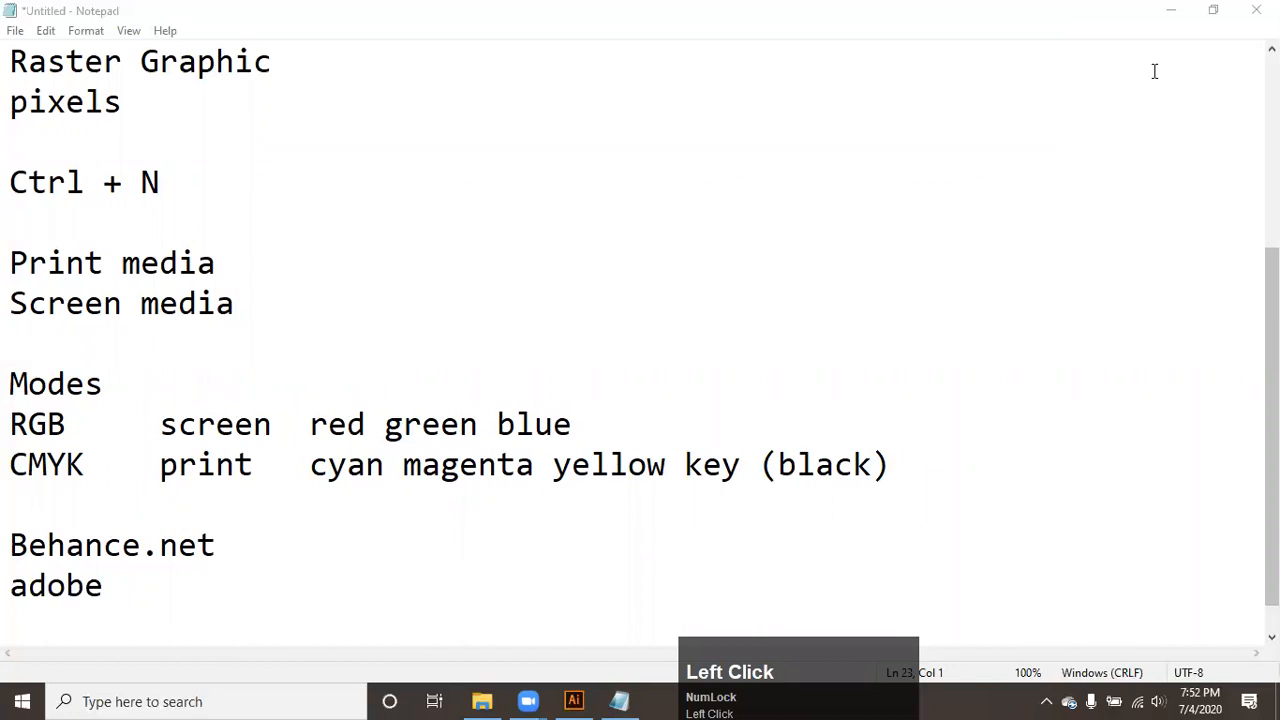
click(268, 605)
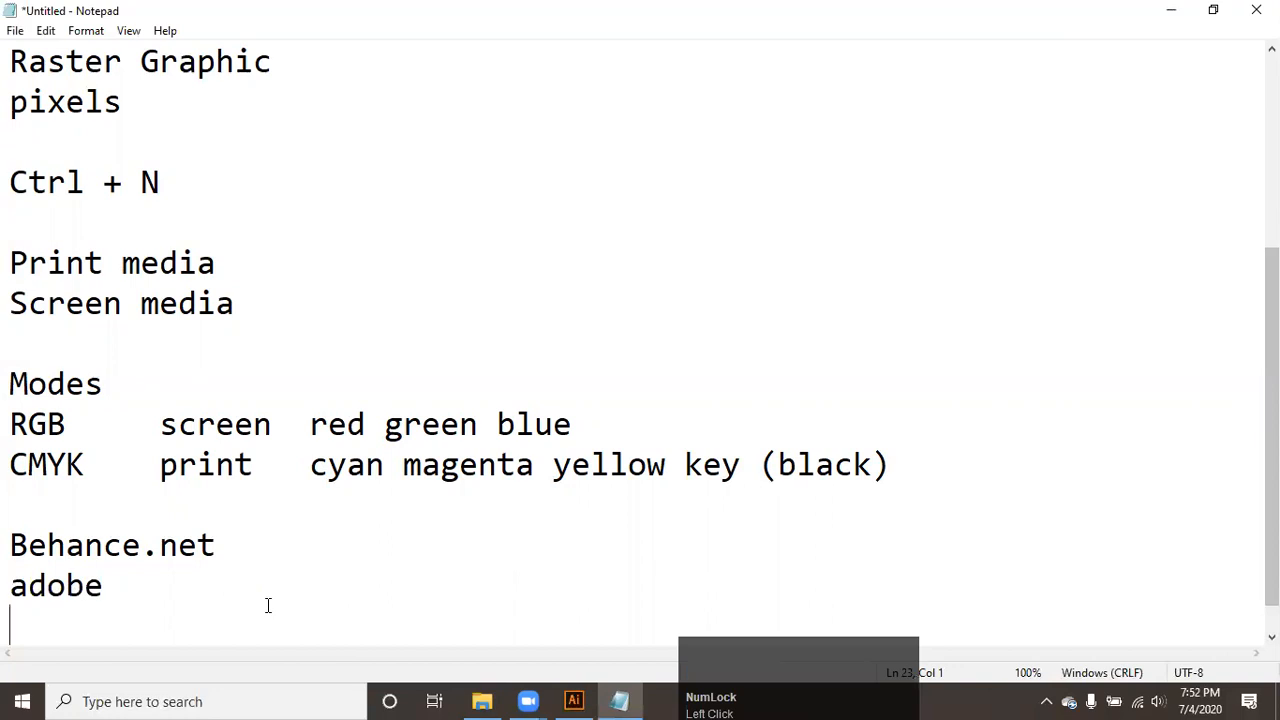
key(Return)
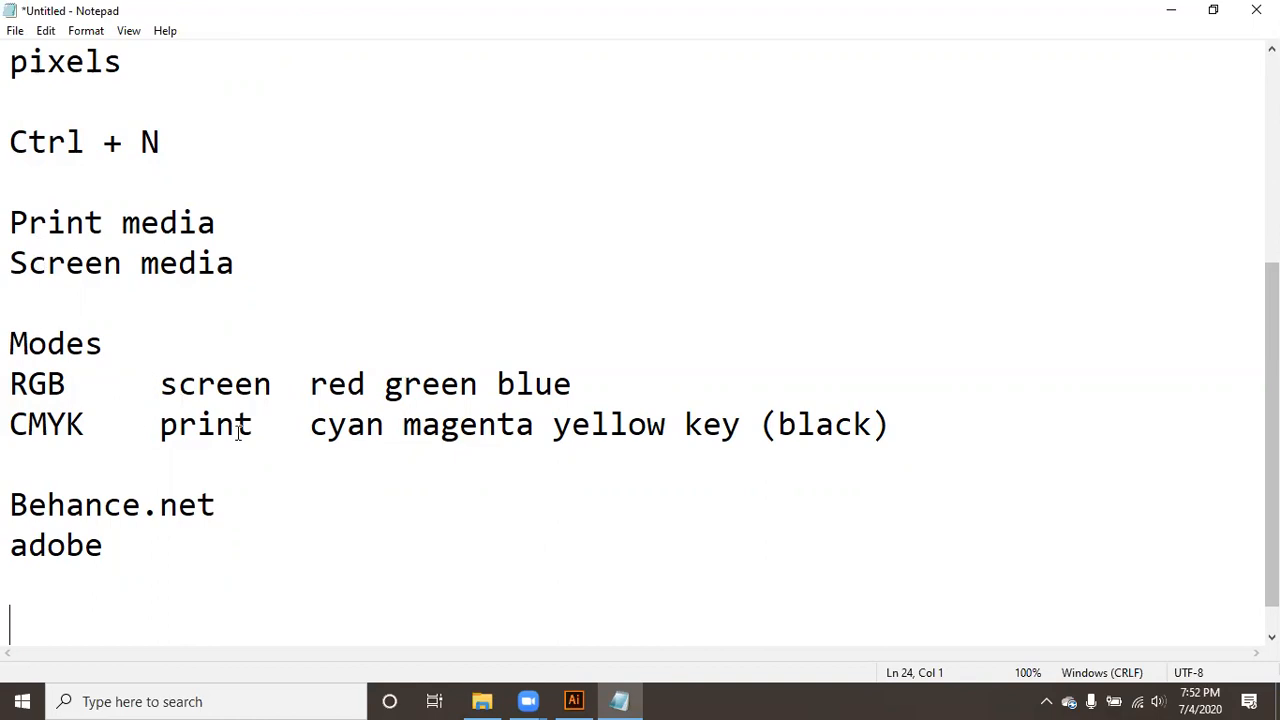
- Switch to Illustrator, set the Intro document's profile to Print and collapse the advanced settings
click(587, 700)
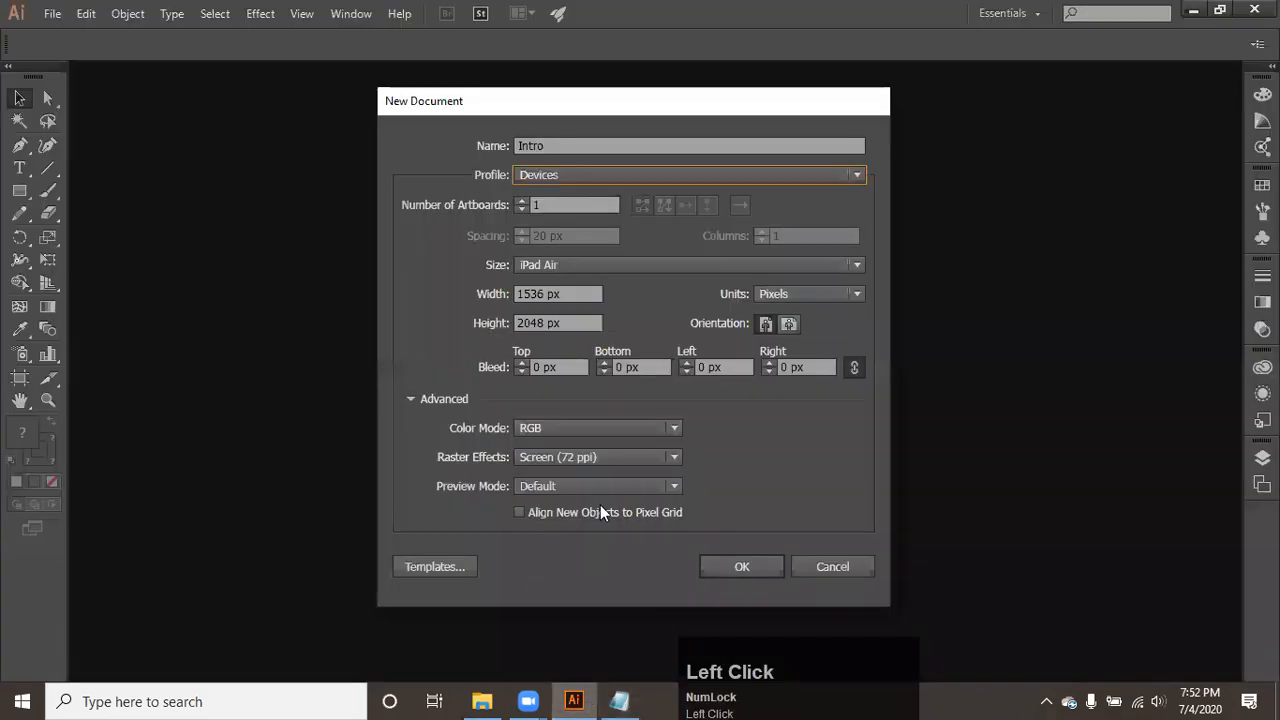
click(587, 171)
click(577, 223)
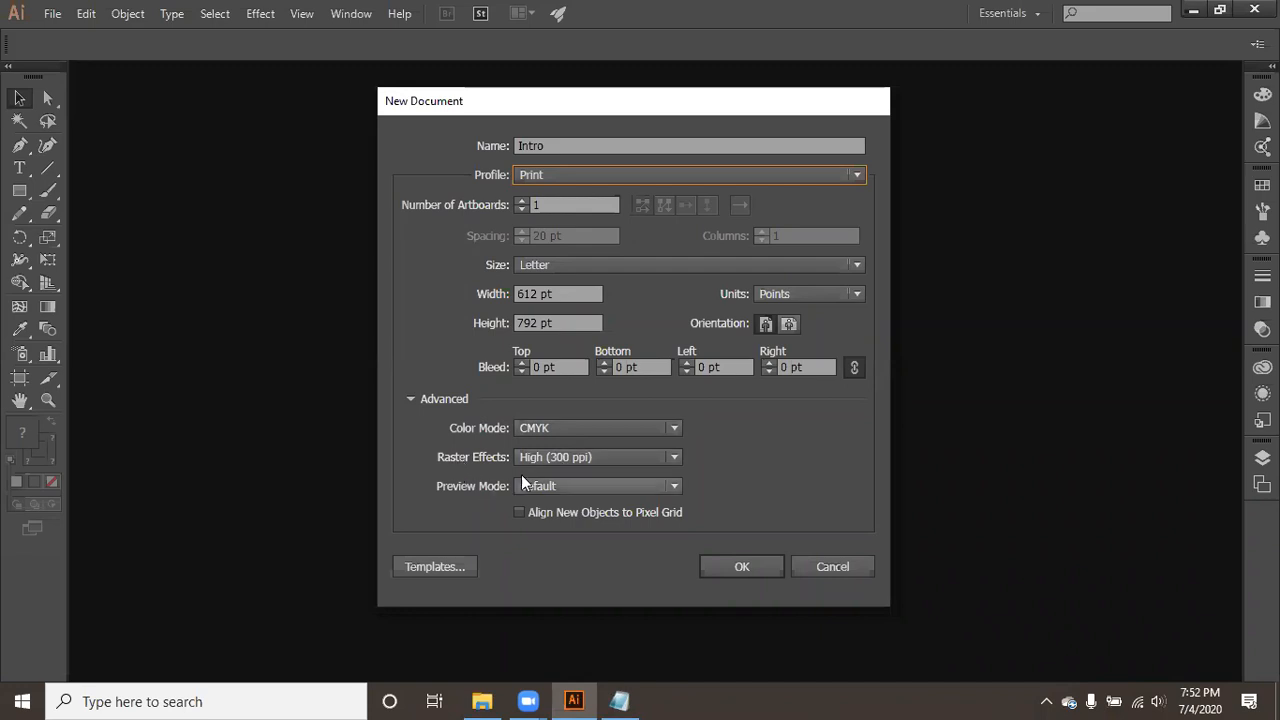
click(409, 398)
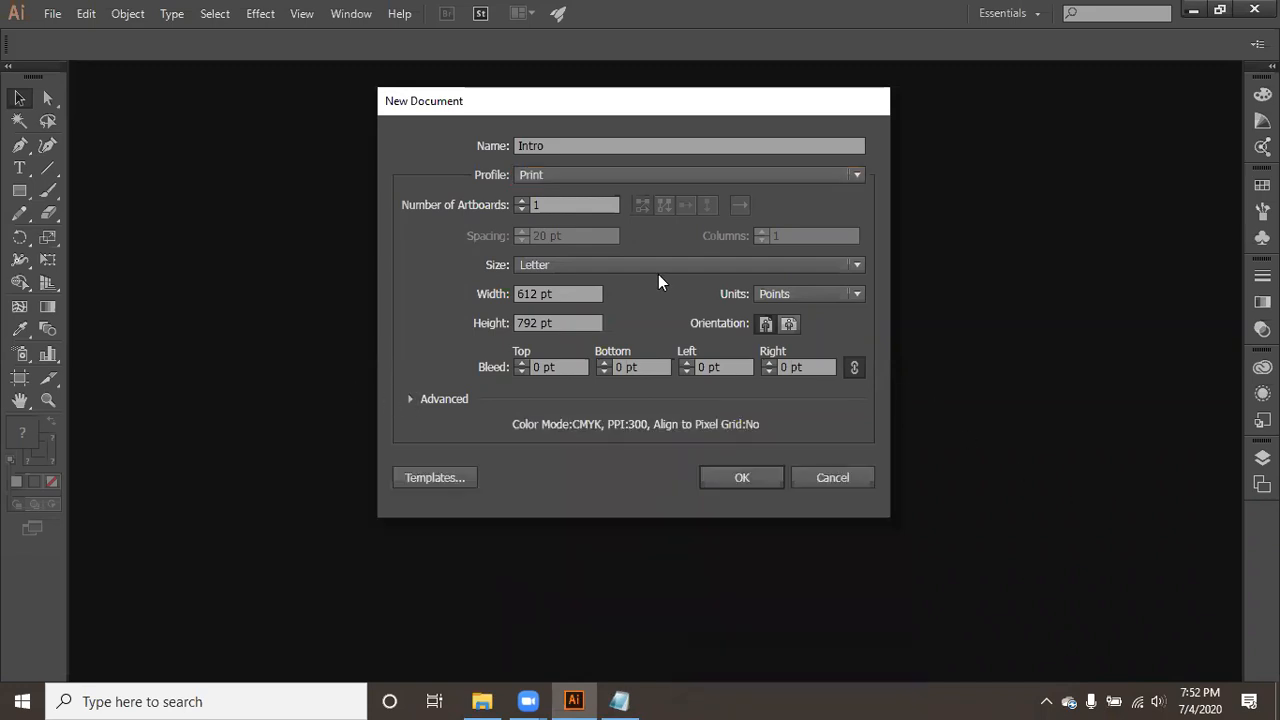
- Look through the Print profile's page sizes, its width and height values, and the available measurement units
click(607, 262)
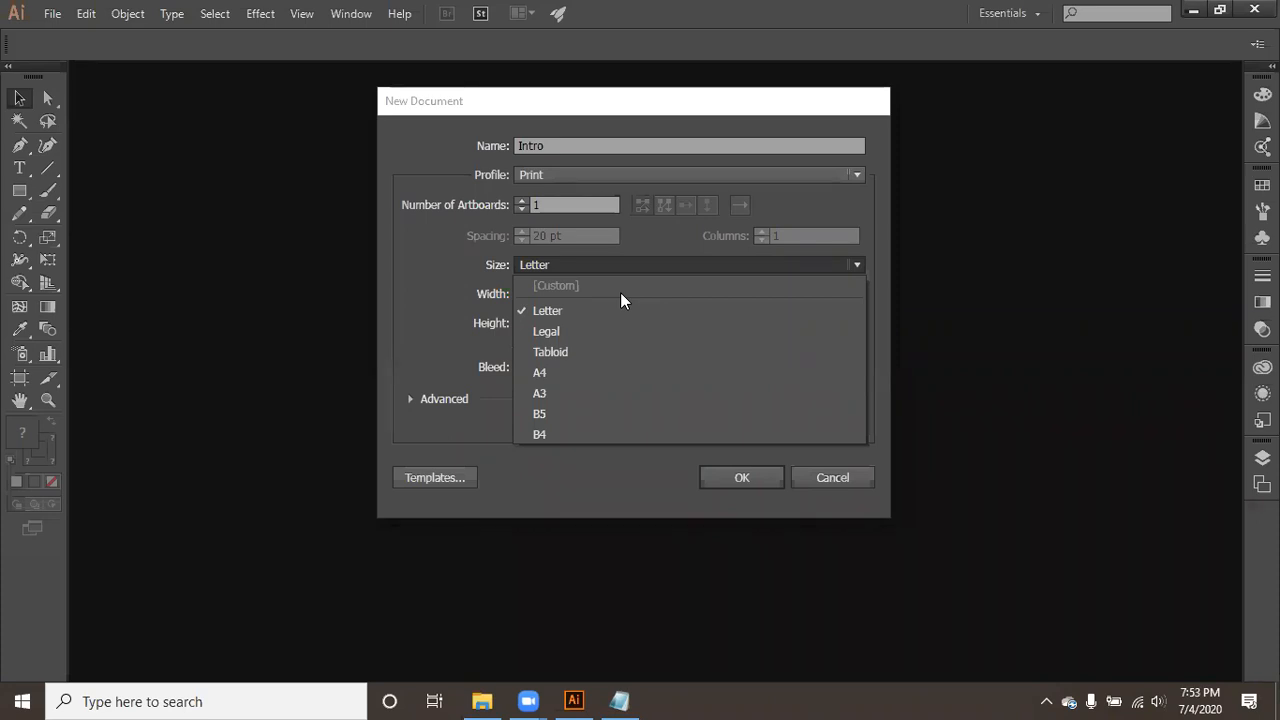
click(452, 231)
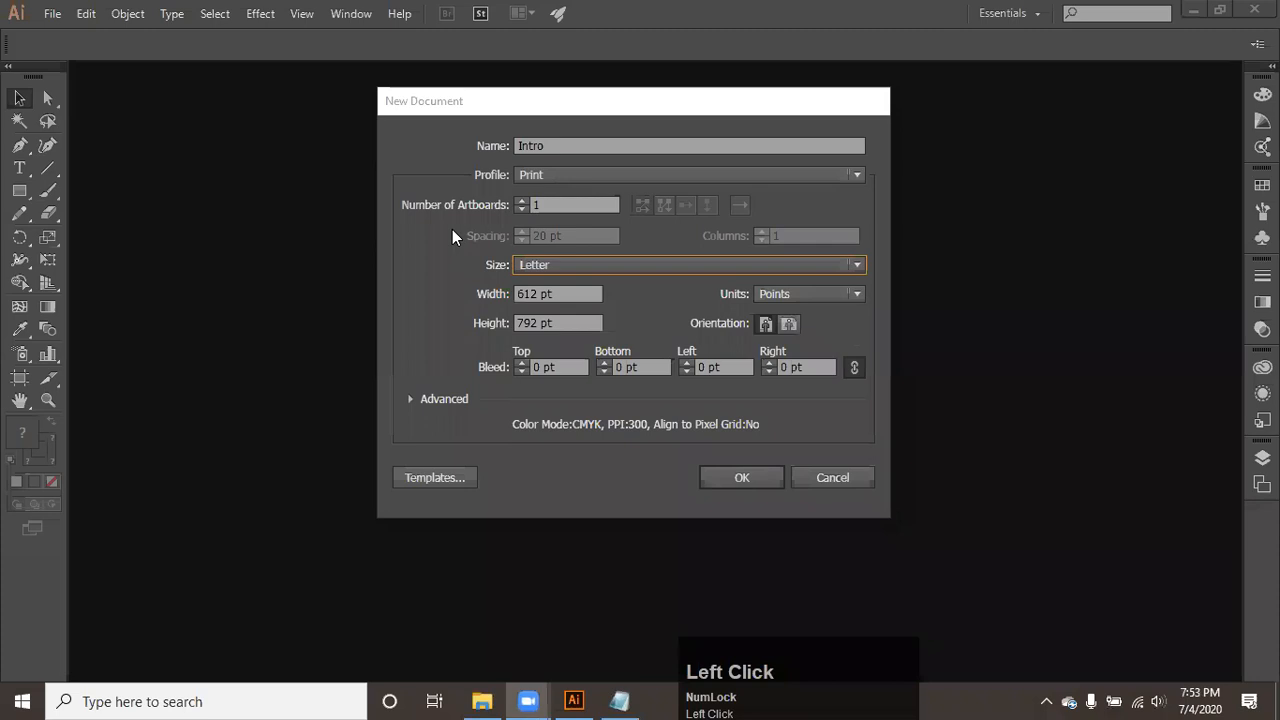
click(559, 290)
key(Tab)
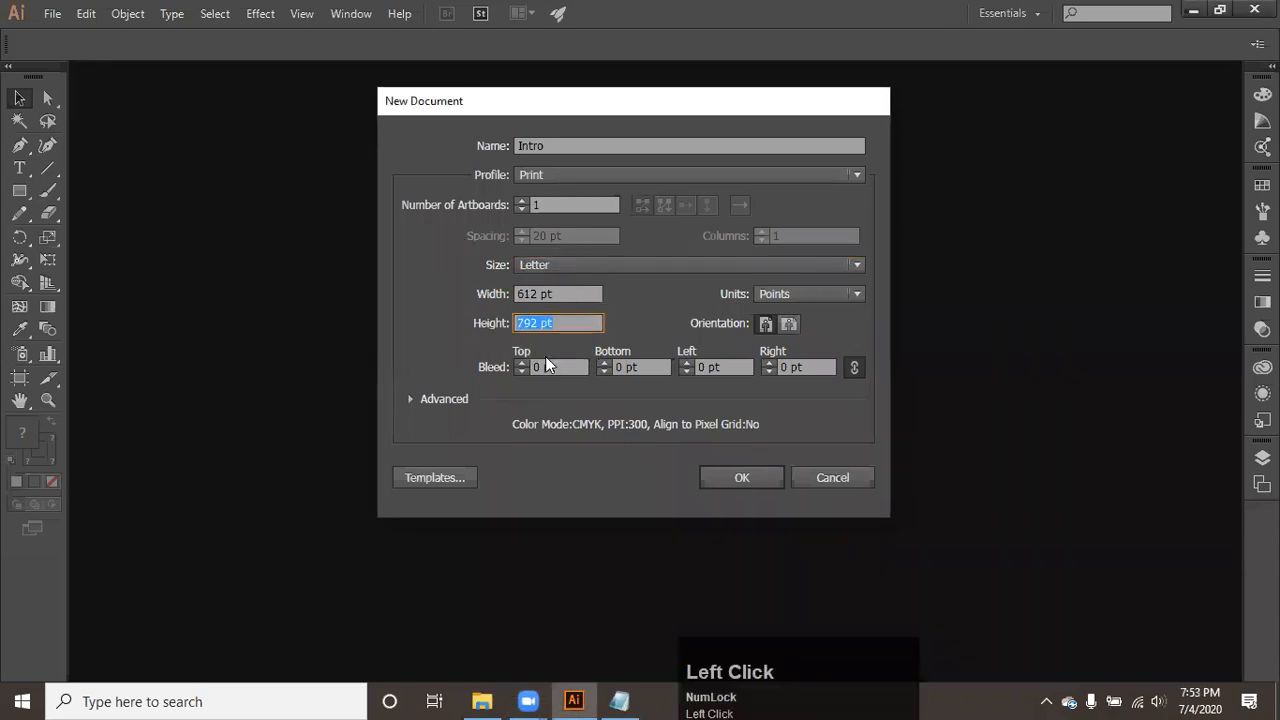
drag(761, 103, 708, 81)
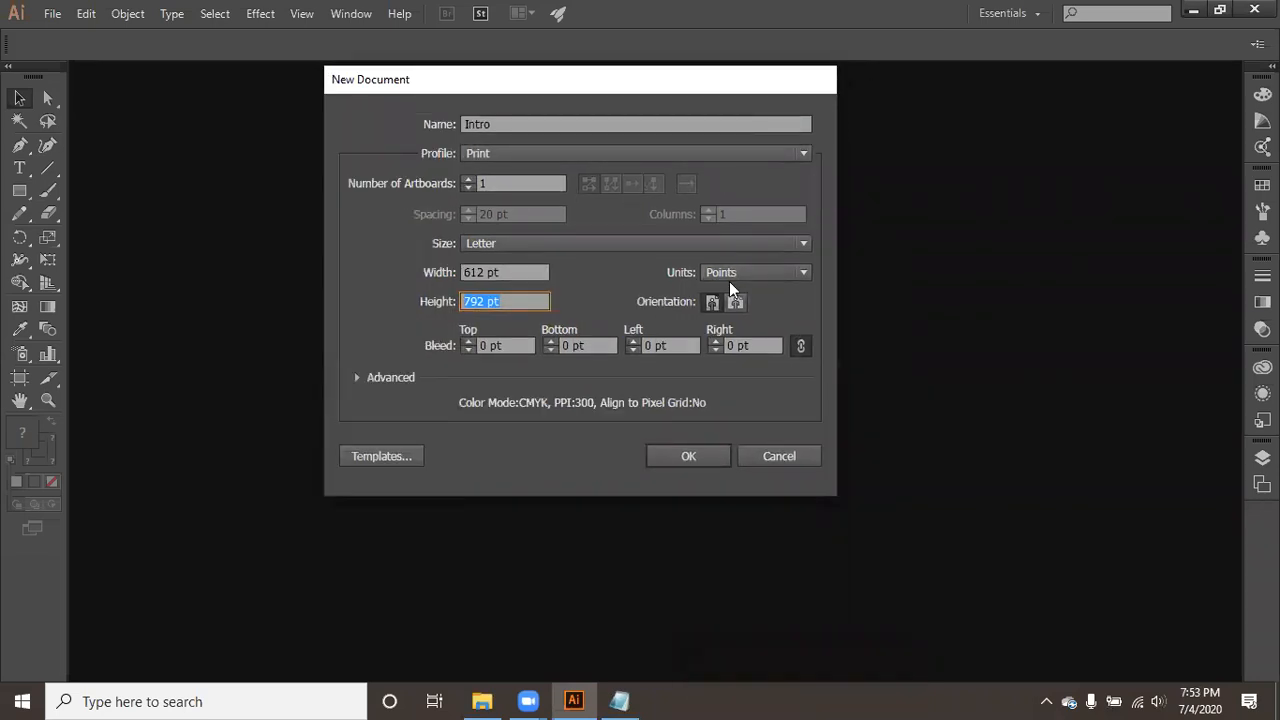
click(737, 272)
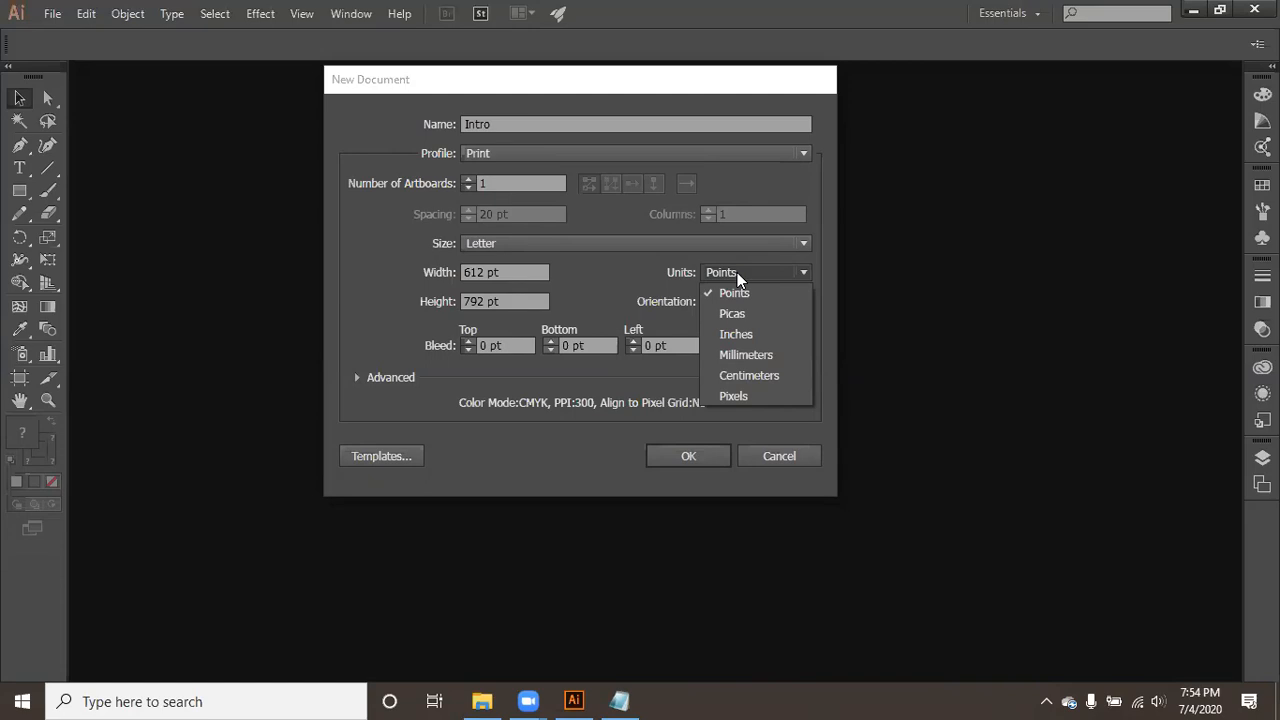
click(602, 237)
- Set the new document's page size to A4 and its units to Millimeters
click(602, 245)
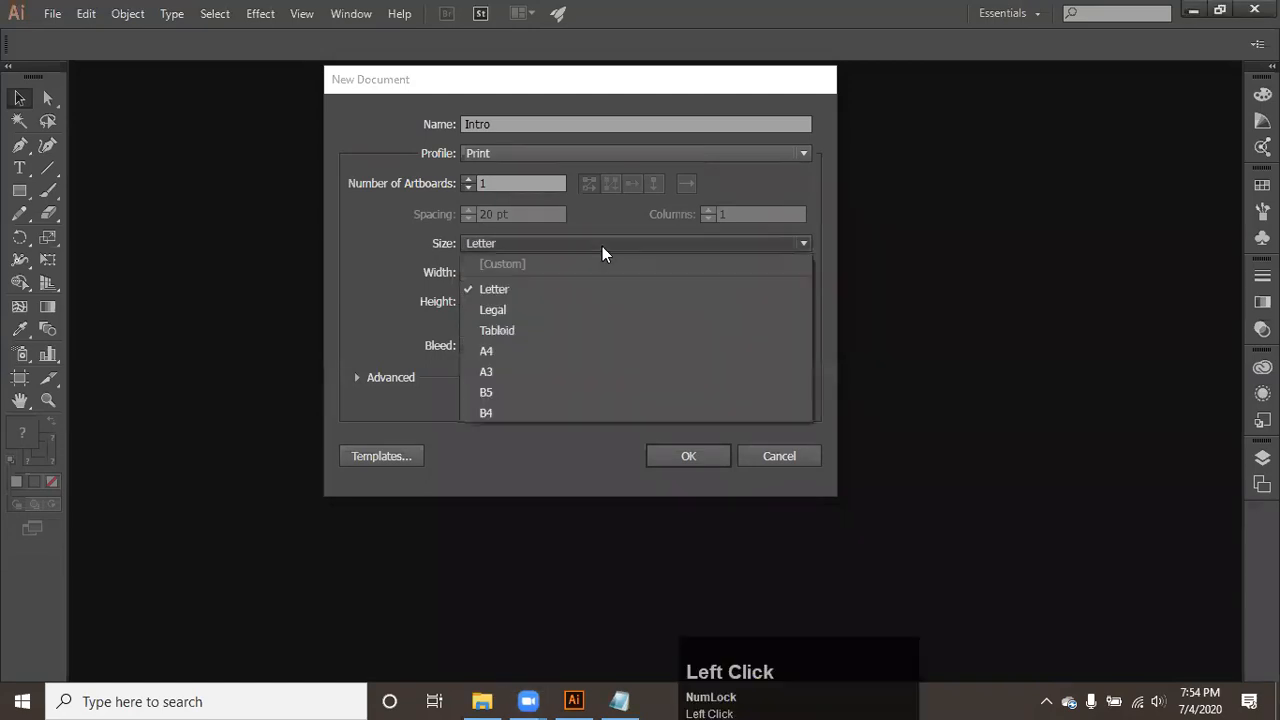
click(551, 351)
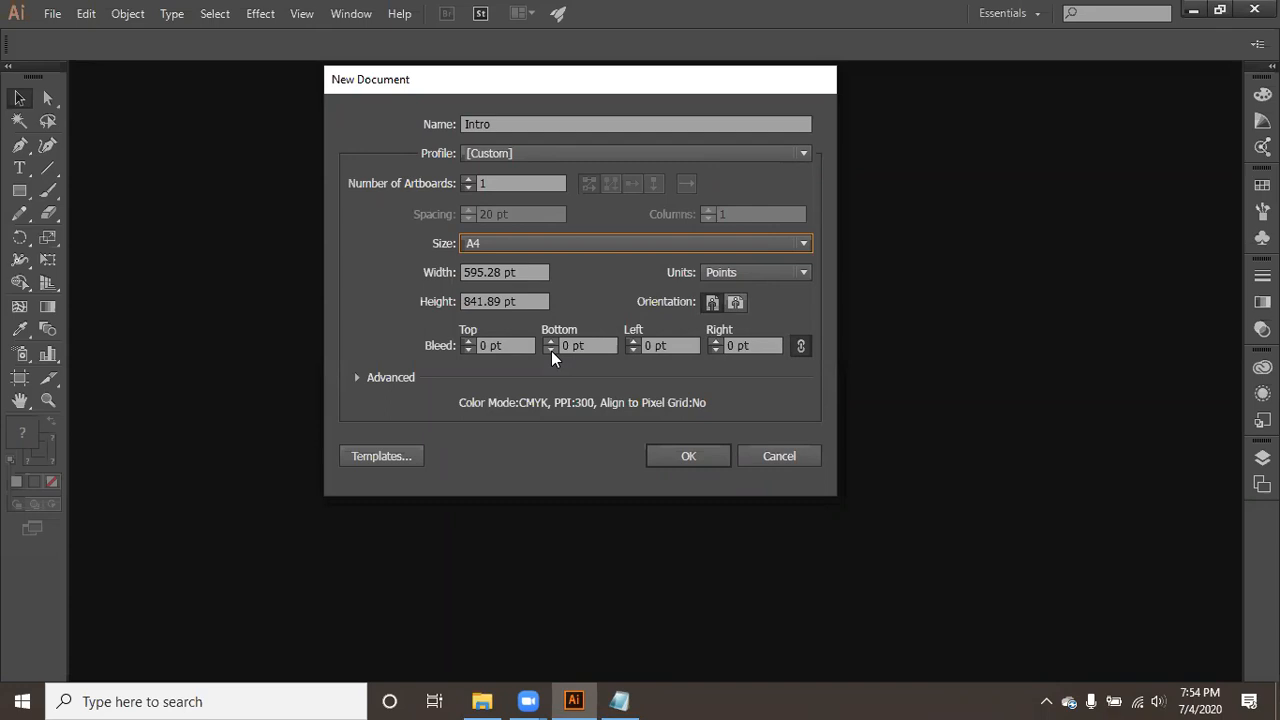
click(742, 272)
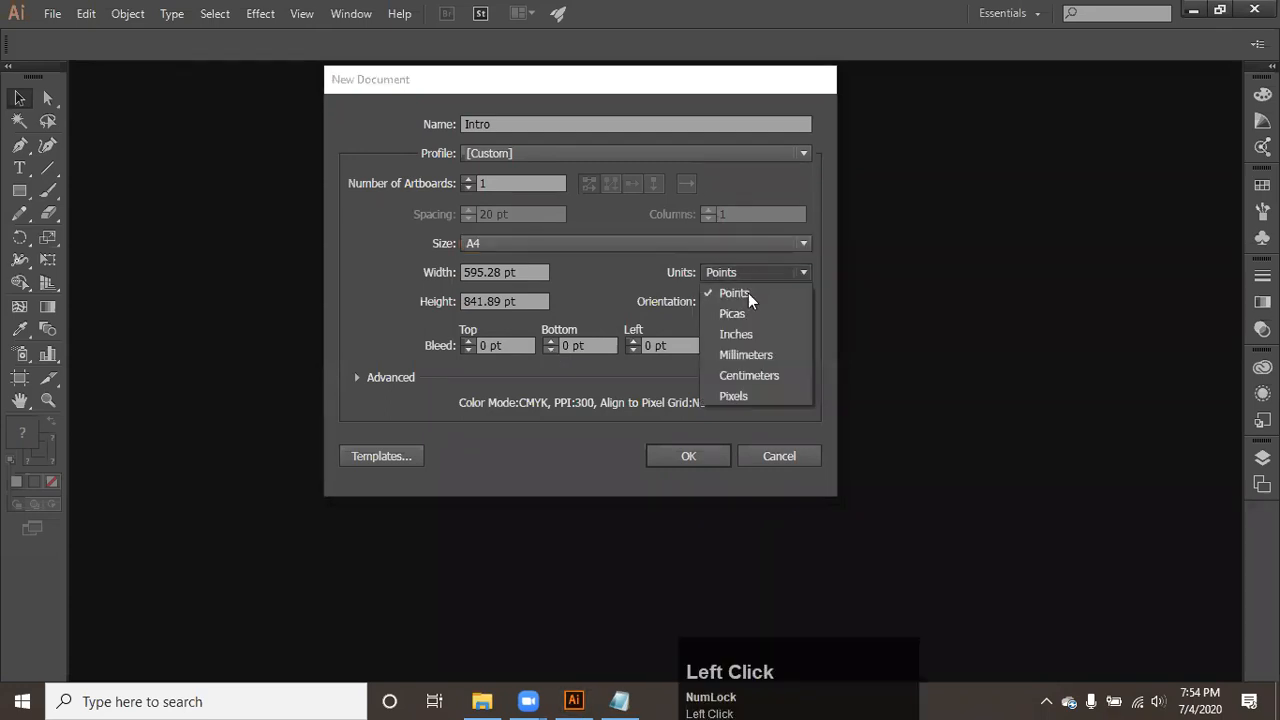
click(746, 356)
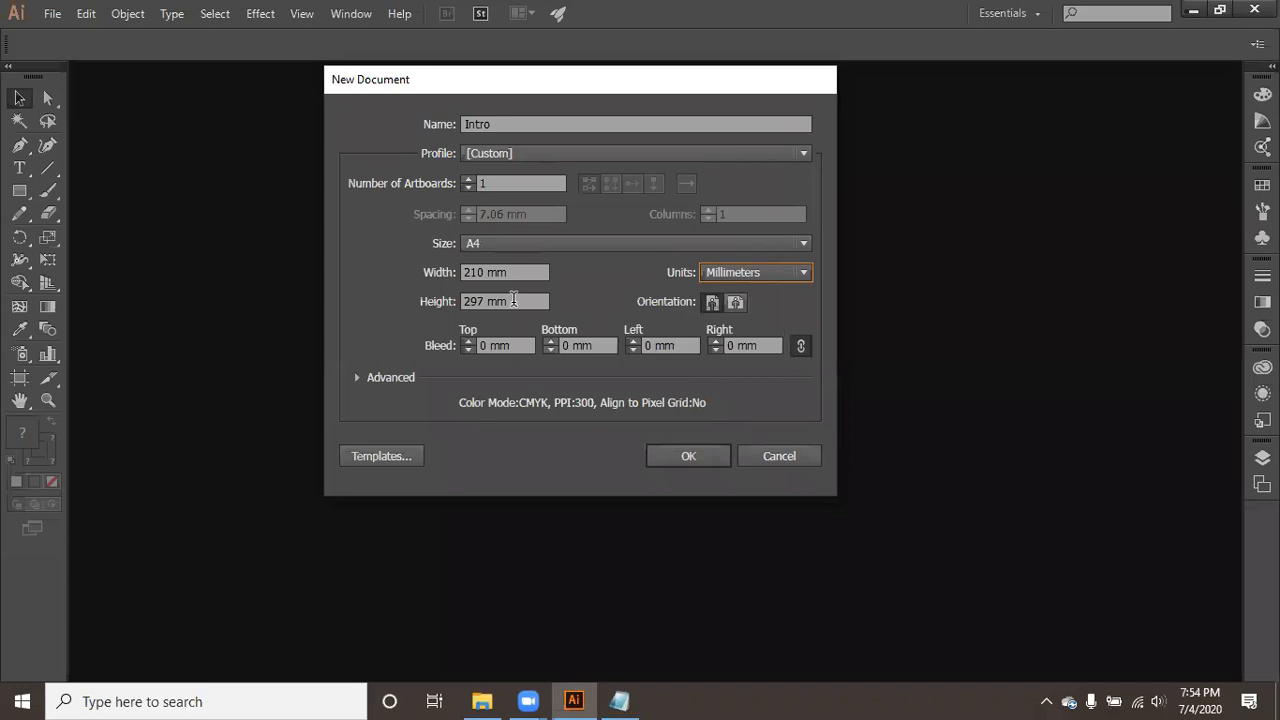
- Switch the new document's units to Inches and Centimeters in turn, checking its width and height values
click(737, 276)
click(735, 337)
drag(528, 271, 434, 266)
drag(525, 300, 412, 296)
click(740, 272)
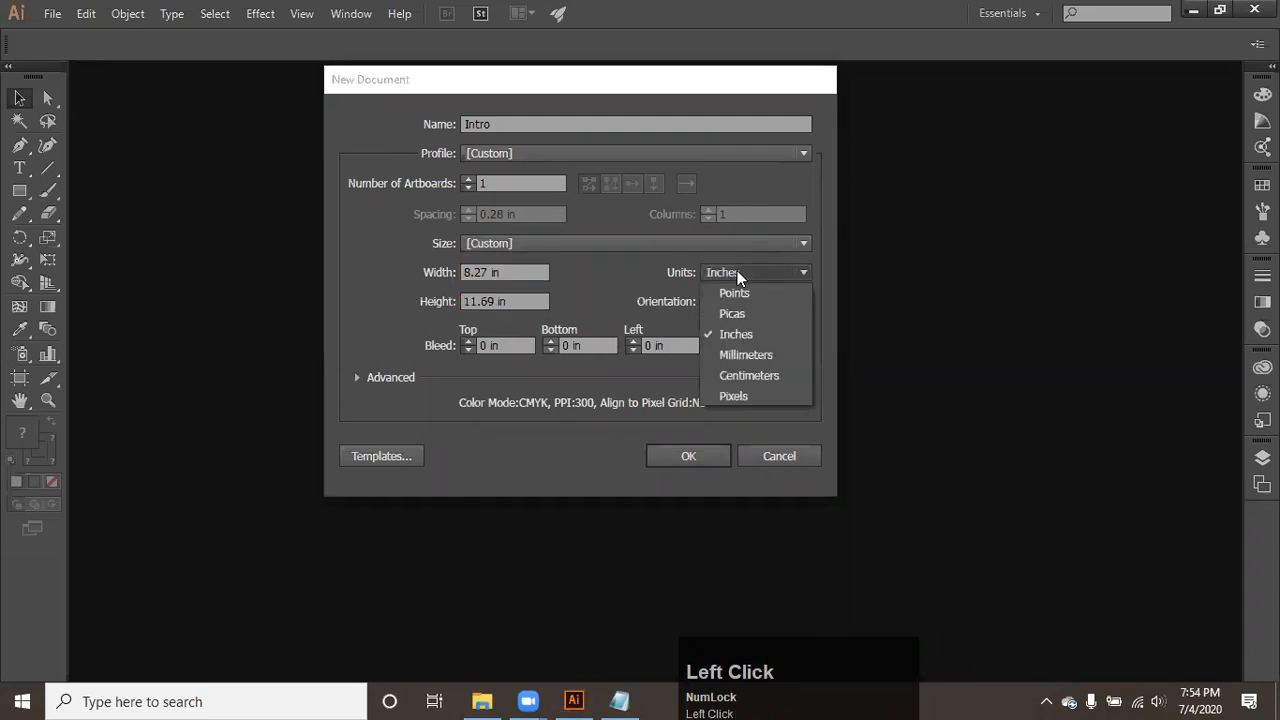
click(742, 372)
drag(511, 270, 407, 270)
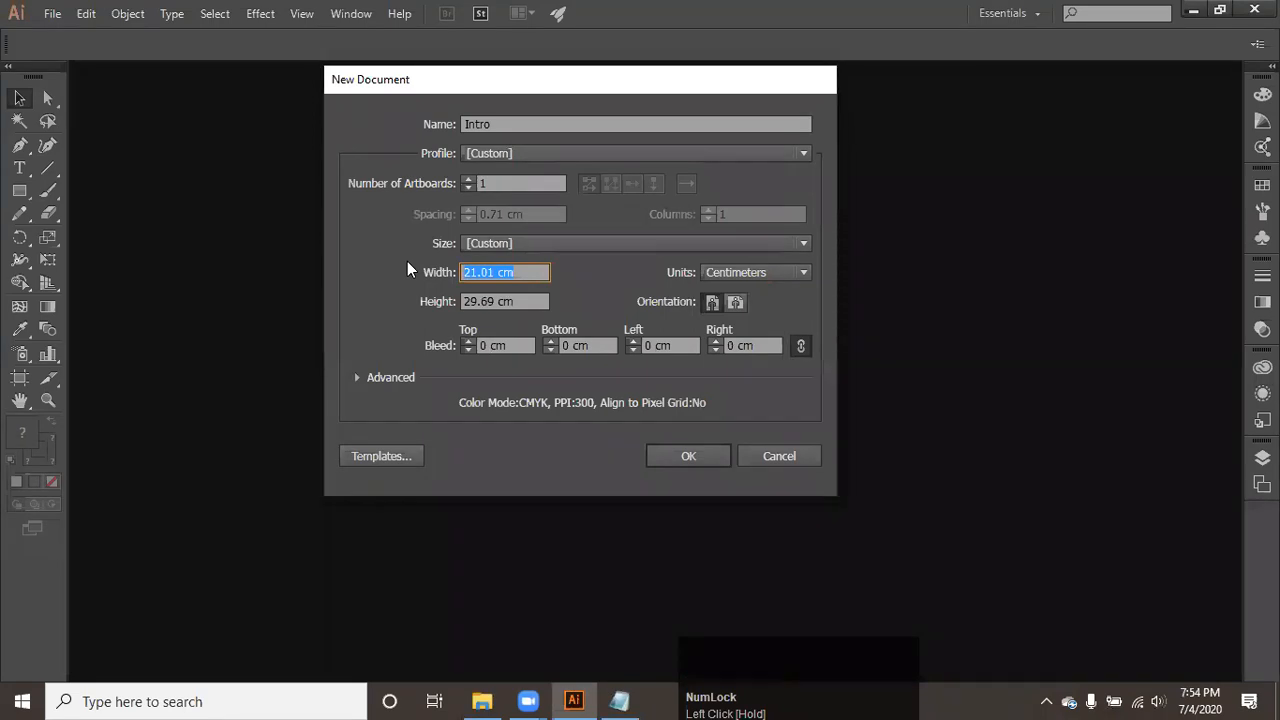
- Set the new document's units to Points and create the Intro document
click(775, 274)
click(775, 289)
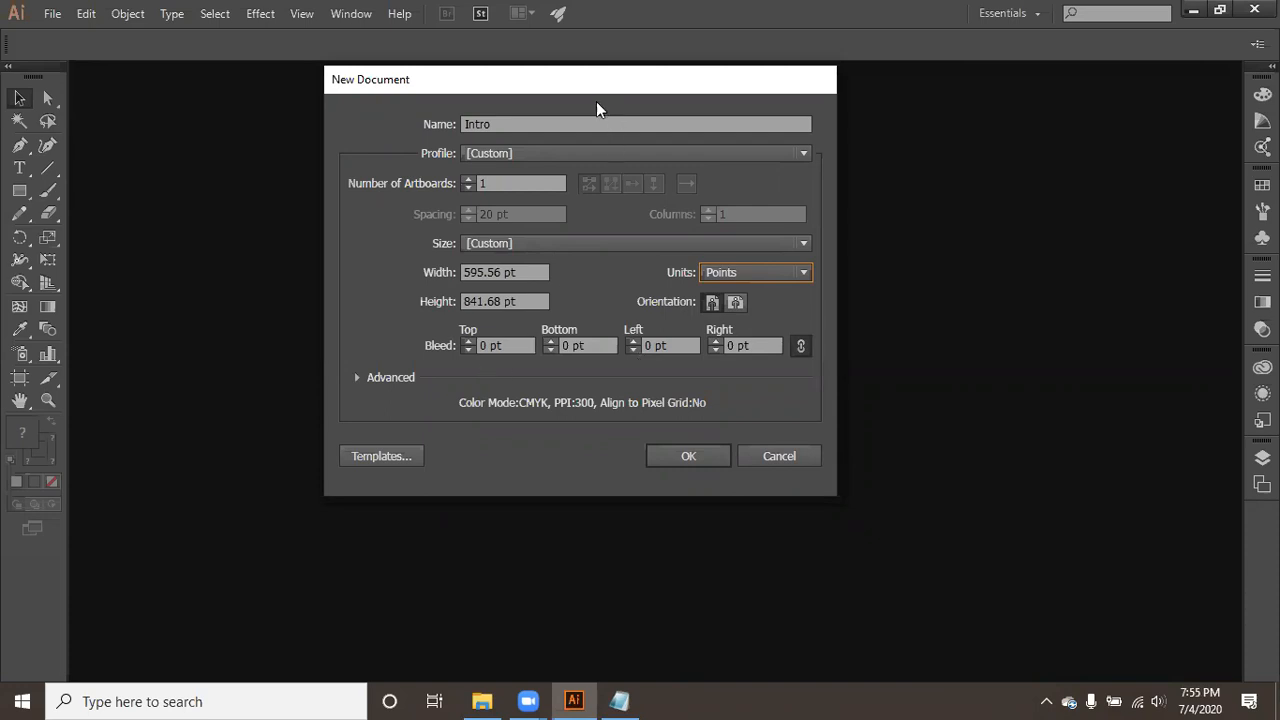
click(695, 455)
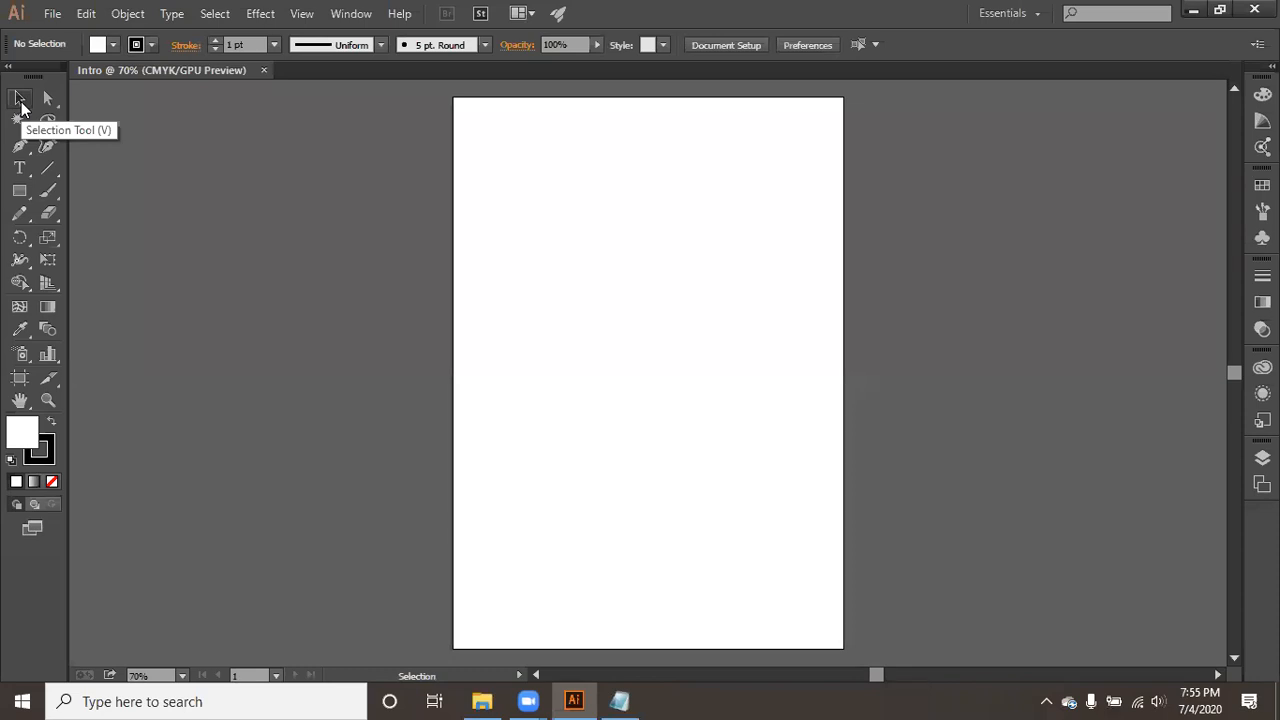
- Switch to Notepad, start a second blank note and enter the lines "Tools" and "Selection tool"
click(651, 694)
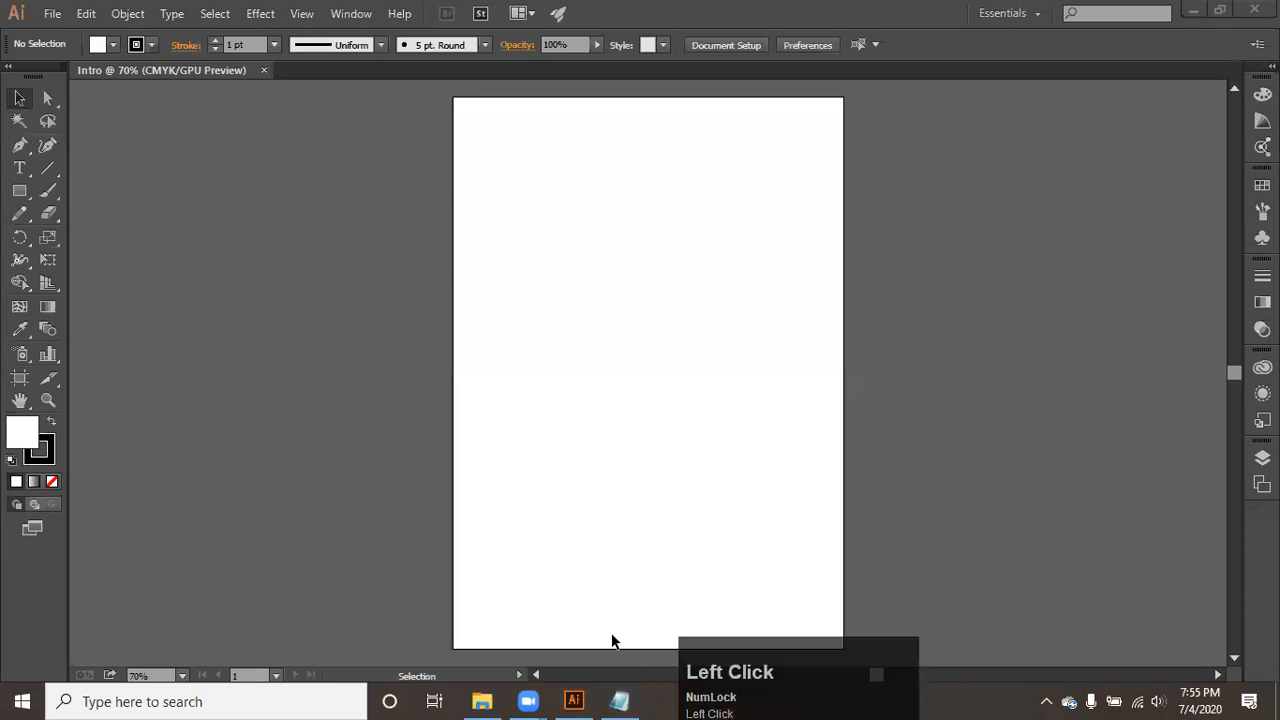
click(620, 701)
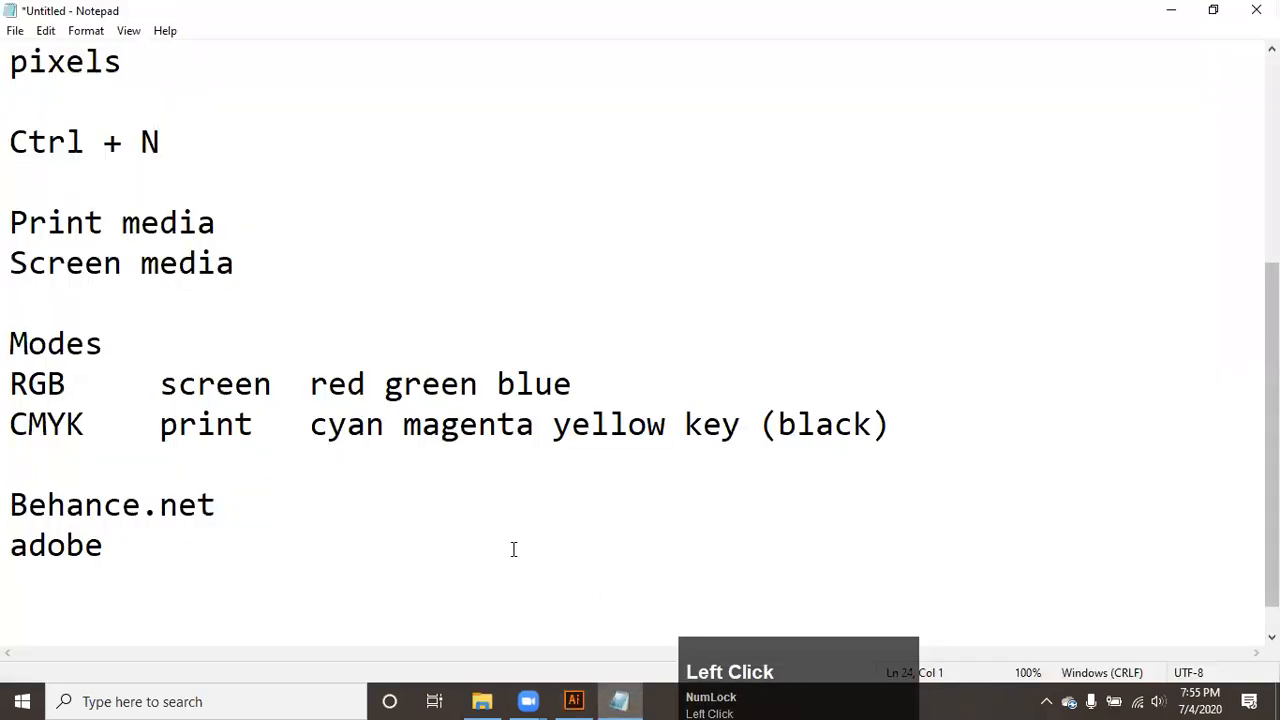
key(super+r)
text(notepad)
key(Return)
text(Tools)
key(Return)
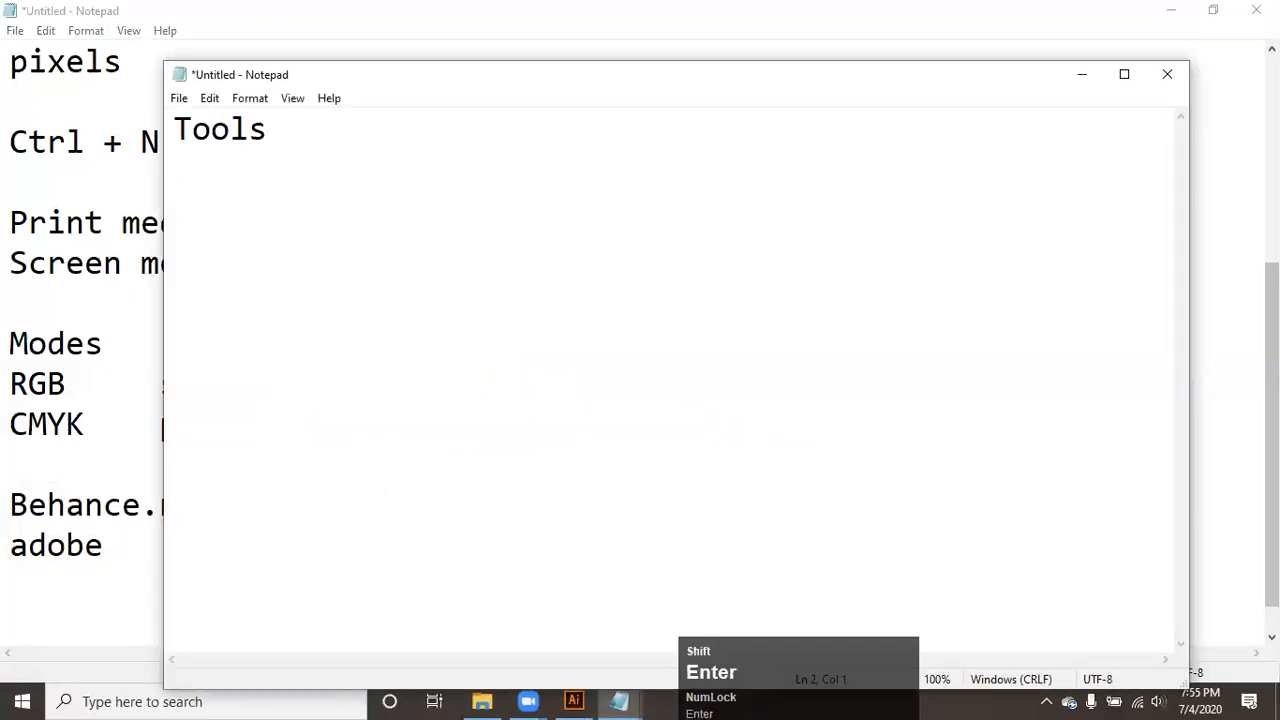
text(Selection)
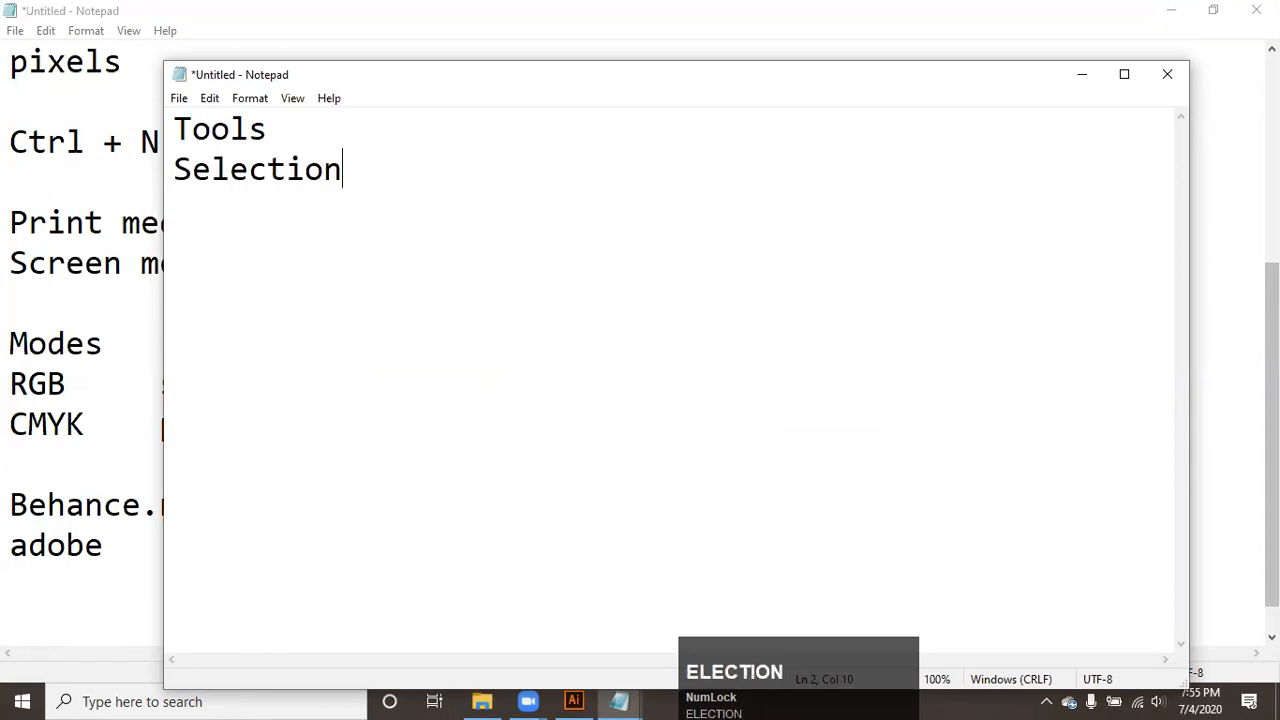
text( tool)
key(Return)
key(BackSpace)
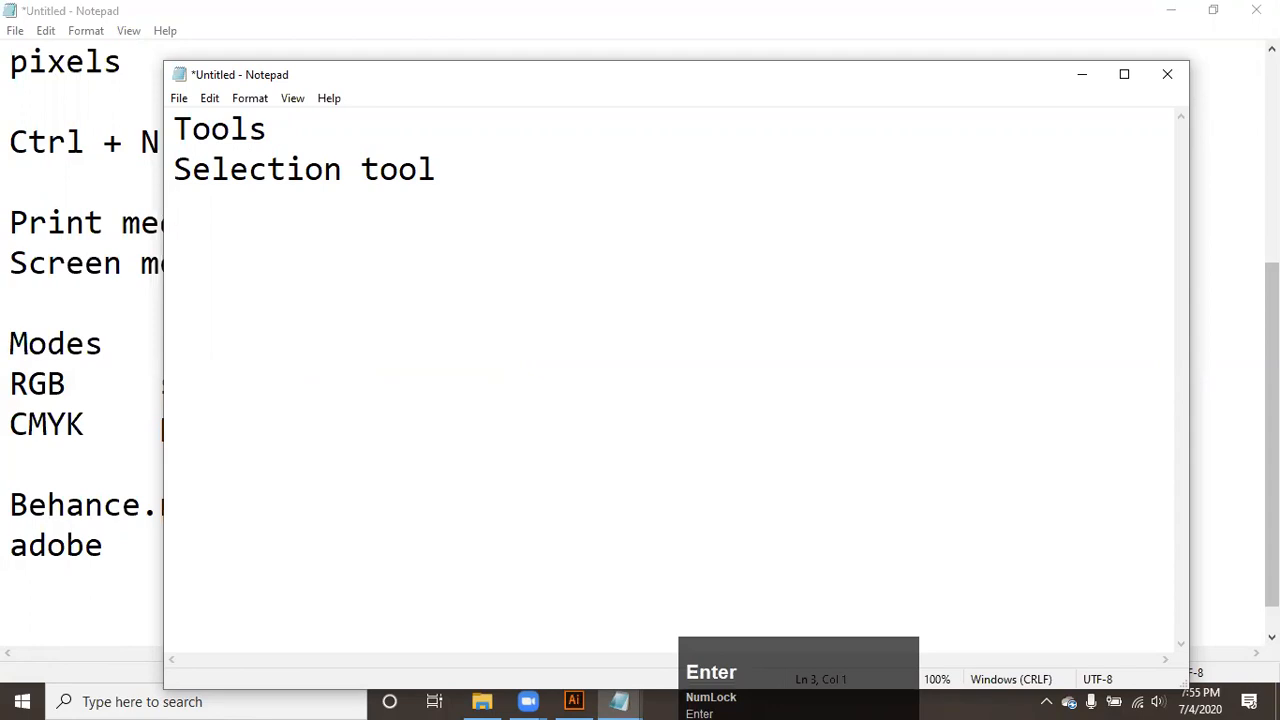
- Switch to Illustrator and try drawing rectangles on the artboard, undoing each one and cancelling the exact-size entry
click(574, 701)
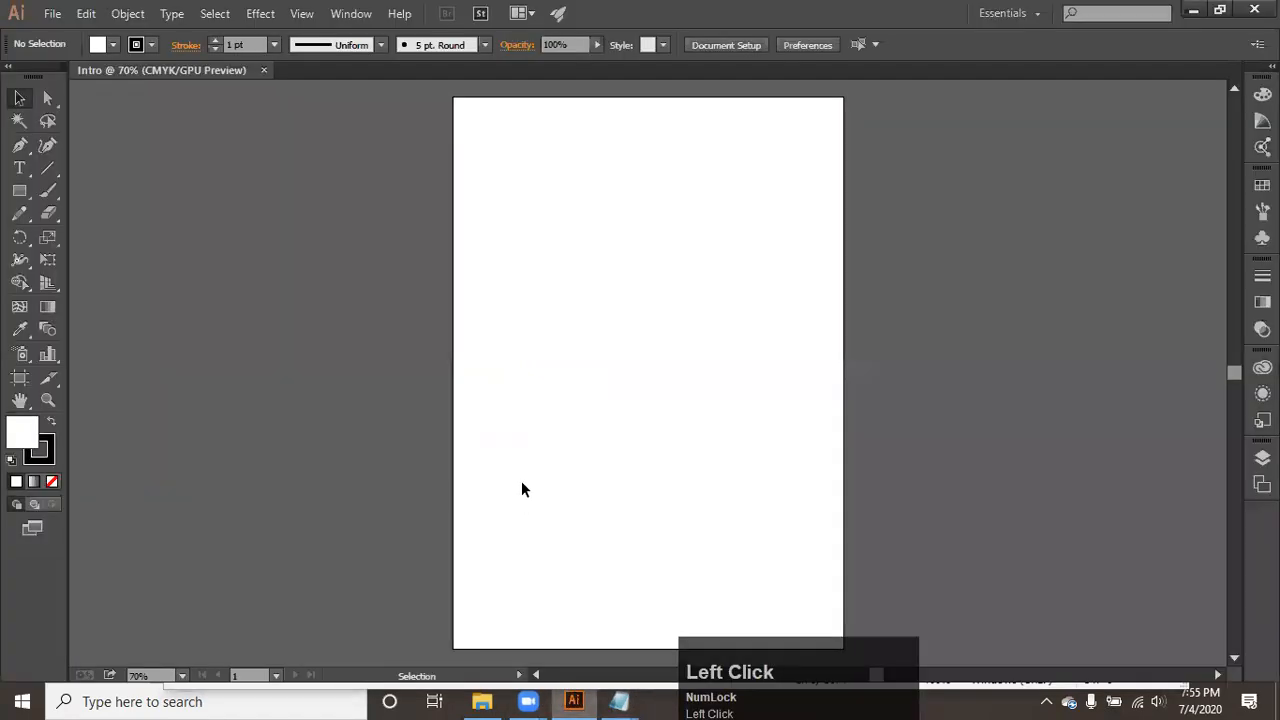
click(19, 190)
drag(527, 183, 637, 298)
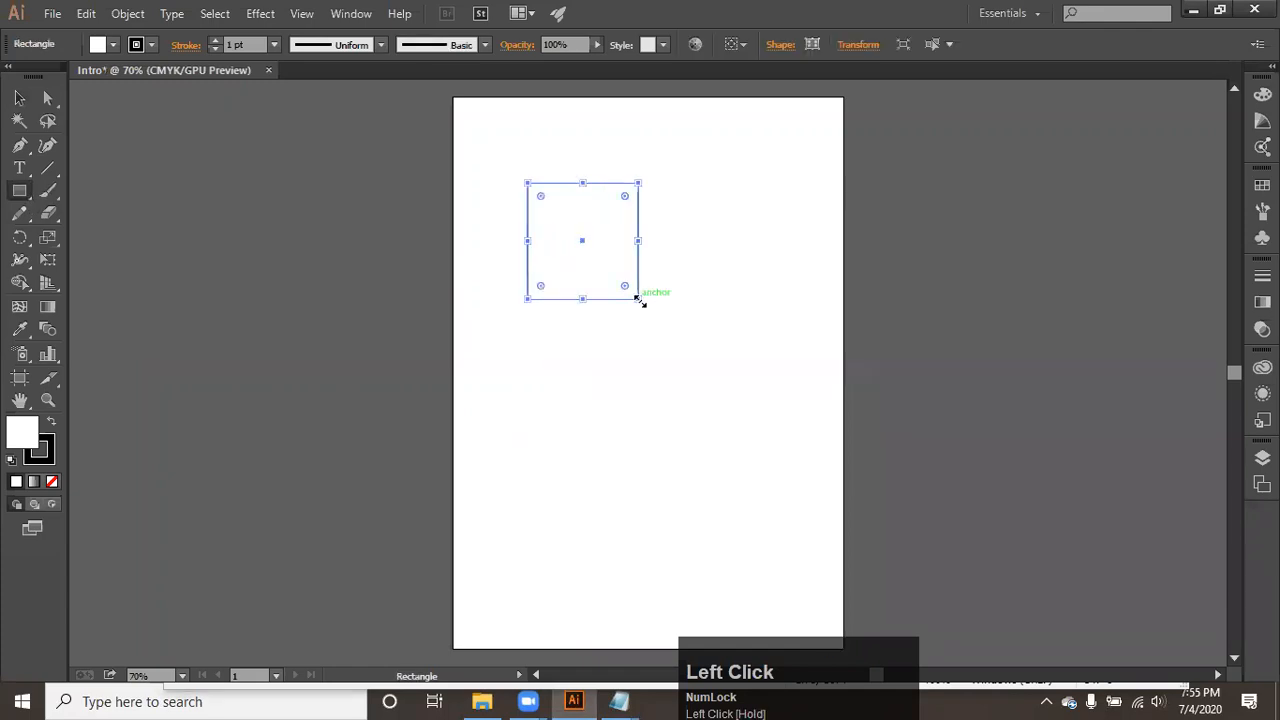
key(ctrl+z)
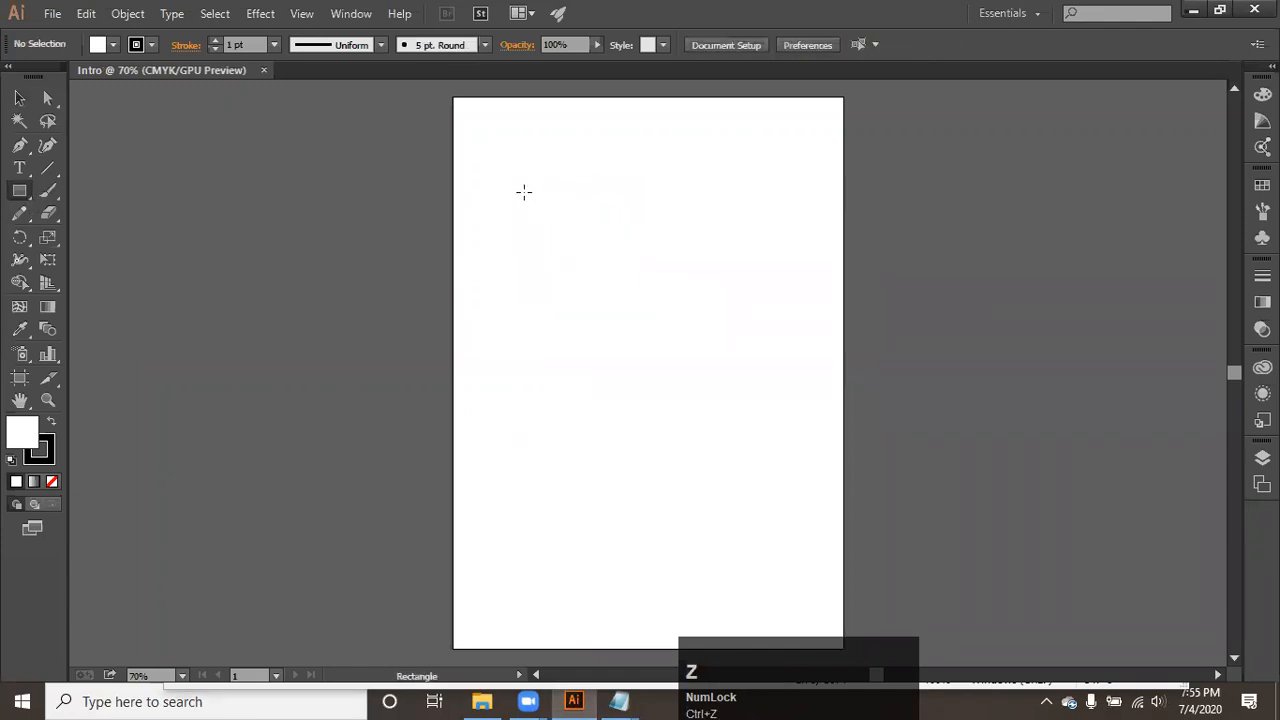
drag(503, 156, 795, 431)
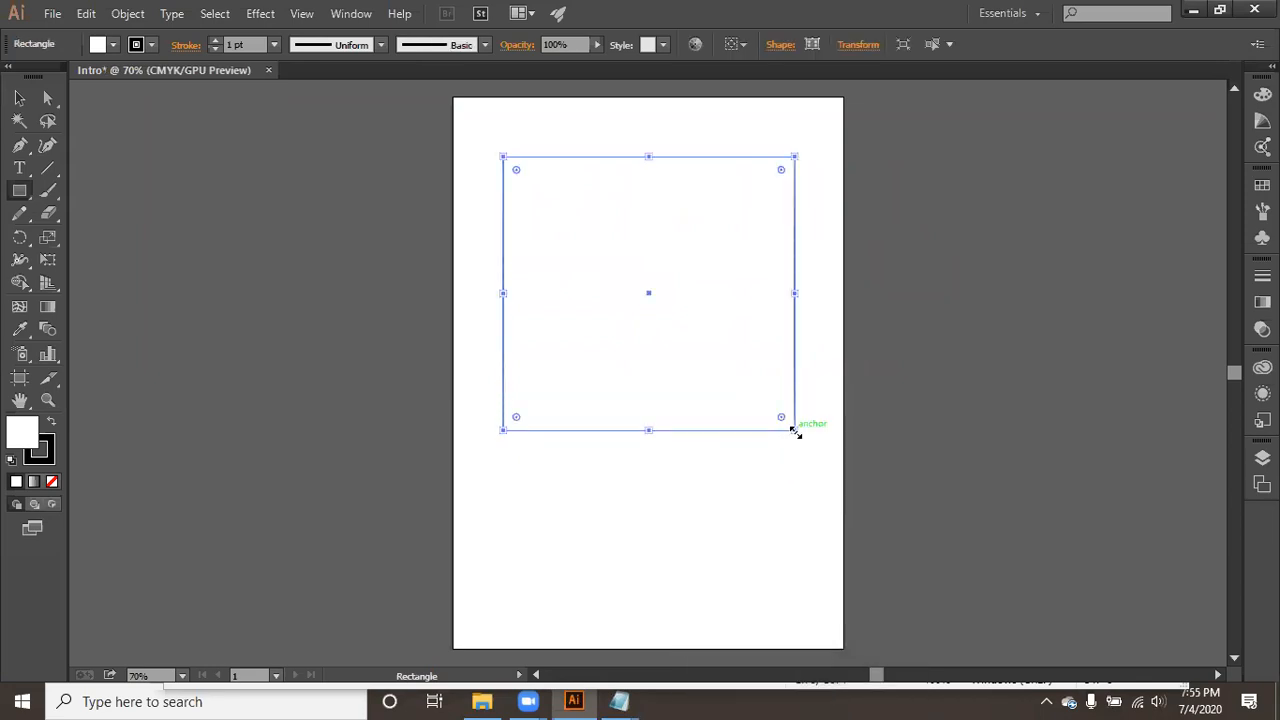
key(ctrl+z)
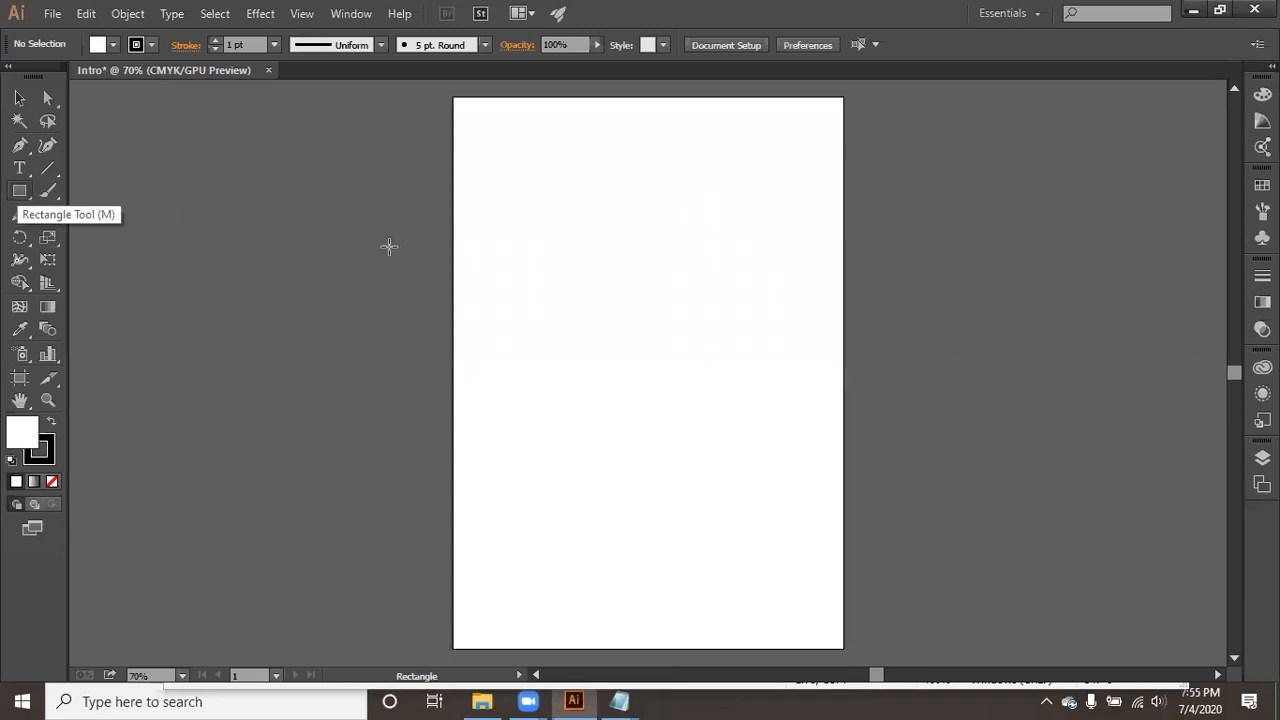
click(561, 218)
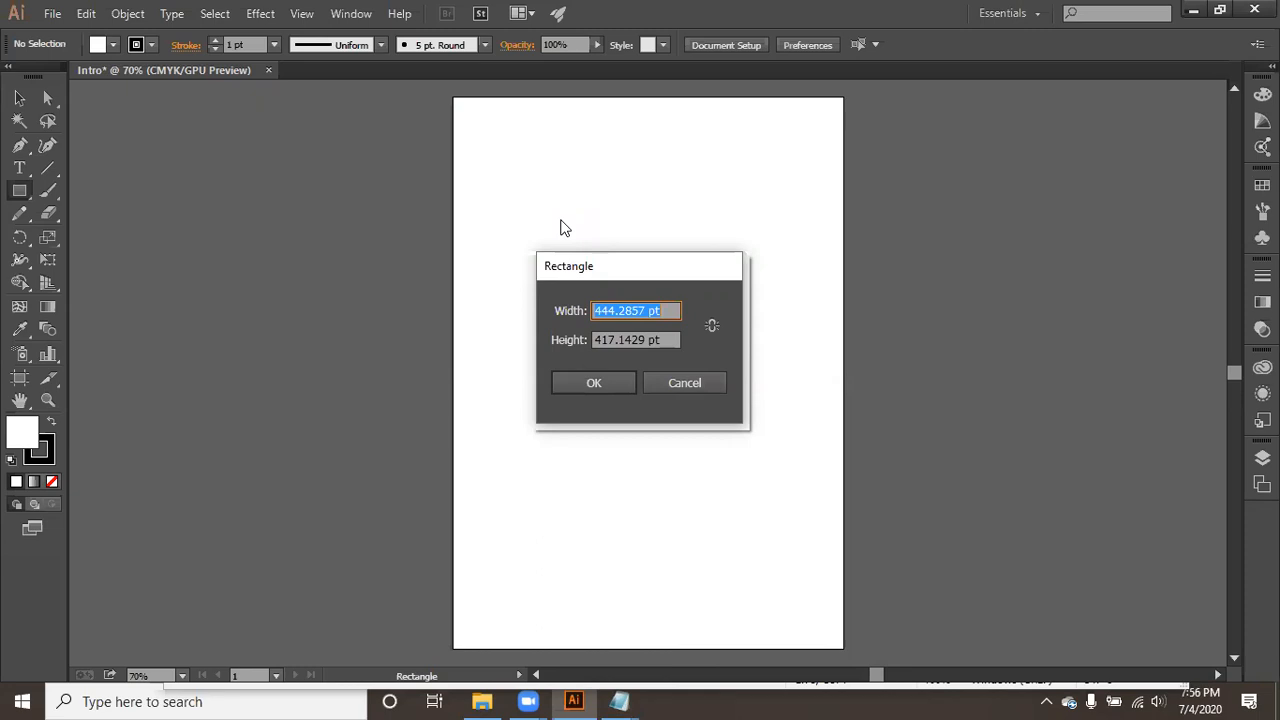
click(671, 380)
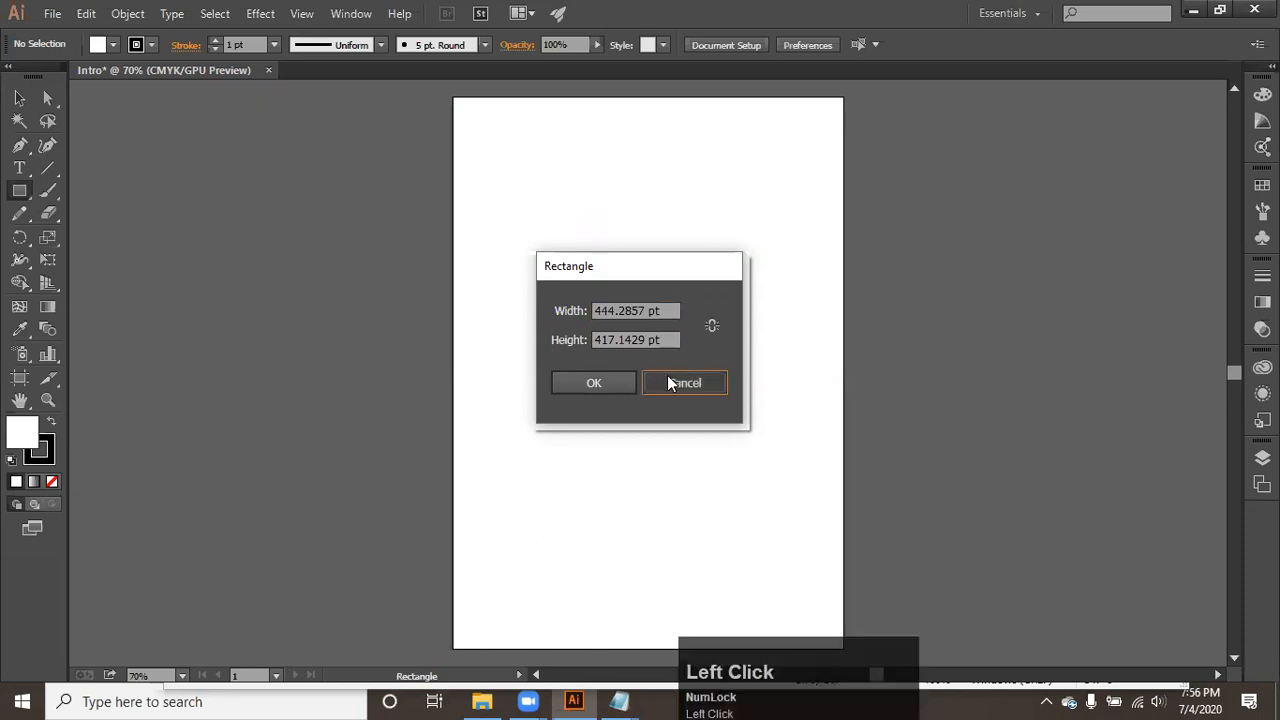
- Draw a rectangle about 247 by 273 pt in the artboard's upper half and move it toward the middle
drag(512, 180, 665, 355)
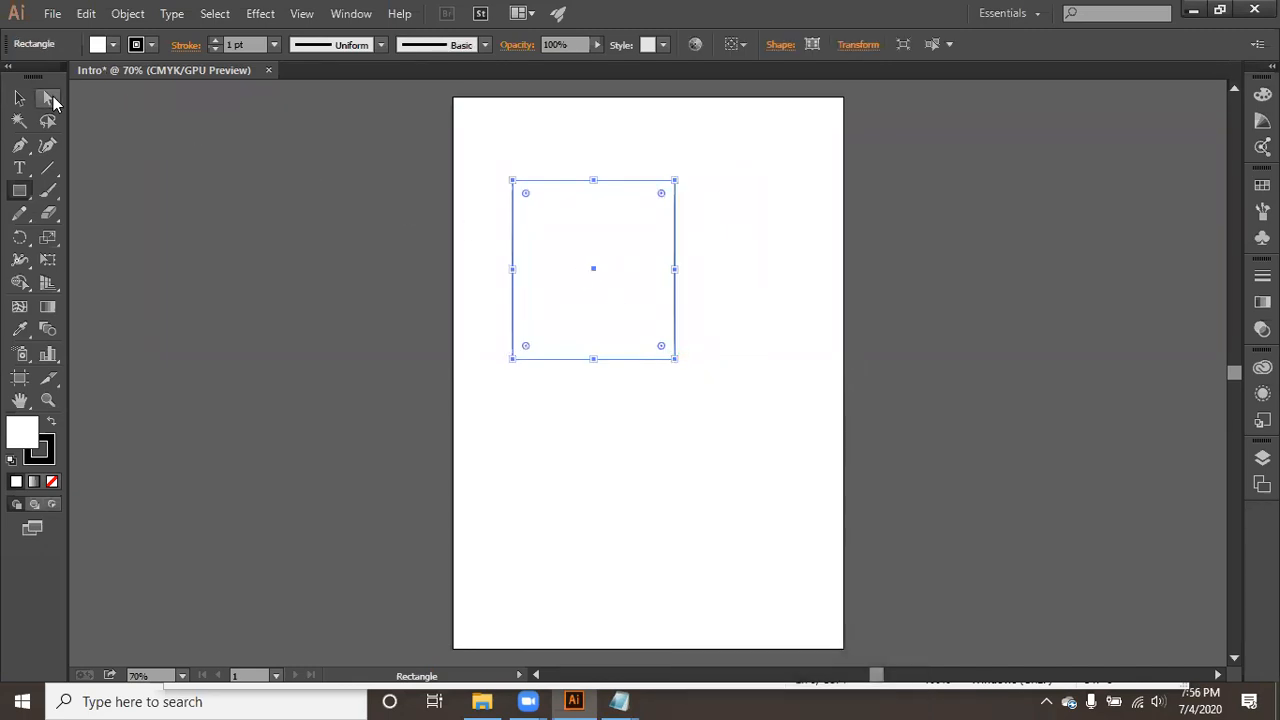
click(19, 97)
click(391, 170)
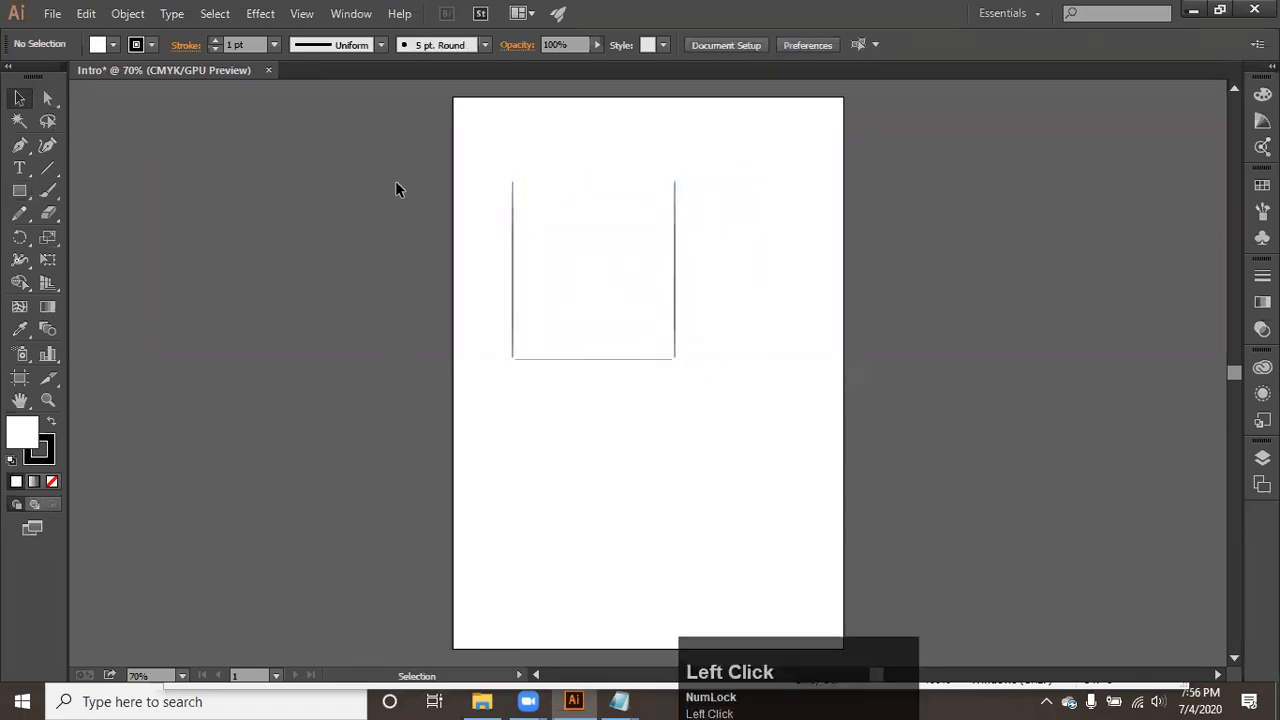
drag(563, 271, 574, 330)
click(791, 337)
drag(665, 340, 700, 328)
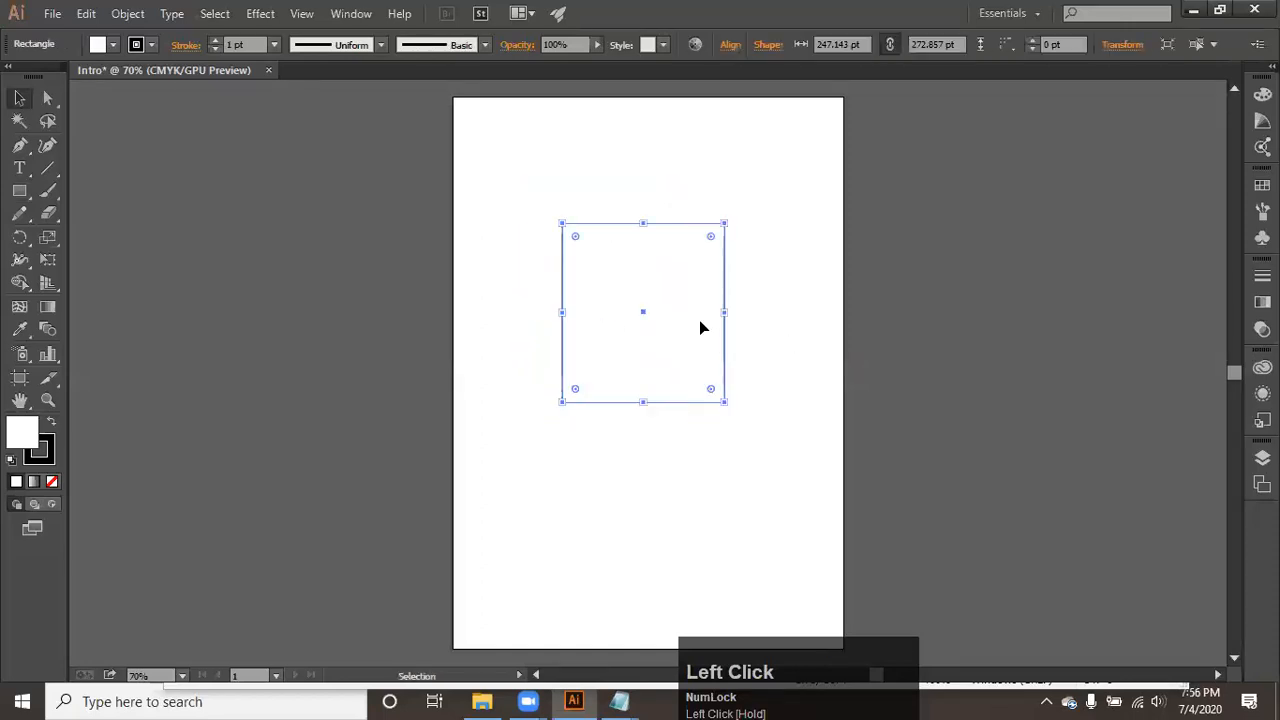
- Switch to the Tools note in Notepad and add the lines "select" and "move" under "Selection tool"
click(619, 701)
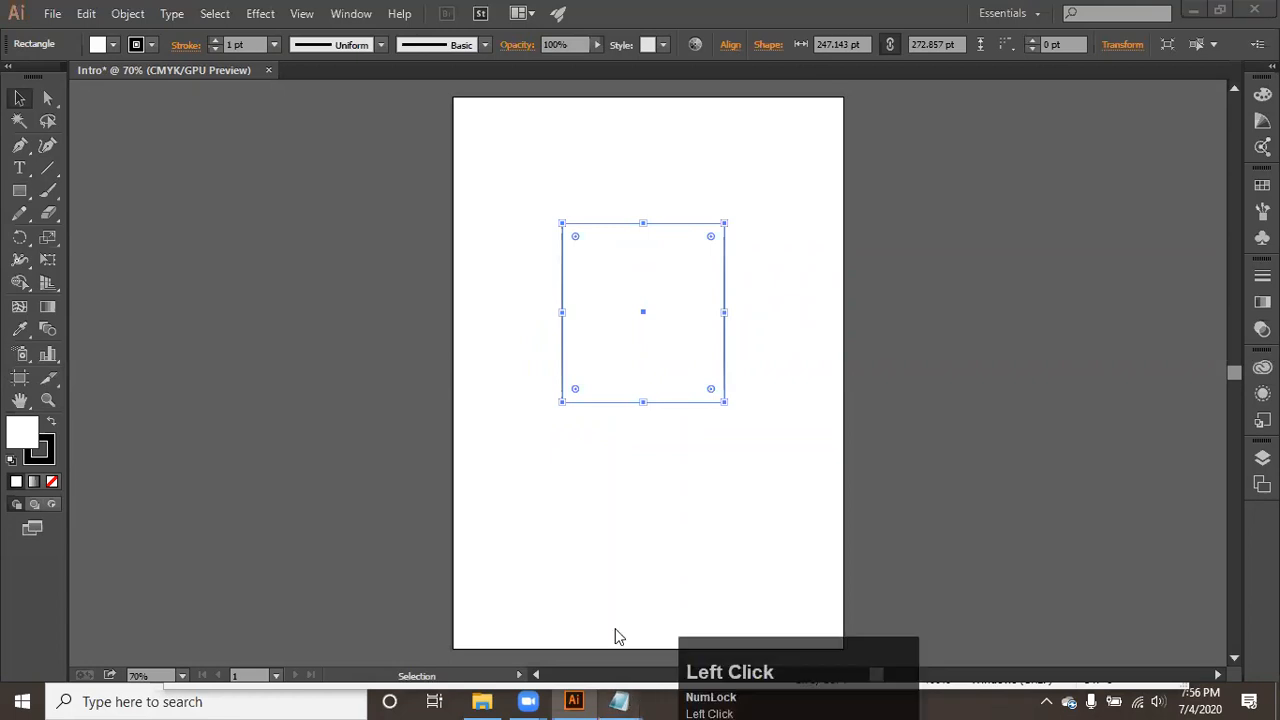
click(669, 570)
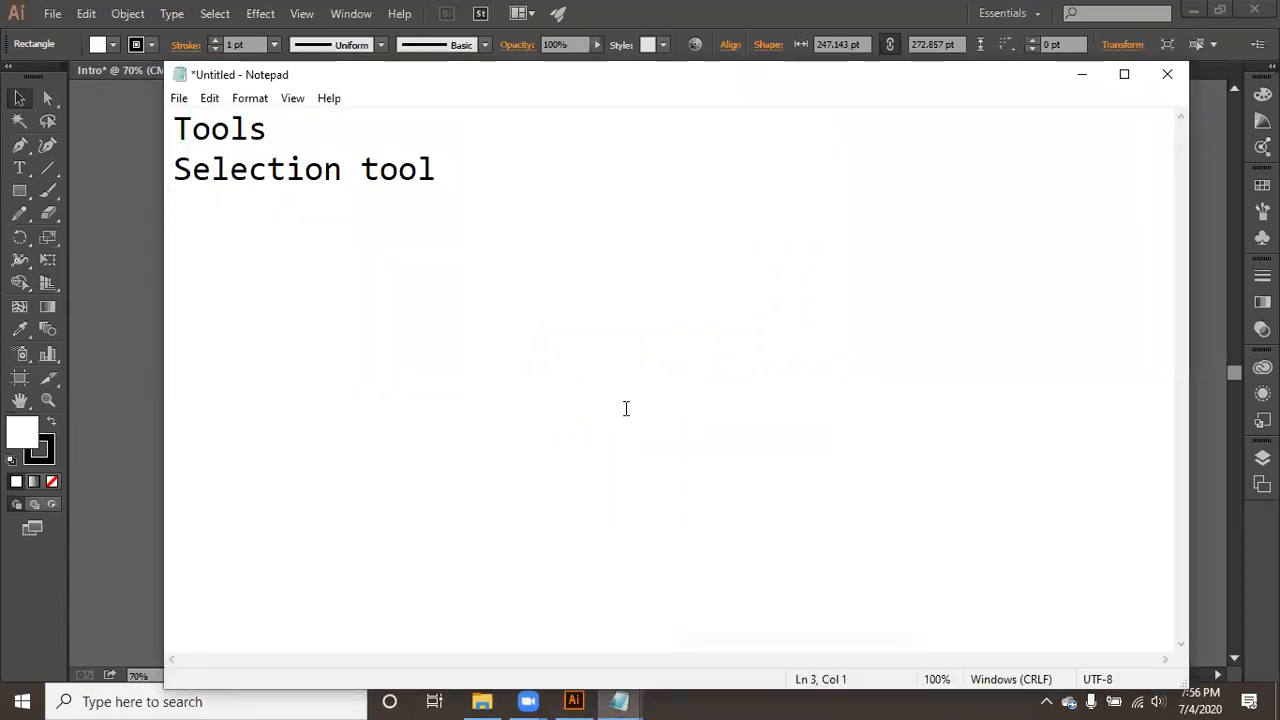
text(select)
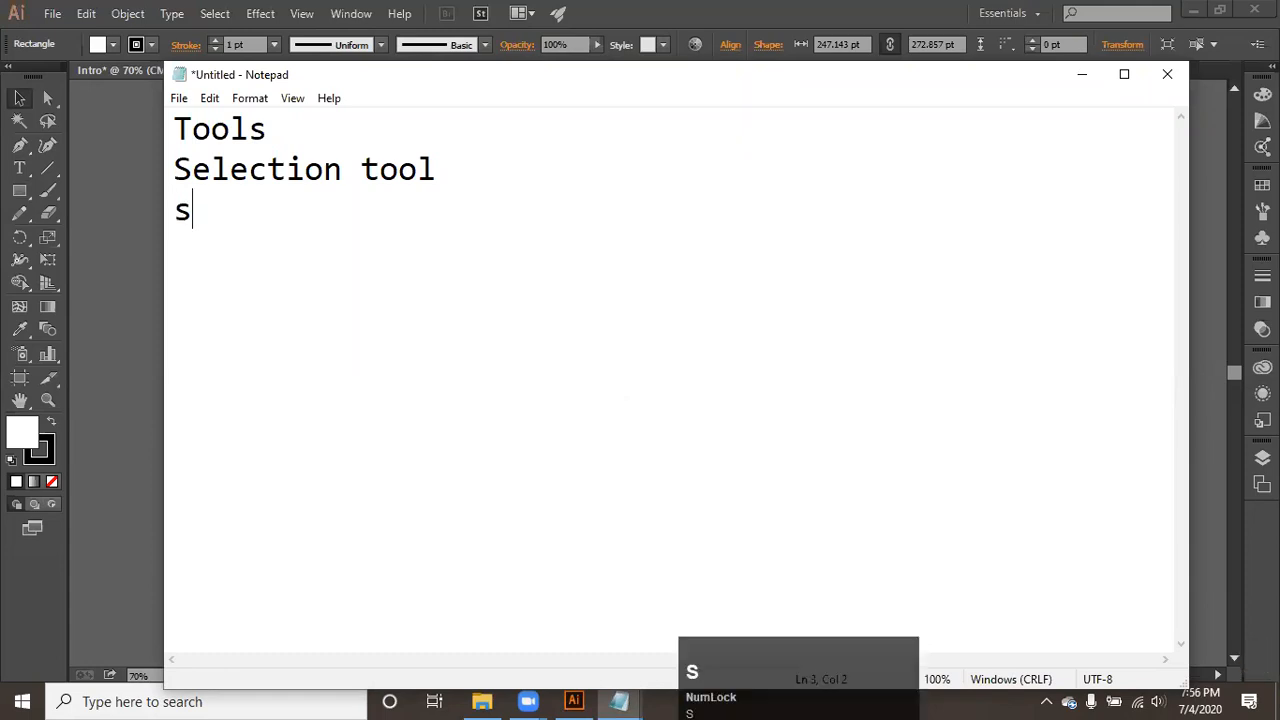
key(Return)
text(move)
key(Return)
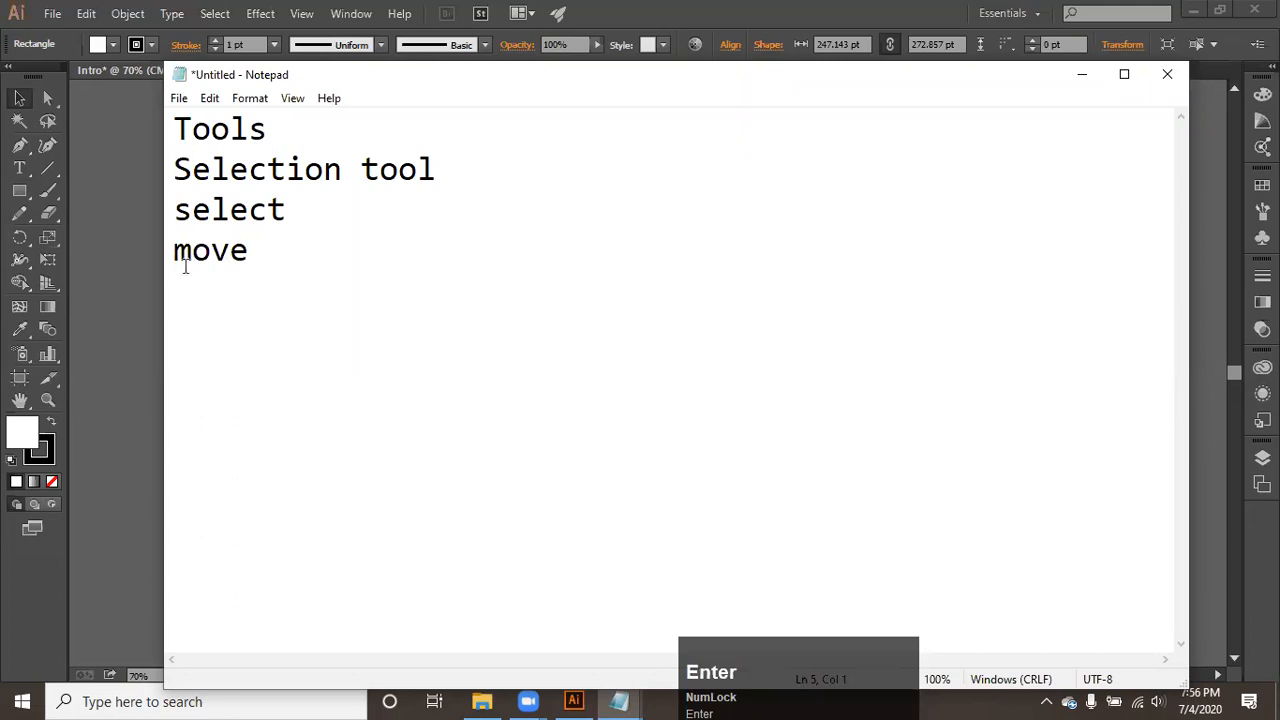
- Switch to Illustrator and scatter ten small rectangles of various sizes, one of them tilted, around the large rectangle
click(130, 245)
click(19, 191)
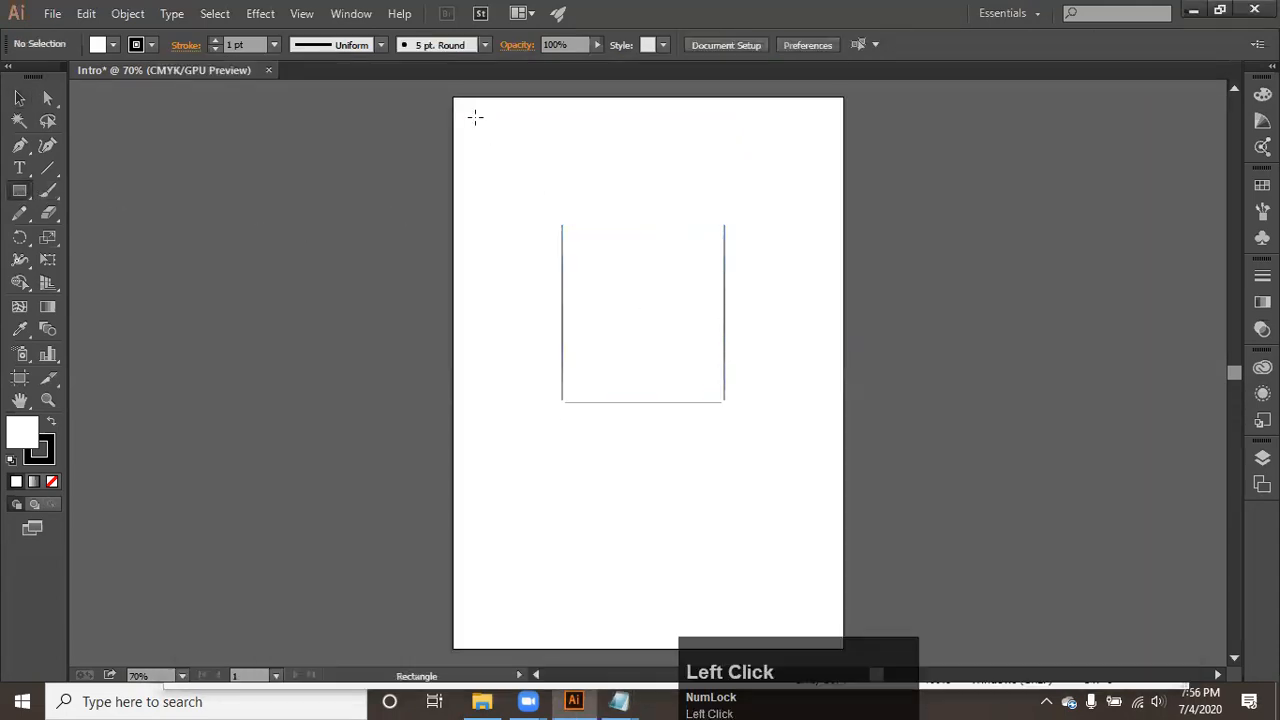
drag(474, 117, 539, 187)
drag(662, 187, 605, 141)
drag(729, 141, 835, 272)
drag(673, 461, 639, 398)
drag(584, 430, 643, 505)
drag(499, 412, 532, 488)
drag(507, 382, 539, 439)
drag(562, 313, 633, 373)
drag(638, 303, 758, 404)
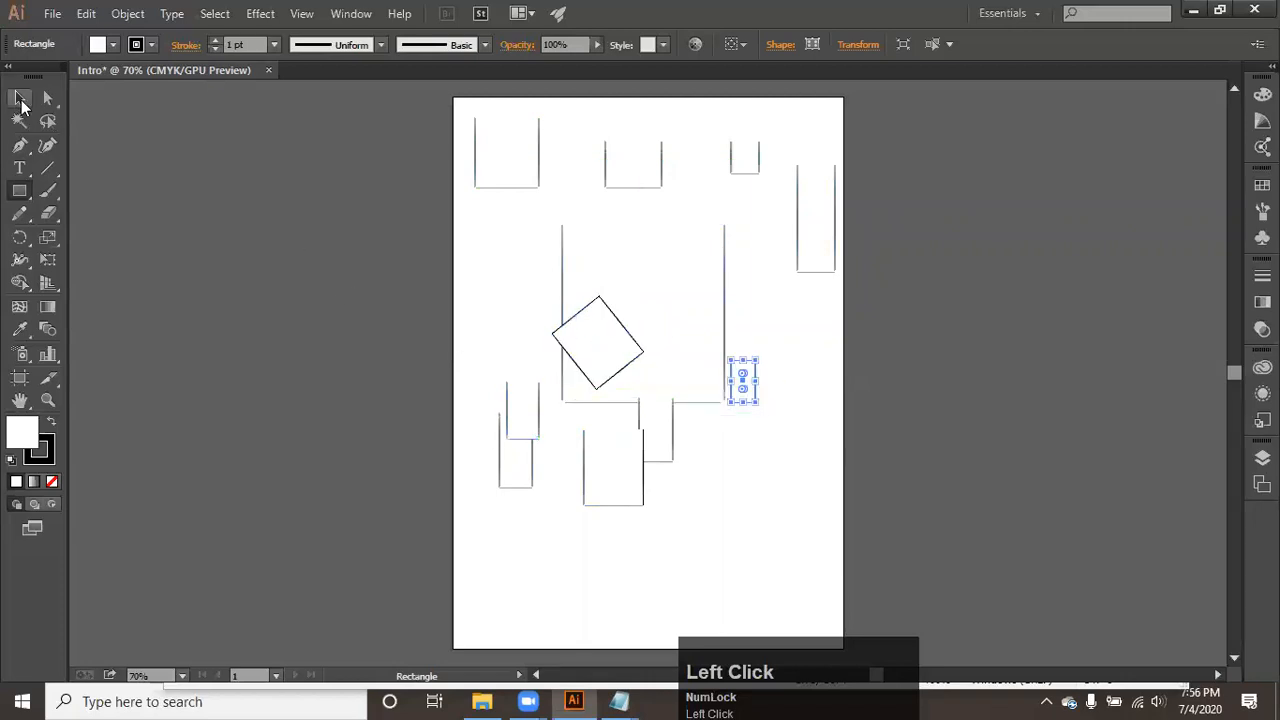
- Select the rectangles one after another with the Selection tool, slightly shifting the upper-left one and the small one beside the large rectangle
click(21, 99)
click(640, 254)
drag(503, 171, 512, 171)
click(634, 171)
click(750, 162)
click(819, 218)
drag(758, 393, 754, 400)
click(656, 436)
click(626, 474)
click(508, 451)
click(646, 337)
click(603, 346)
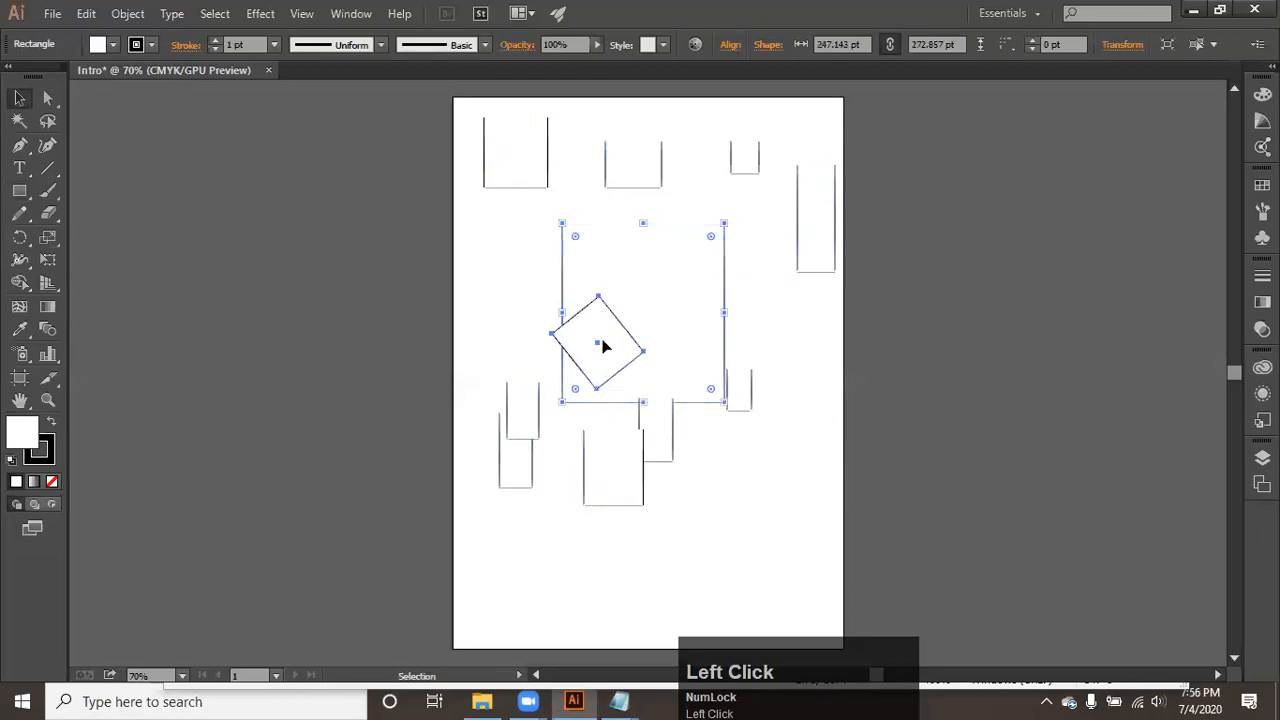
click(546, 166)
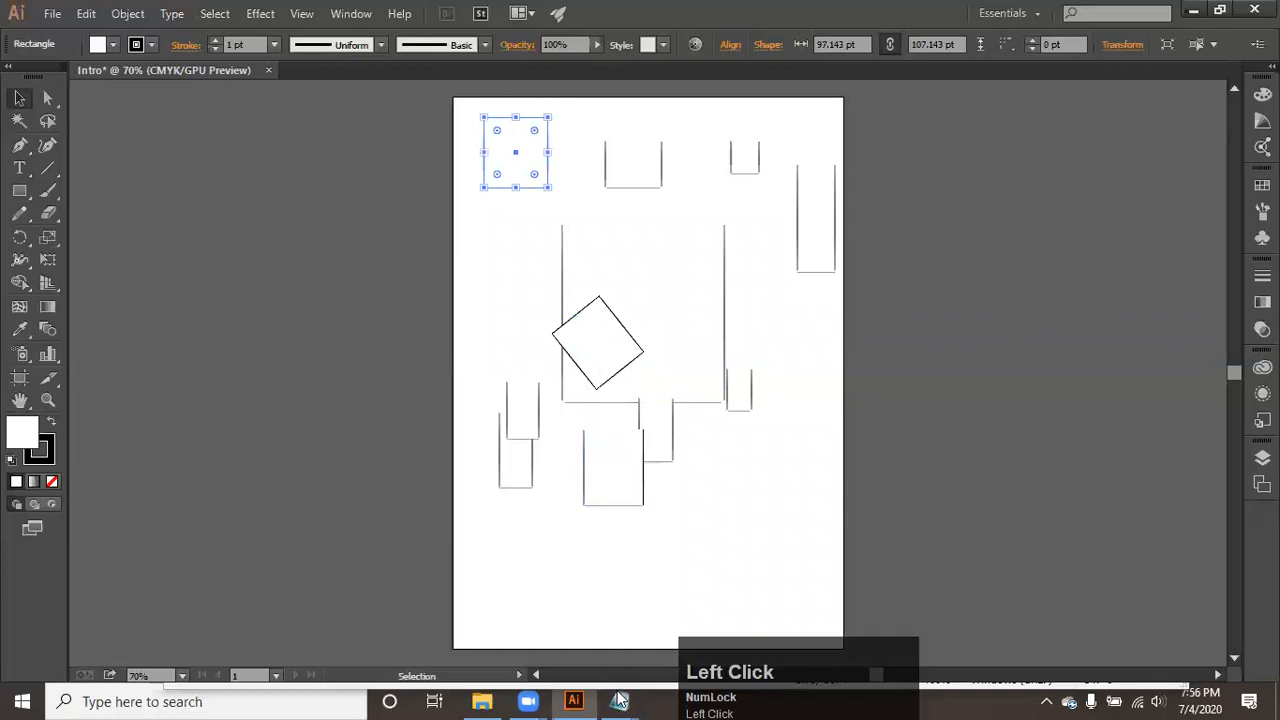
- Check the Tools note, return to Illustrator and move the large rectangle to the artboard's lower-right area
mouse_move(619, 701)
click(751, 654)
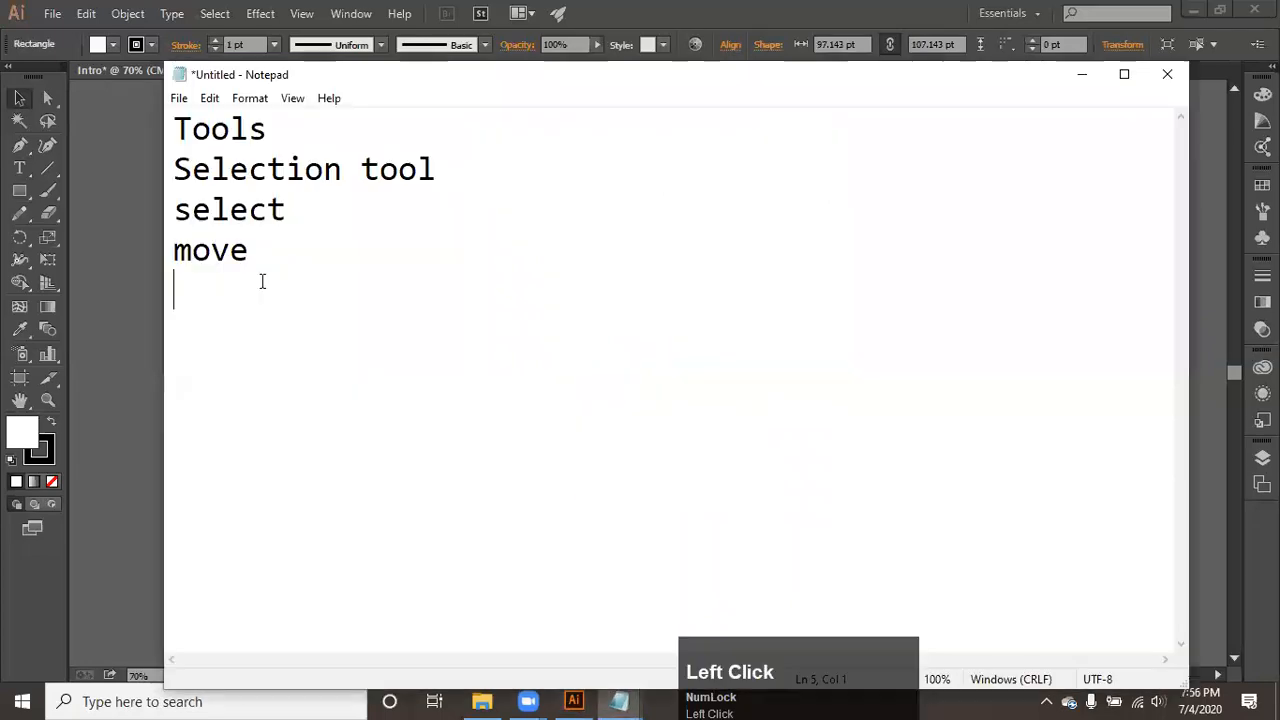
click(103, 310)
click(676, 260)
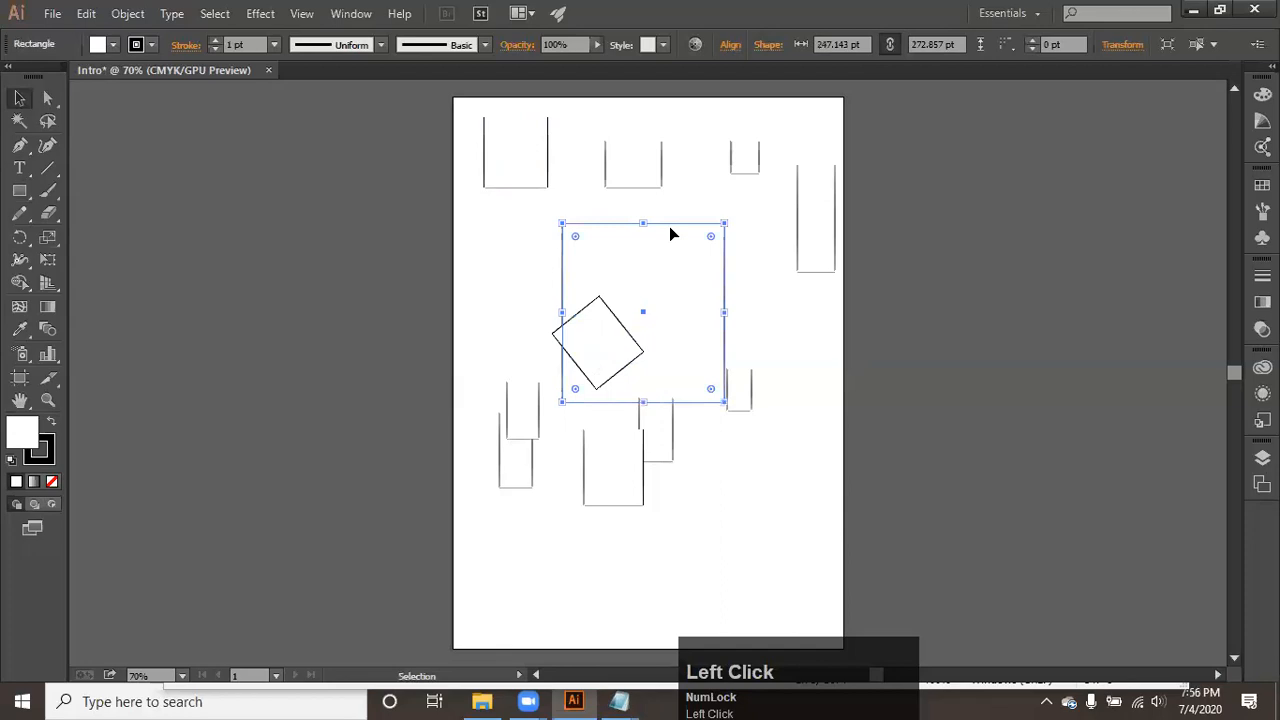
drag(684, 263, 819, 494)
drag(819, 456, 957, 327)
drag(888, 413, 767, 566)
- Switch to the Tools note in Notepad and add the line "rotate" below "move"
mouse_move(619, 701)
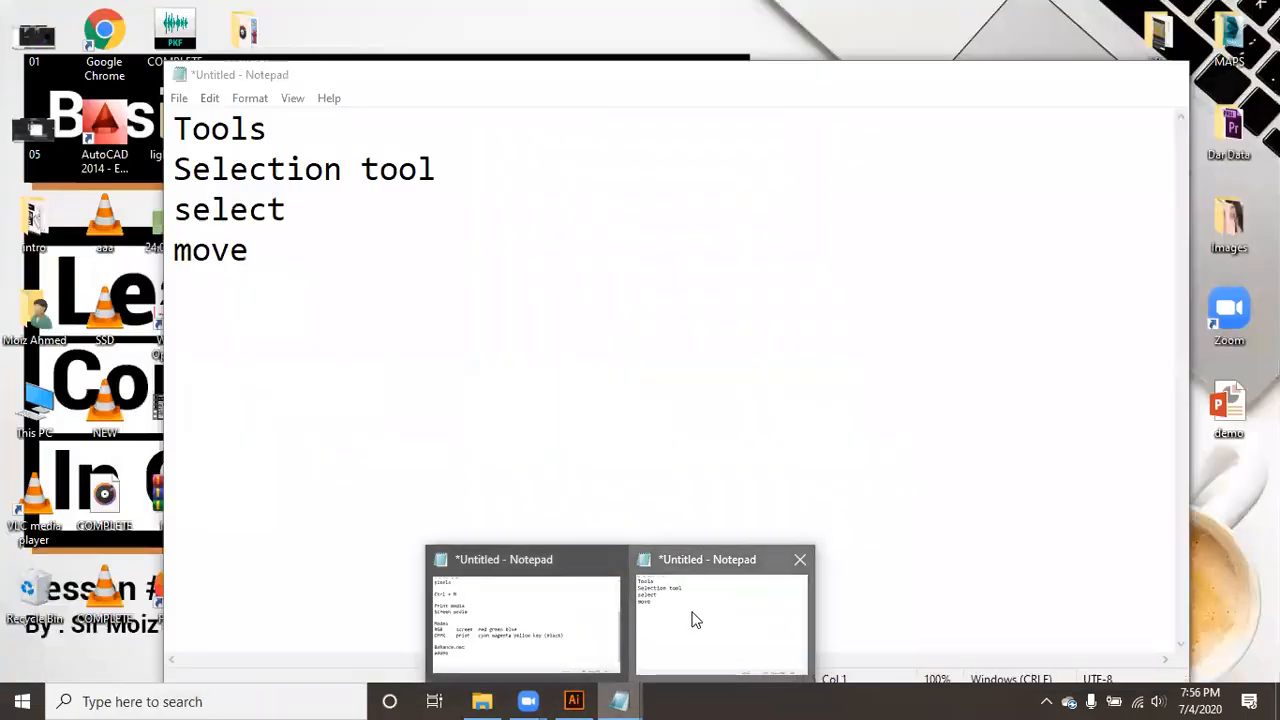
click(722, 602)
text(rotate)
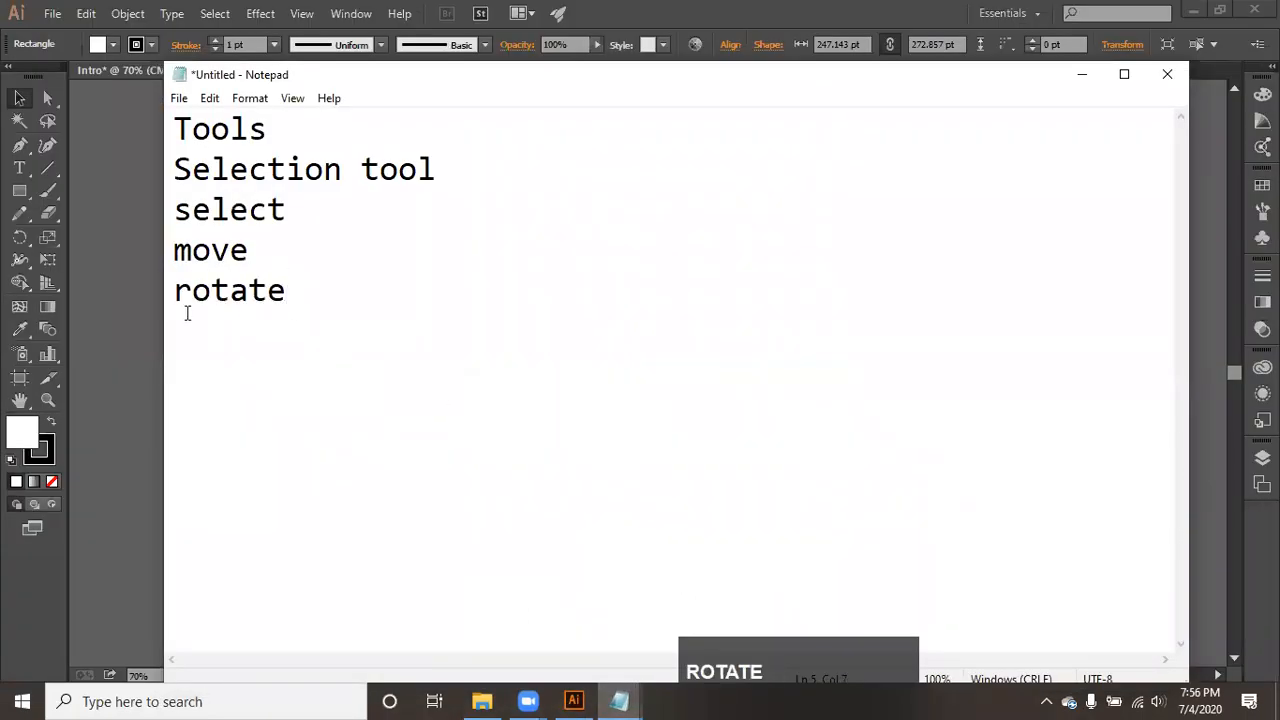
- Switch to Illustrator, move the large rectangle across the artboard's right edge and try rotating it clockwise, undoing only the rotation
click(130, 315)
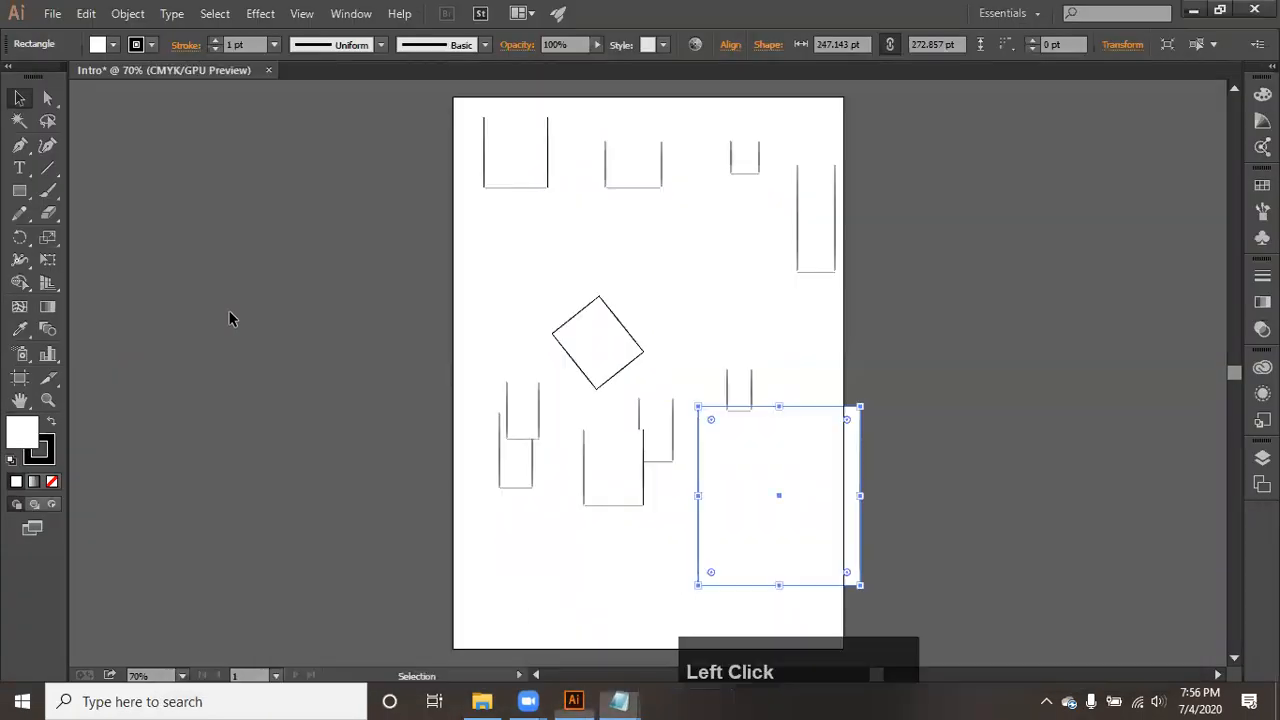
drag(793, 529, 904, 439)
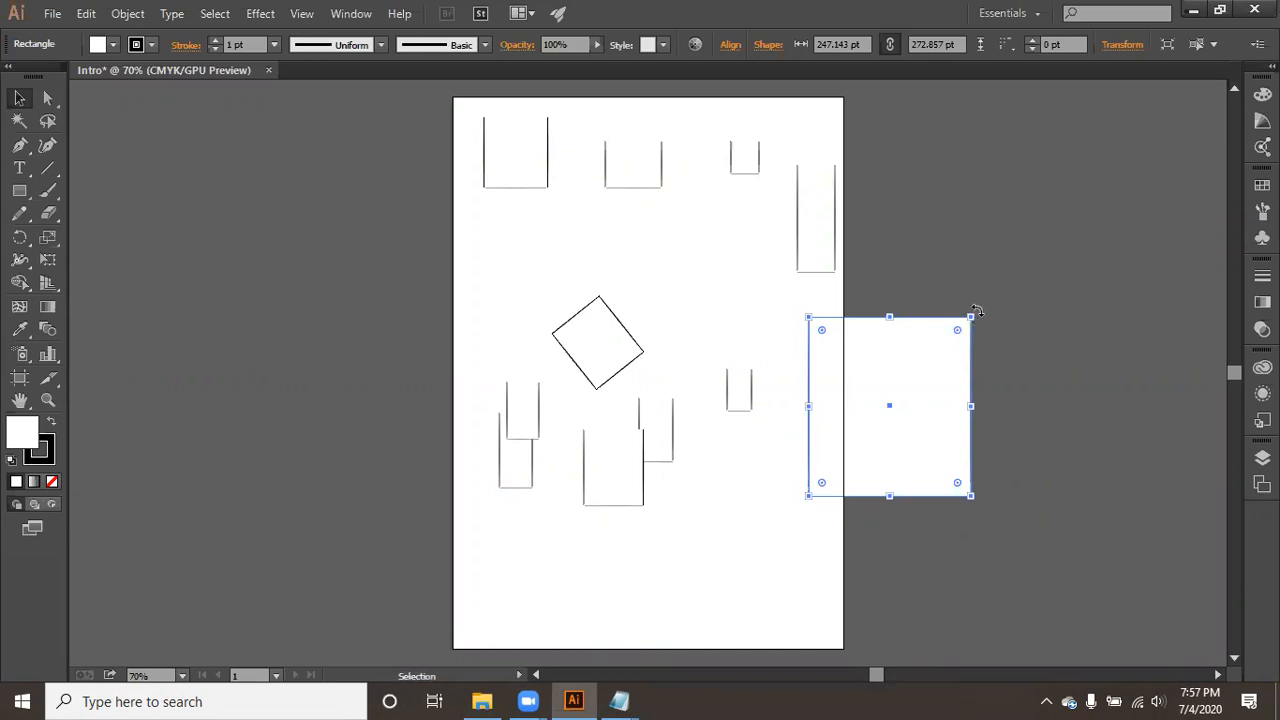
drag(977, 310, 1036, 433)
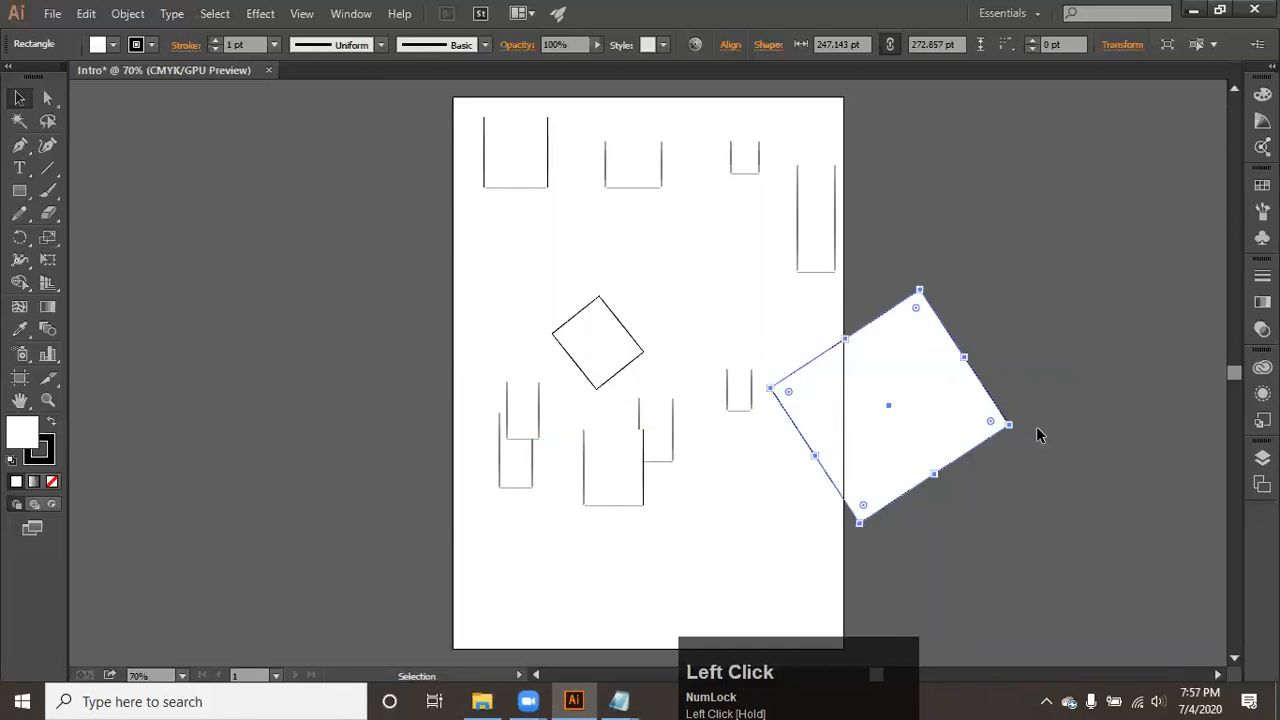
key(ctrl+z)
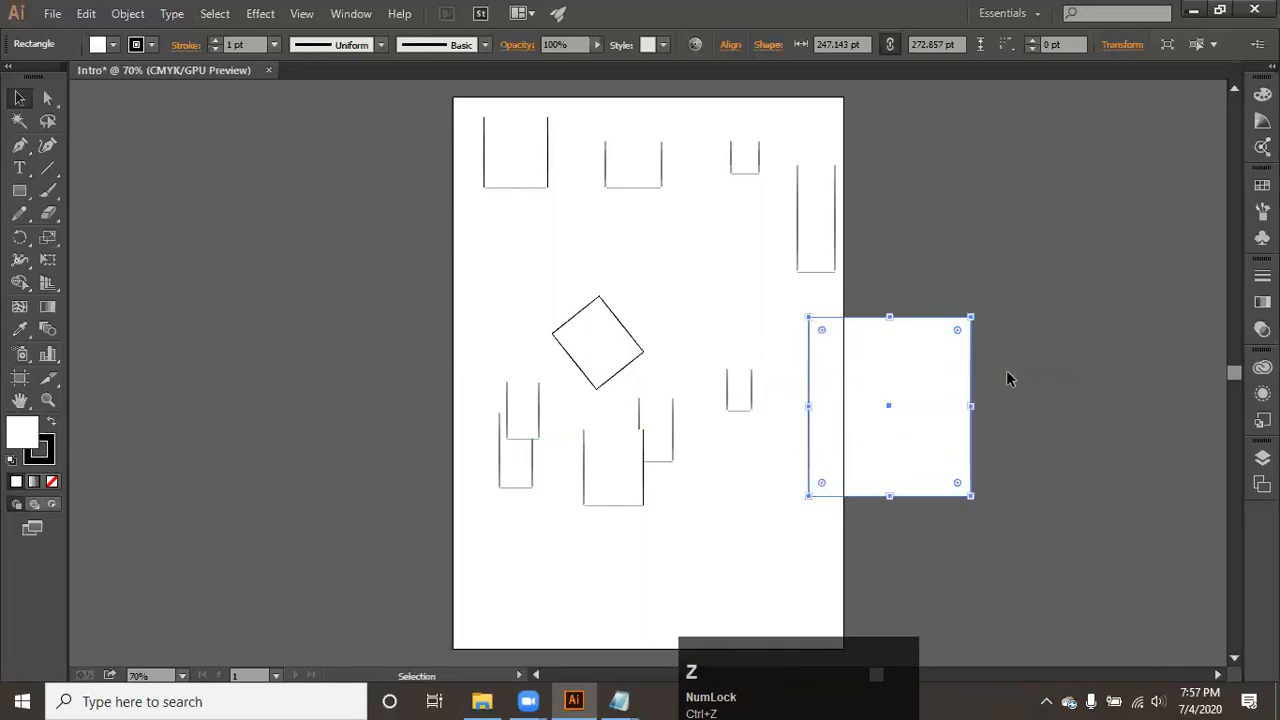
- Rotate the large rectangle clockwise into a diamond orientation and turn the upper-middle rectangle a quarter turn clockwise
drag(980, 314, 1031, 417)
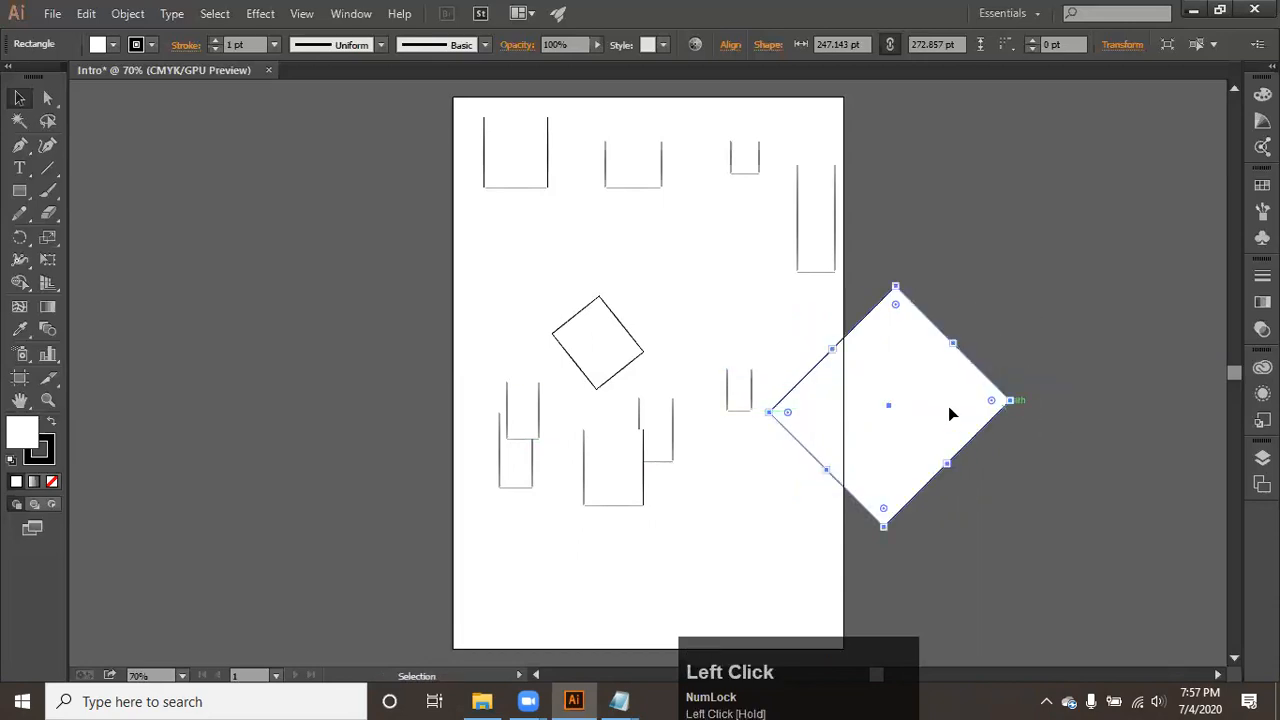
click(633, 187)
drag(669, 190, 589, 257)
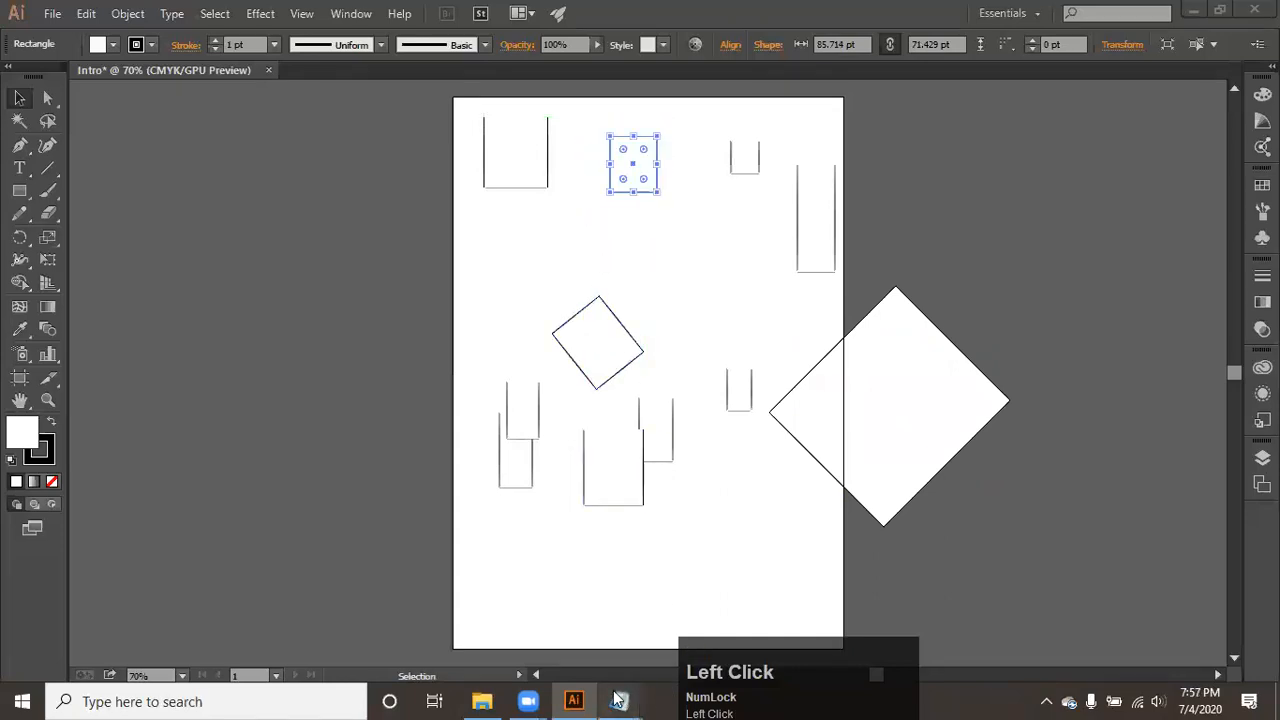
- Switch to the Tools note in Notepad and add the line "rounded corner" below "rotate"
mouse_move(619, 701)
click(686, 626)
key(Return)
text(rounded co)
text(rv)
key(BackSpace)
text(ner)
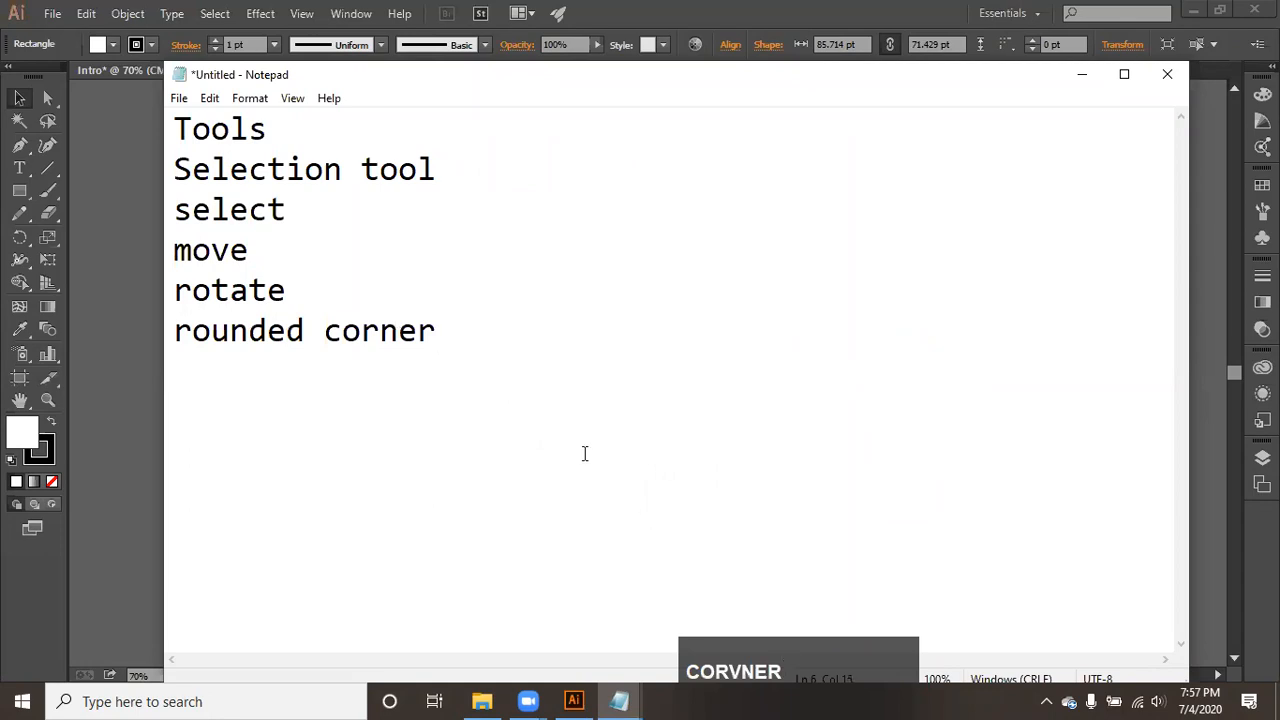
- Return to Illustrator, delete every rectangle except the upper-left one, and move that one to the artboard's lower middle
click(100, 327)
drag(548, 130, 548, 237)
drag(977, 593, 583, 117)
key(Delete)
drag(684, 374, 490, 545)
key(Delete)
drag(563, 322, 600, 365)
drag(551, 289, 685, 487)
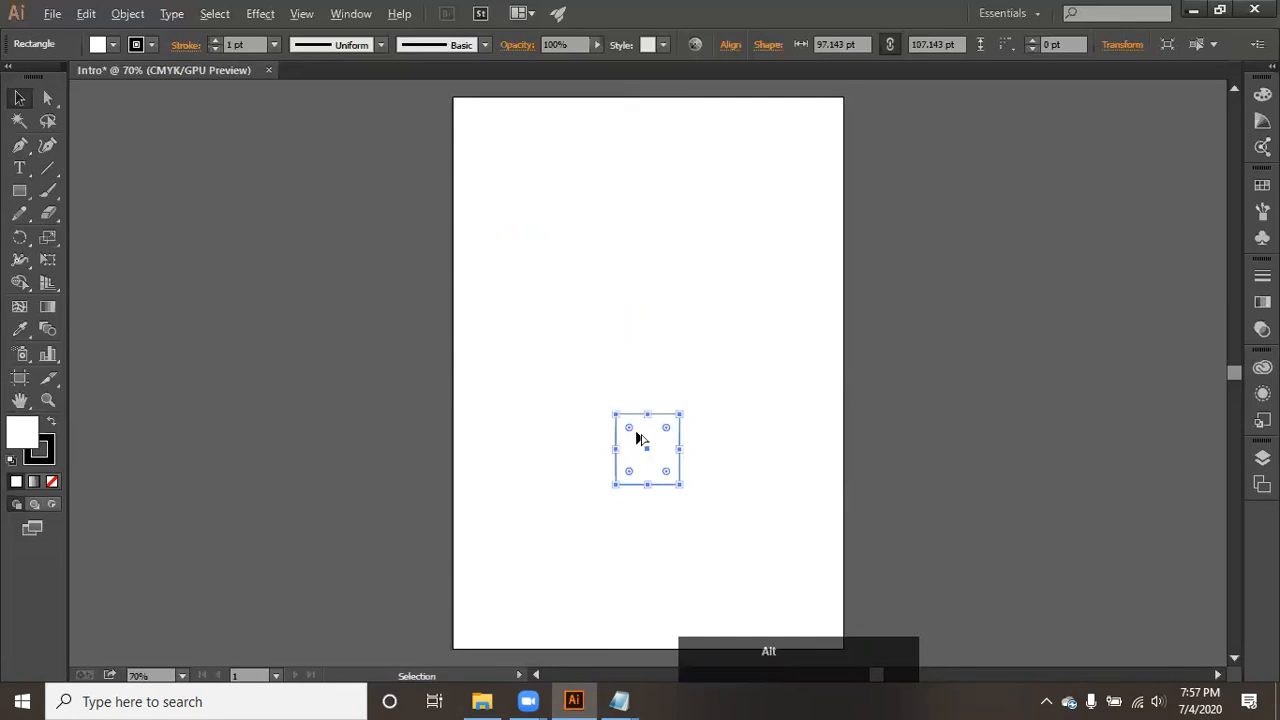
- Slightly round all four corners of the remaining rectangle using its live corner control
scroll(636, 436, up, 3)
key(space)
drag(646, 423, 548, 271)
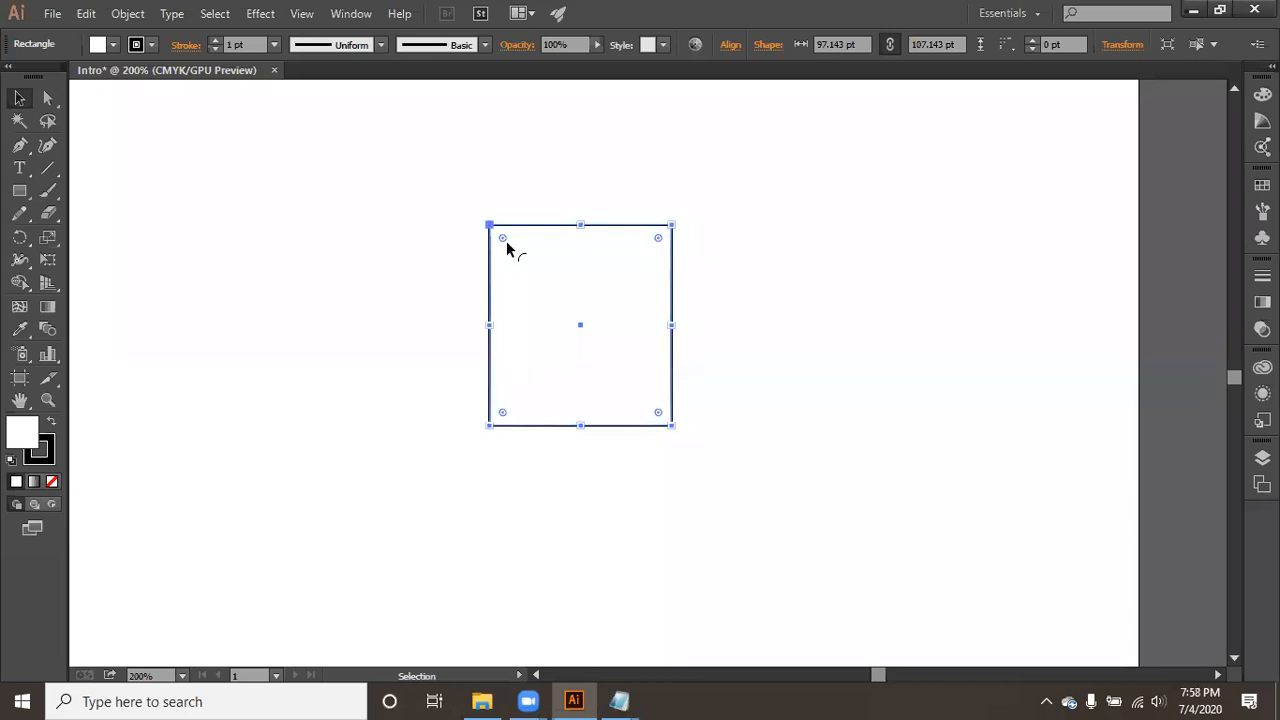
drag(506, 241, 530, 217)
click(564, 185)
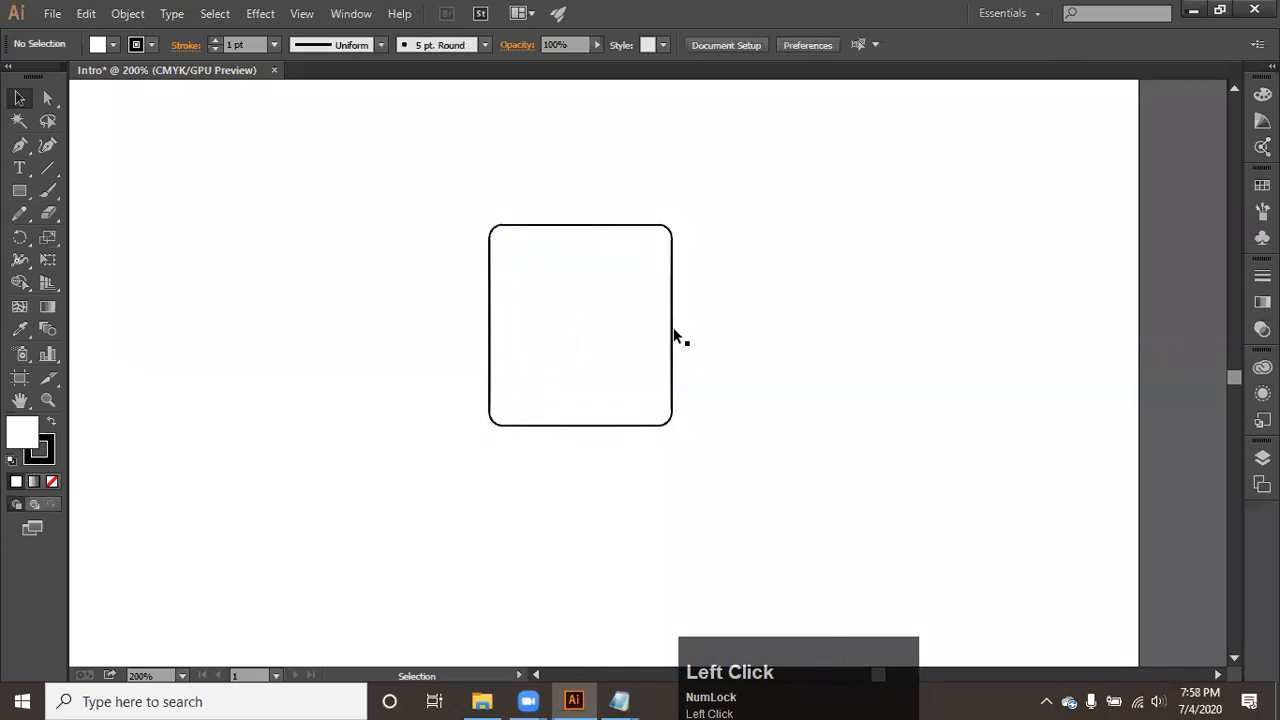
- Increase the rectangle's corner rounding to the maximum, giving it an almost circular outline
click(520, 240)
drag(503, 238, 774, 409)
click(579, 165)
click(521, 265)
click(774, 407)
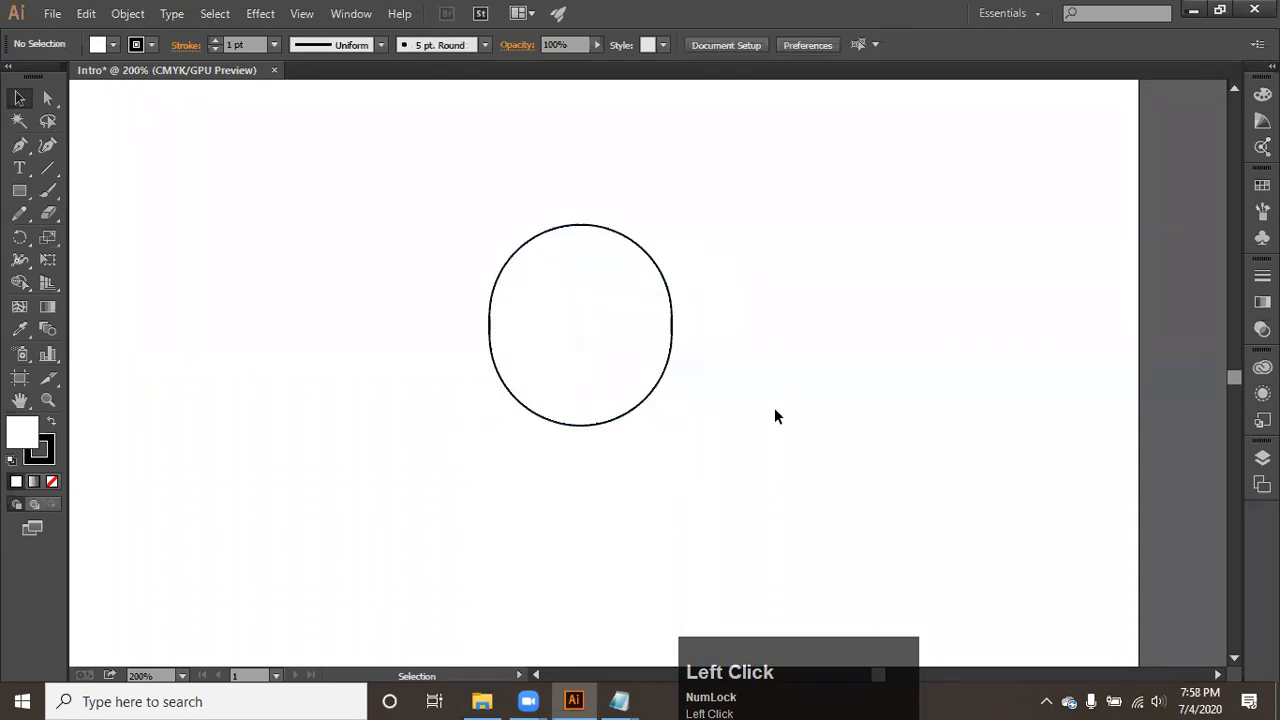
- Reduce the shape's corner rounding back to square corners and deselect it
click(597, 326)
drag(576, 305, 393, 206)
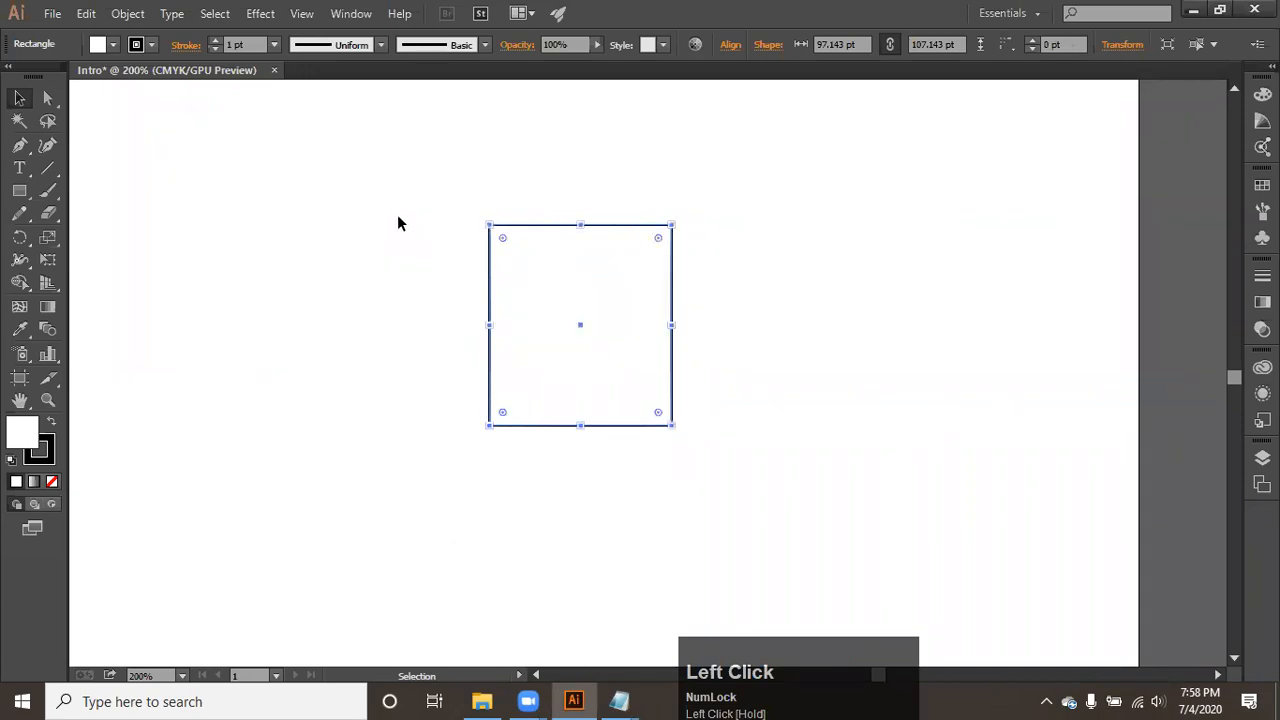
click(500, 175)
- Switch to the Tools note in Notepad and add the line "resize" below "rounded corner"
click(620, 698)
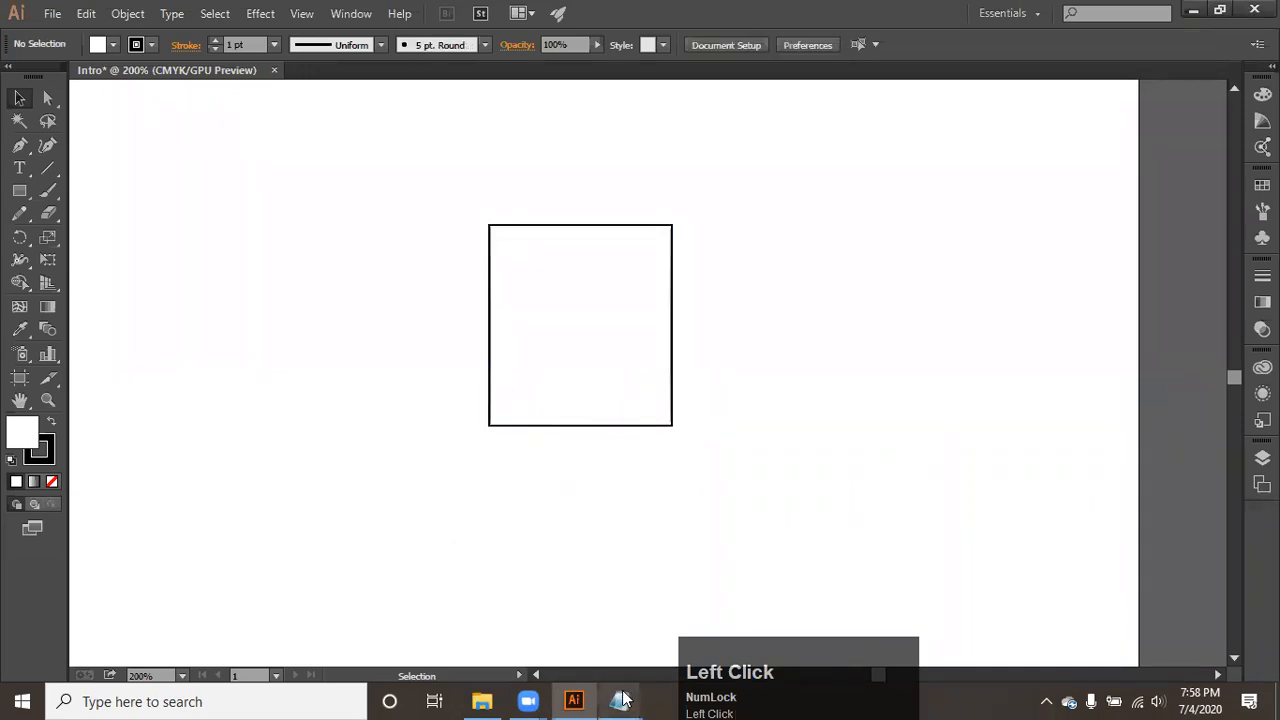
click(699, 583)
key(Return)
text(resize)
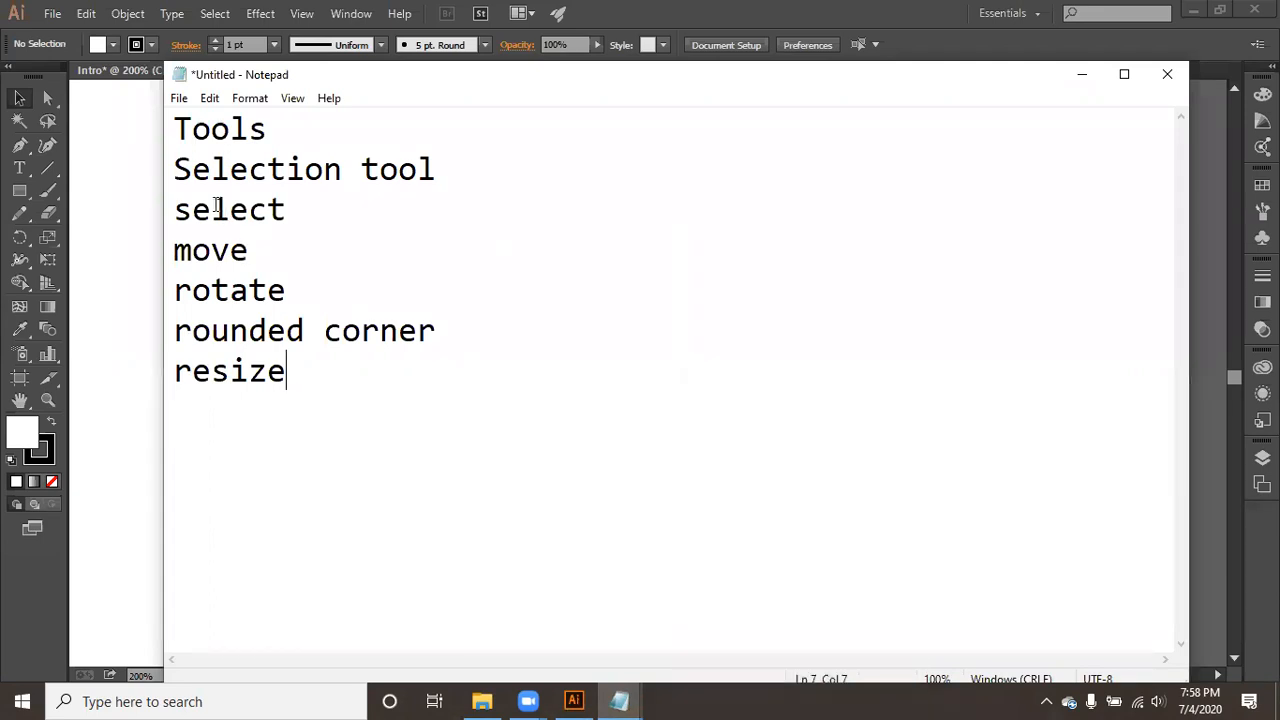
- Number the Selection tool's functions from "1 select" to "5 resize" in the note
click(177, 212)
text(1)
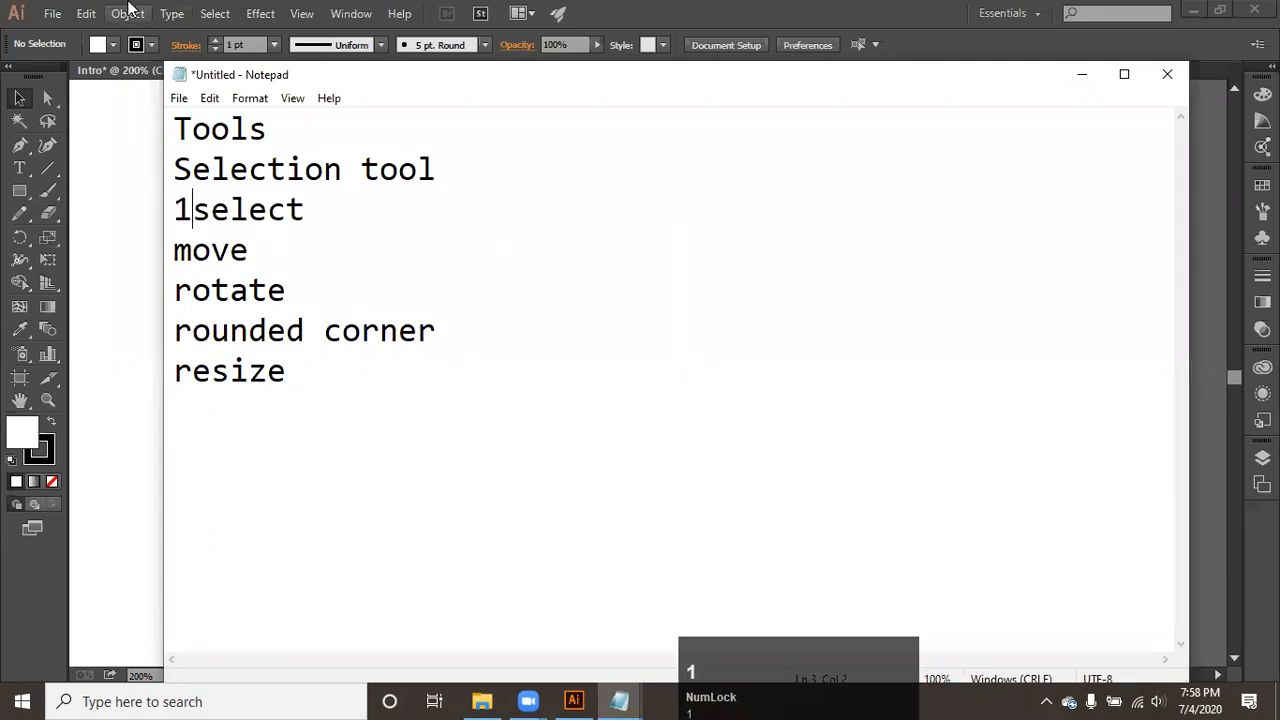
key(alt+space)
key(Escape)
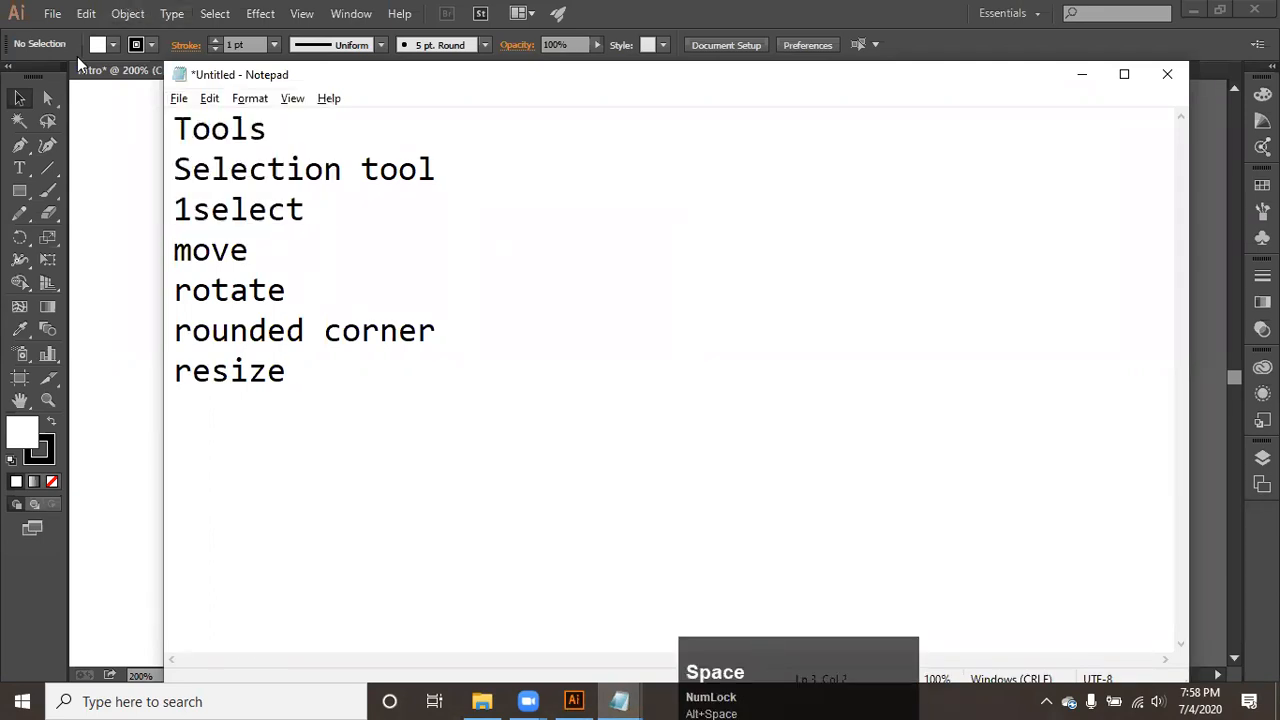
click(186, 215)
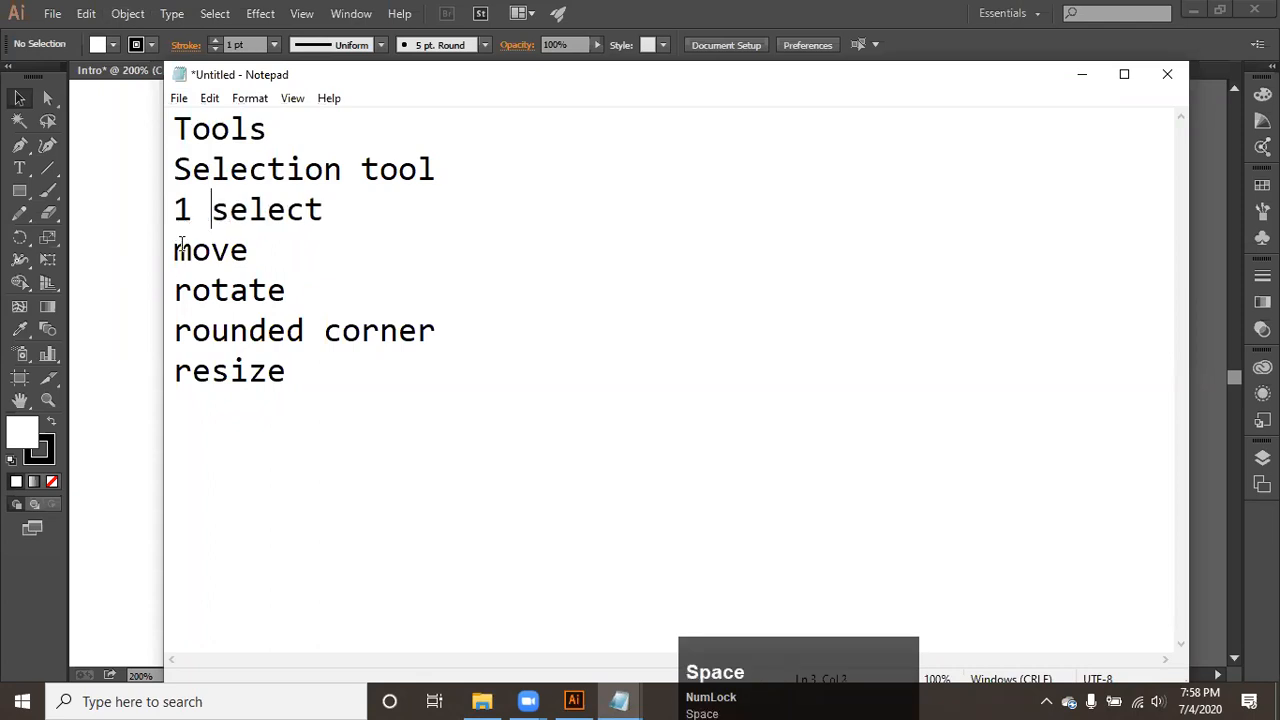
click(178, 258)
text(2v)
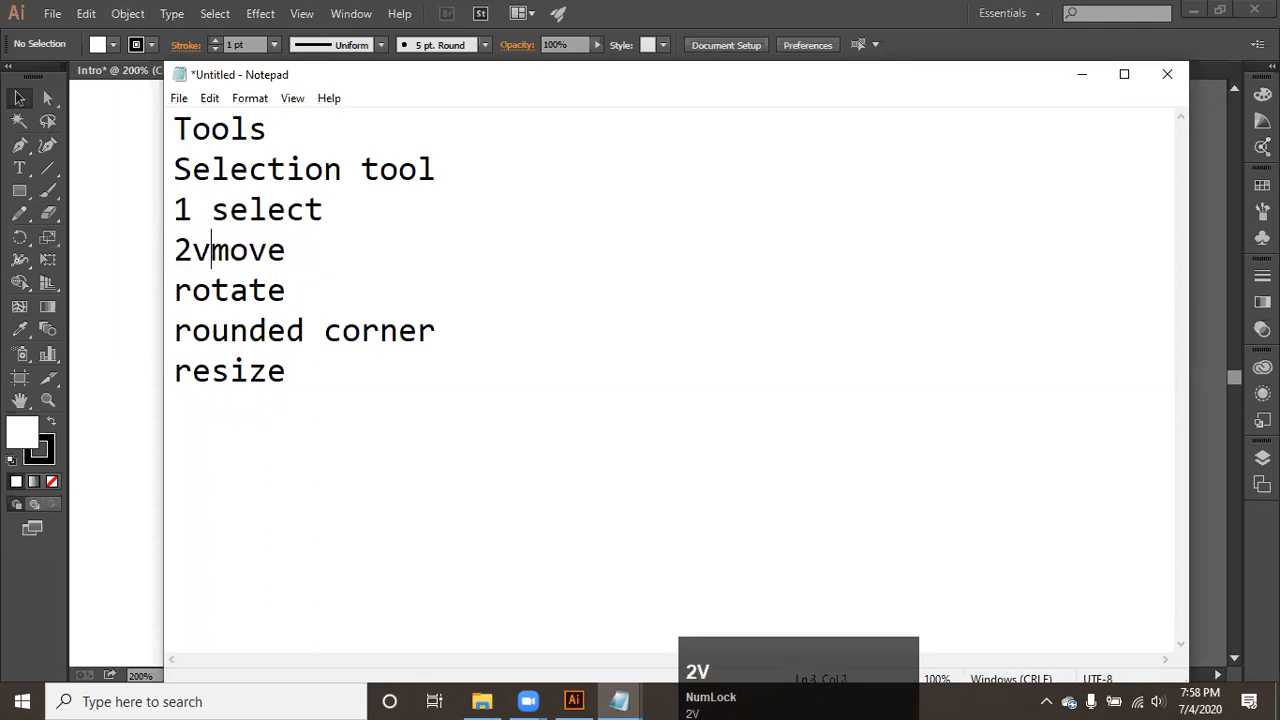
key(BackSpace)
click(183, 295)
text(3)
click(178, 336)
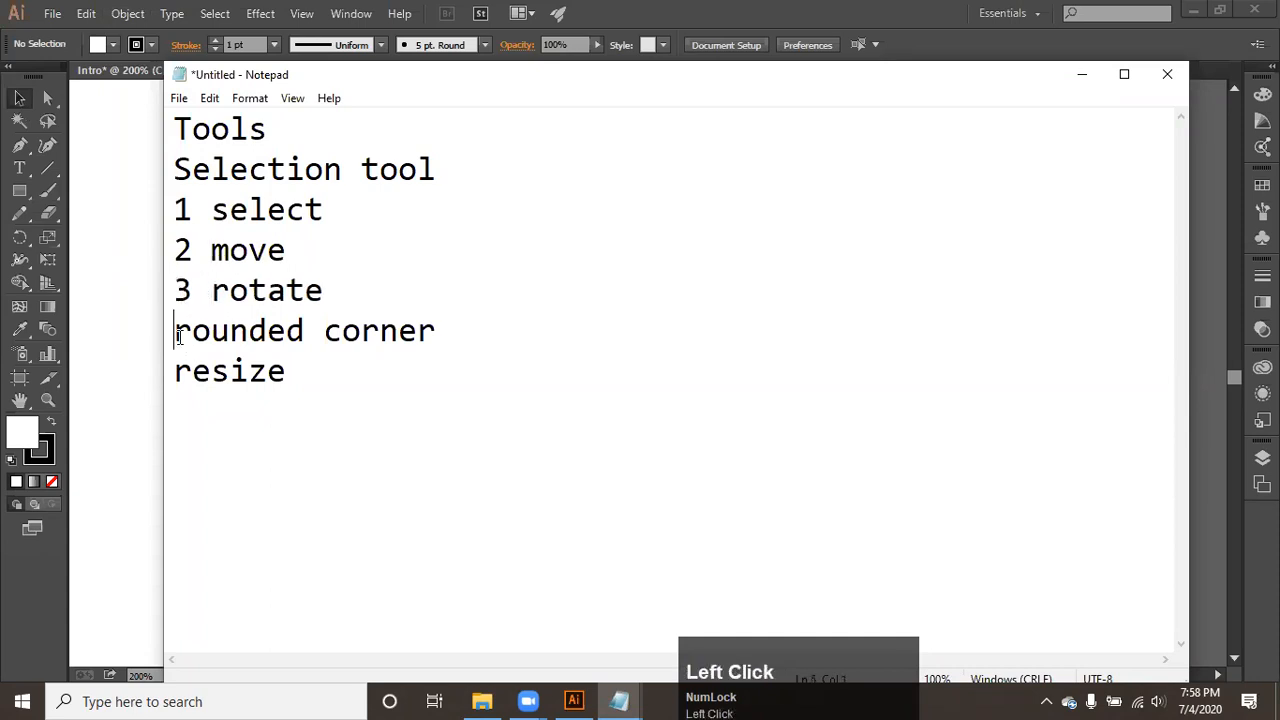
text(4)
click(179, 370)
text(5)
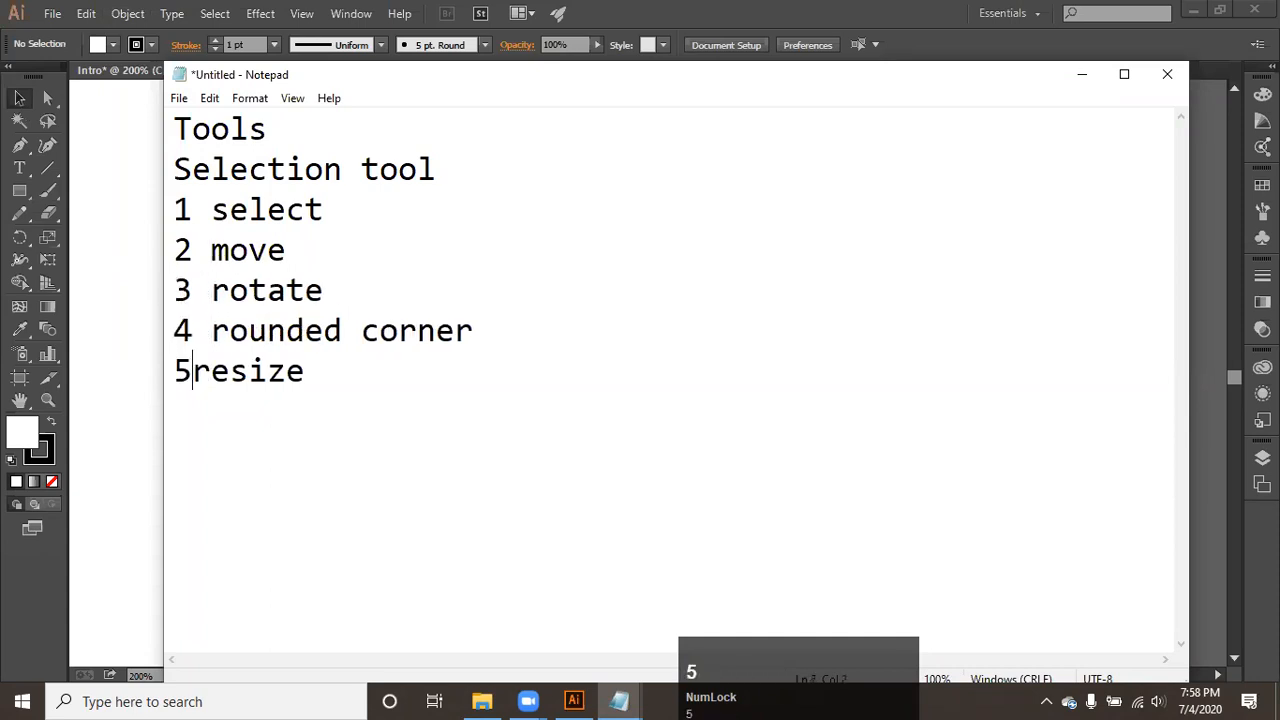
- Return to Illustrator and move the rectangle around the artboard, leaving it left of its starting place
click(110, 303)
drag(500, 354, 390, 346)
drag(479, 419, 661, 503)
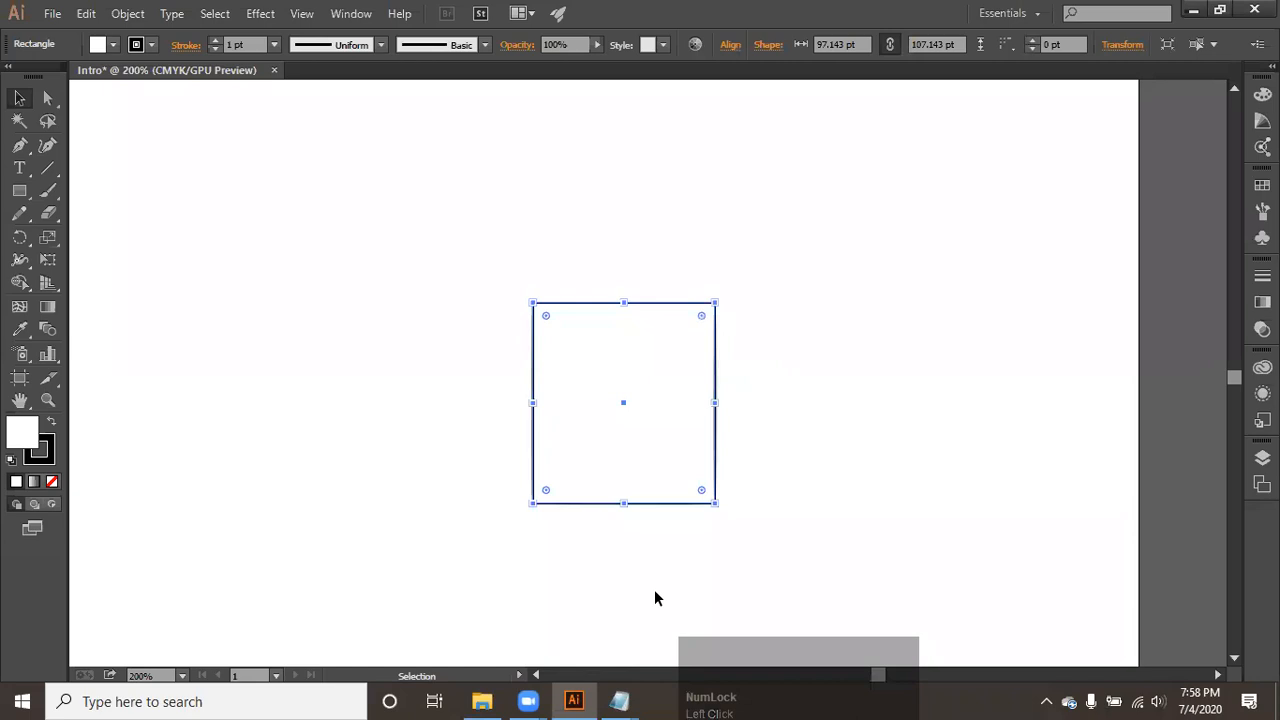
drag(643, 450, 466, 380)
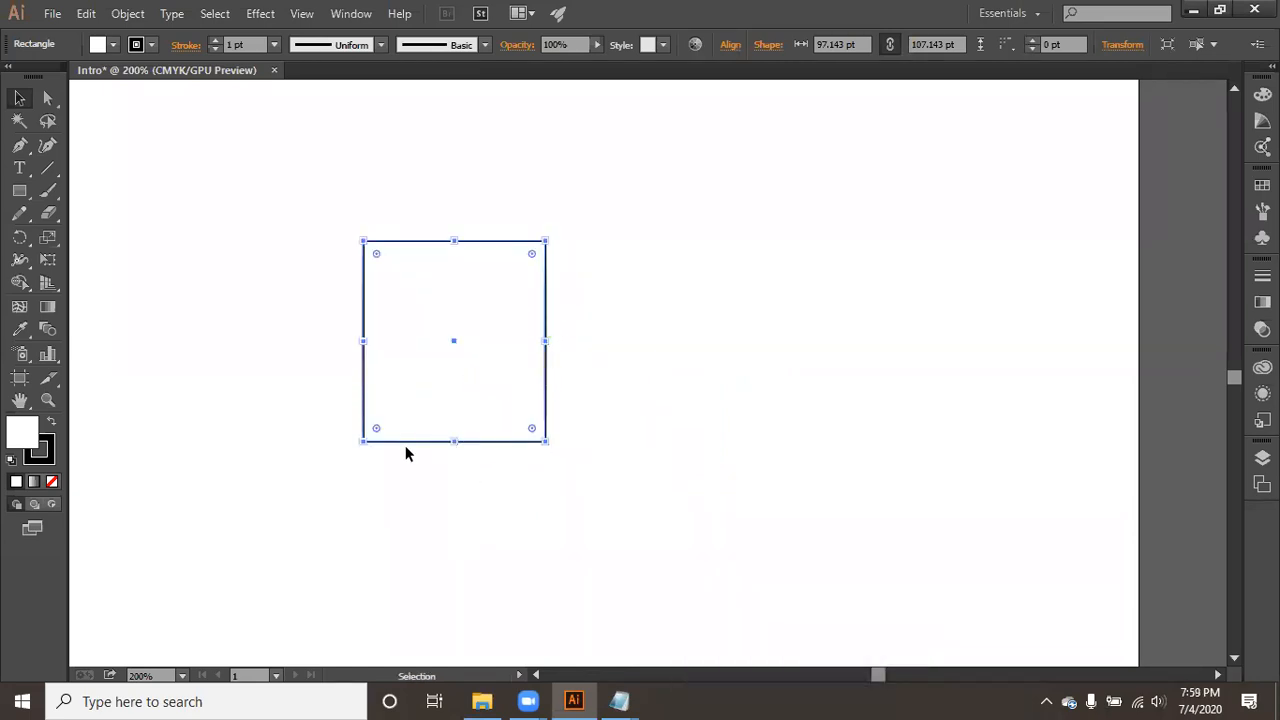
- Resize the rectangle freehand by its handles, first to about 278 × 39 pt, and finish with a small shape about 36 × 39 pt
mouse_move(547, 445)
mouse_down()
mouse_move(751, 480)
mouse_move(600, 540)
mouse_move(749, 449)
mouse_move(609, 523)
mouse_move(546, 446)
mouse_up()
drag(516, 376, 836, 408)
drag(576, 210, 592, 339)
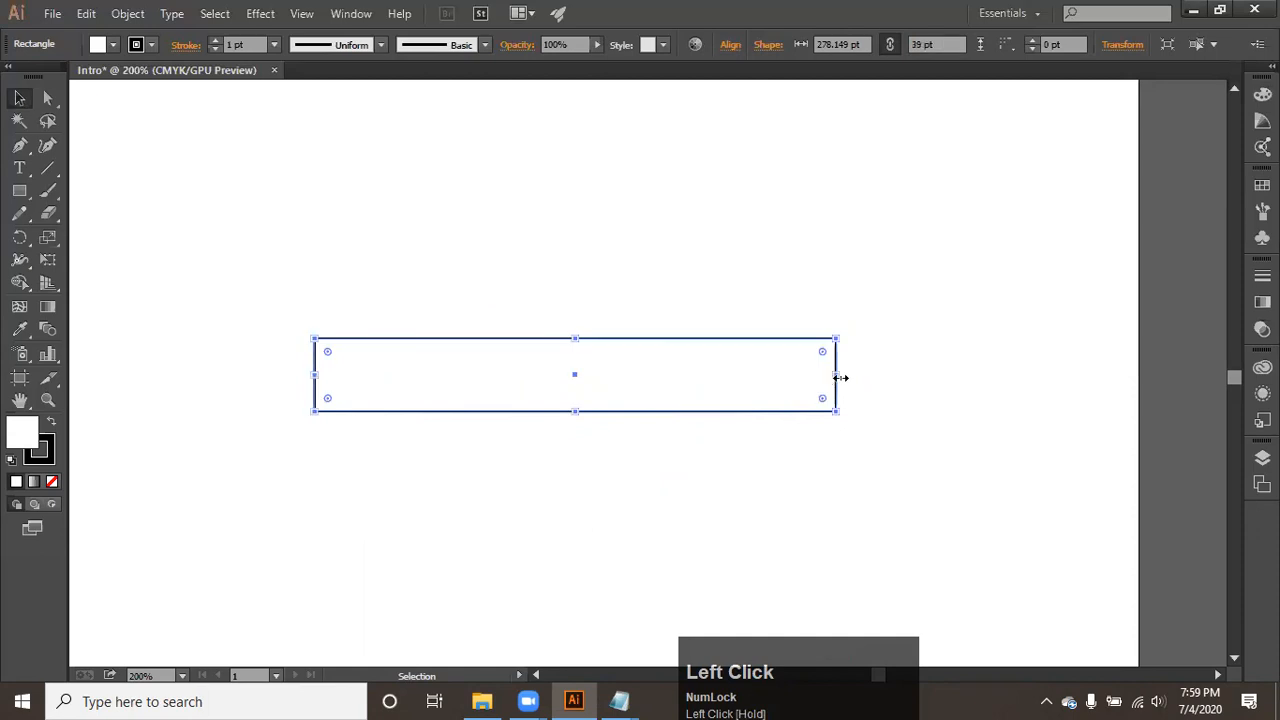
drag(838, 379, 422, 301)
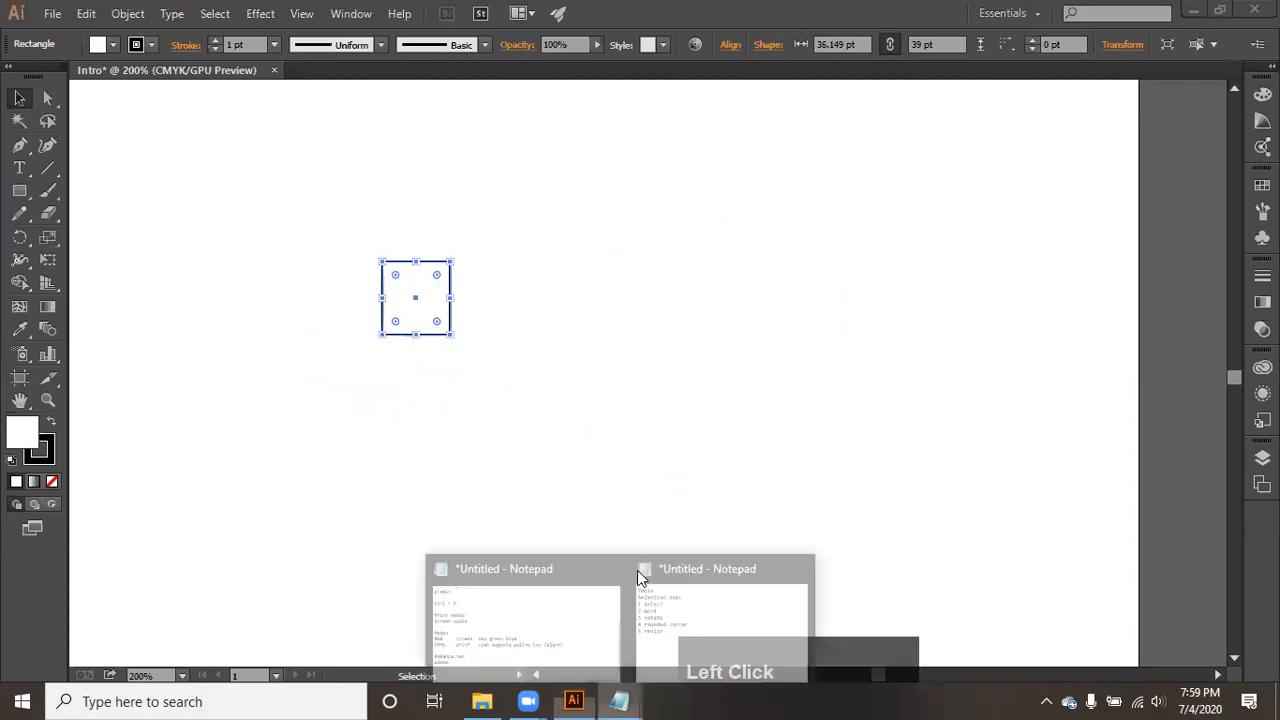
- Switch to the Tools note in Notepad and add the line "6 duplicate" below "5 resize"
click(683, 634)
key(Right)
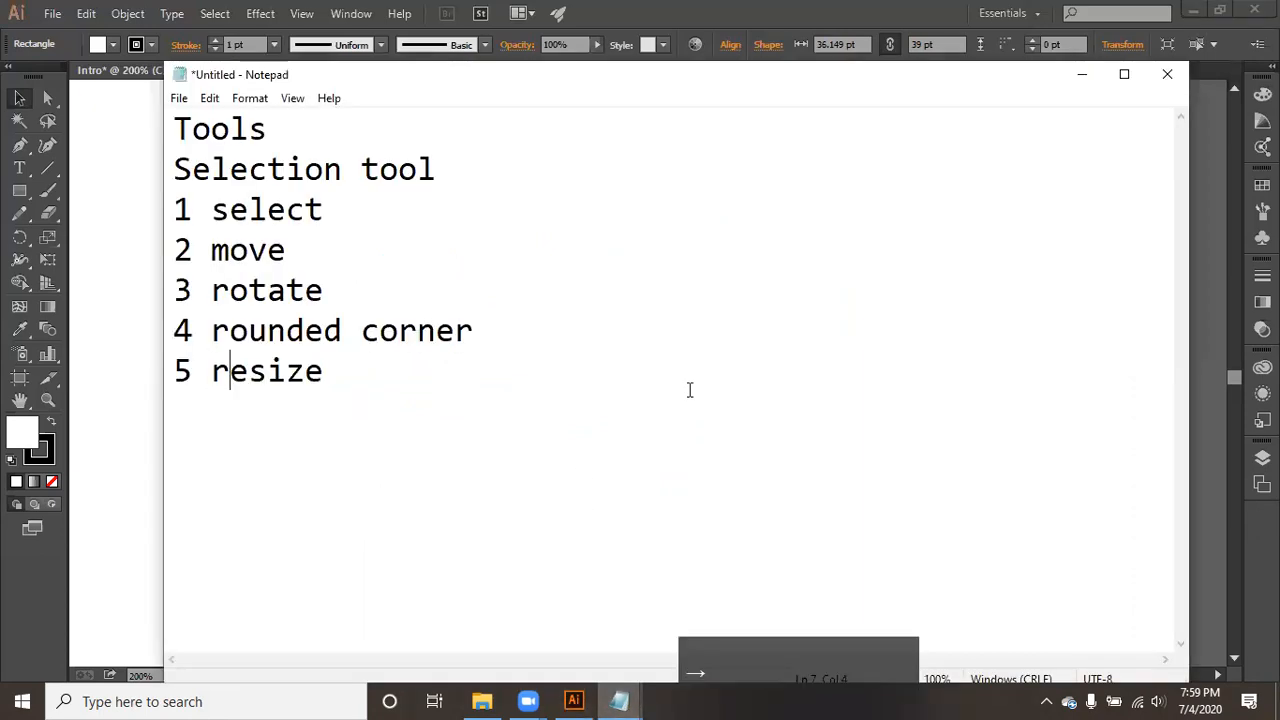
key(Return)
text(6 duplicate)
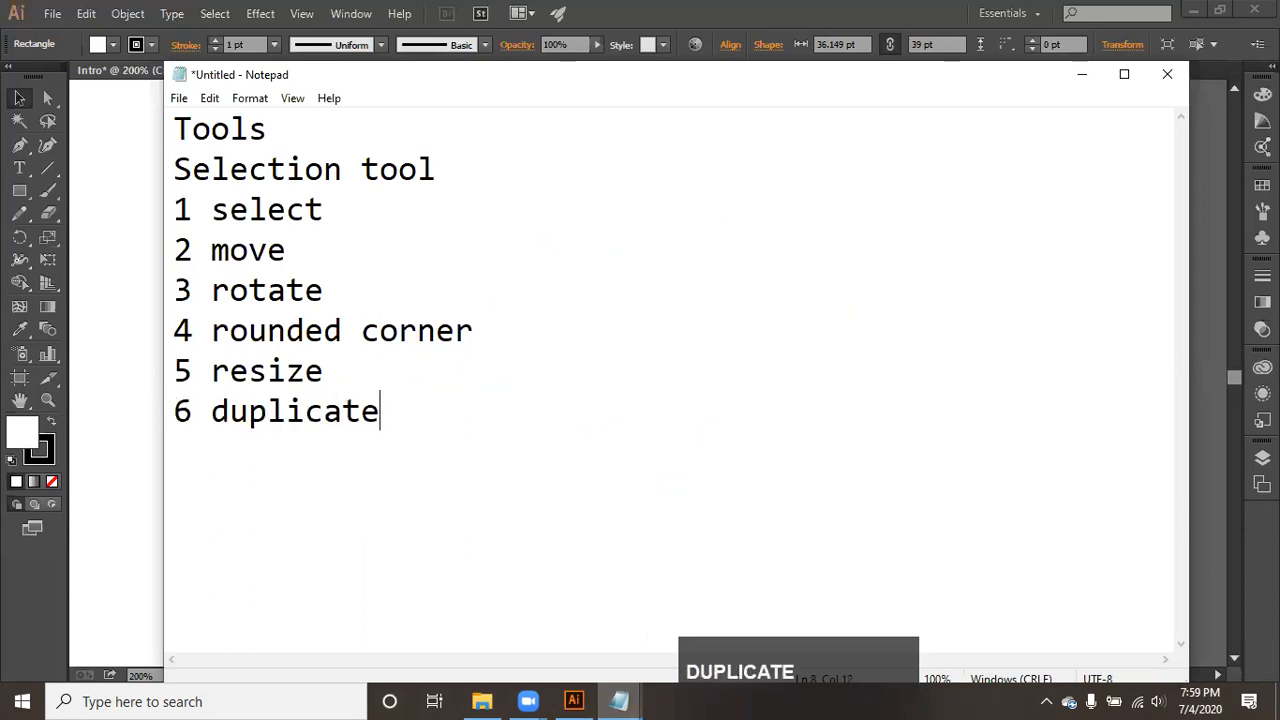
- Return to Illustrator and move the small rectangle to the artboard's upper-left corner area
click(99, 267)
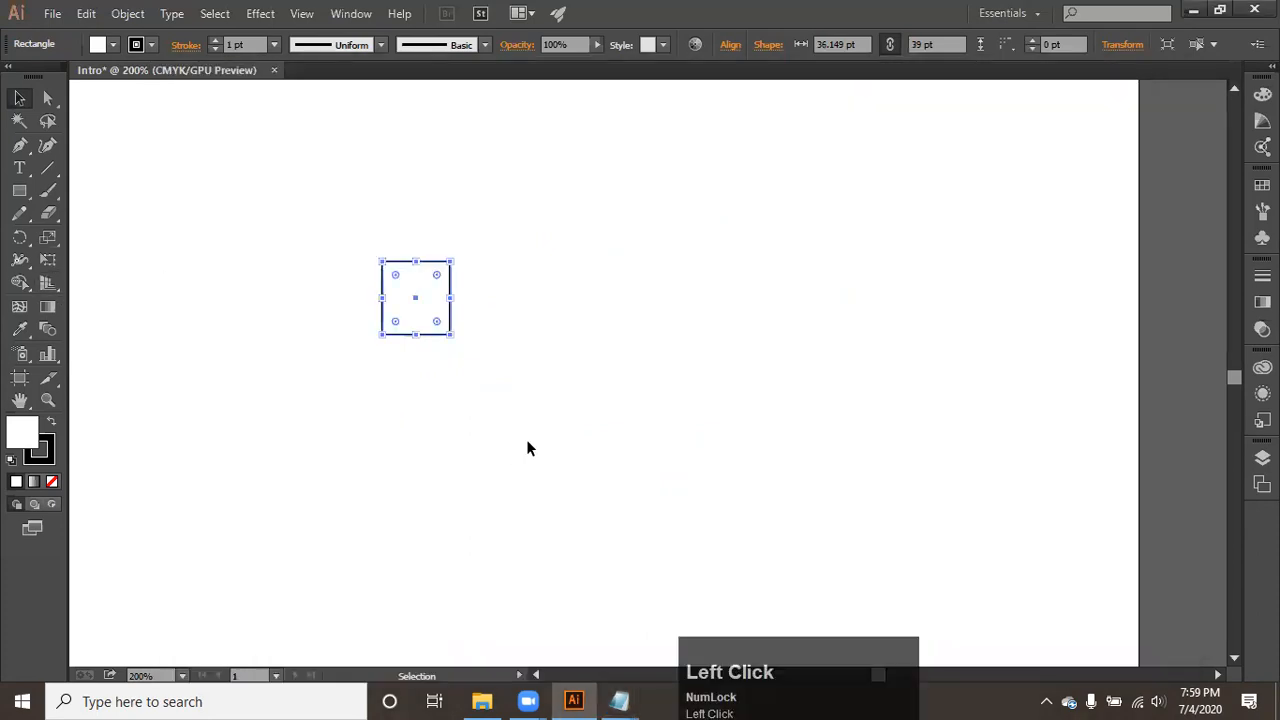
scroll(416, 346, down, 1)
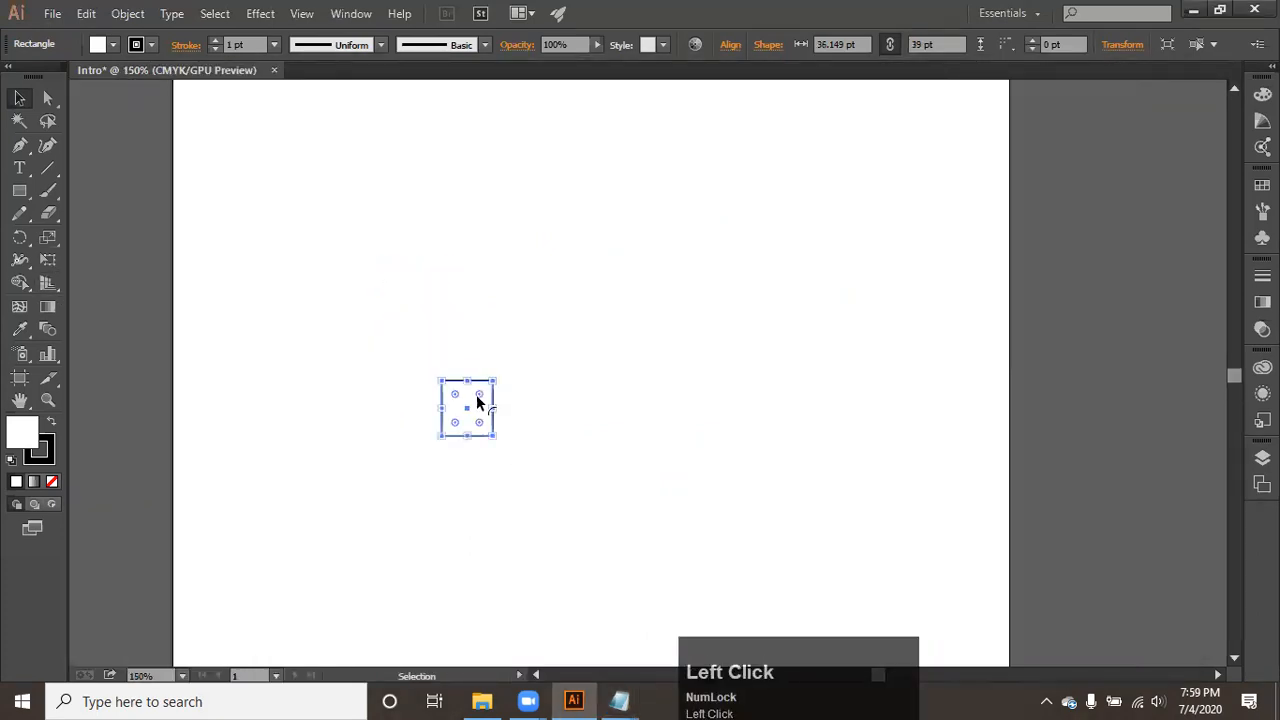
drag(470, 408, 312, 160)
key(space)
drag(346, 260, 417, 470)
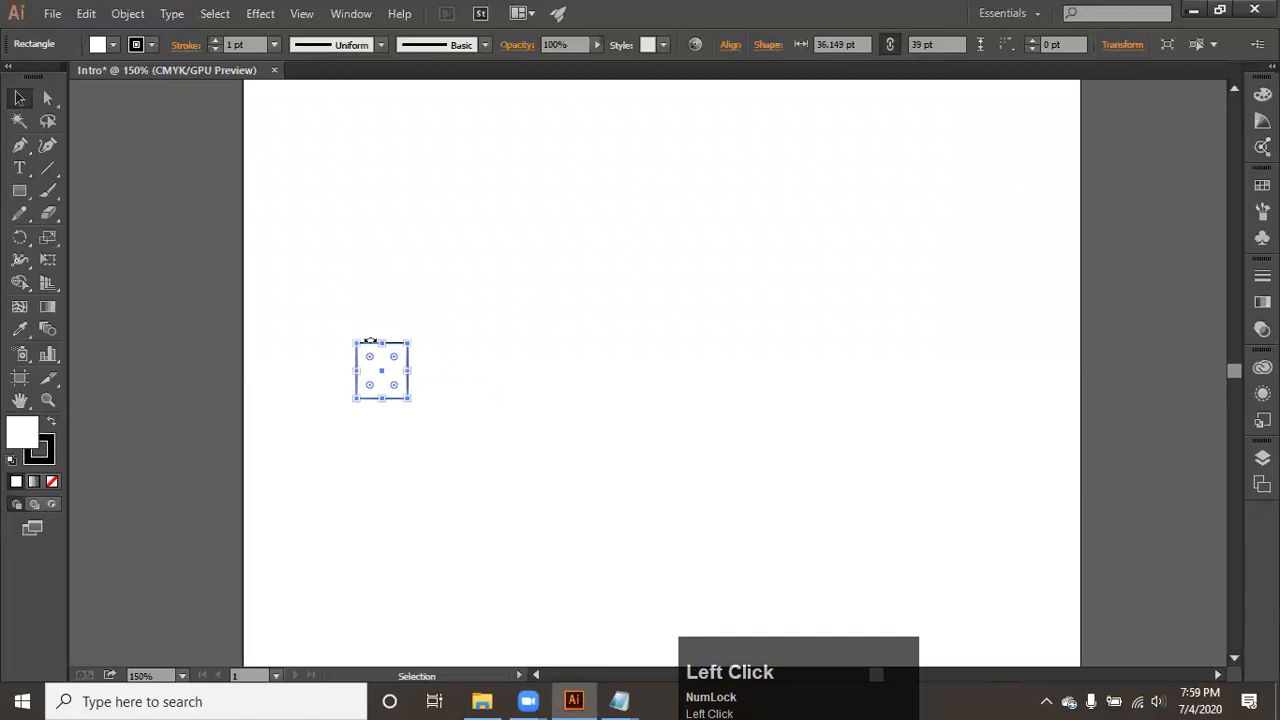
key(space)
drag(361, 284, 426, 469)
drag(450, 558, 359, 180)
key(space)
drag(418, 212, 444, 563)
scroll(388, 517, up, 4)
key(space)
drag(388, 517, 434, 288)
- Switch to the Tools note in Notepad and replace "duplicate" with "repeat" in item 6
mouse_move(619, 701)
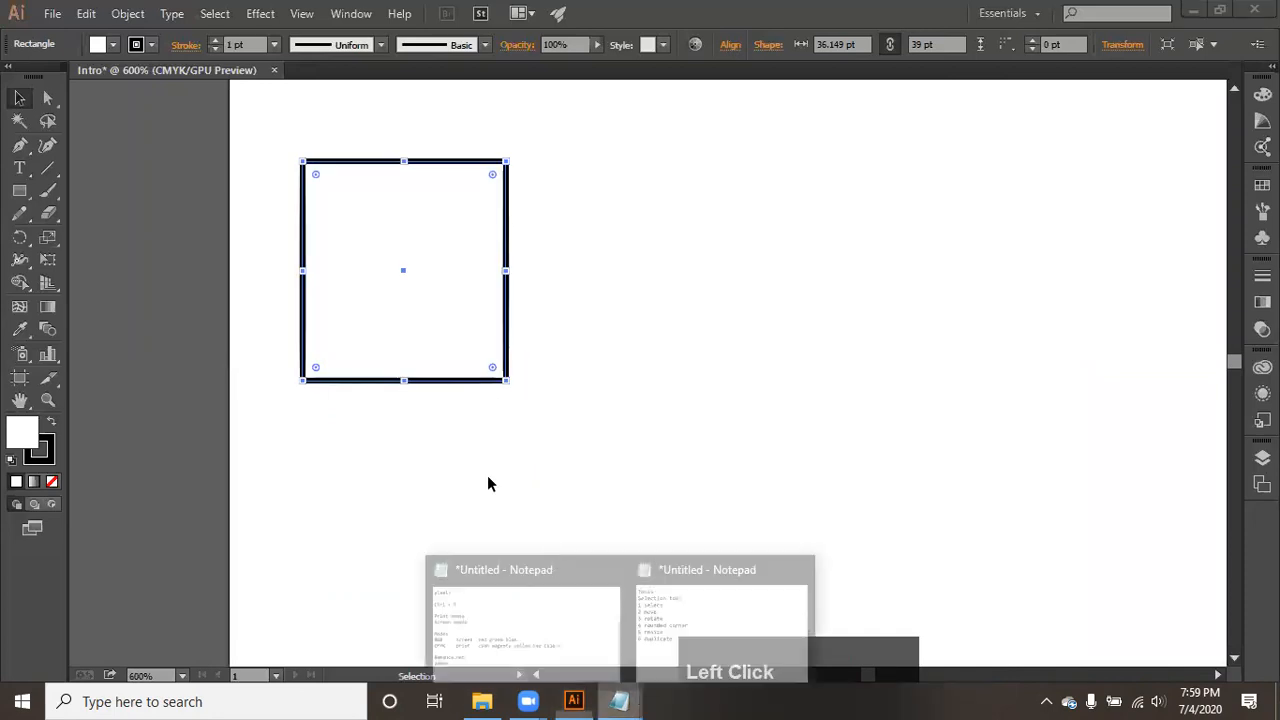
click(705, 640)
drag(395, 410, 216, 415)
text(repeat)
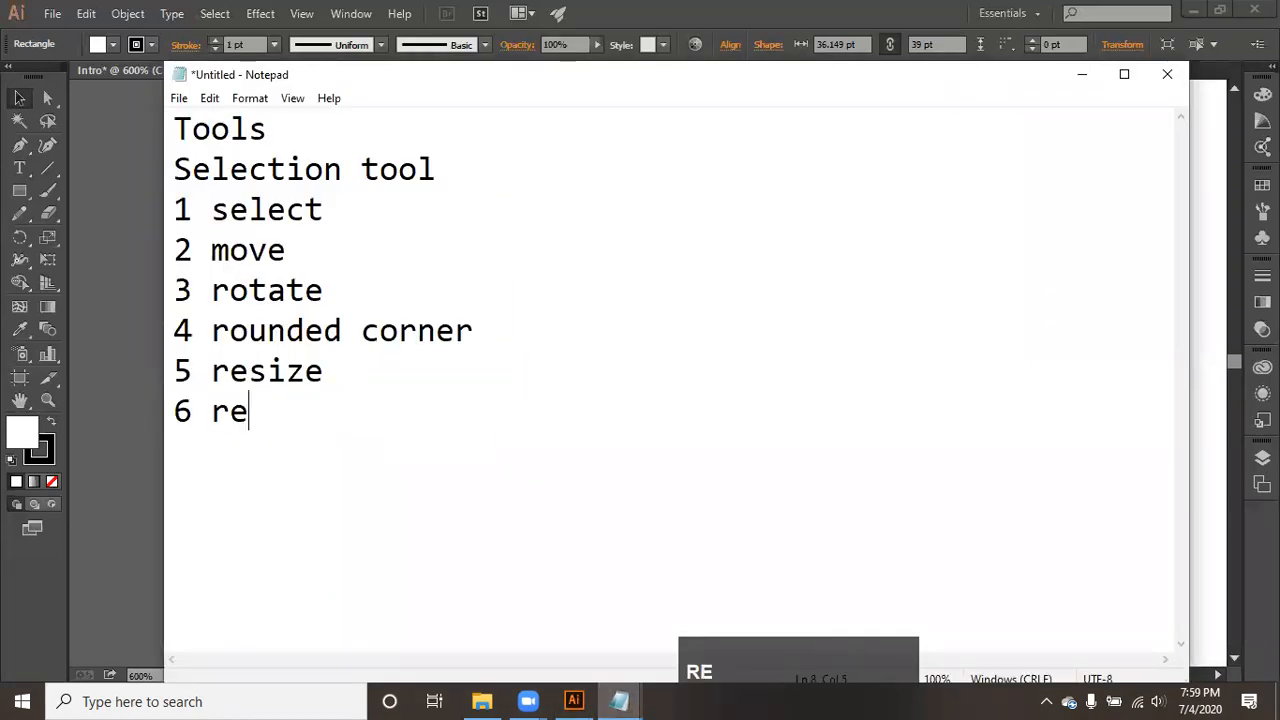
- Return to Illustrator and move the small rectangle horizontally to the right by slightly more than its own width
click(116, 321)
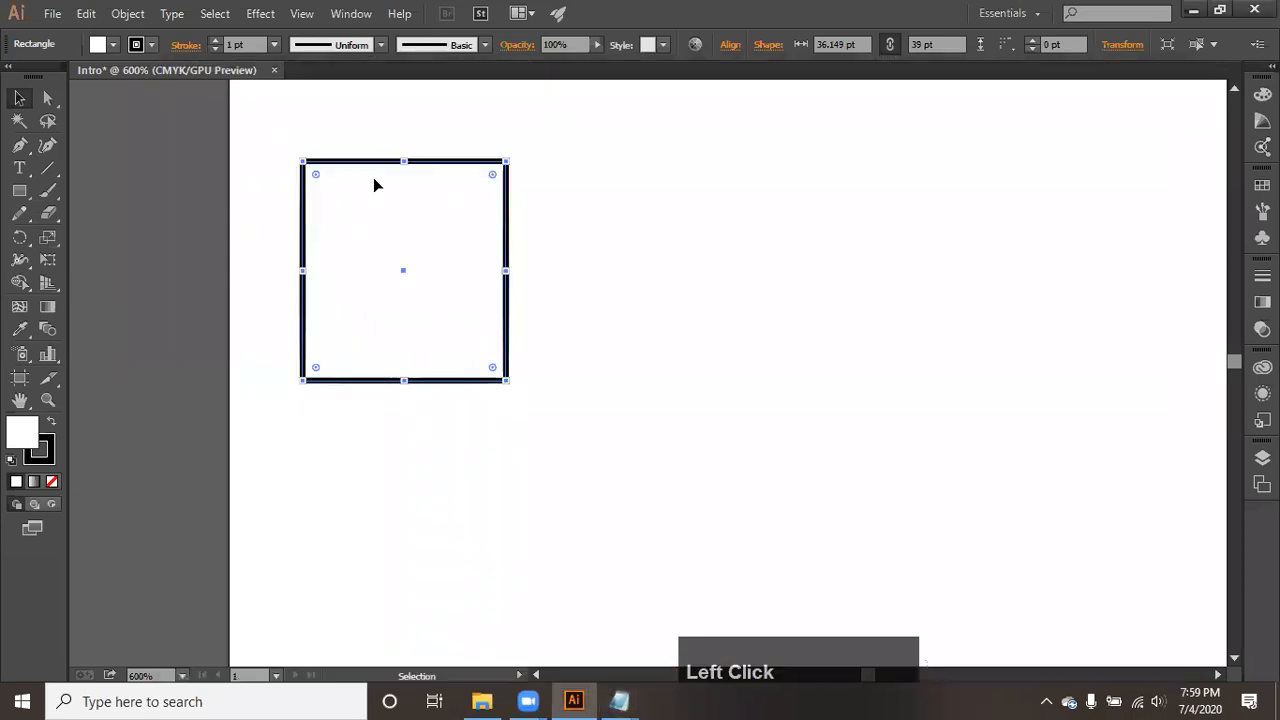
click(396, 314)
drag(396, 320, 638, 319)
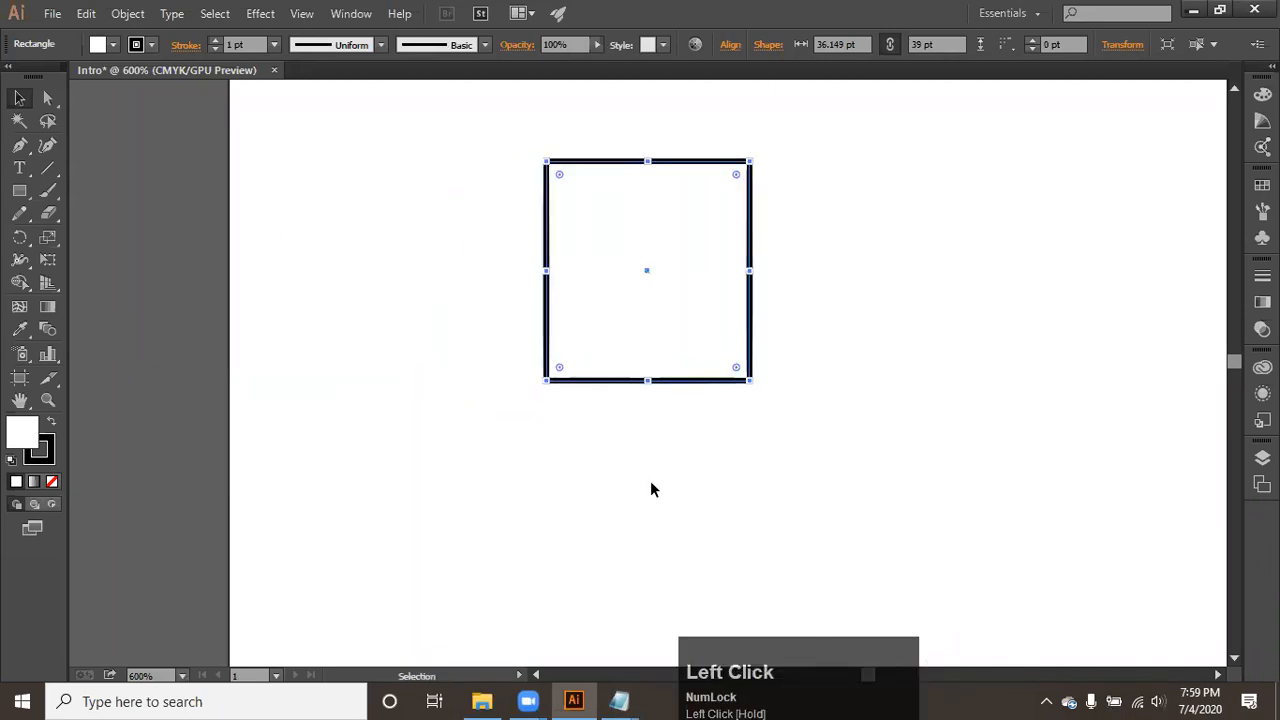
- Switch to the Tools note in Notepad and add "ctrl + D" a few lines below "6 repeat"
mouse_move(619, 701)
click(766, 606)
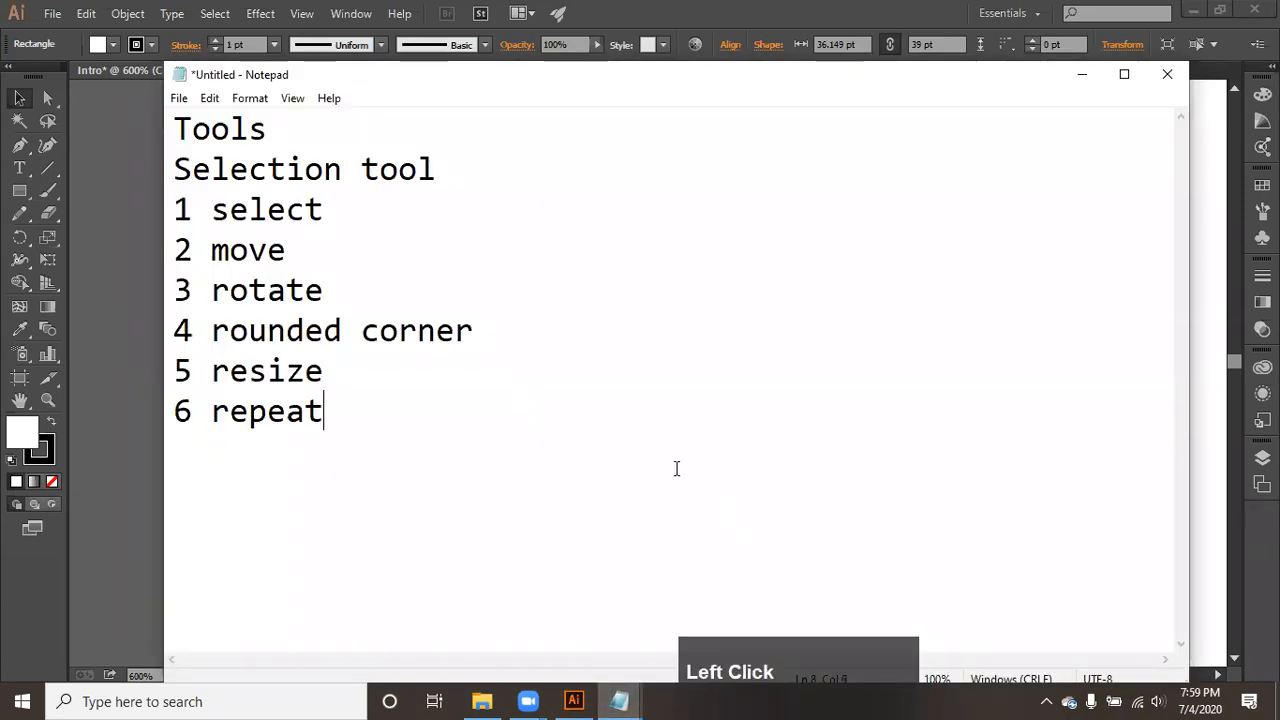
key(Return)
key(Return)
text(ctrl )
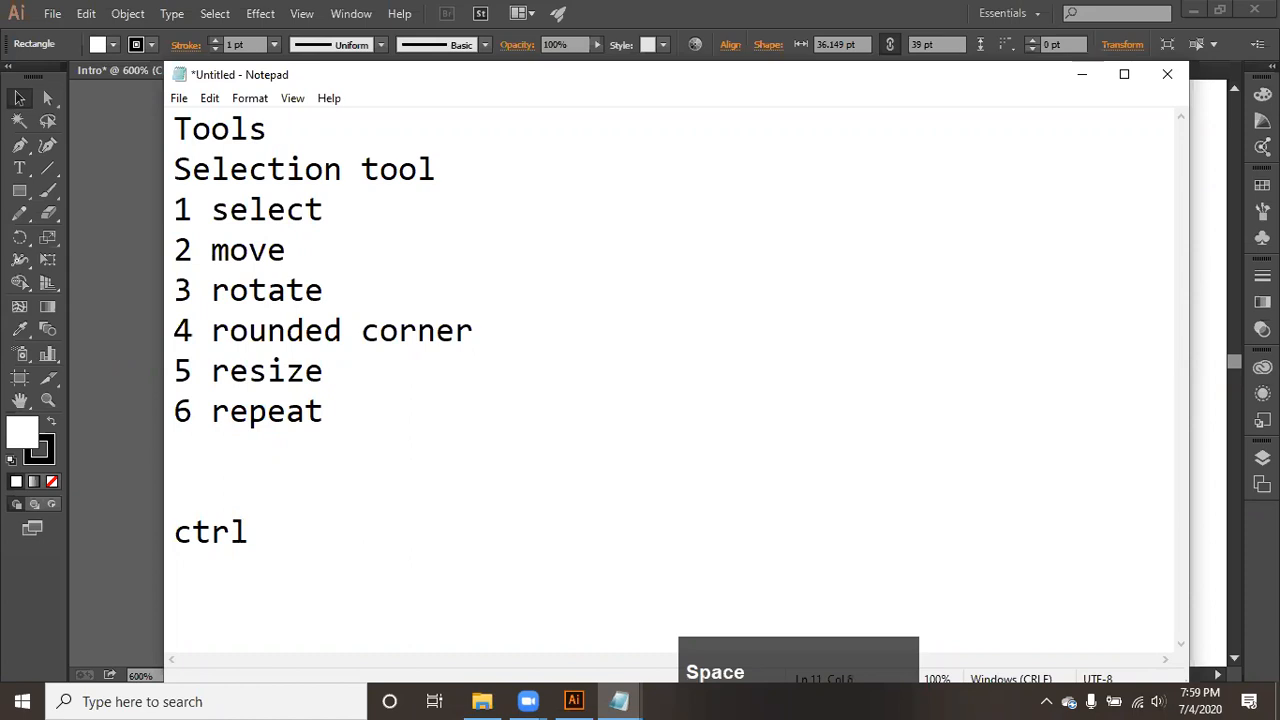
text(+ D)
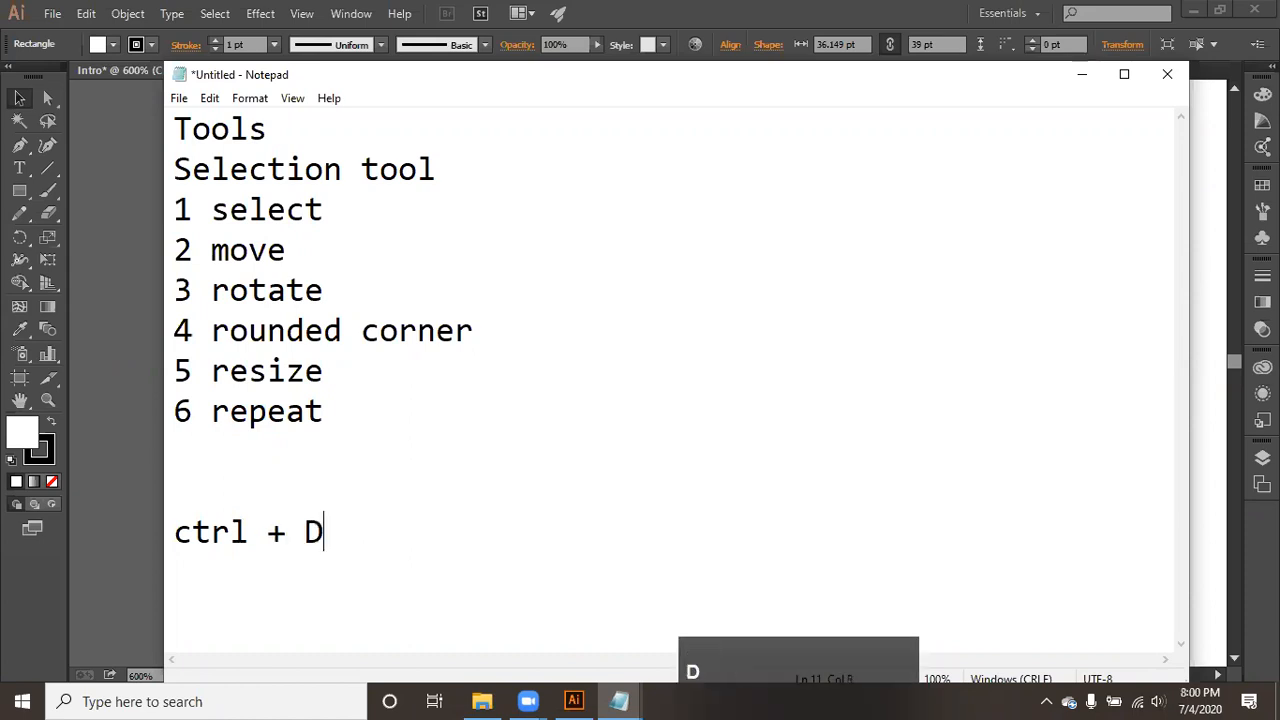
- Return to Illustrator and repeat the rectangle's last move several times with Transform Again
click(103, 284)
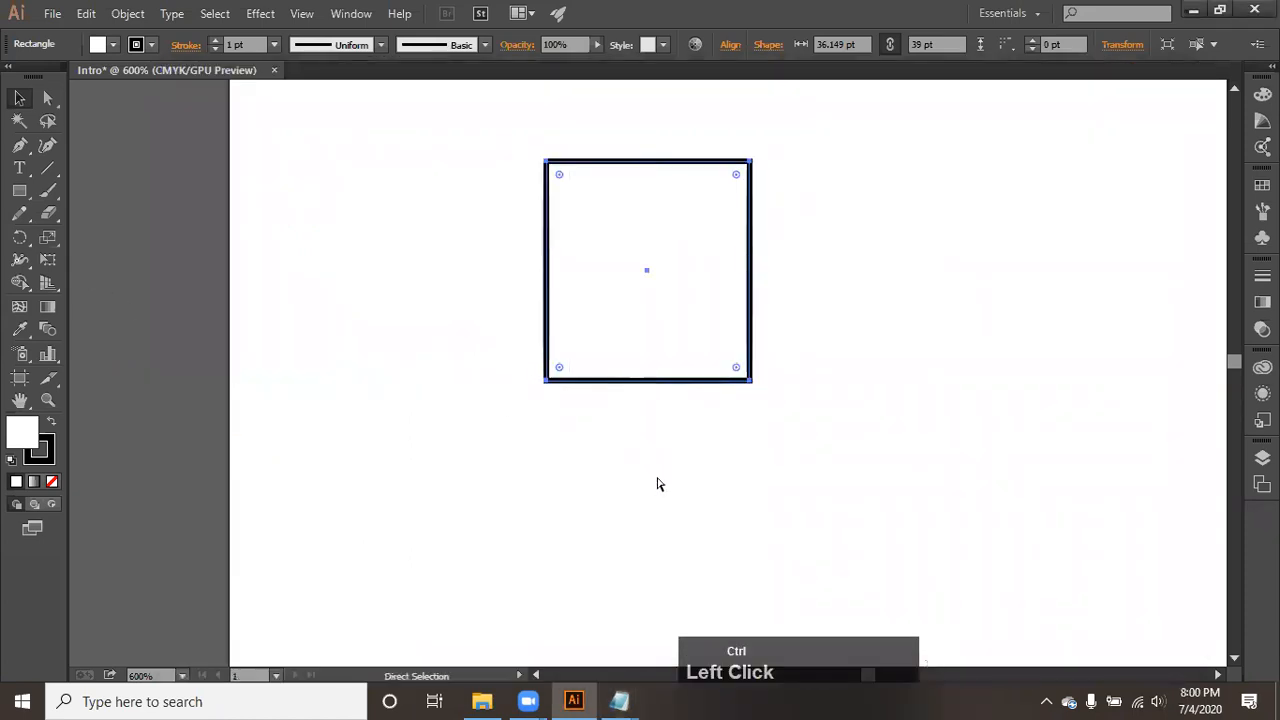
key(ctrl+d)
scroll(657, 485, down, 3)
key(ctrl+d)
key(ctrl+d)
key(ctrl+d)
key(ctrl+d)
key(ctrl+d)
- Undo the repeated moves and the original move of the small rectangle
key(ctrl+z)
key(ctrl+z)
key(ctrl+z)
key(ctrl+z)
key(ctrl+z)
key(ctrl+z)
key(ctrl+z)
key(ctrl+z)
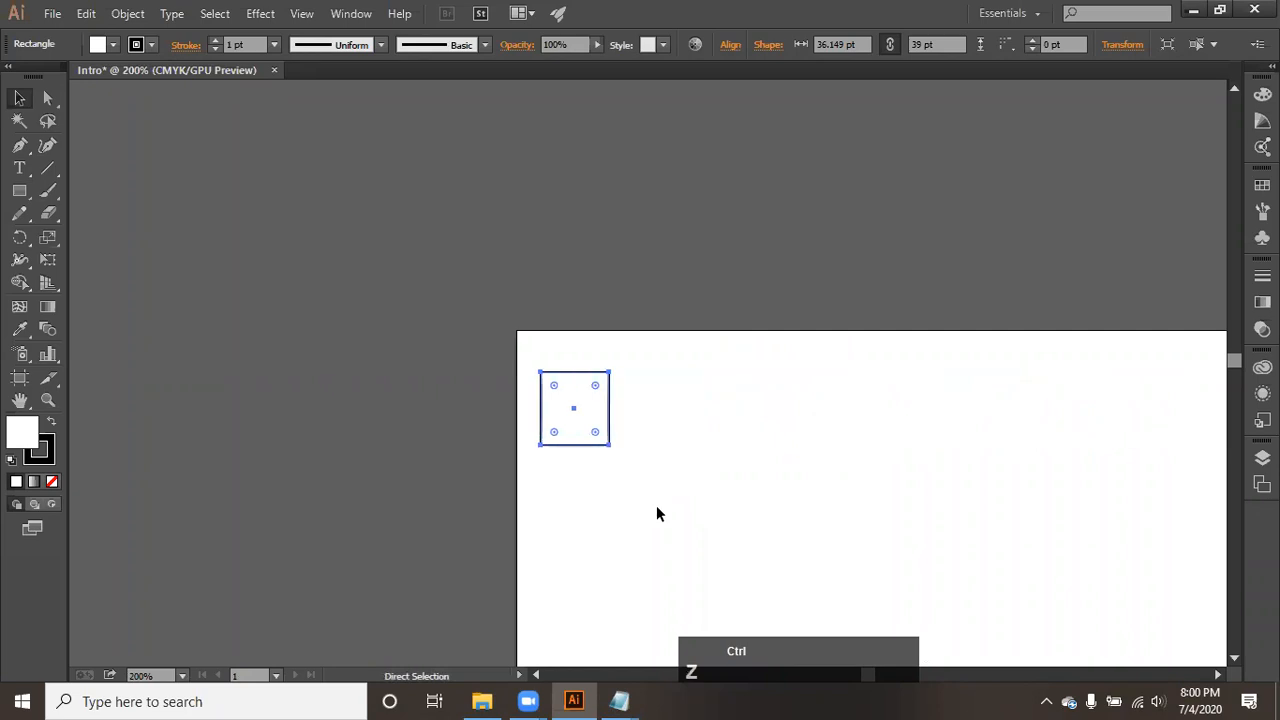
scroll(566, 436, up, 4)
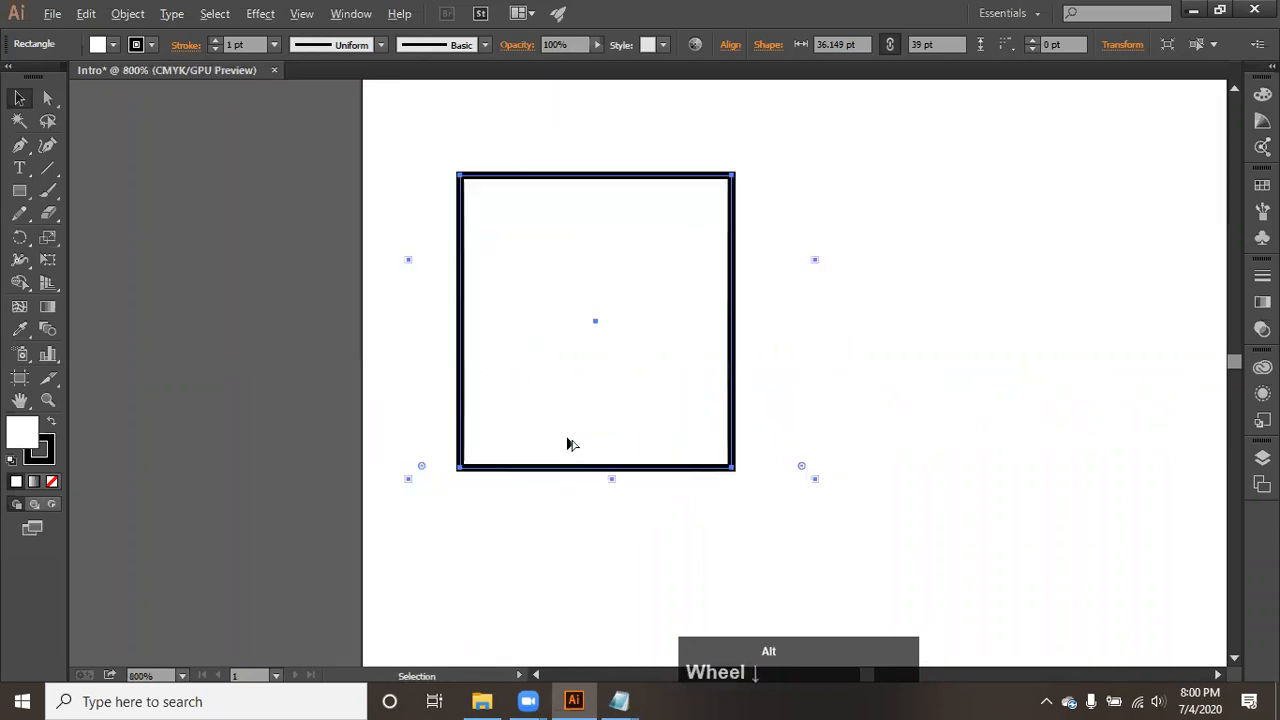
- Rotate the rectangle slightly clockwise about its center and repeat the rotation many times with Transform Again
click(566, 414)
key(space)
drag(566, 421, 529, 407)
drag(630, 407, 731, 384)
drag(760, 426, 739, 443)
key(ctrl+d)
key(ctrl+d)
key(ctrl+d)
key(ctrl+d)
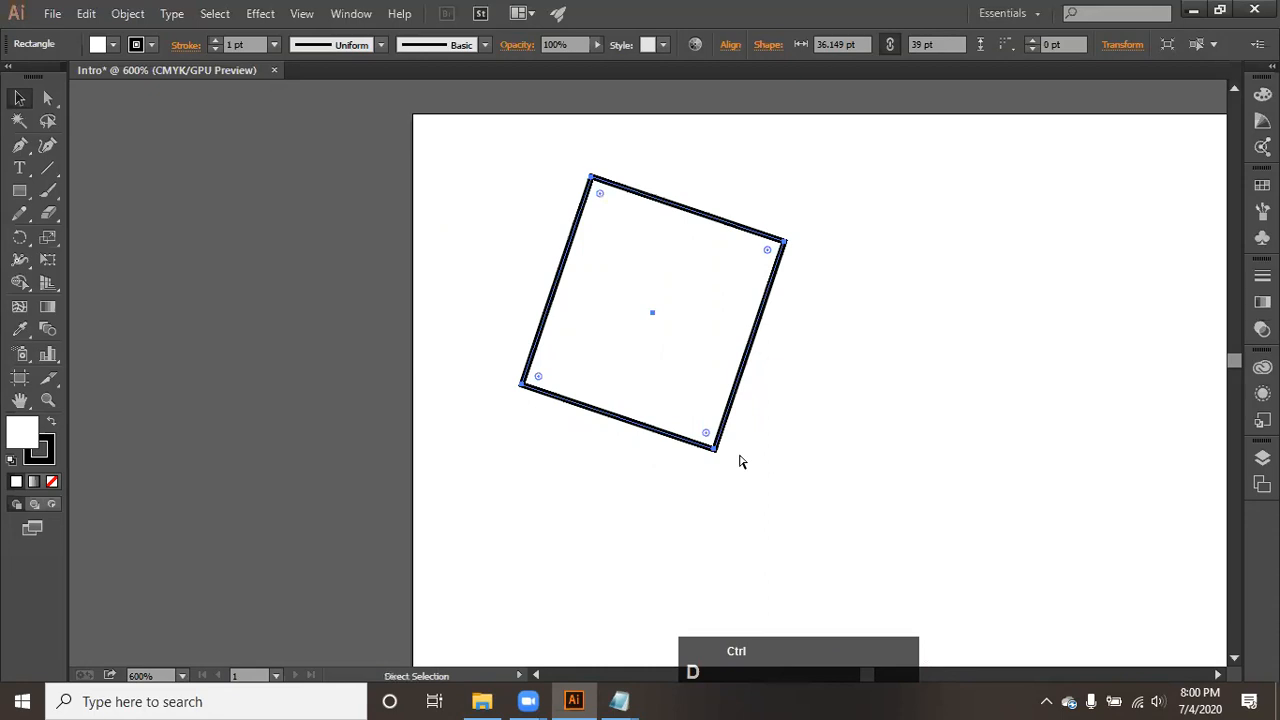
key(ctrl+d)
key(ctrl+d)
key(ctrl+d)
key(ctrl+d)
key(ctrl+d)
key(ctrl+d)
key(ctrl+d)
key(ctrl+d)
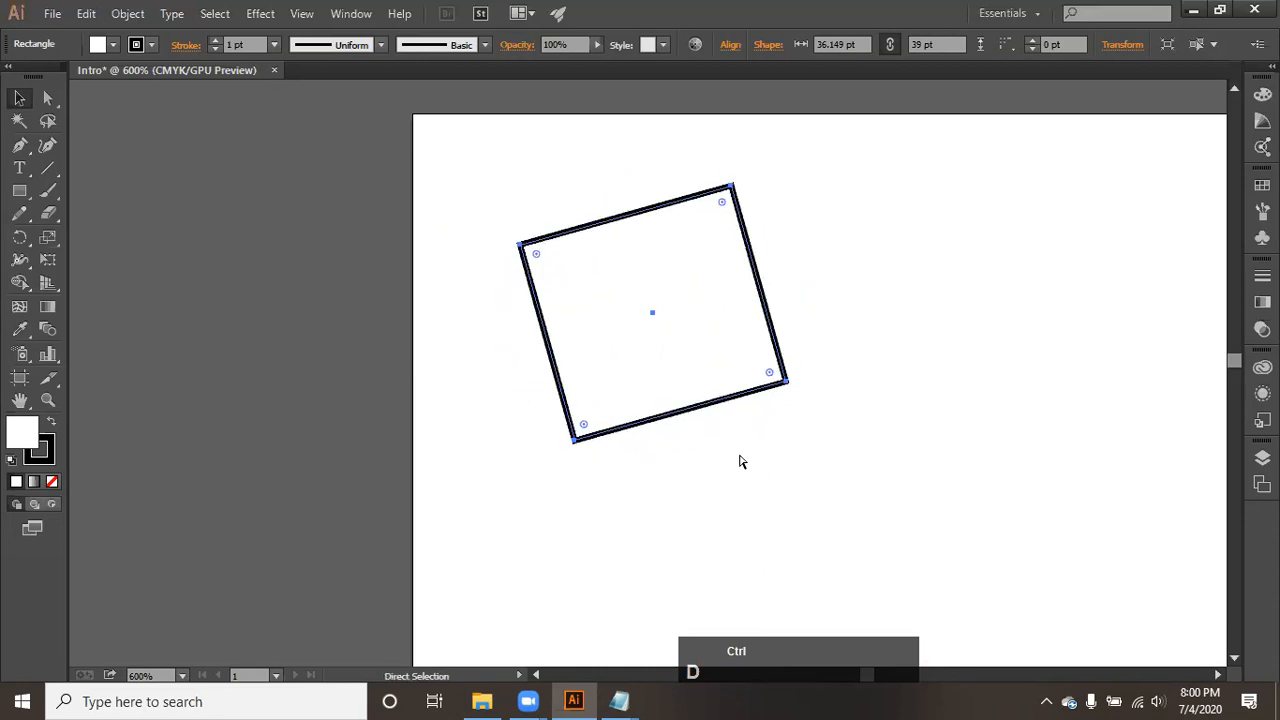
key(ctrl+d)
key(ctrl+d)
key(ctrl+d)
key(ctrl+d)
- Undo all of the rectangle's rotations and move it slightly closer to the artboard's upper-left corner
key(ctrl+z)
key(ctrl+z)
key(ctrl+z)
key(ctrl+z)
key(ctrl+z)
key(ctrl+z)
key(ctrl+z)
key(ctrl+z)
key(ctrl+z)
key(ctrl+z)
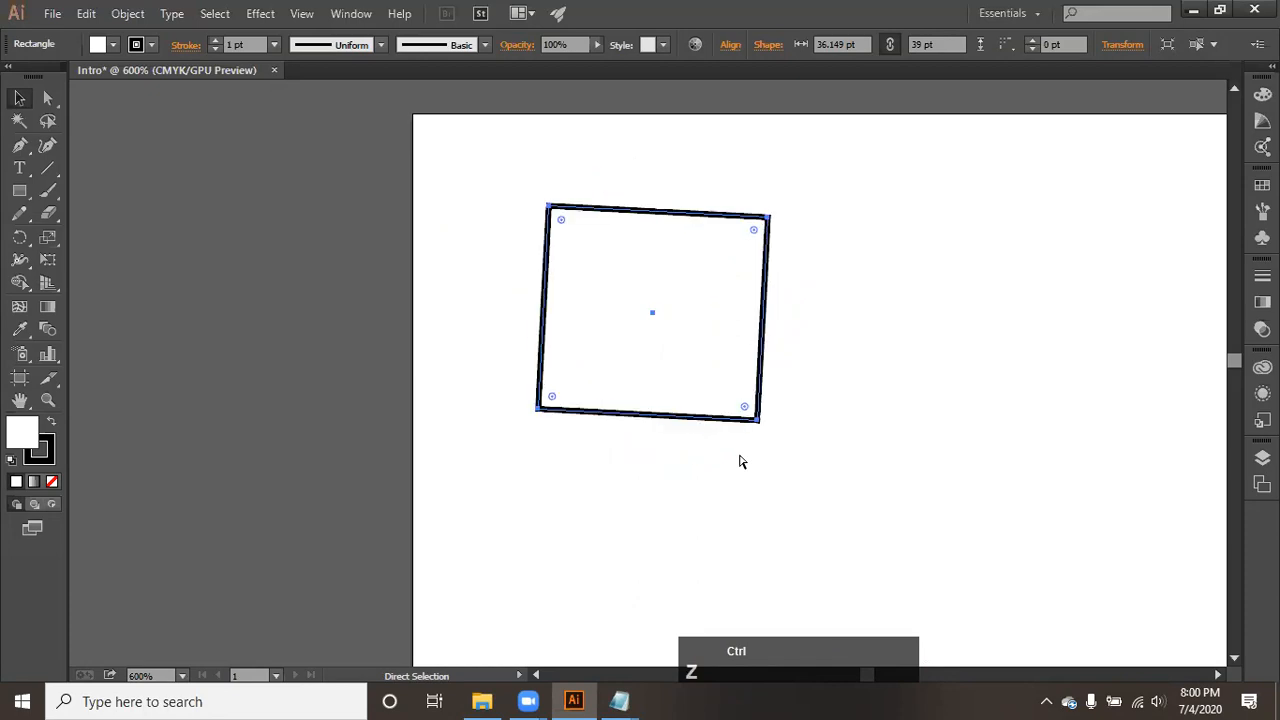
key(ctrl+z)
key(ctrl+z)
key(ctrl+z)
key(ctrl+z)
key(ctrl+z)
key(ctrl+z)
key(ctrl+z)
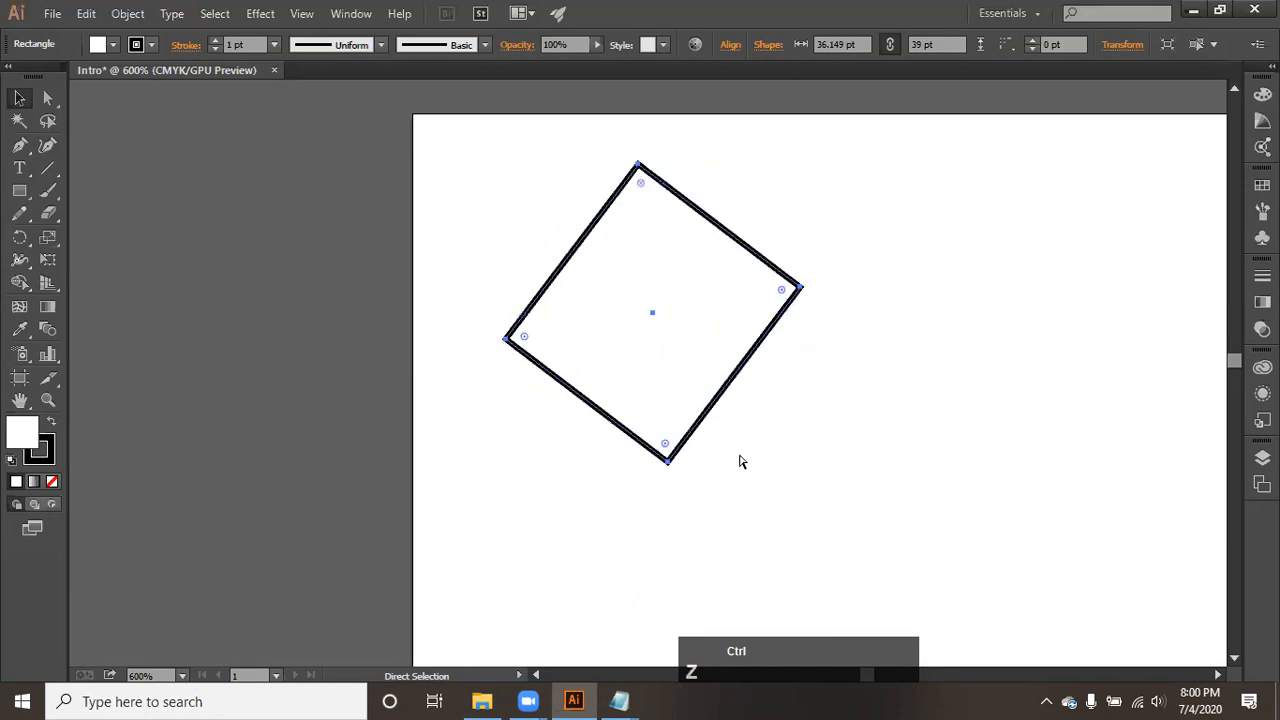
key(ctrl+z)
drag(667, 389, 598, 373)
- Switch to the Tools note in Notepad and add "alt + Drag" two lines below "ctrl + D"
mouse_move(619, 701)
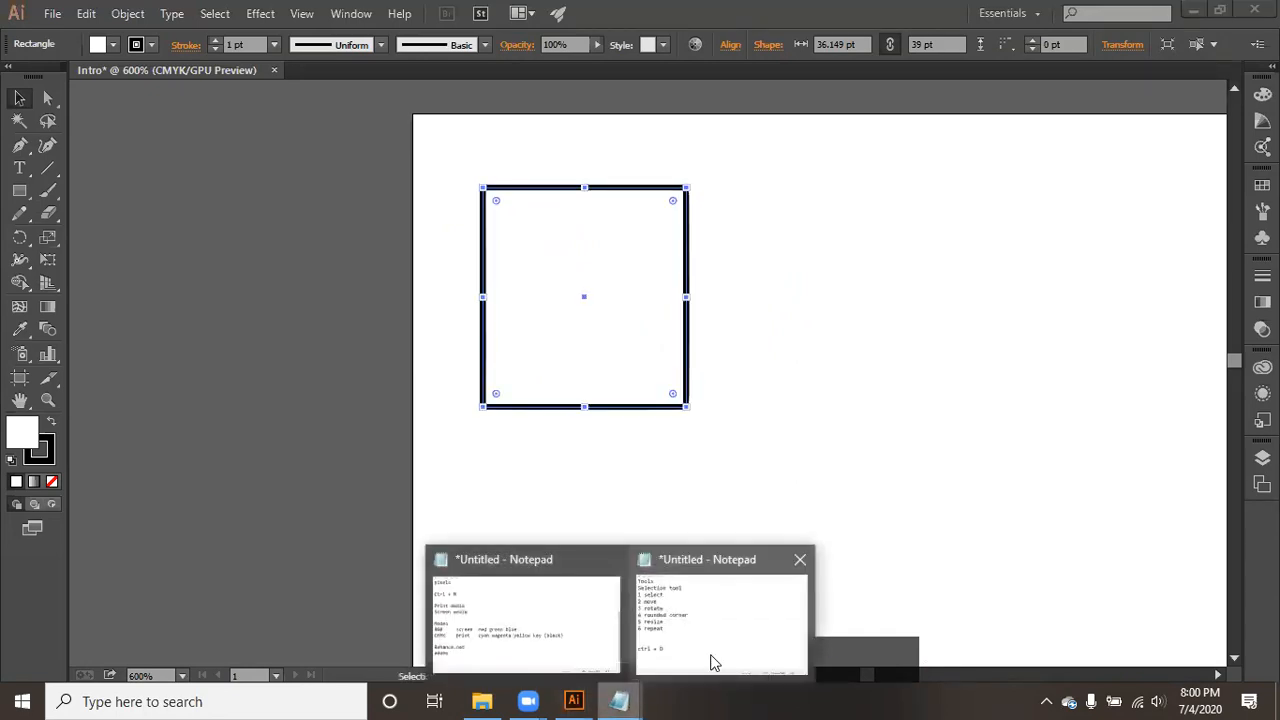
click(713, 663)
key(Return)
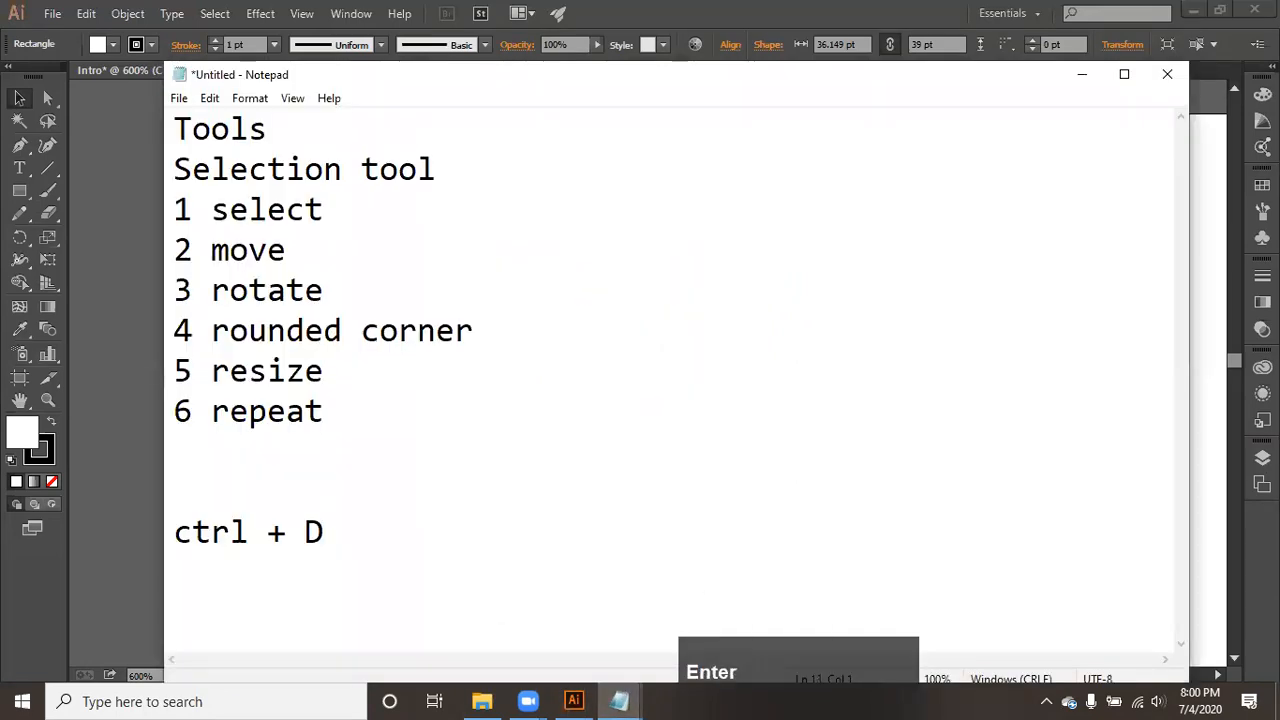
text(alt)
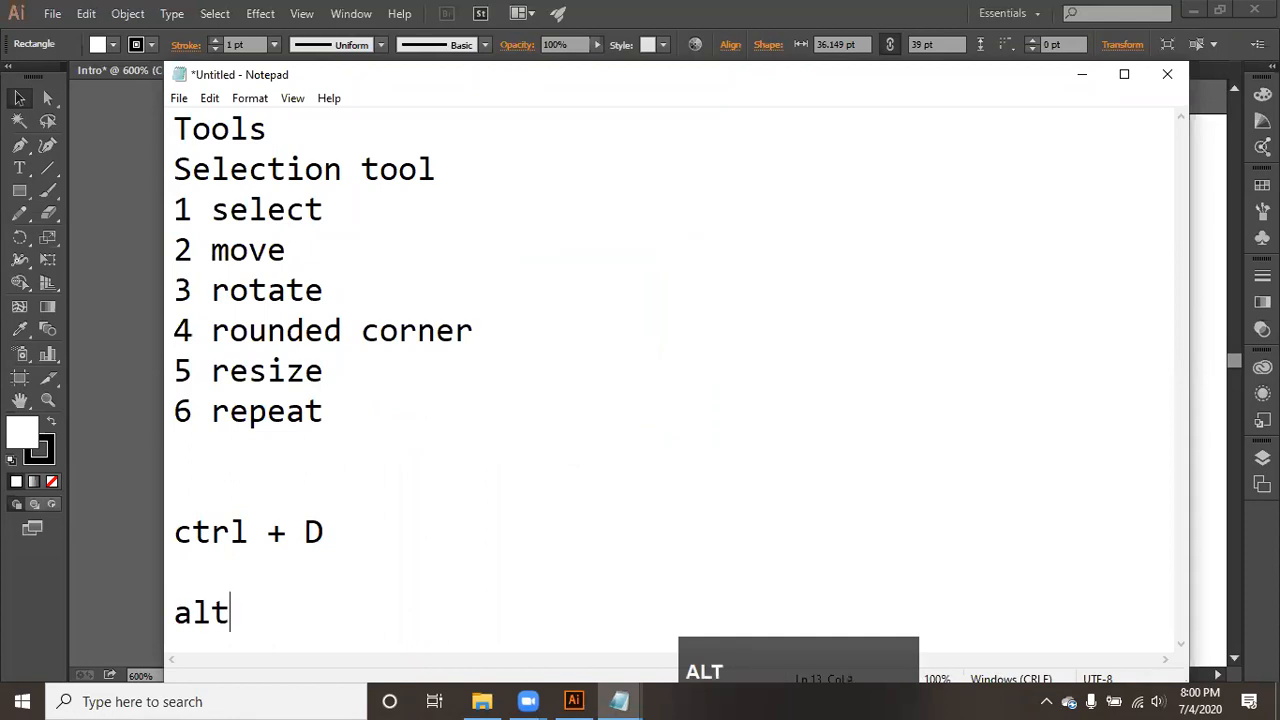
text( +)
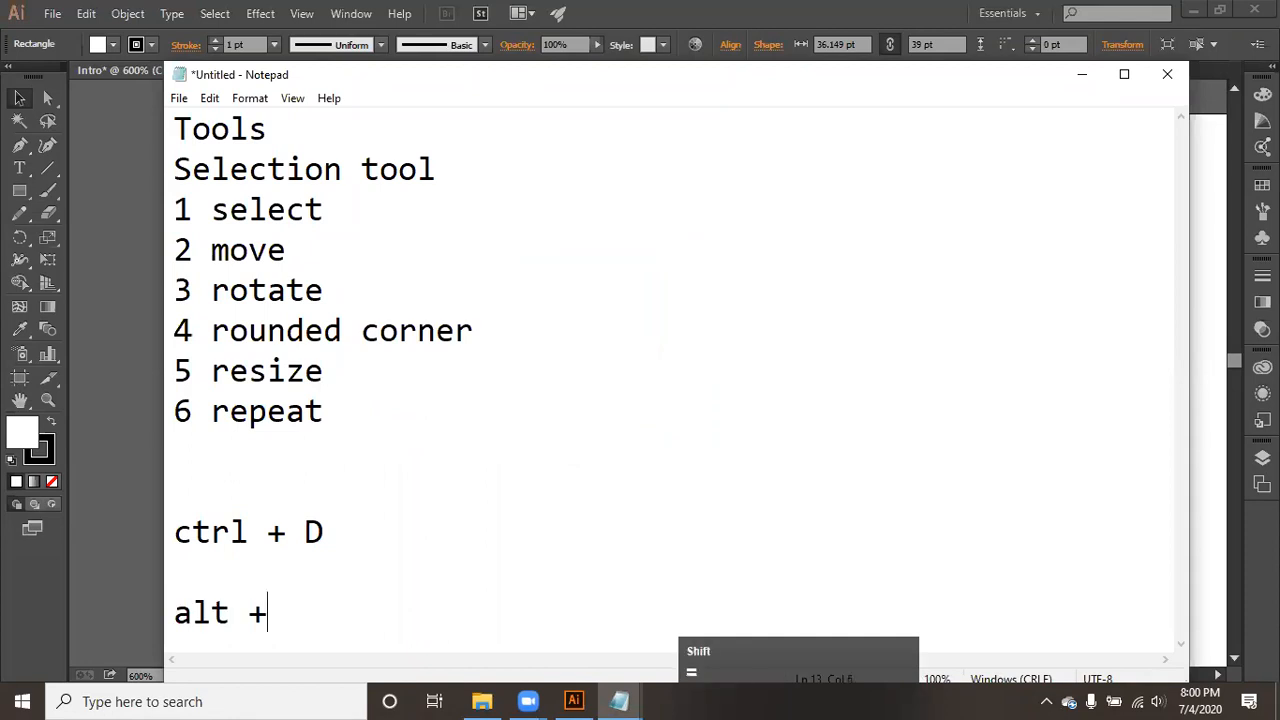
text( Drag)
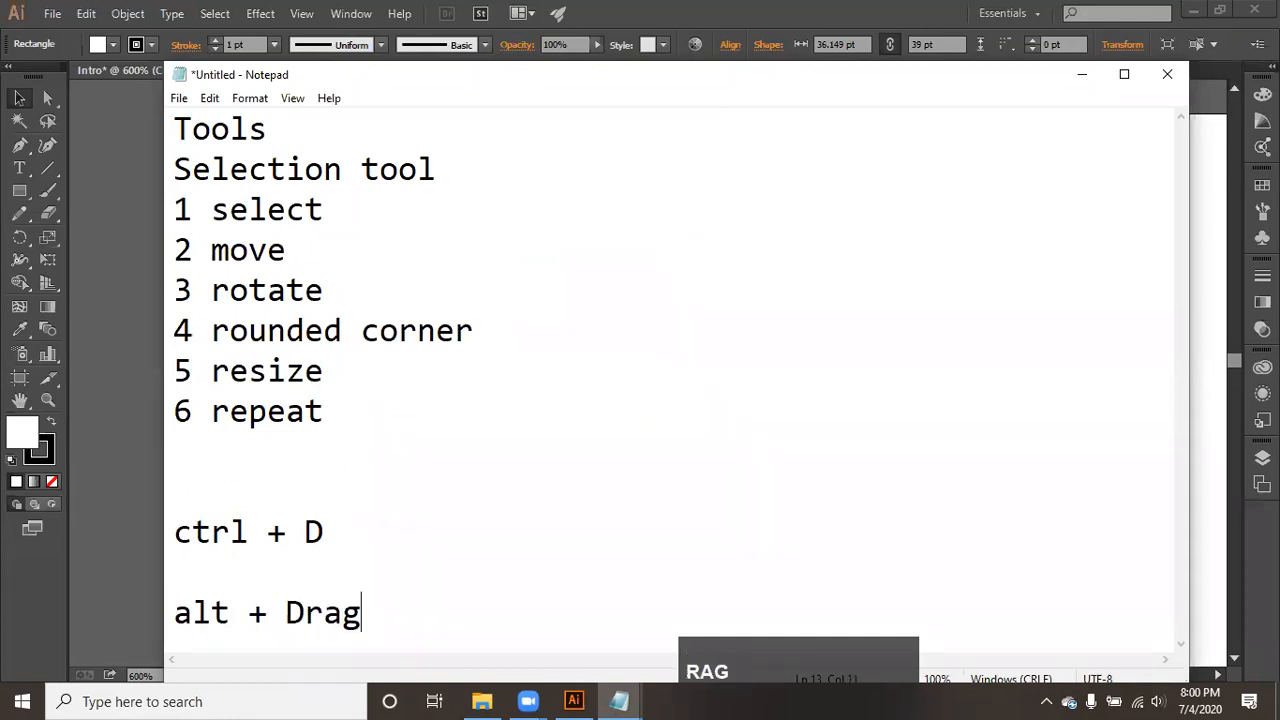
- Return to Illustrator and duplicate the rectangle horizontally to its right, leaving a small gap between the two
click(121, 334)
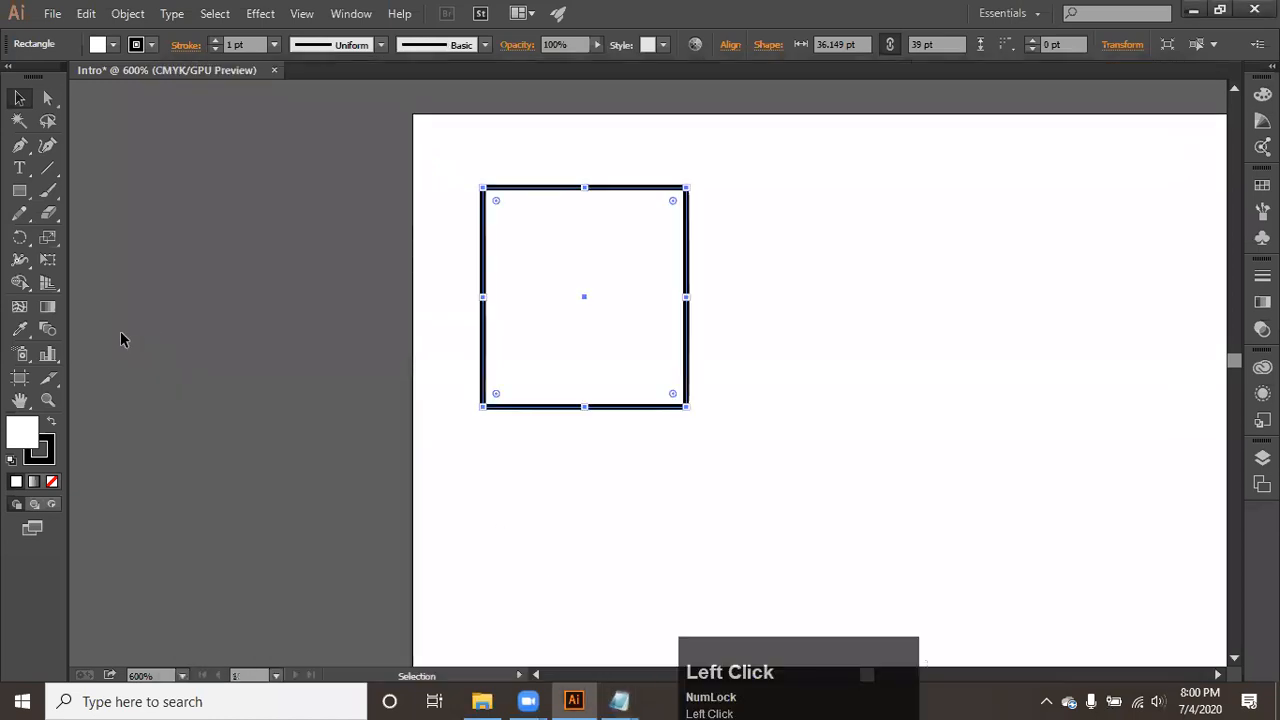
key(alt)
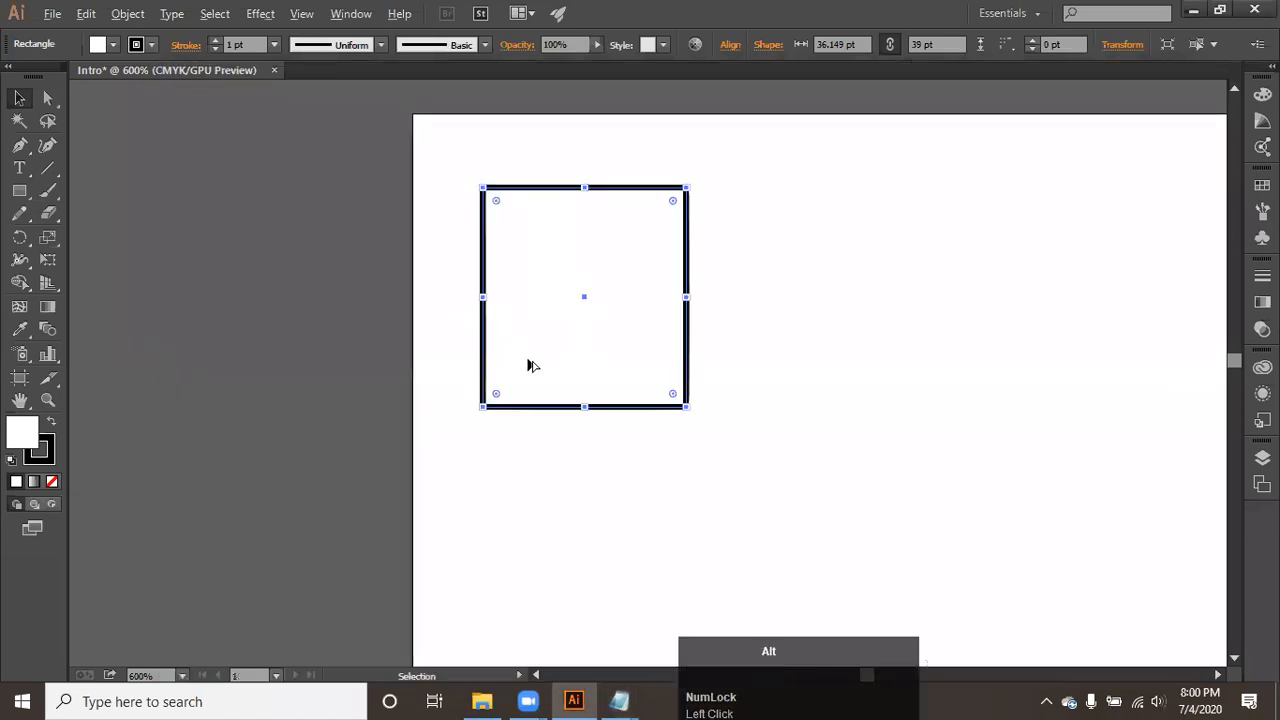
drag(513, 324, 443, 370)
scroll(757, 343, down, 4)
key(space)
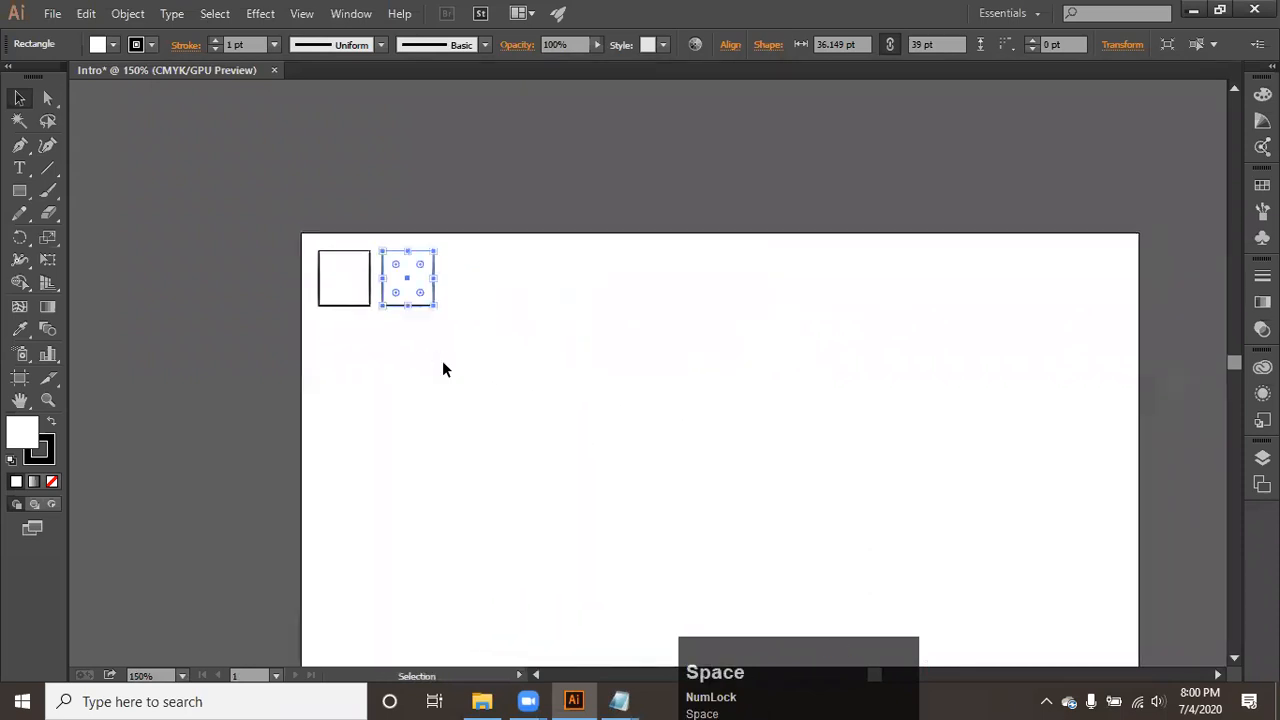
- Repeat the duplication with Transform Again until a row of 13 rectangles spans the artboard's width
key(ctrl+d)
key(ctrl+d)
key(ctrl+d)
key(ctrl+d)
key(ctrl+d)
key(ctrl+d)
key(ctrl+d)
key(ctrl+d)
key(ctrl+d)
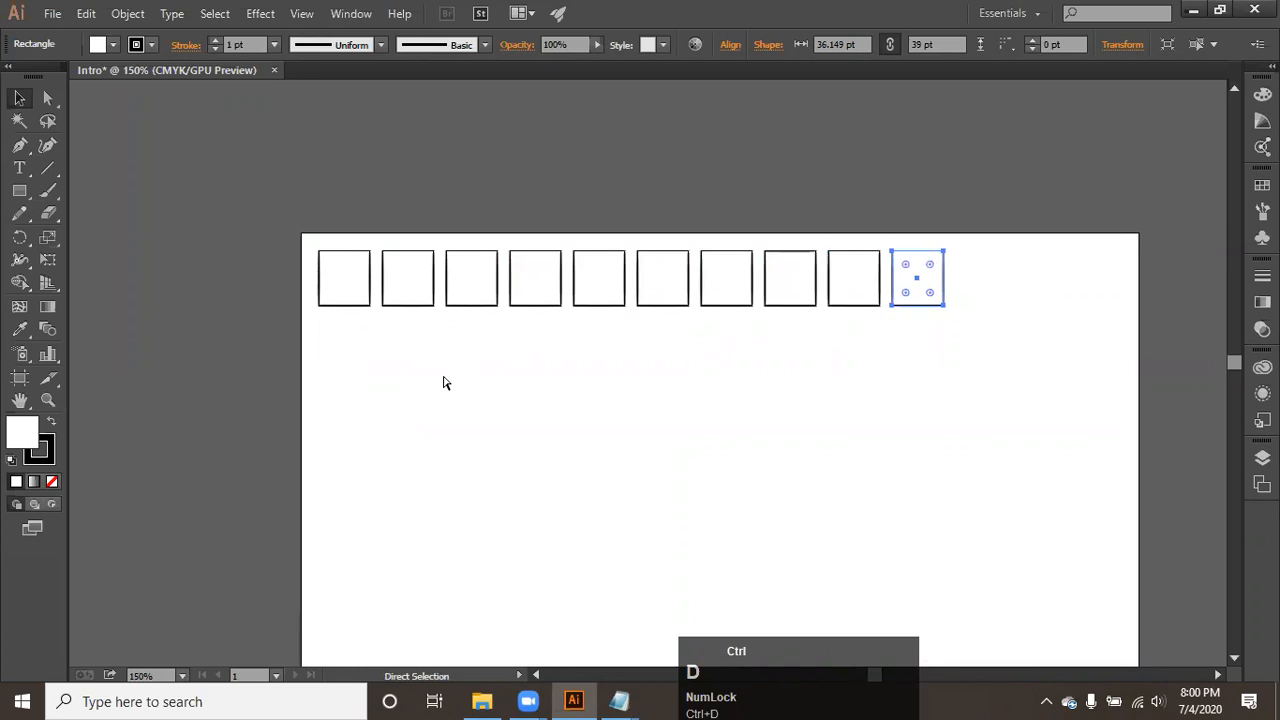
key(ctrl+d)
key(ctrl+d)
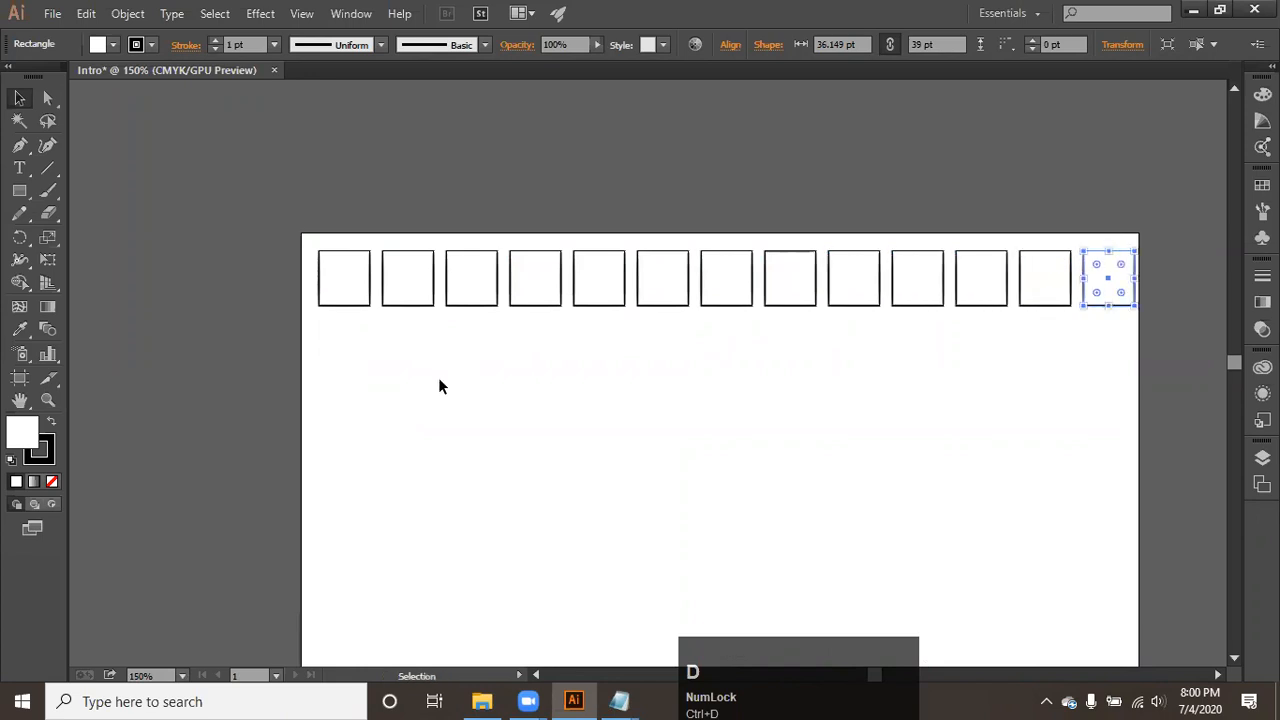
- Select the whole row of rectangles and duplicate it straight down, leaving a small gap below the original row
drag(541, 339, 617, 274)
scroll(394, 245, up, 3)
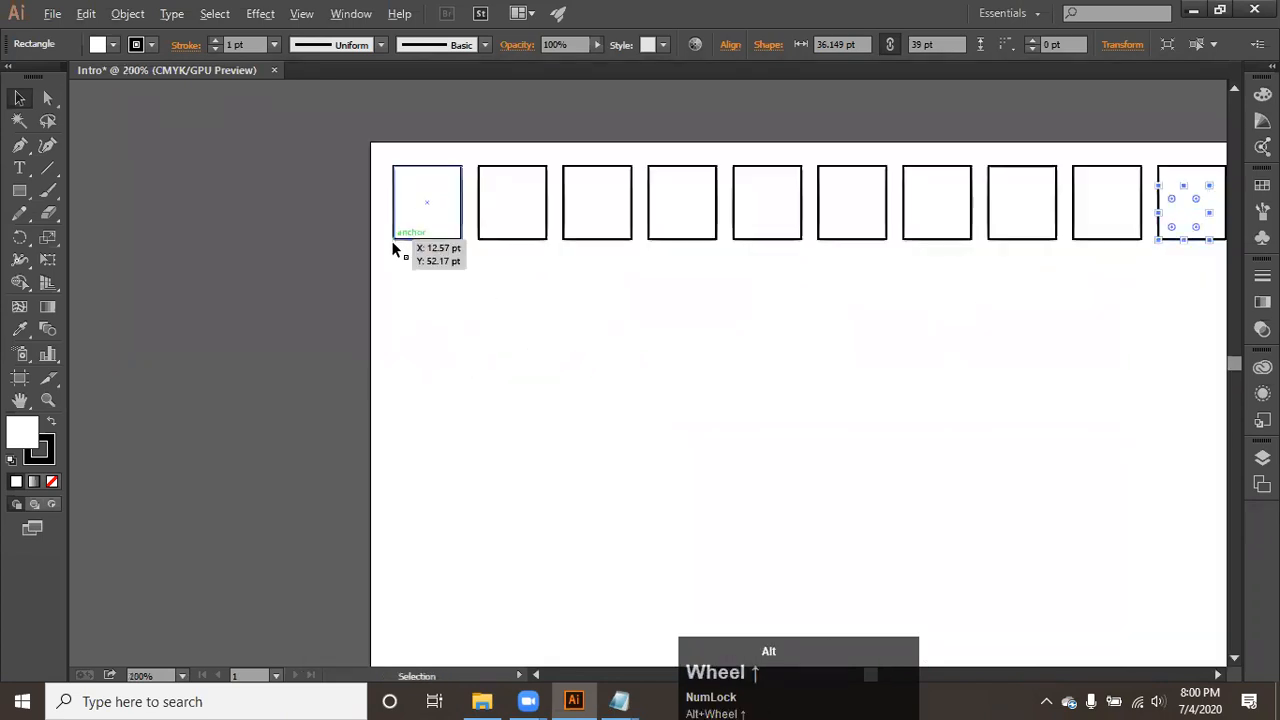
drag(444, 242, 428, 248)
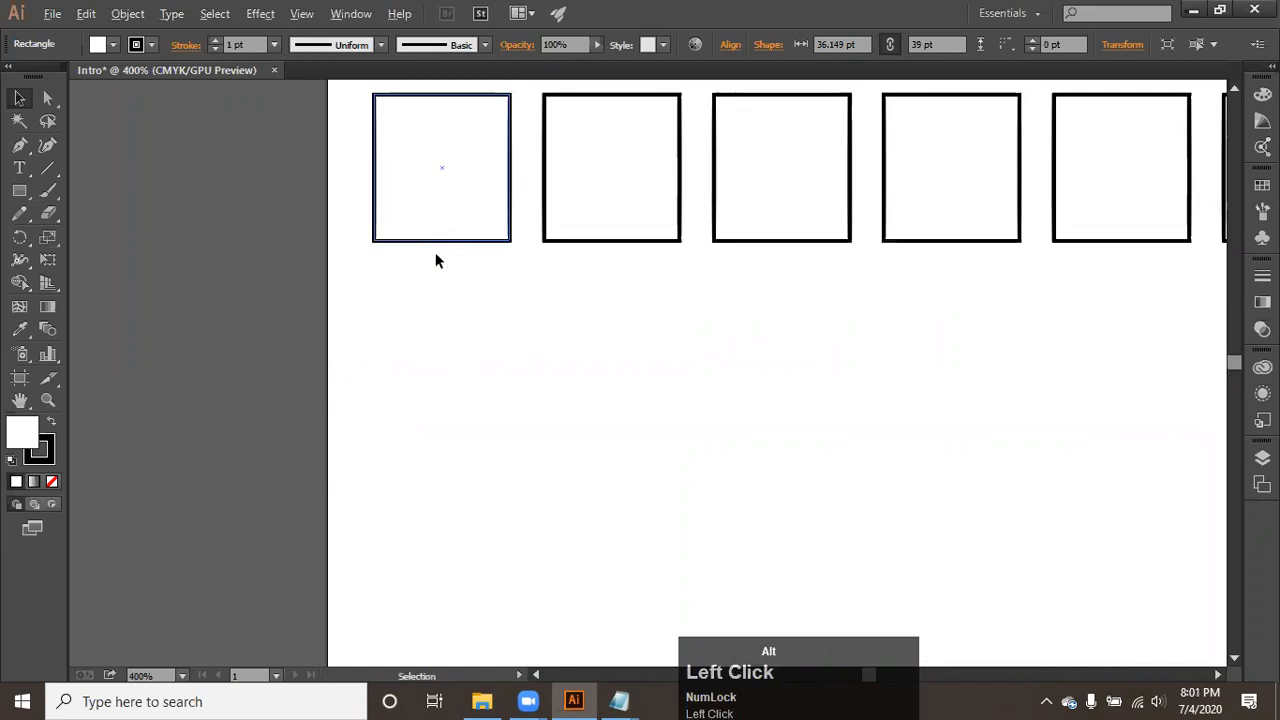
scroll(435, 252, down, 4)
drag(404, 321, 985, 200)
scroll(934, 240, up, 2)
scroll(935, 245, down, 1)
scroll(936, 245, down, 1)
drag(931, 243, 936, 310)
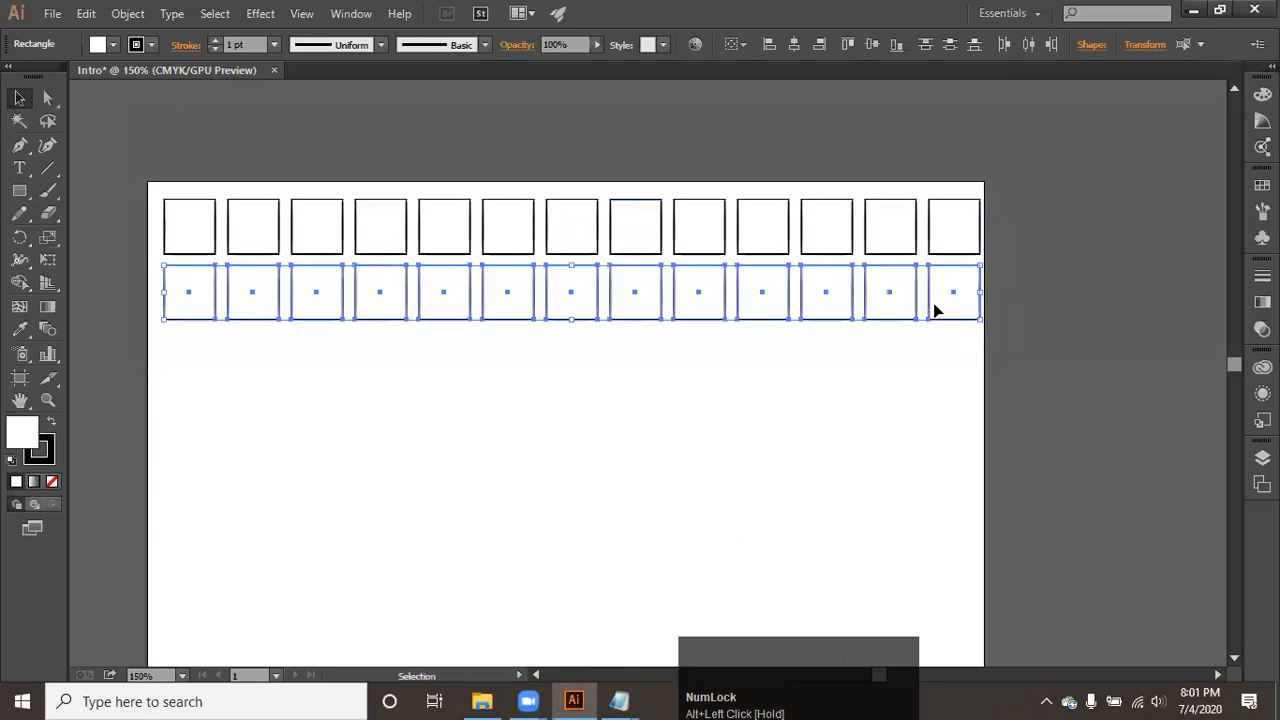
- Repeat the row duplication with Transform Again until the grid has six rows
key(ctrl+d)
key(ctrl+d)
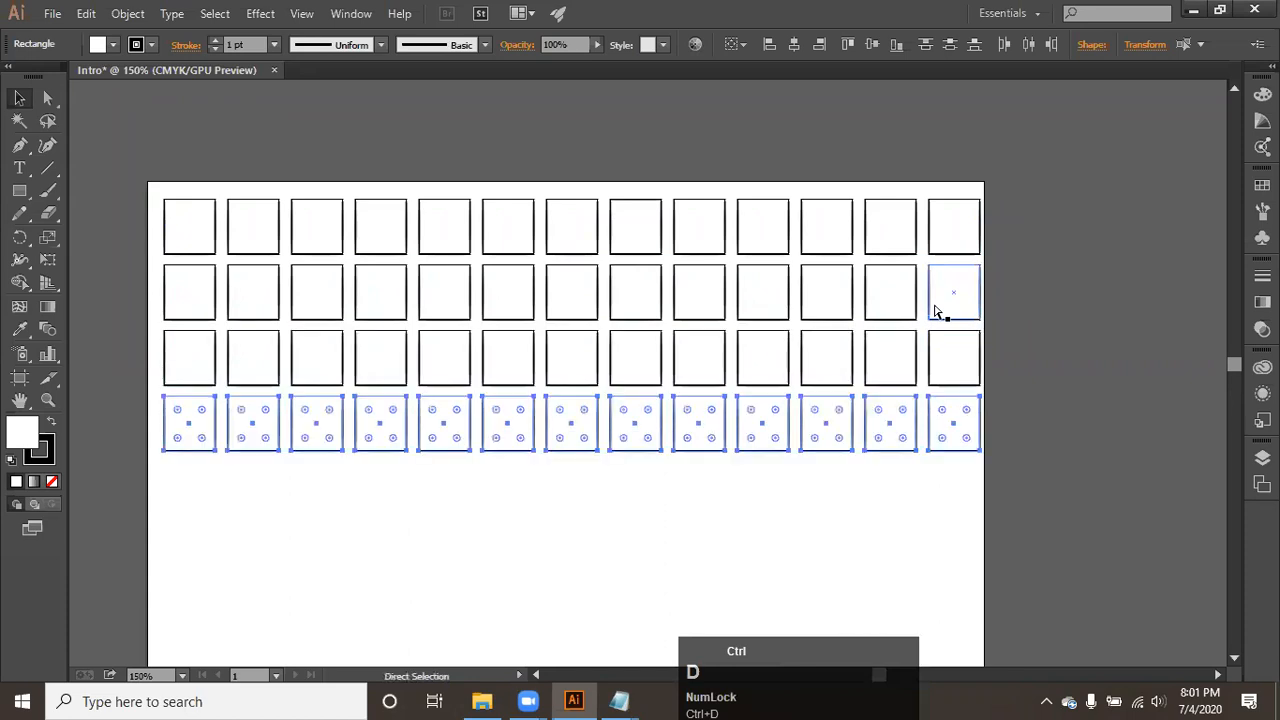
key(ctrl+d)
key(ctrl+d)
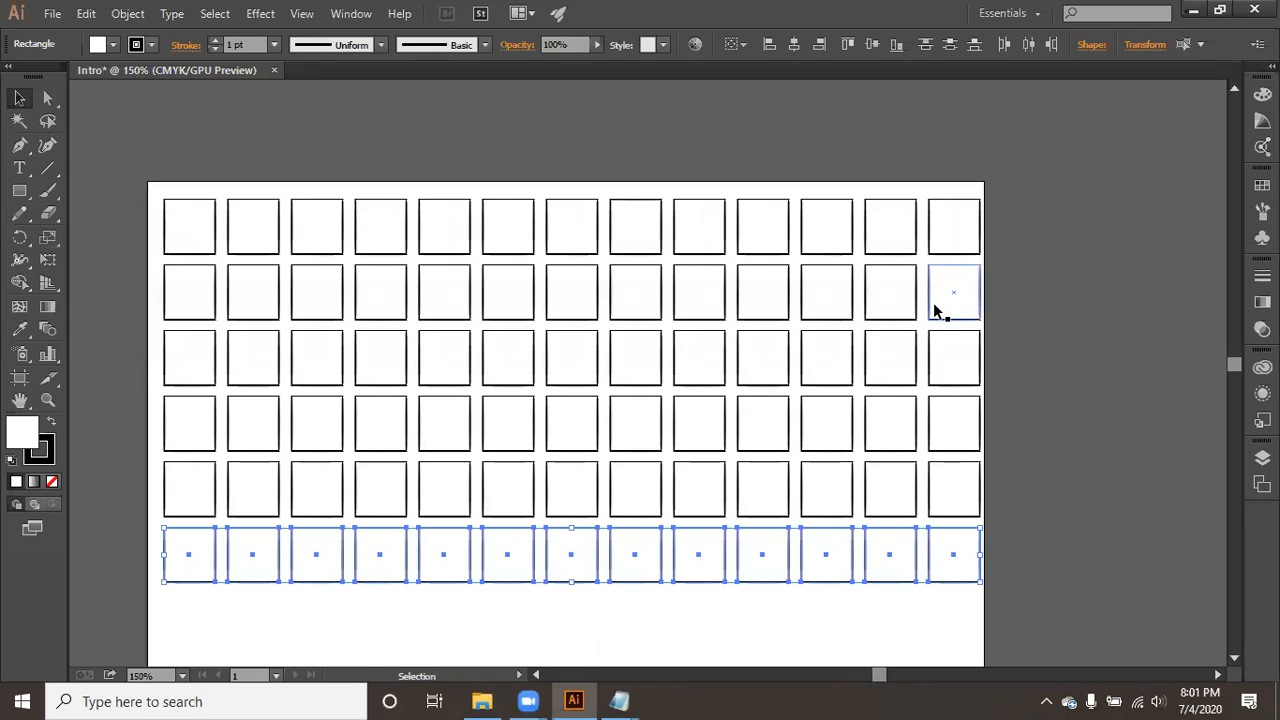
- Check the Tools note in Notepad, return to Illustrator and delete the entire grid of rectangles
click(628, 699)
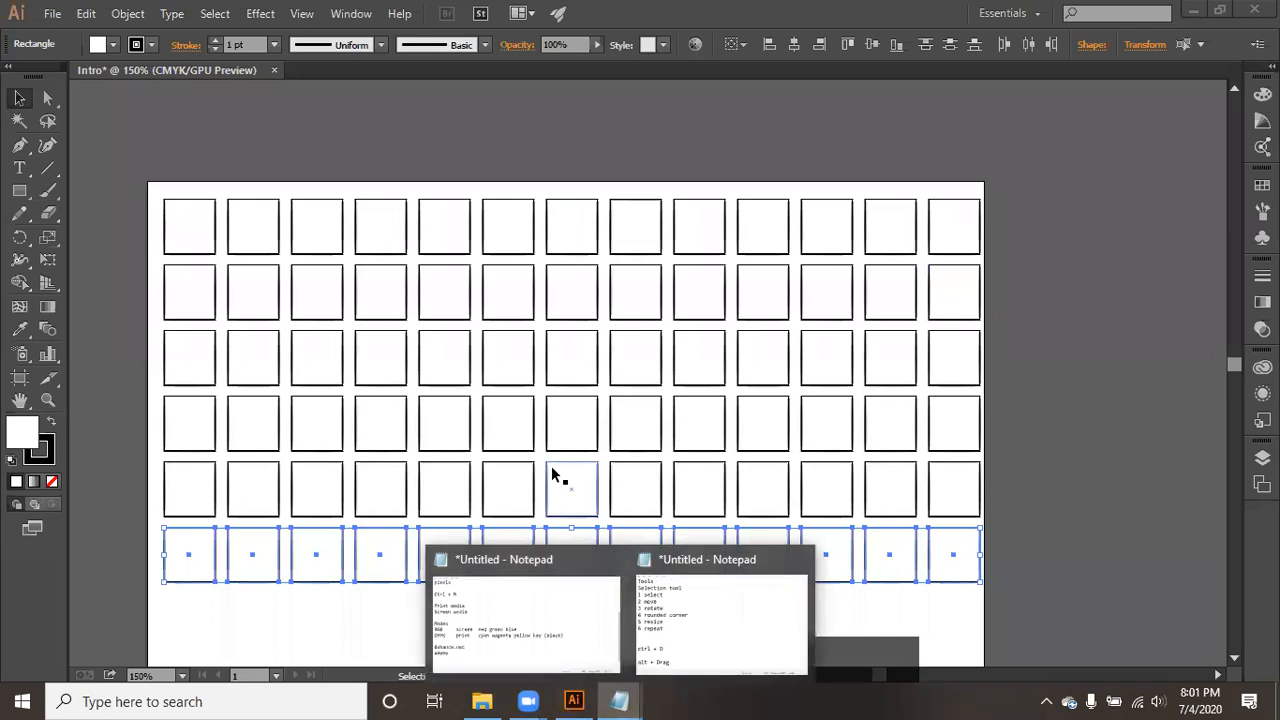
click(652, 605)
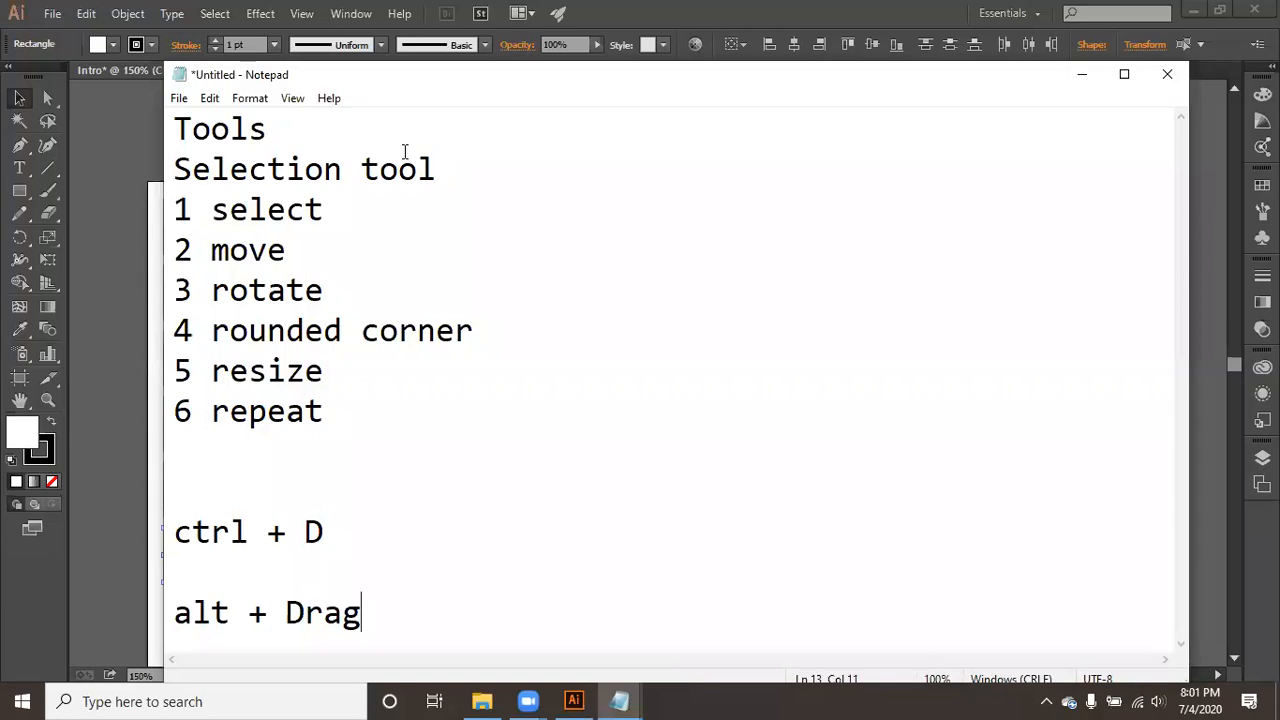
click(111, 154)
drag(143, 160, 1065, 636)
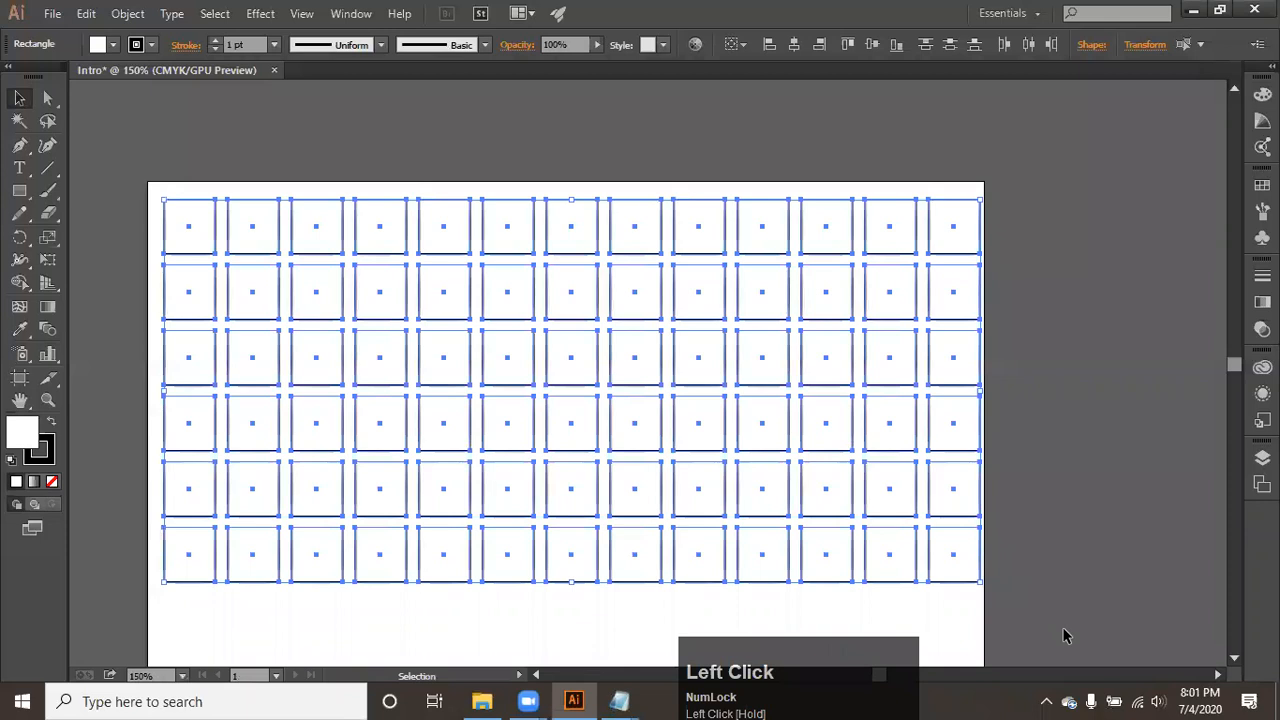
key(Delete)
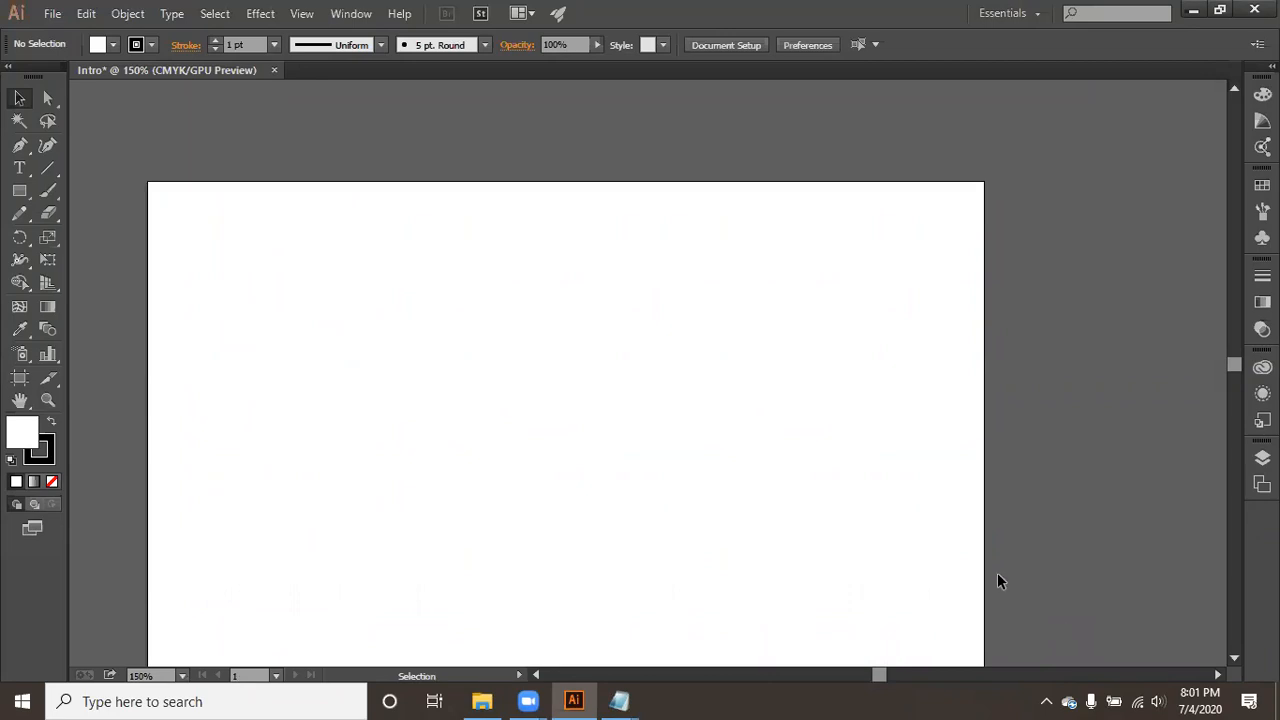
- Switch to the Tools note in Notepad and remove the extra blank lines above and below "ctrl + D"
mouse_move(619, 701)
click(733, 572)
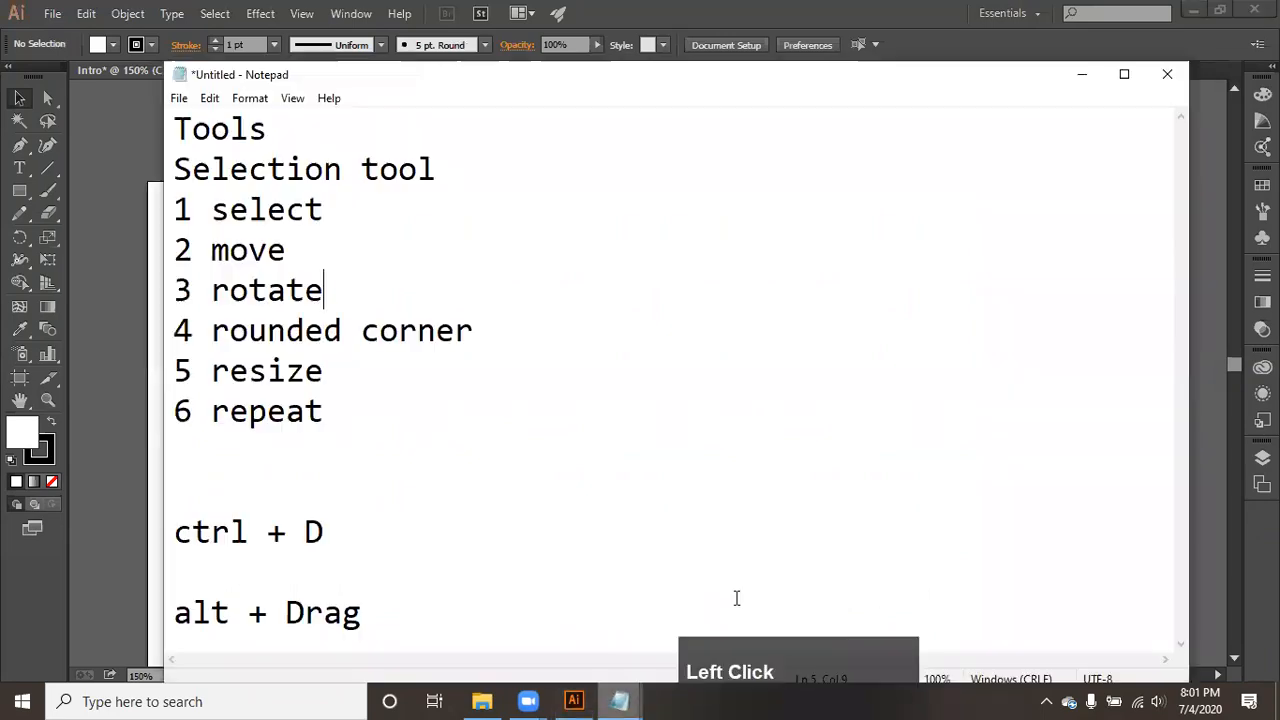
click(528, 450)
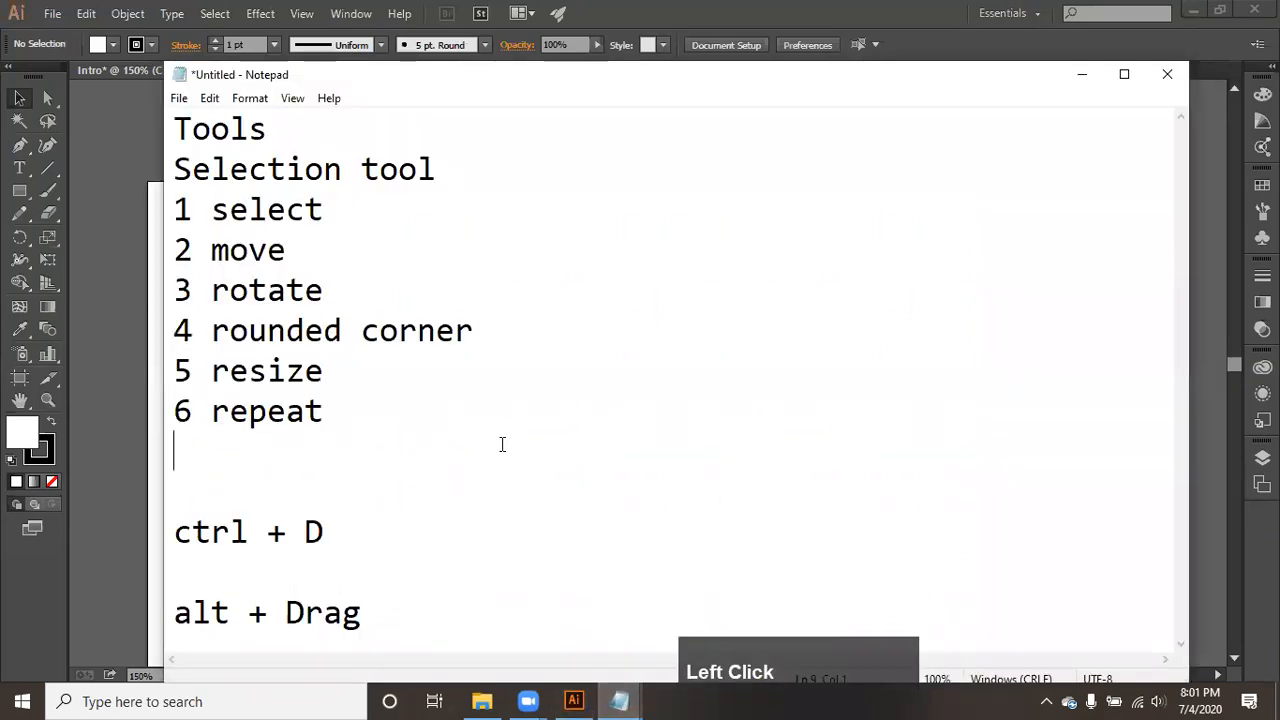
scroll(425, 579, down, 1)
click(318, 573)
key(Delete)
click(222, 491)
key(Delete)
- Add the heading "Direct selection tool" two lines below "alt + Drag" in the note
click(376, 531)
key(Return)
key(Return)
text(Direac)
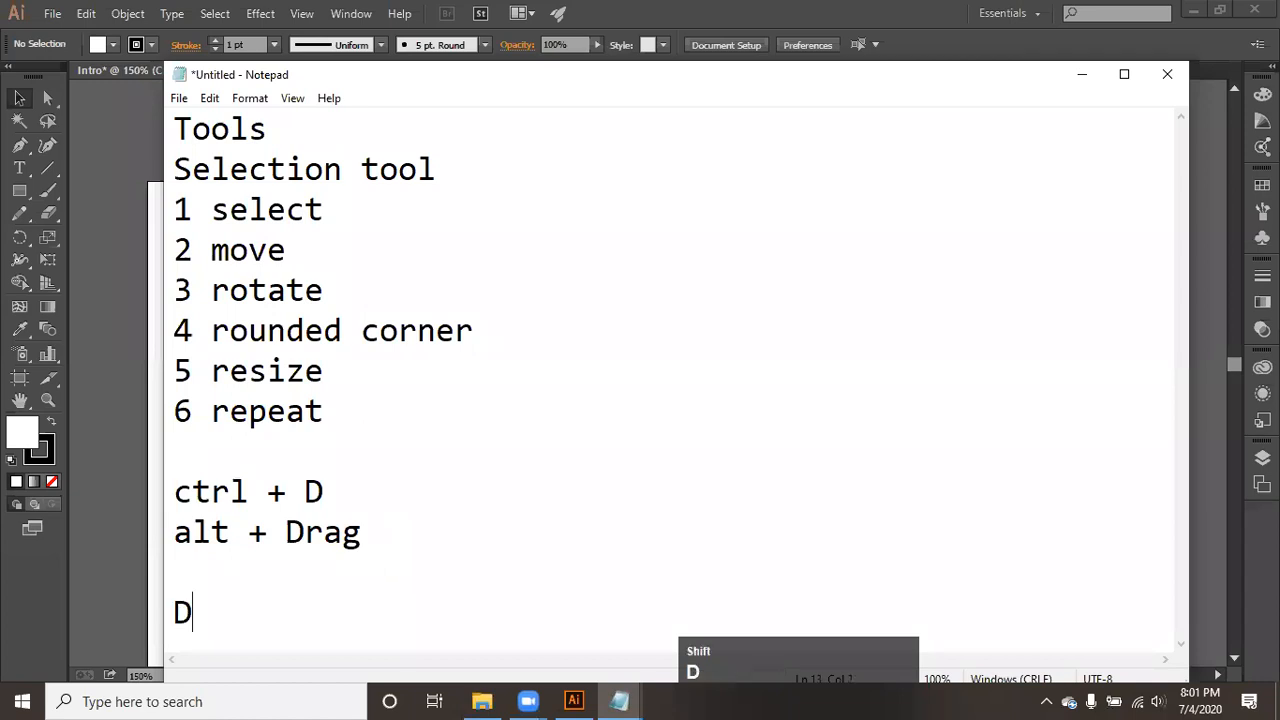
key(BackSpace)
key(BackSpace)
text(ct )
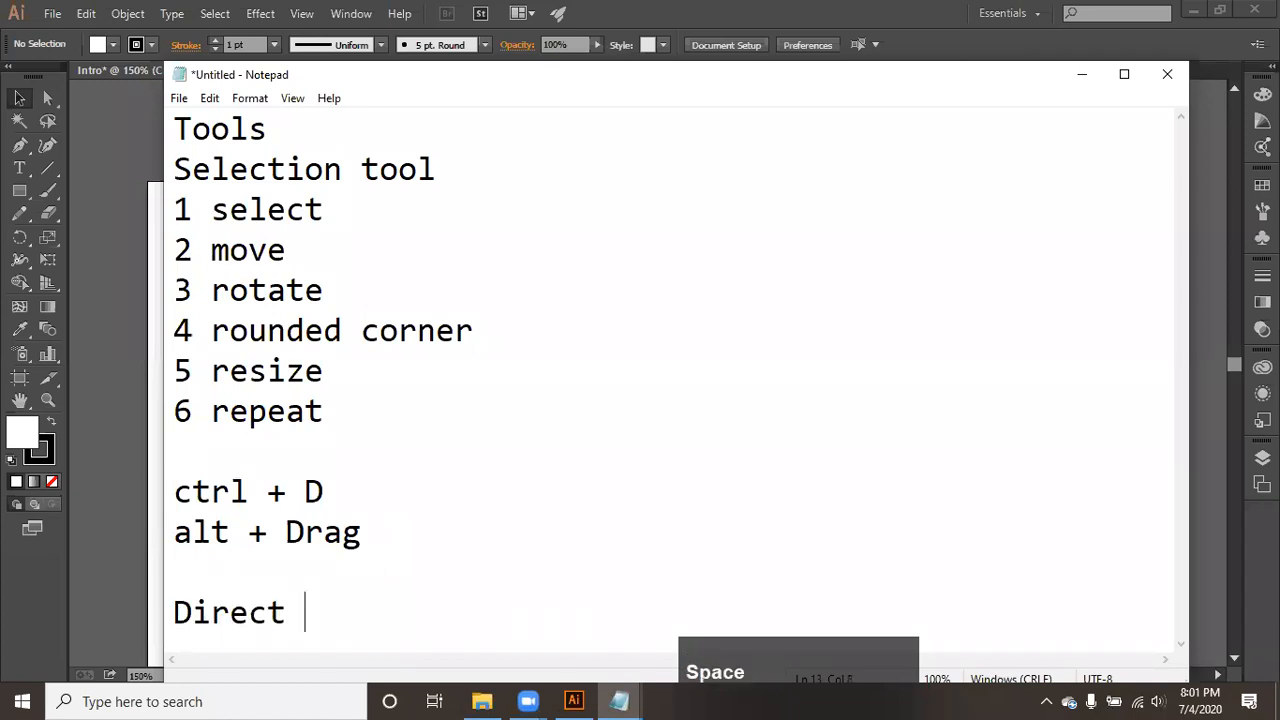
text(sele)
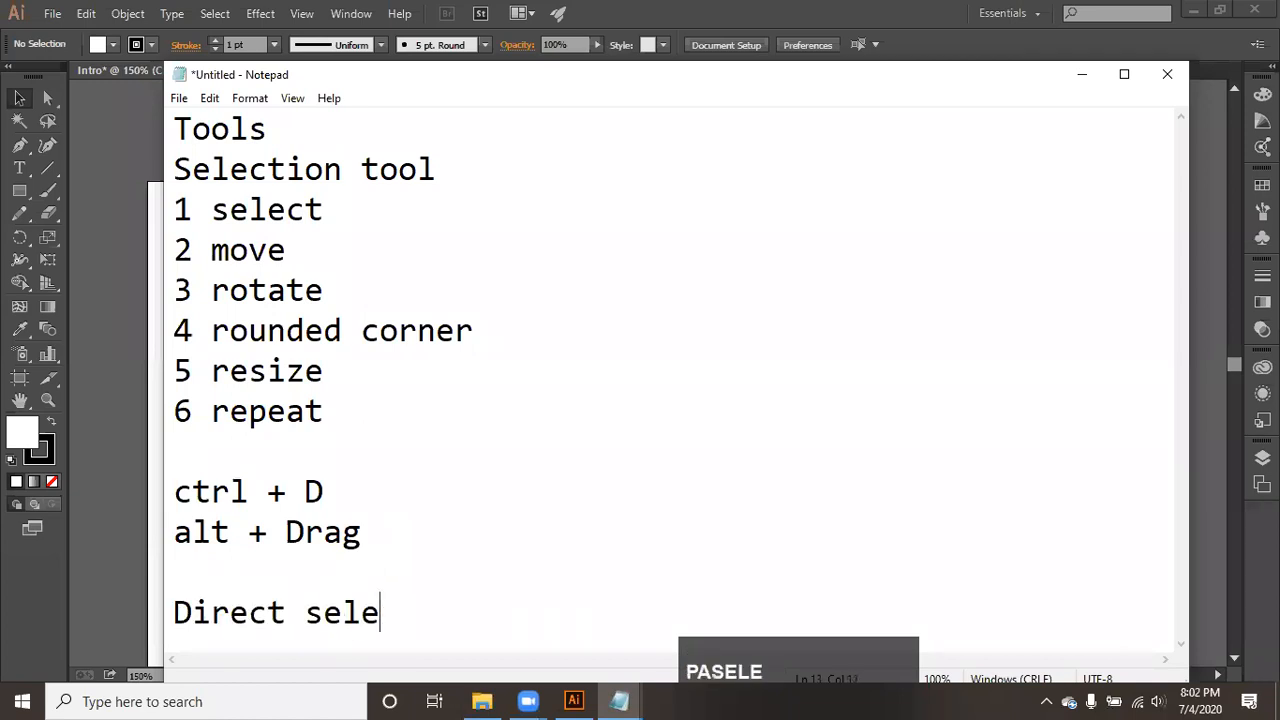
text(ction tool)
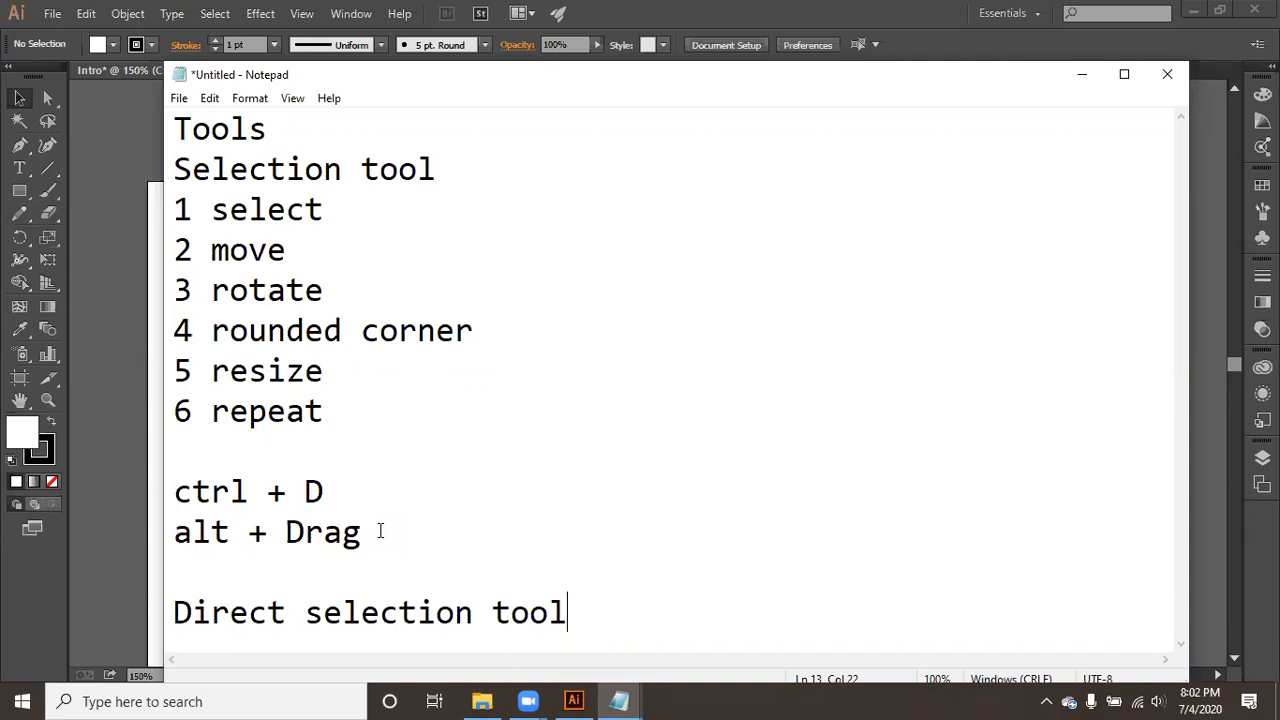
- Return to Illustrator and draw a horizontal line with the Line Segment tool across the left half of the artboard
click(109, 288)
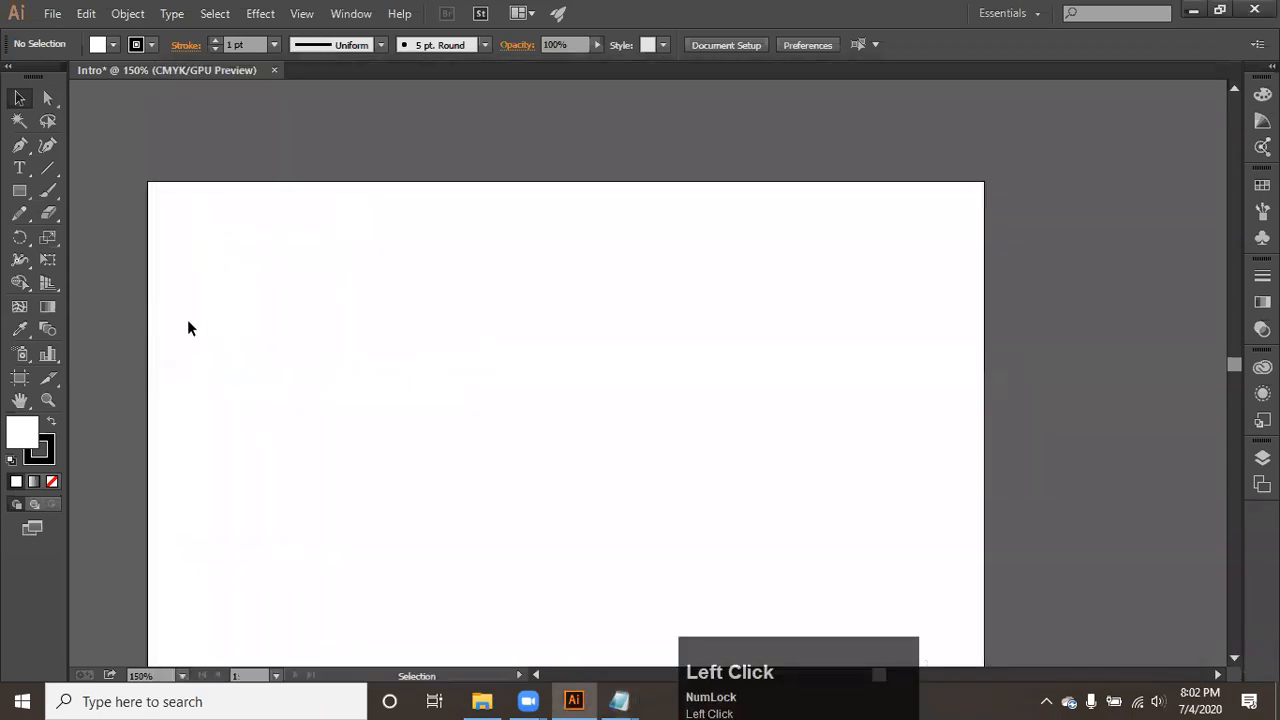
click(19, 191)
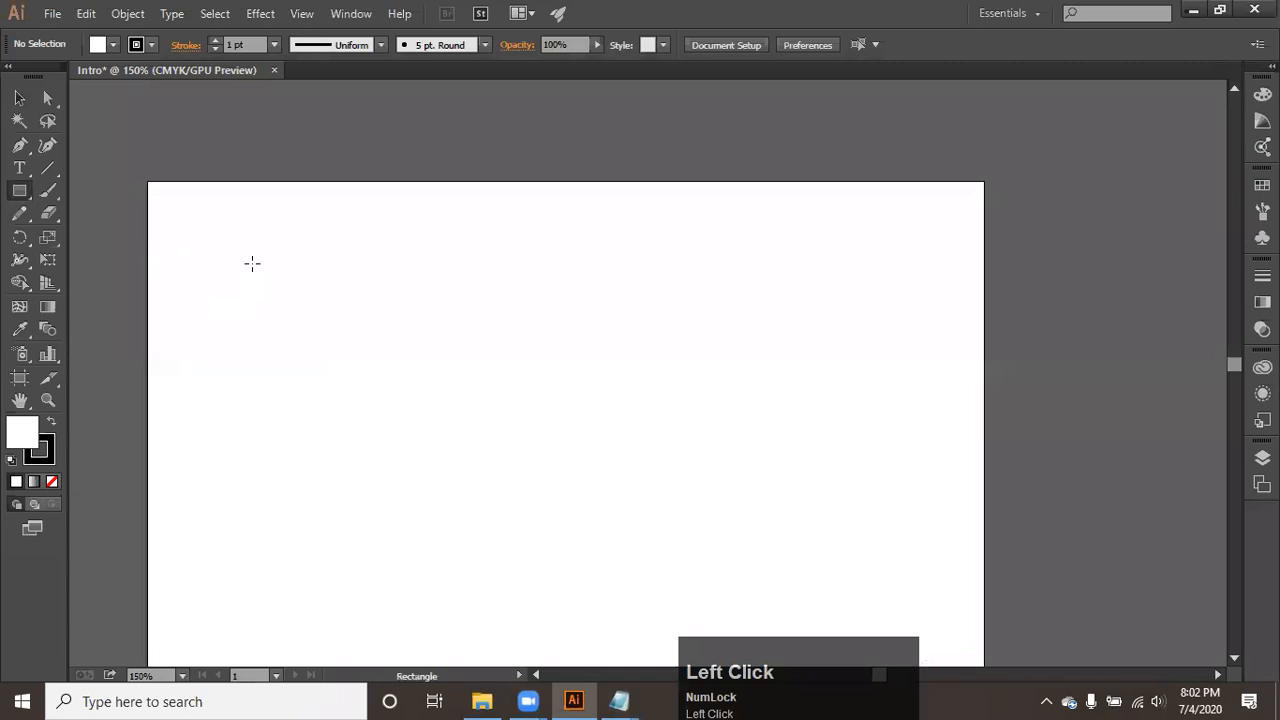
click(49, 166)
drag(265, 357, 617, 357)
click(19, 97)
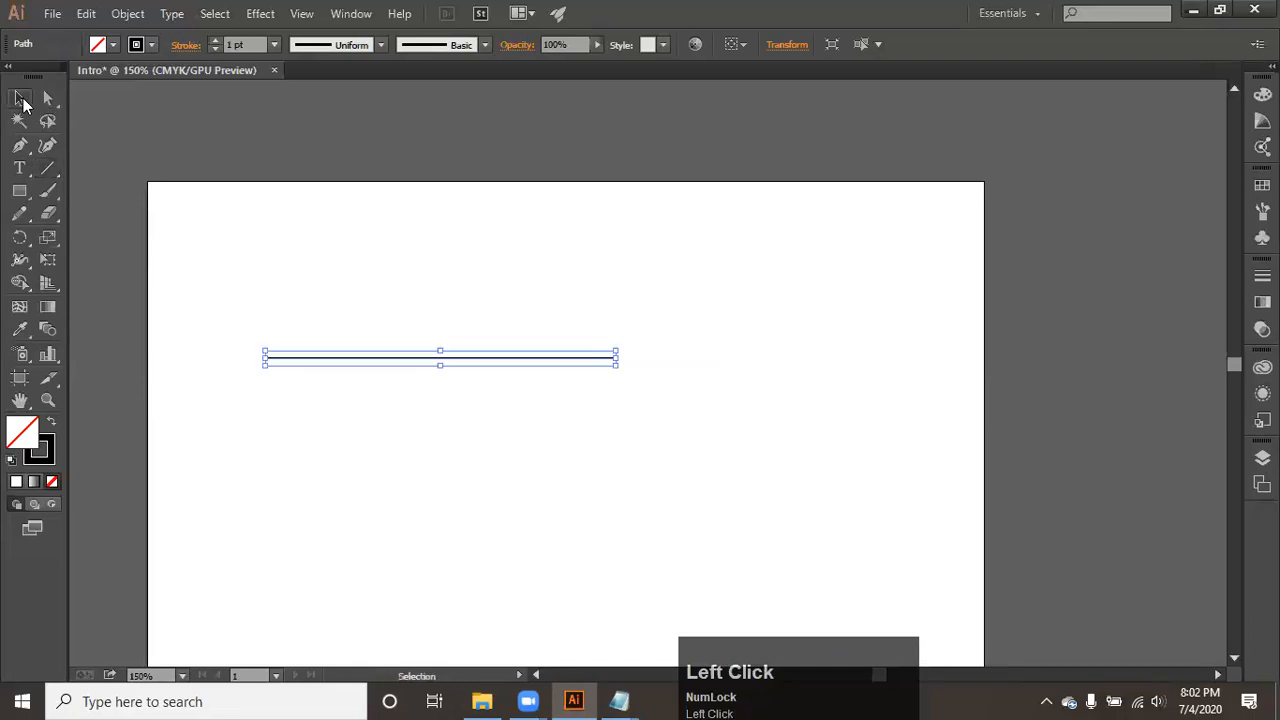
- Set the horizontal line's stroke to None and deselect it
click(40, 455)
click(54, 482)
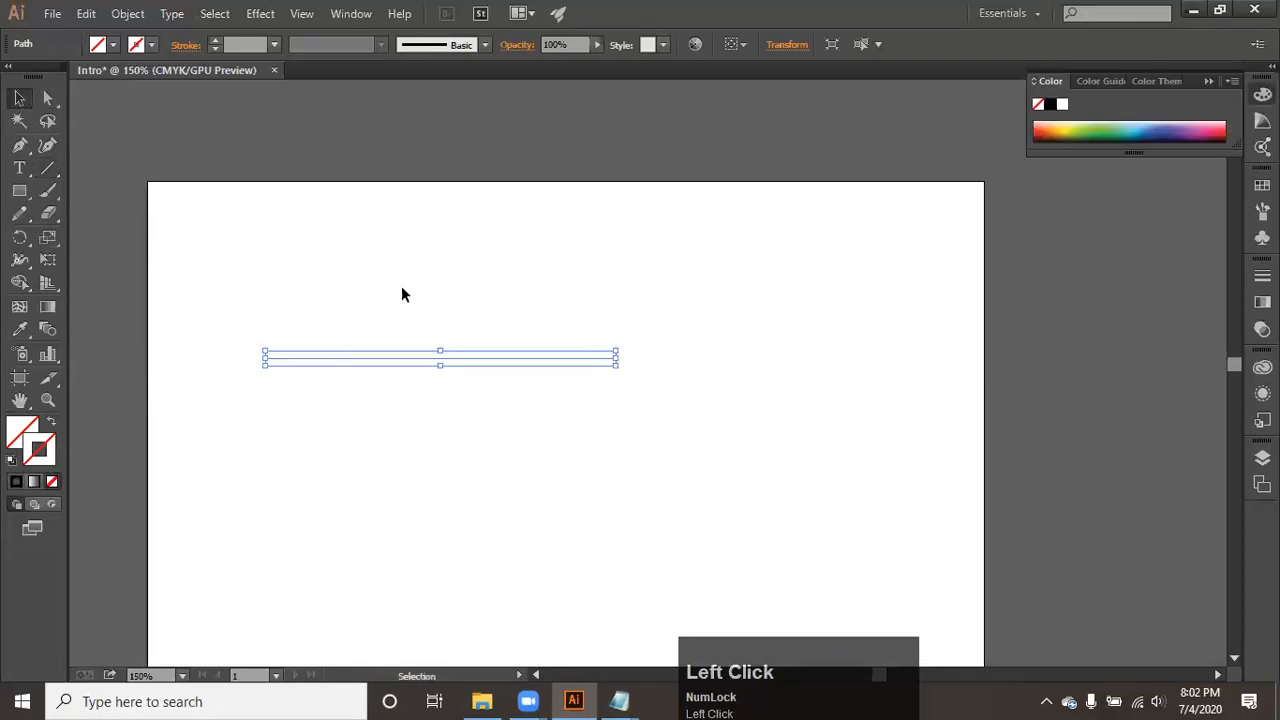
click(322, 294)
- Reselect the strokeless line and activate the Direct Selection tool to show its anchor points
mouse_move(258, 348)
mouse_down()
mouse_move(577, 556)
mouse_move(560, 540)
mouse_up()
scroll(350, 357, up, 2)
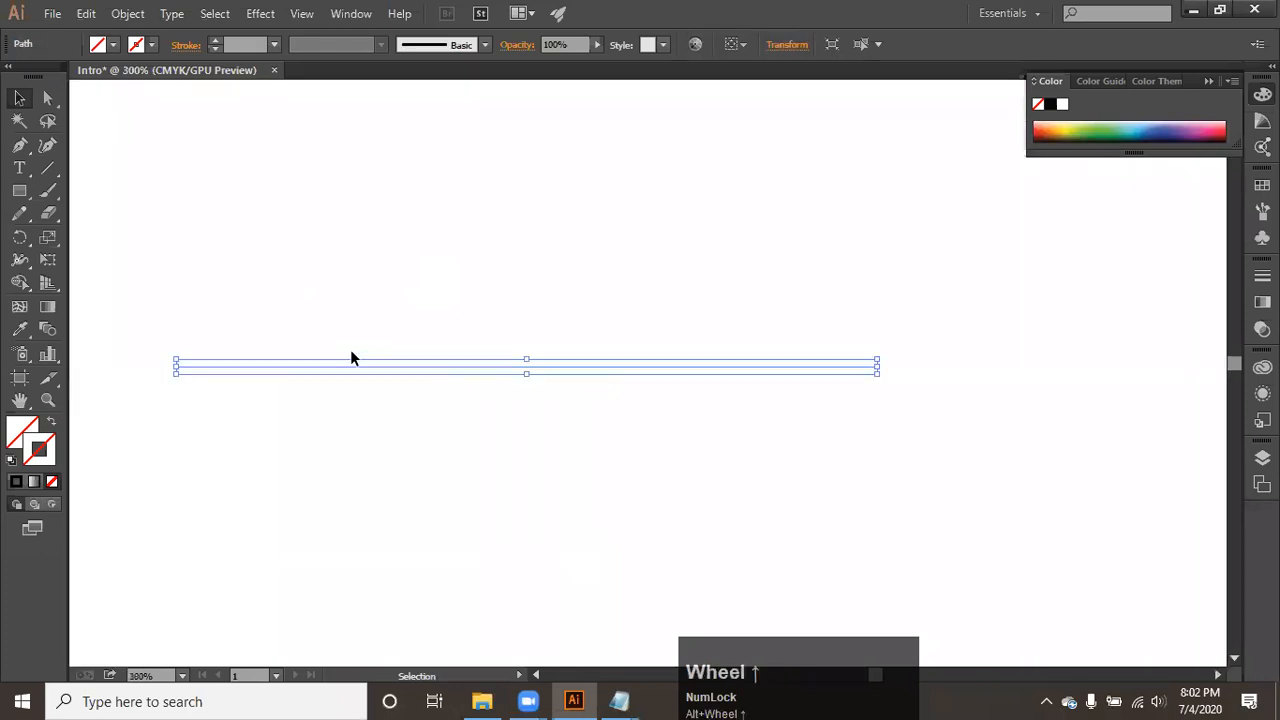
drag(405, 288, 500, 469)
click(47, 100)
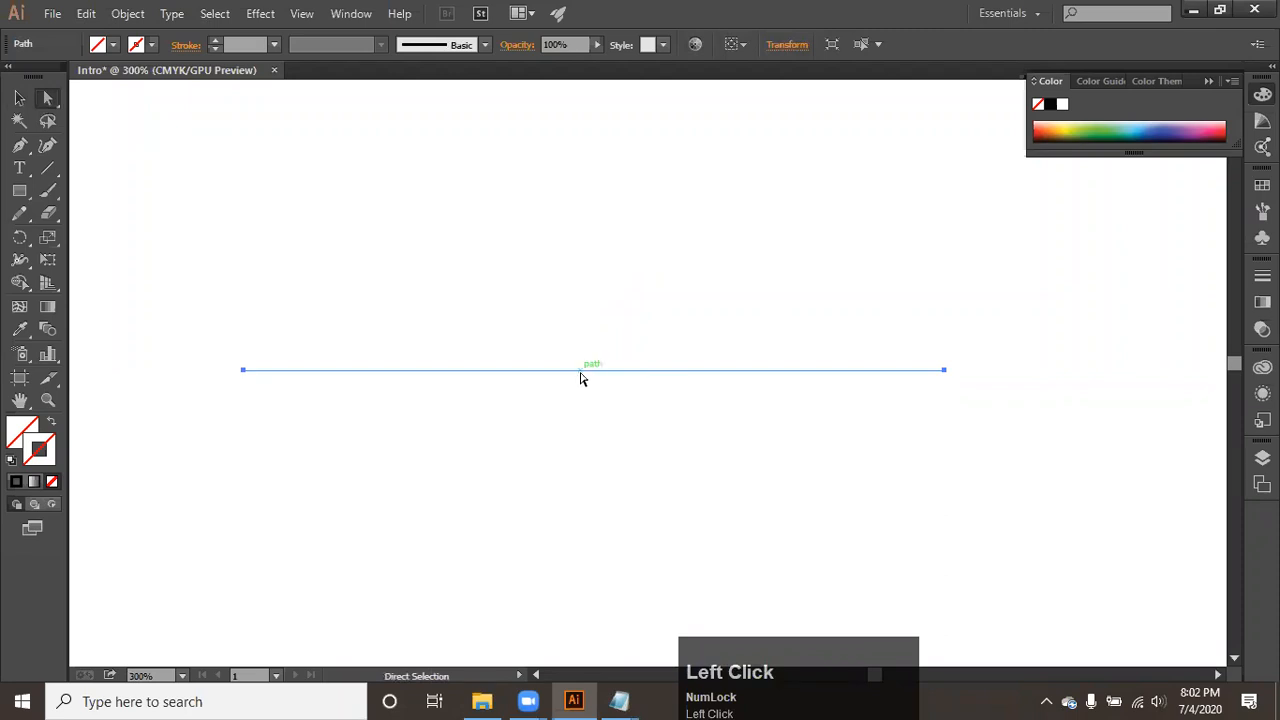
- Deselect the line, marquee-select only its left anchor point, and marquee-select the whole path with the Direct Selection tool
click(620, 263)
drag(197, 283, 854, 517)
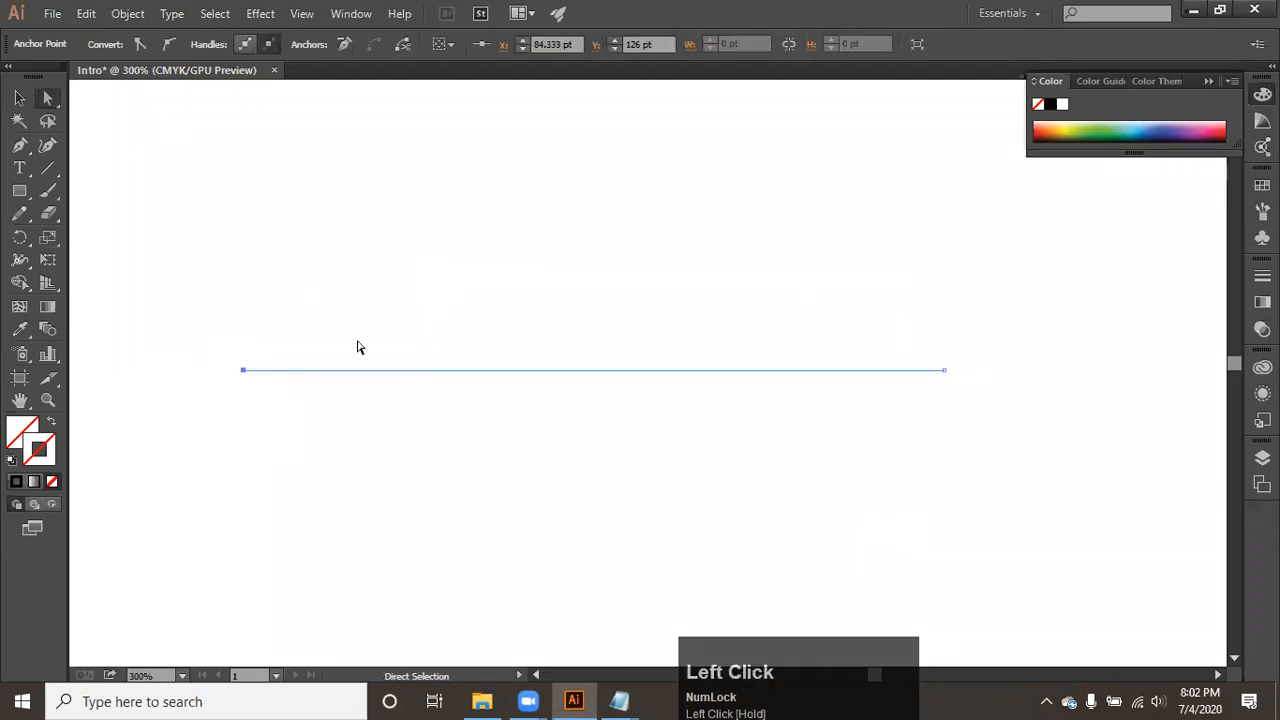
drag(228, 346, 960, 530)
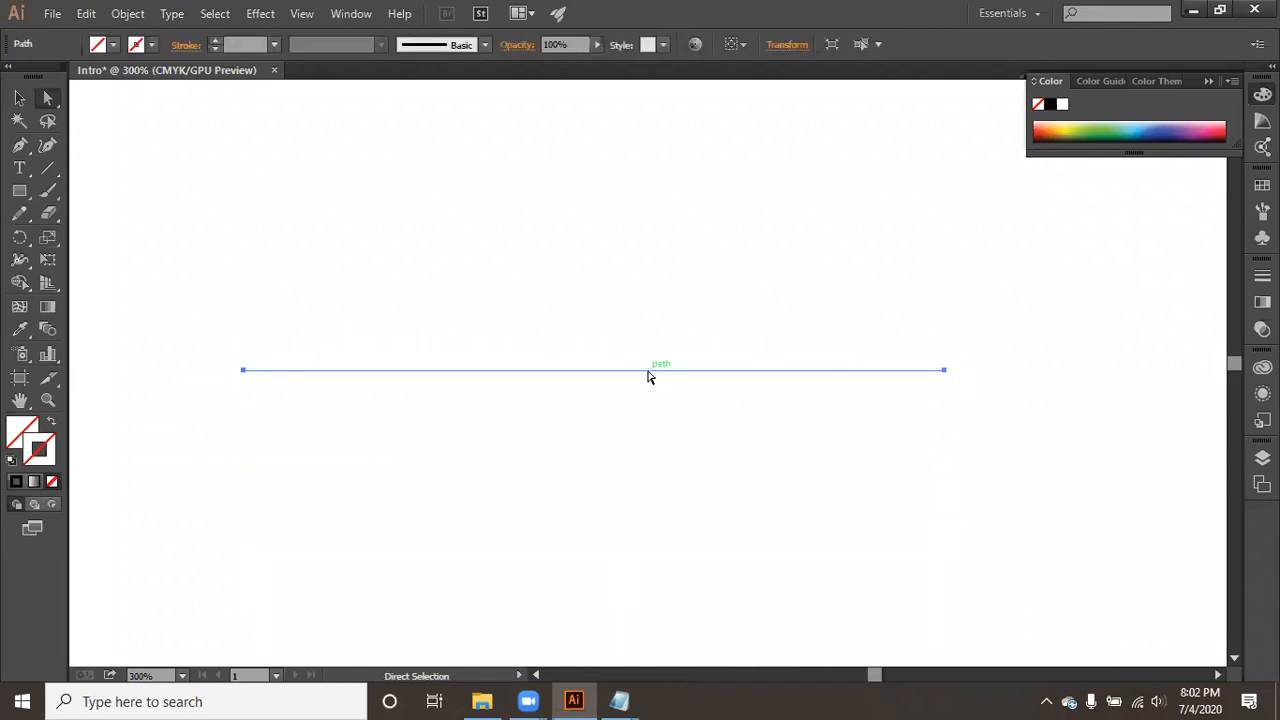
- Switch to the Notepad note on Illustrator concepts and highlight the terms "Path" and "Anchor", followed by the meeting details
click(619, 701)
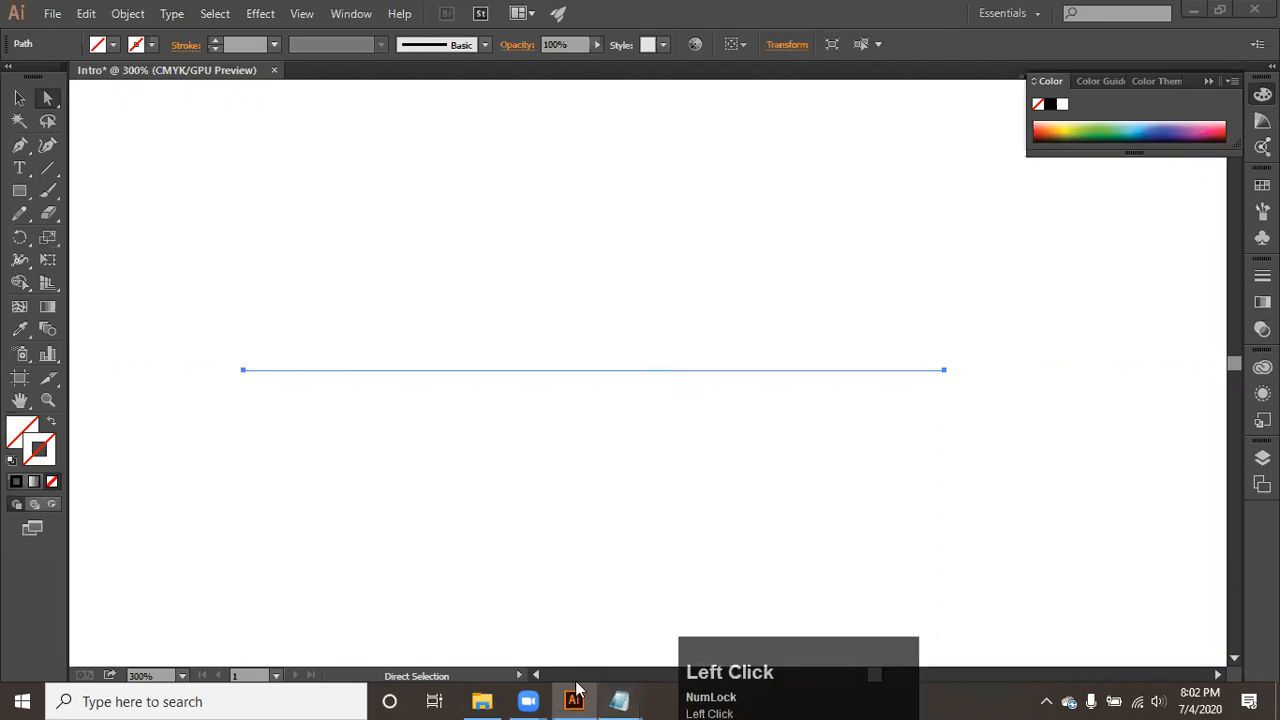
click(465, 625)
scroll(20, 310, up, 3)
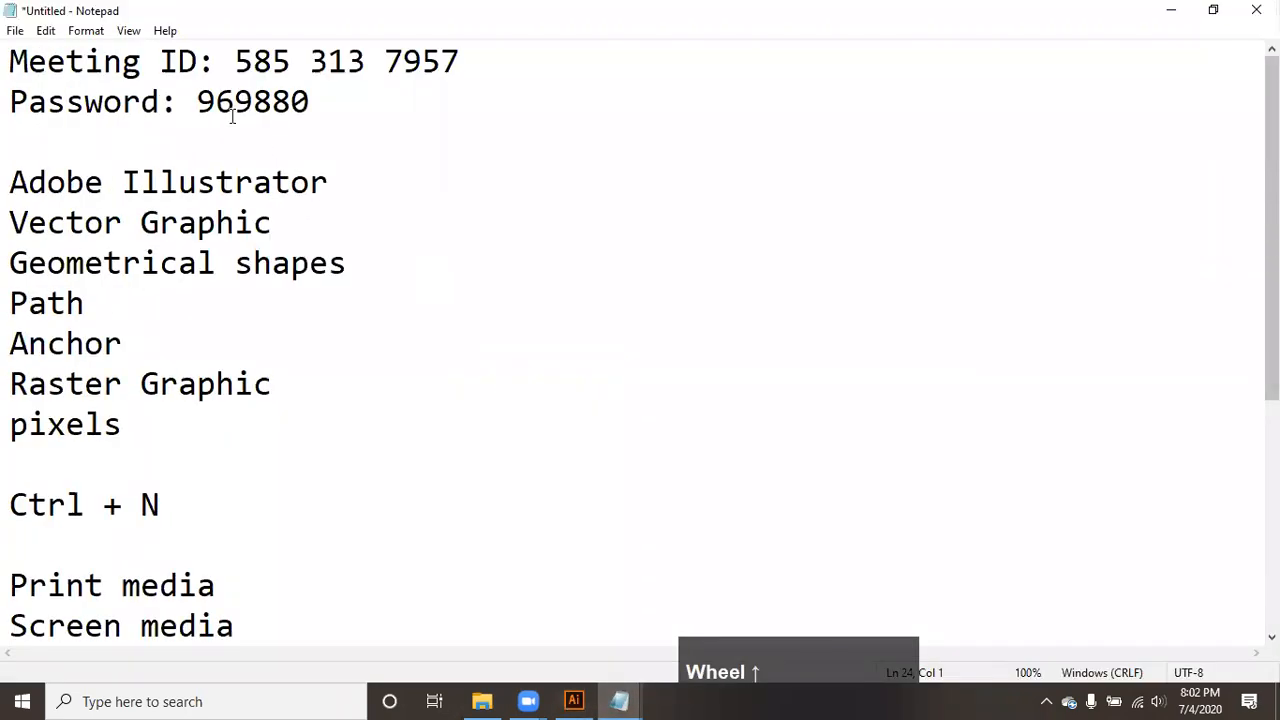
drag(146, 352, 8, 300)
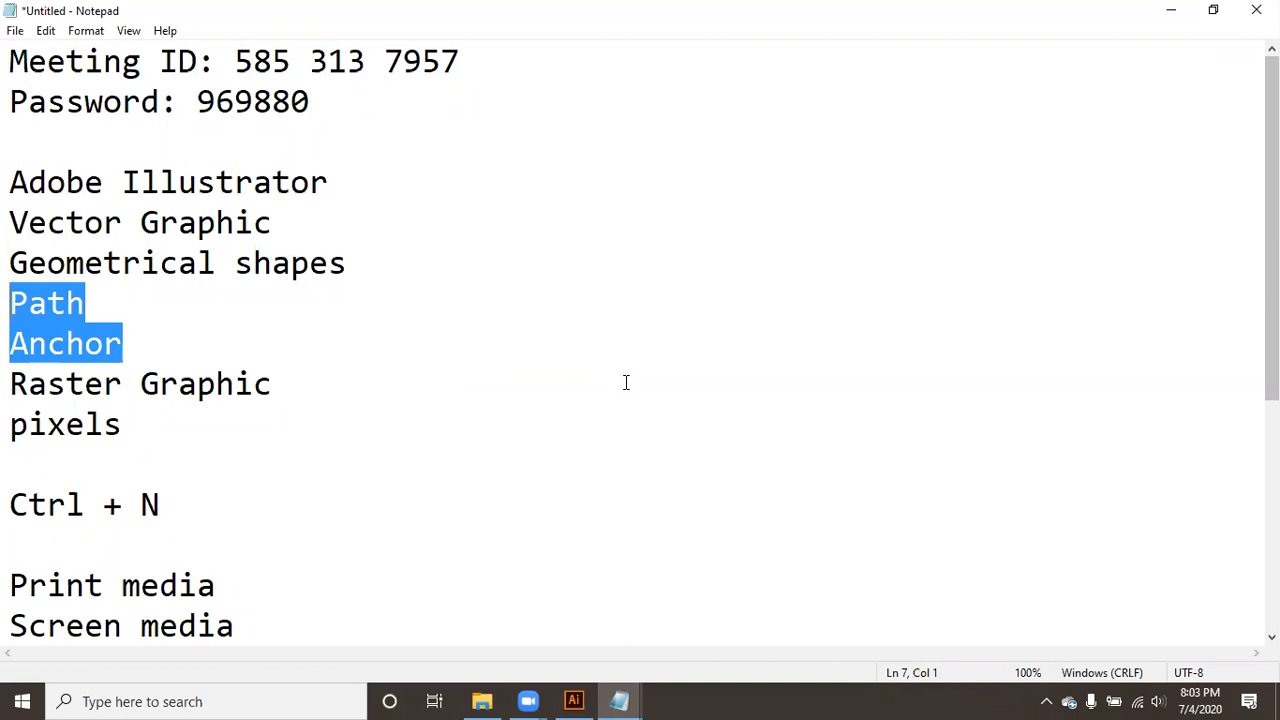
drag(350, 116, 8, 72)
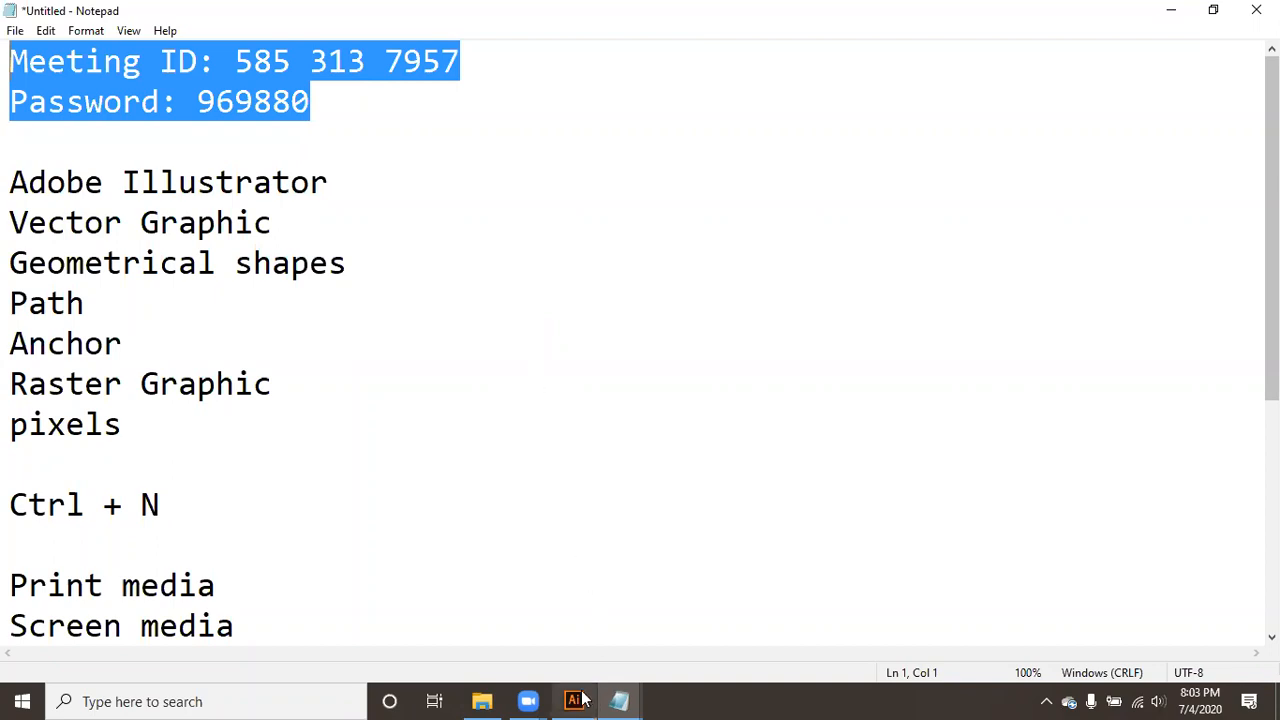
mouse_move(619, 699)
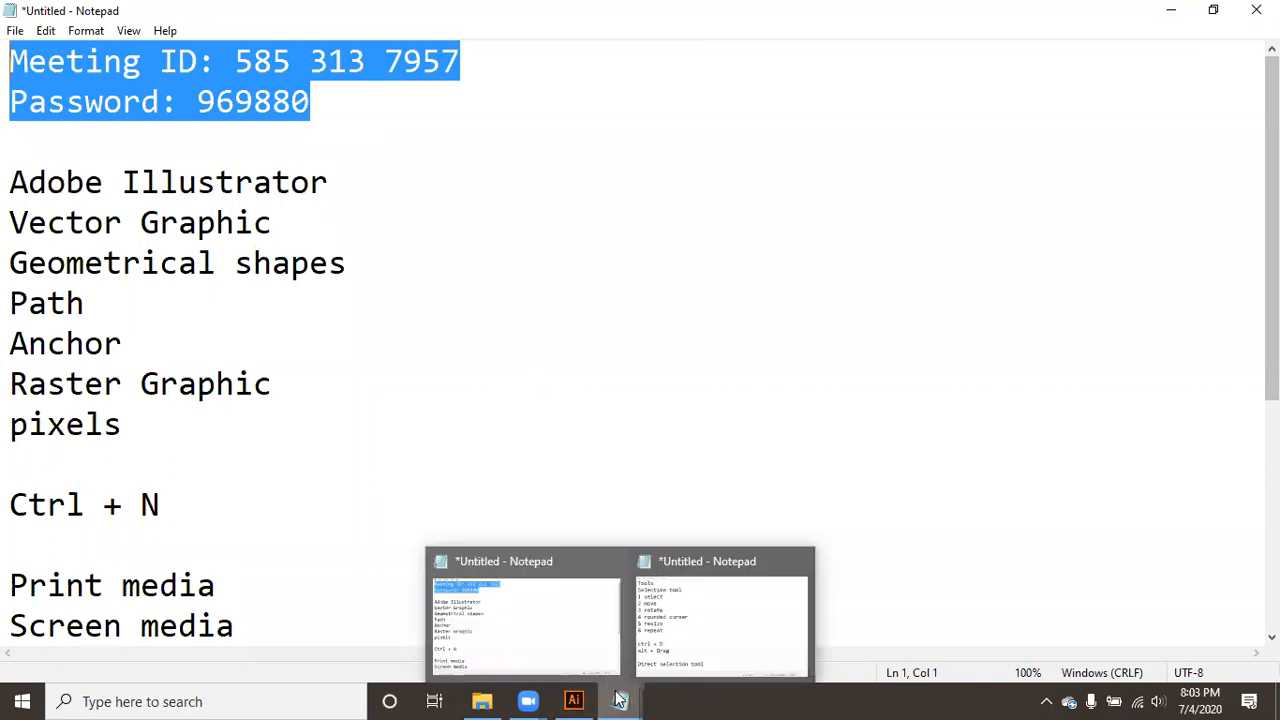
click(560, 645)
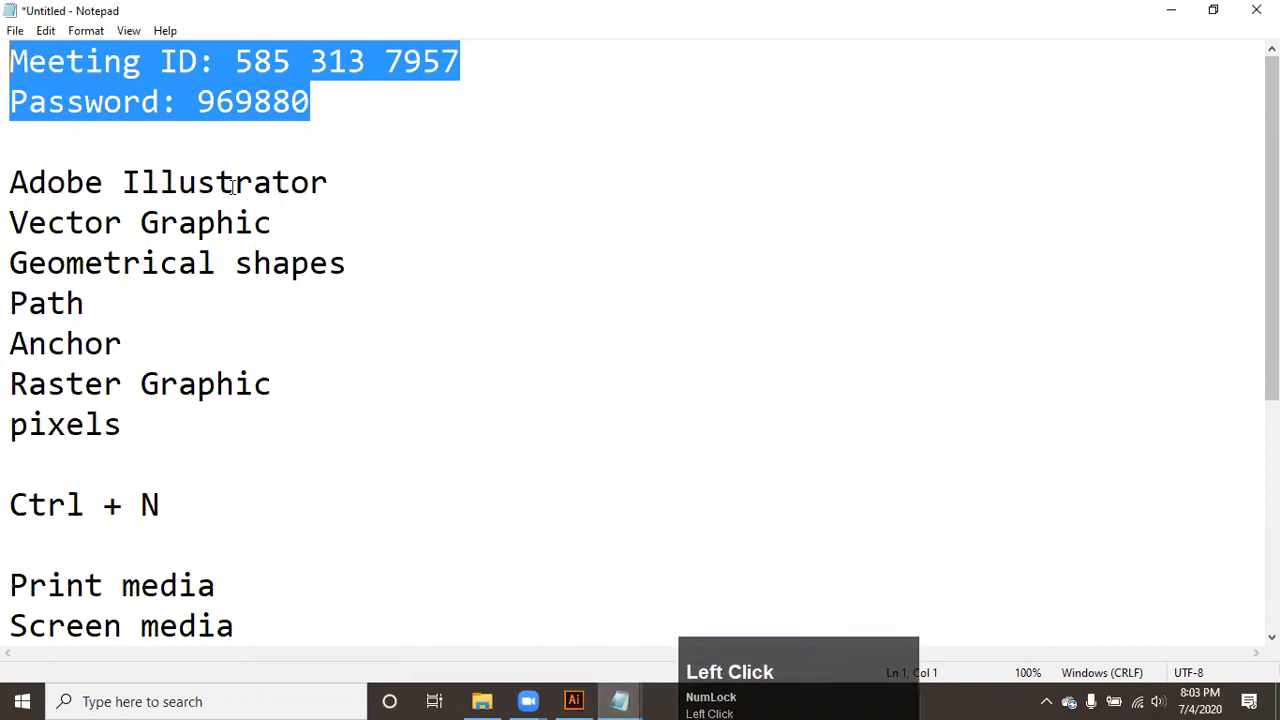
click(141, 336)
- Return to Illustrator, select the invisible line, and select its left and right anchor points individually
click(576, 700)
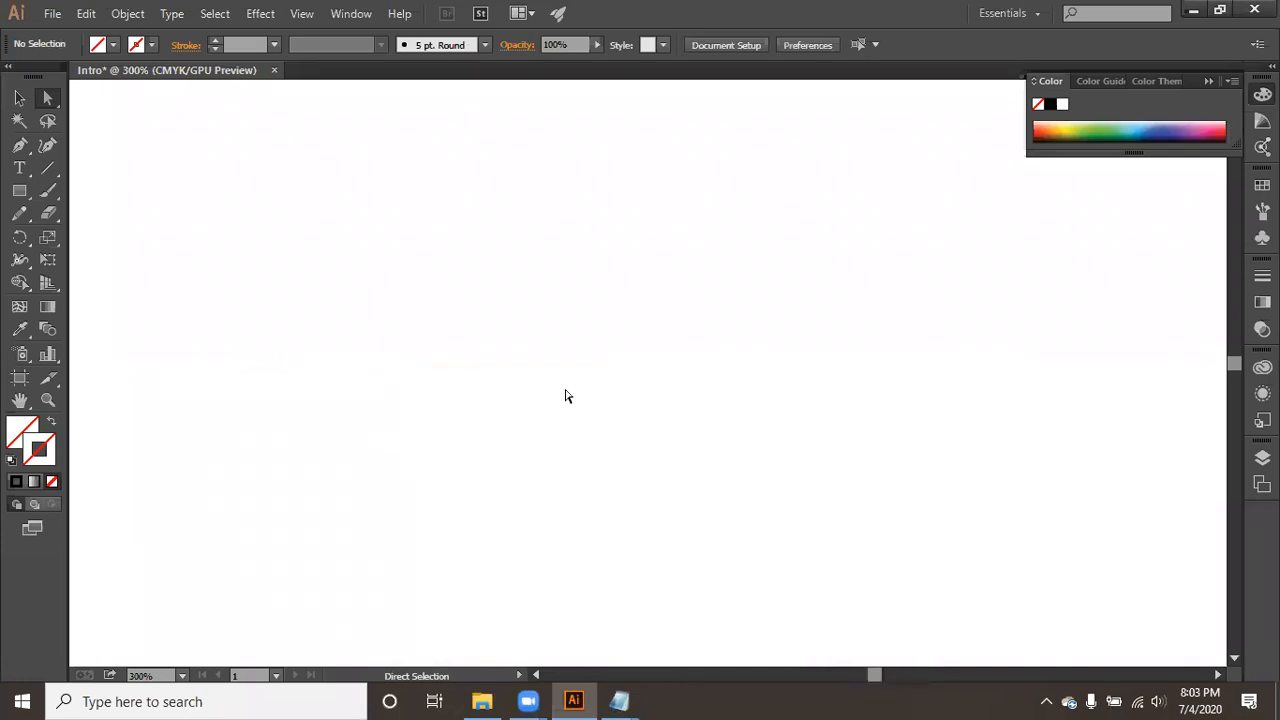
drag(186, 337, 1062, 476)
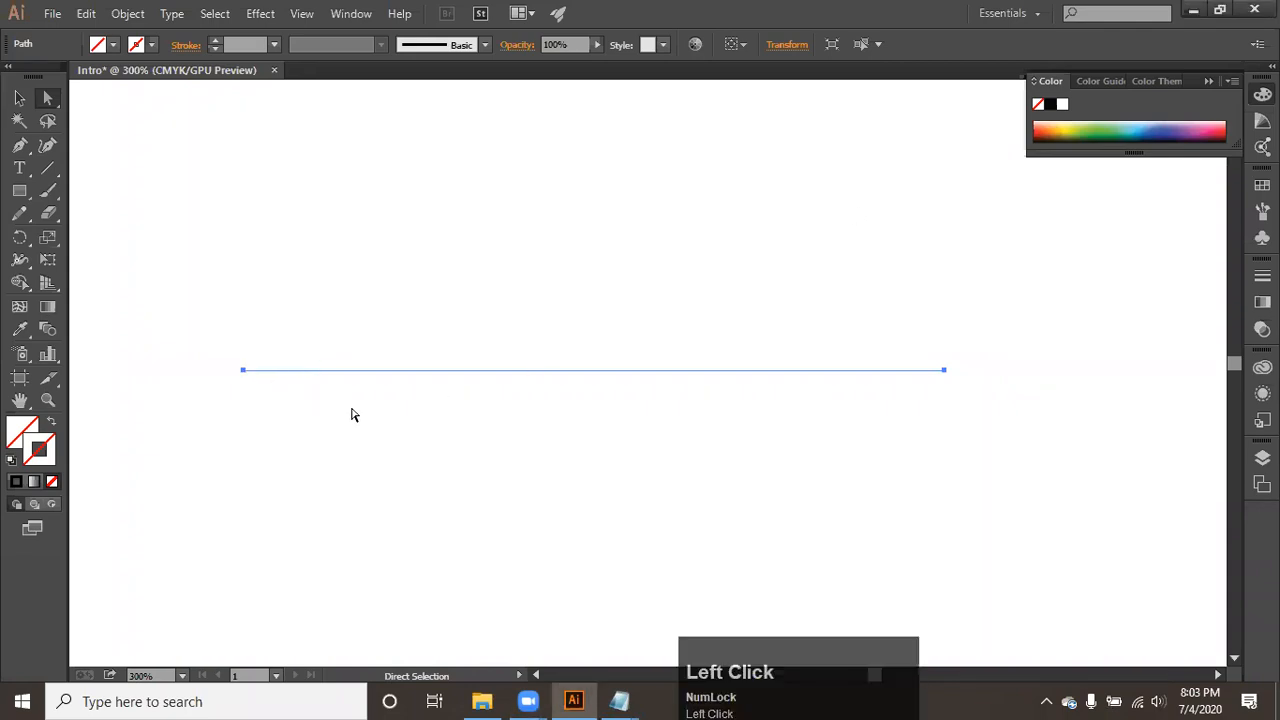
click(243, 371)
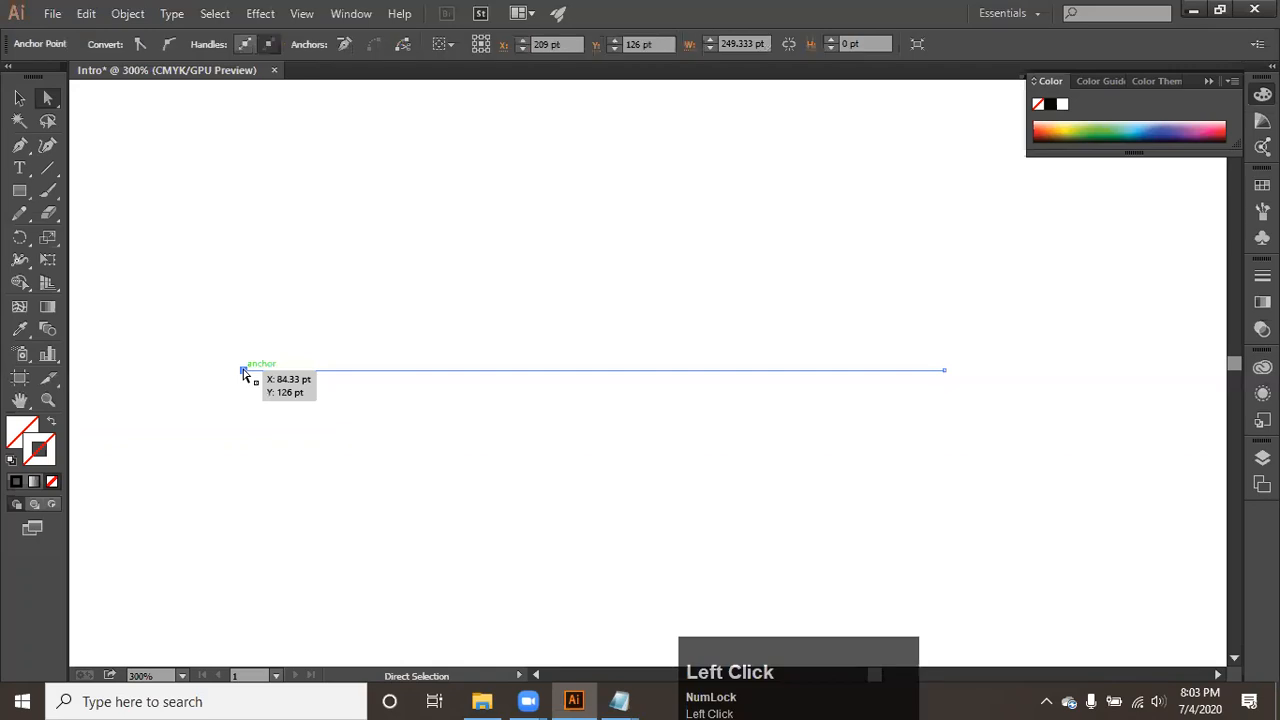
click(417, 559)
drag(151, 326, 1046, 514)
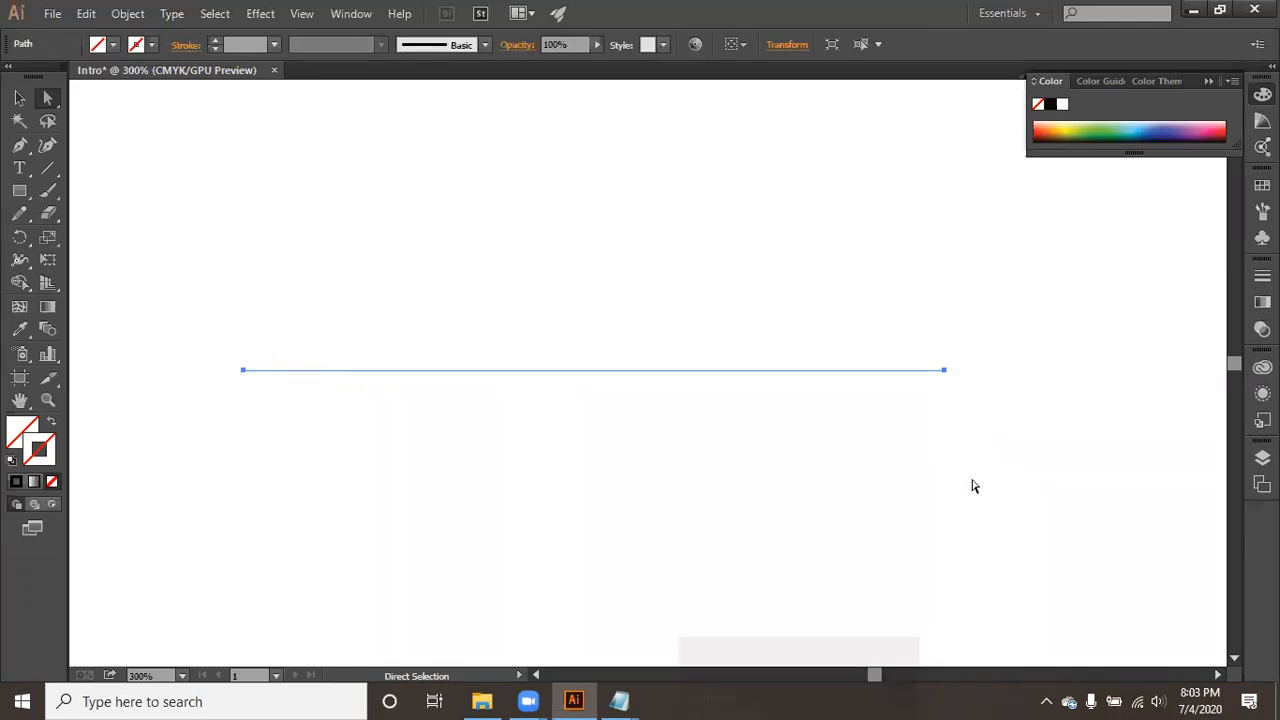
click(945, 371)
click(945, 371)
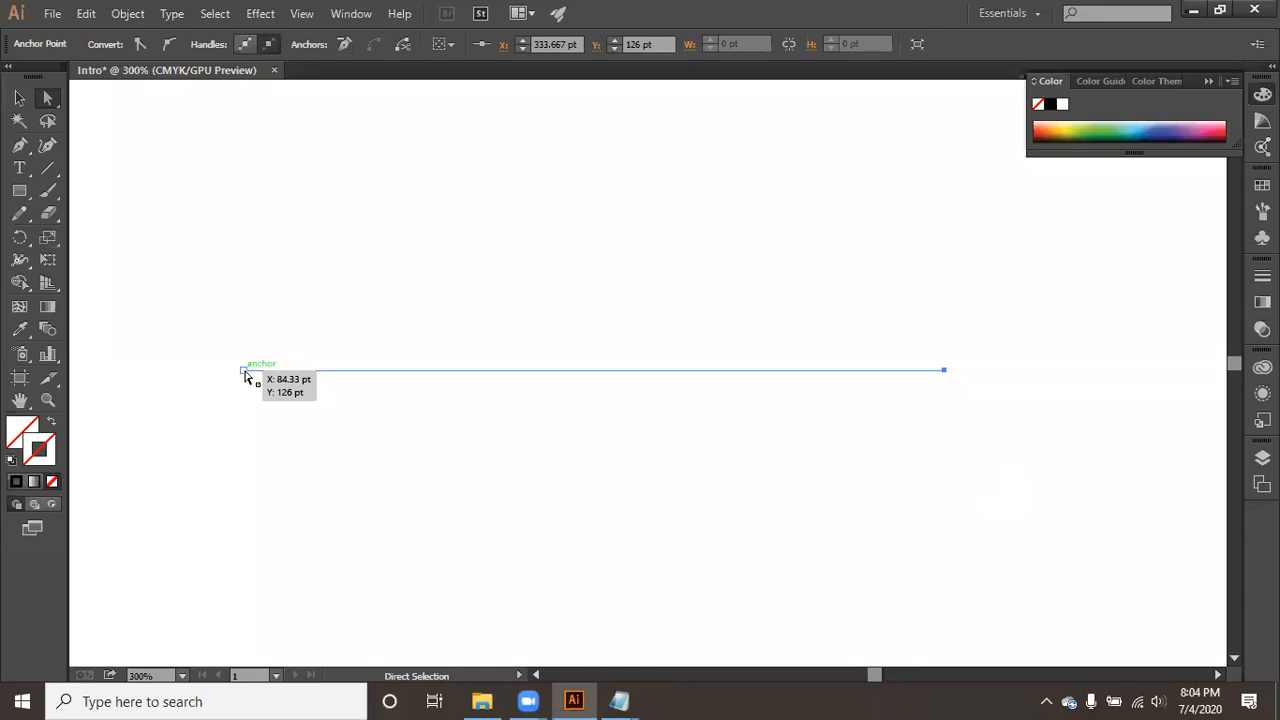
- Move the line's end anchor points freely to change its length and angle with the Direct Selection tool
scroll(791, 486, up, 1)
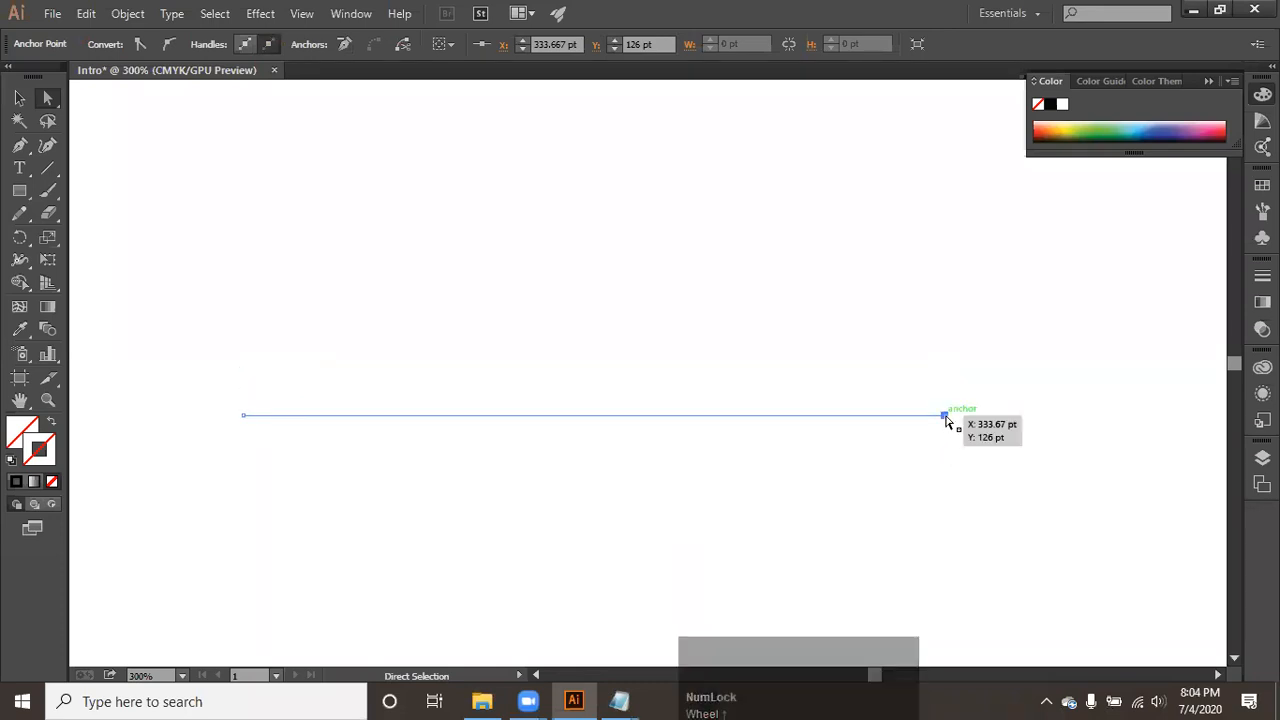
click(946, 418)
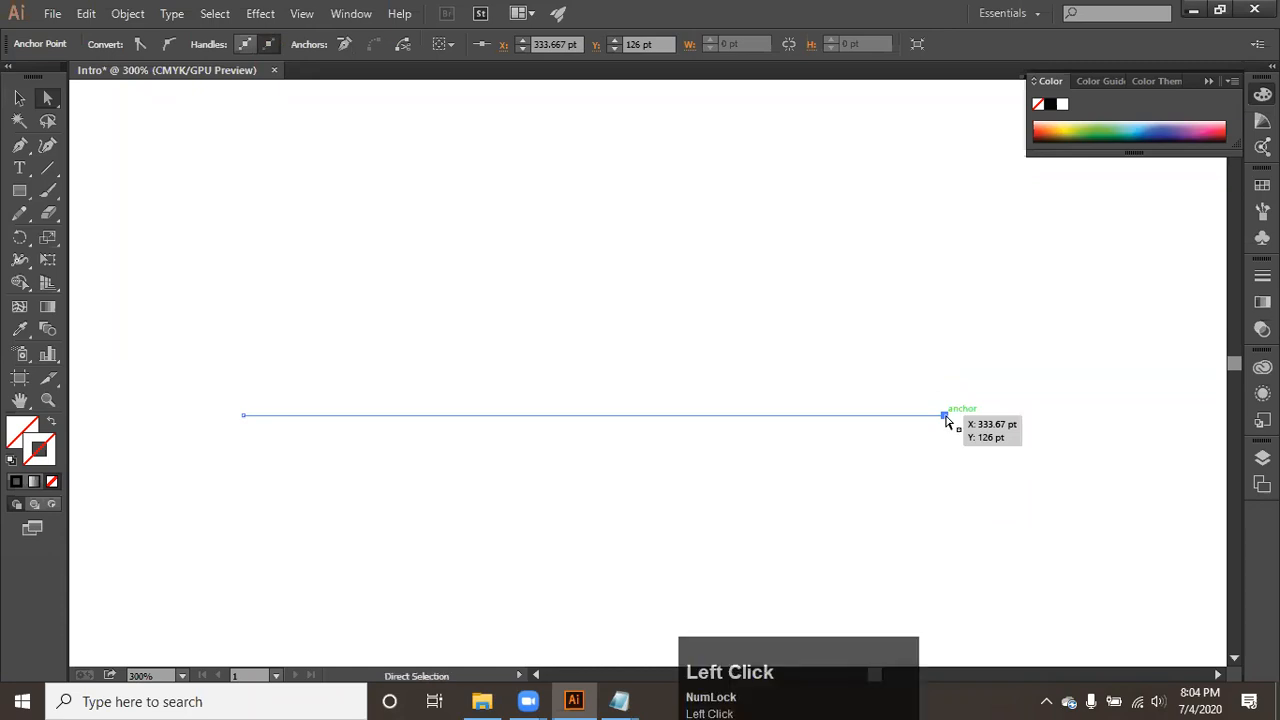
drag(946, 420, 284, 414)
drag(284, 407, 583, 441)
drag(285, 415, 523, 288)
drag(523, 288, 693, 467)
drag(766, 510, 843, 506)
drag(244, 416, 601, 459)
- Select the whole reshaped line and delete it from the artboard
drag(524, 378, 988, 621)
key(Delete)
click(597, 327)
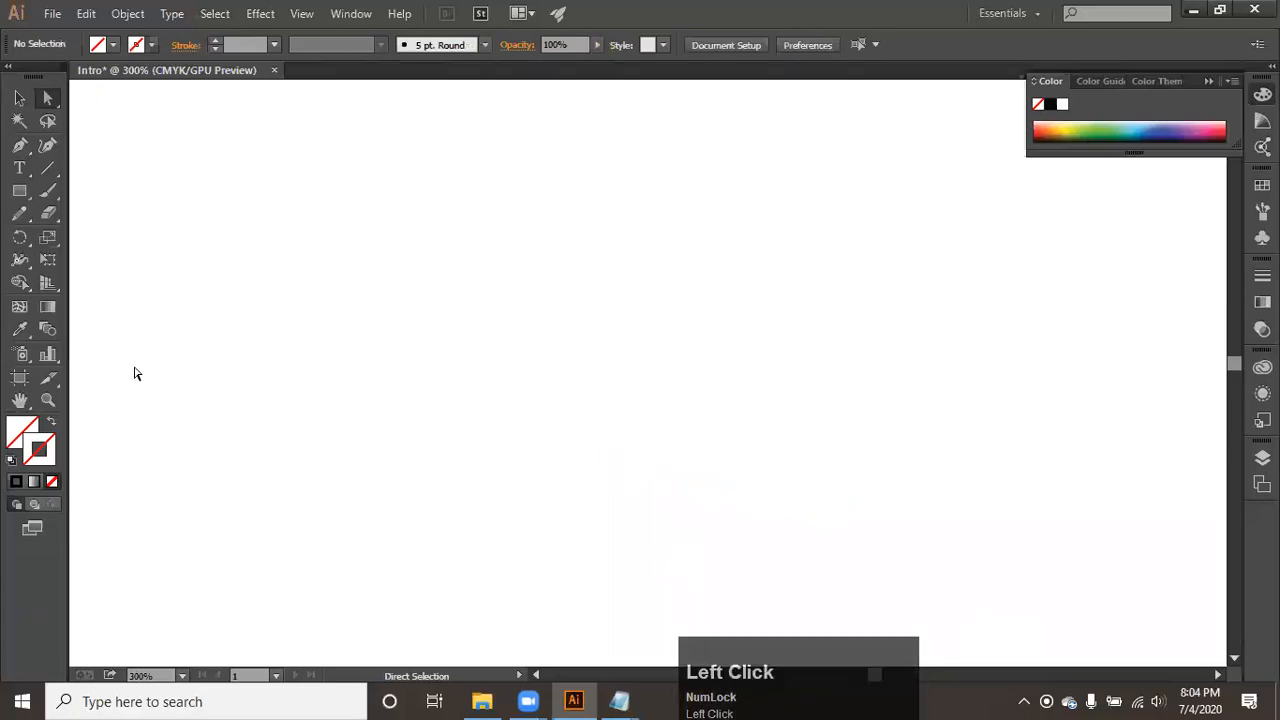
- Draw a square about 56 pt wide with the Rectangle tool and give it a black 1 pt stroke and white fill
click(22, 197)
drag(302, 178, 460, 335)
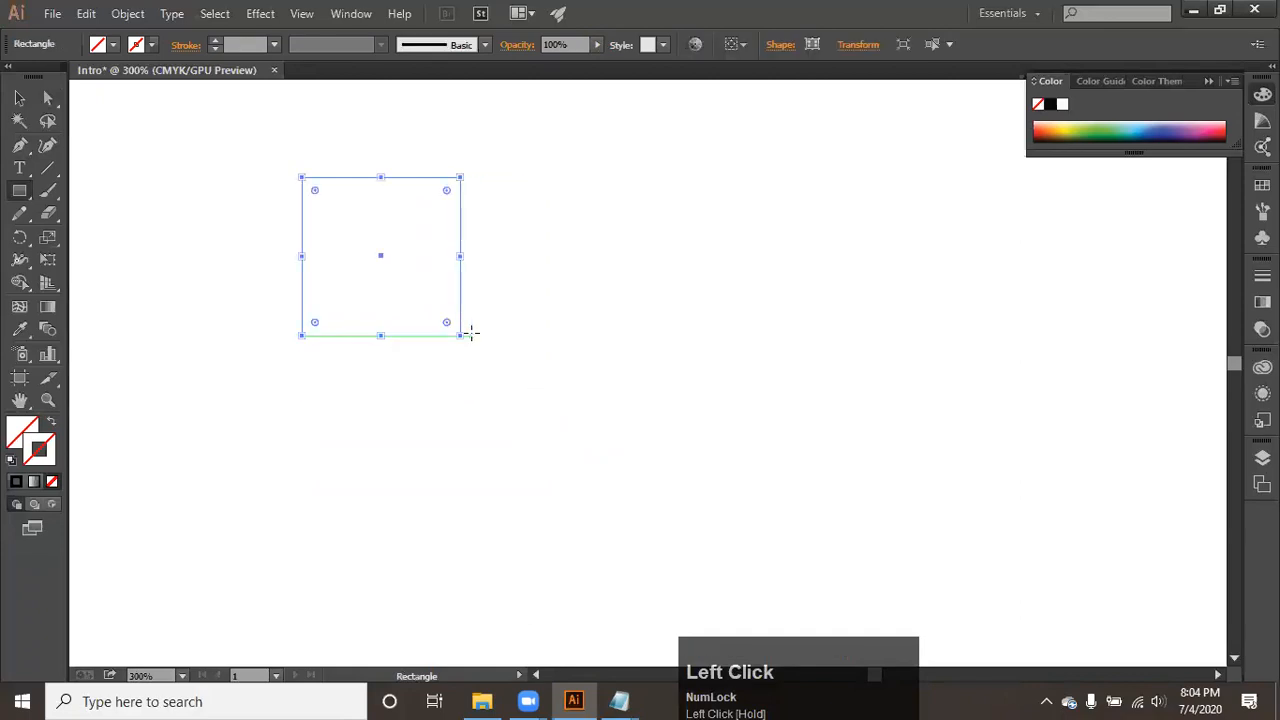
click(15, 483)
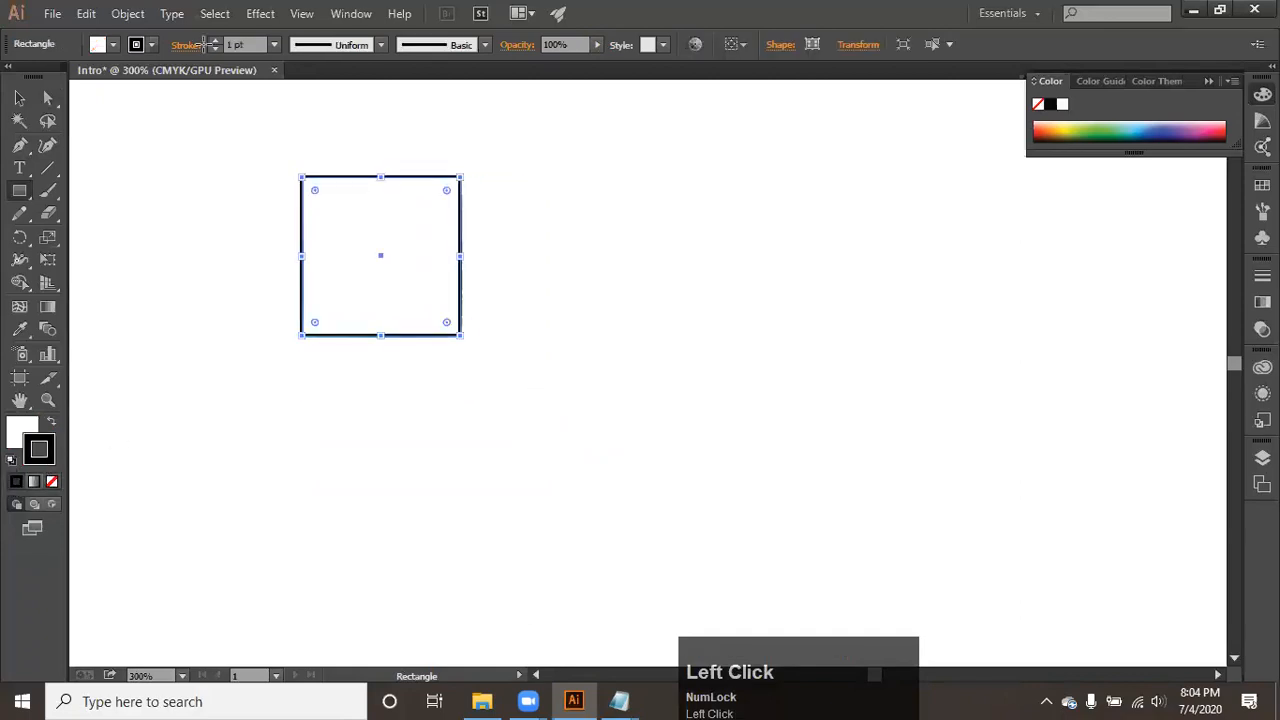
- Show the square with the Selection tool, change to Direct Selection, and select the square's bottom-right anchor point
click(19, 97)
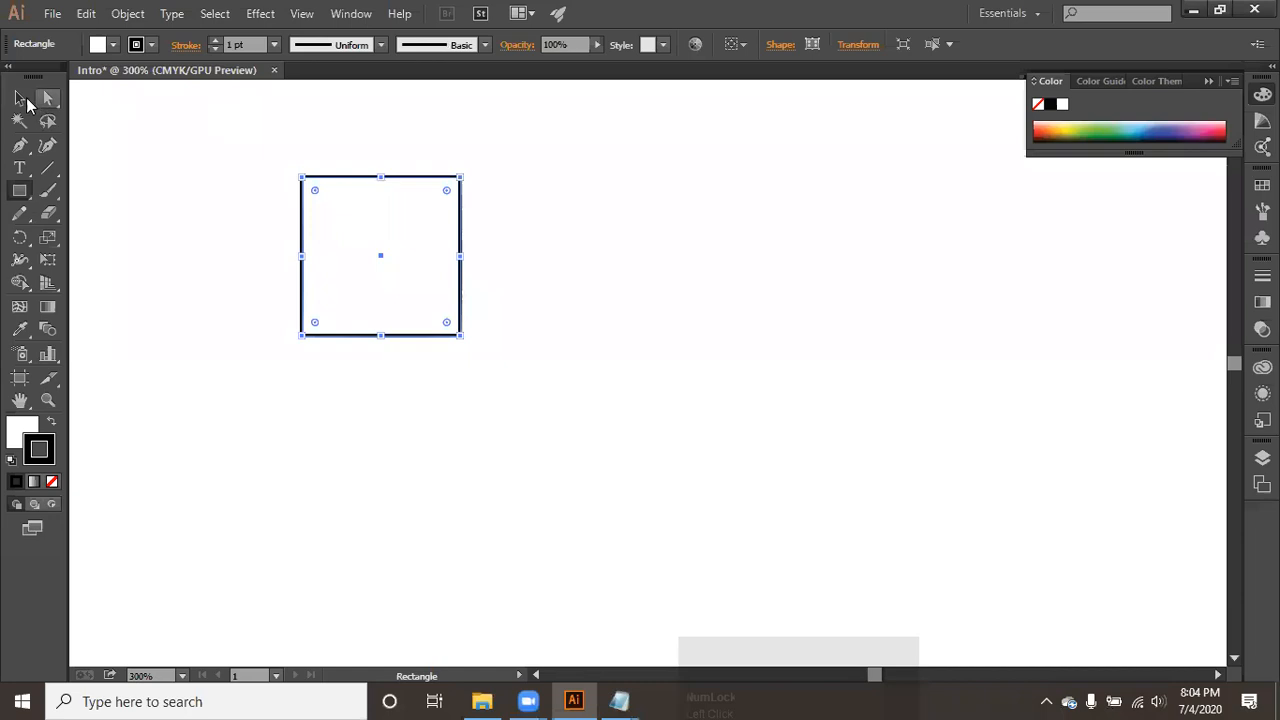
key(space)
drag(363, 243, 517, 389)
click(517, 389)
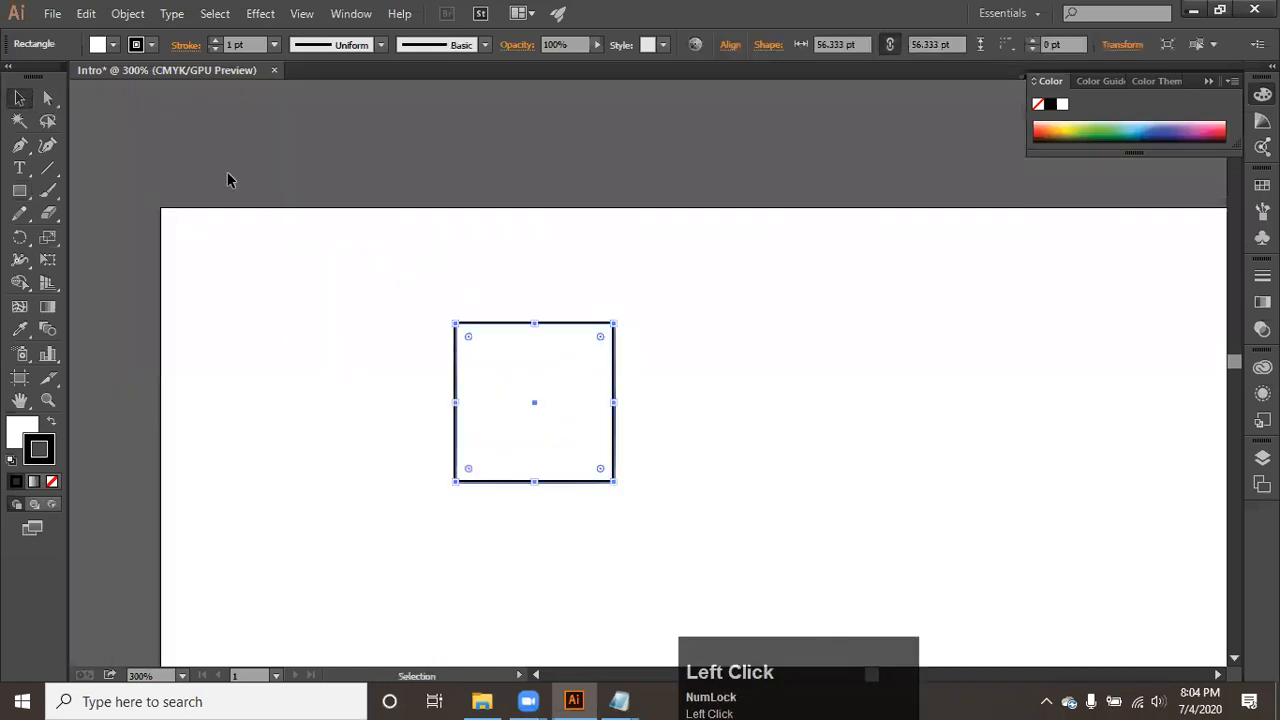
click(47, 97)
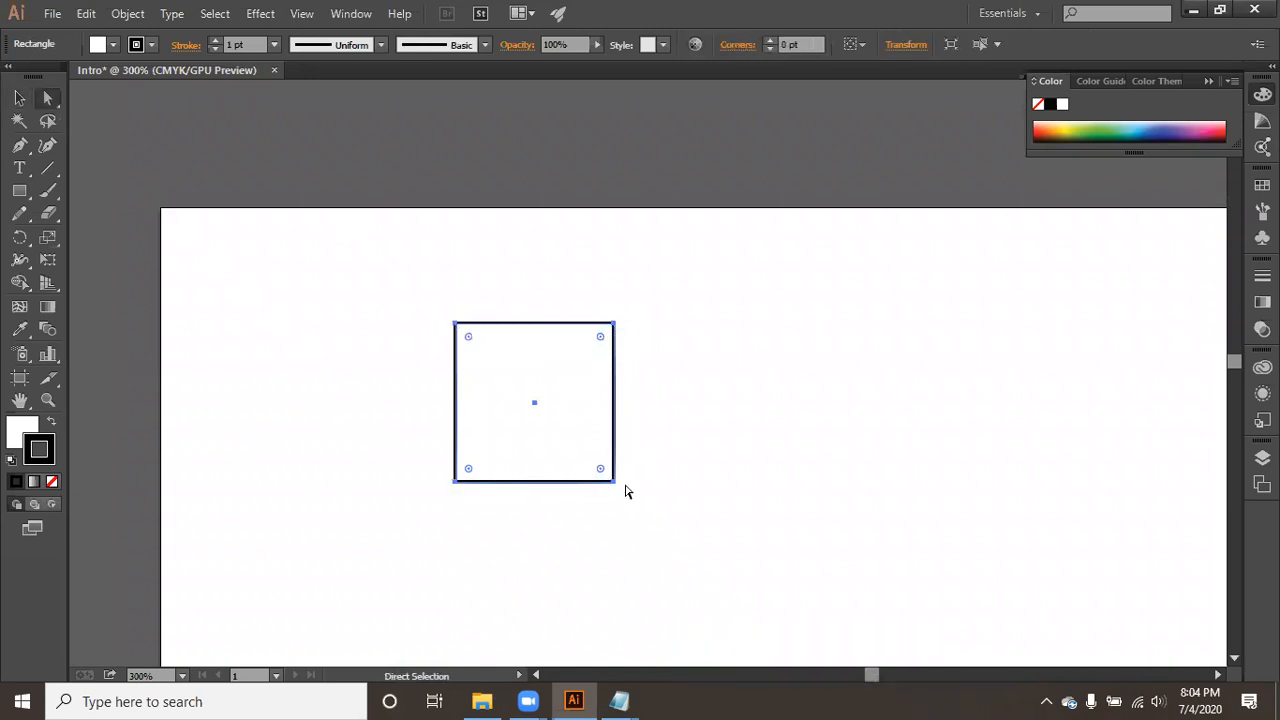
mouse_move(467, 469)
mouse_down()
mouse_move(532, 423)
mouse_move(440, 525)
mouse_move(500, 492)
mouse_move(467, 493)
mouse_up()
drag(500, 494, 465, 510)
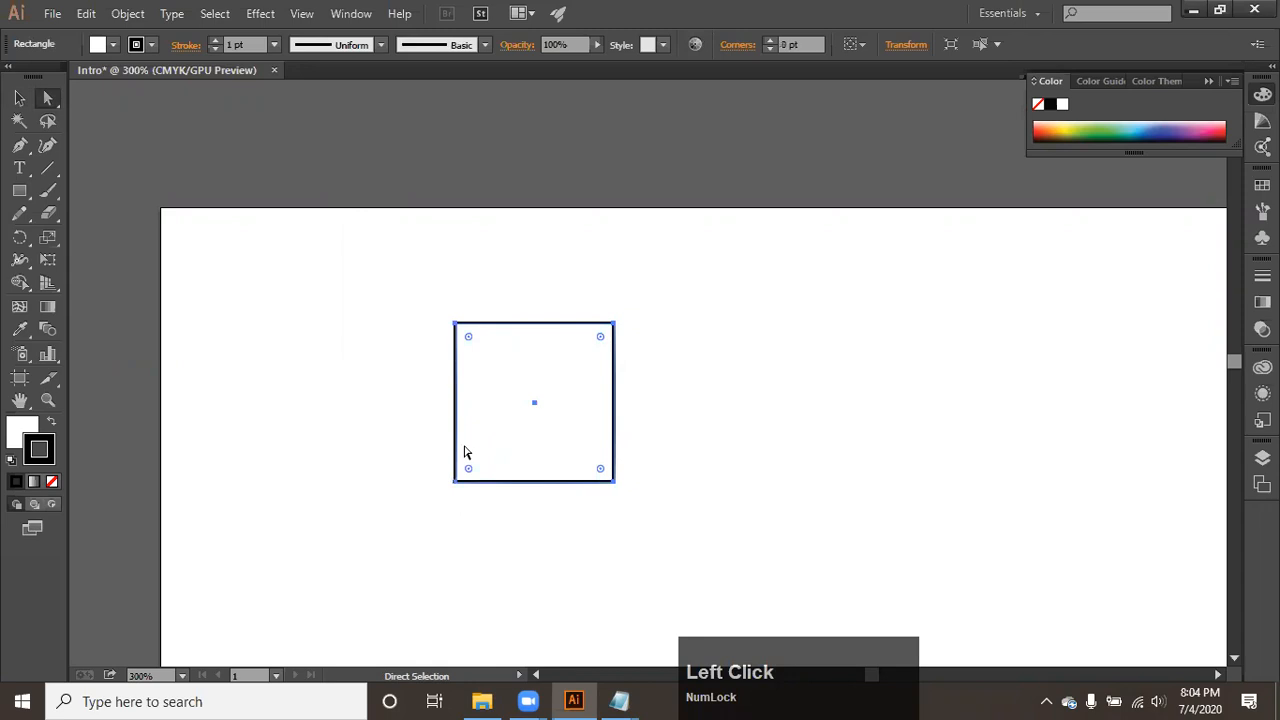
click(613, 481)
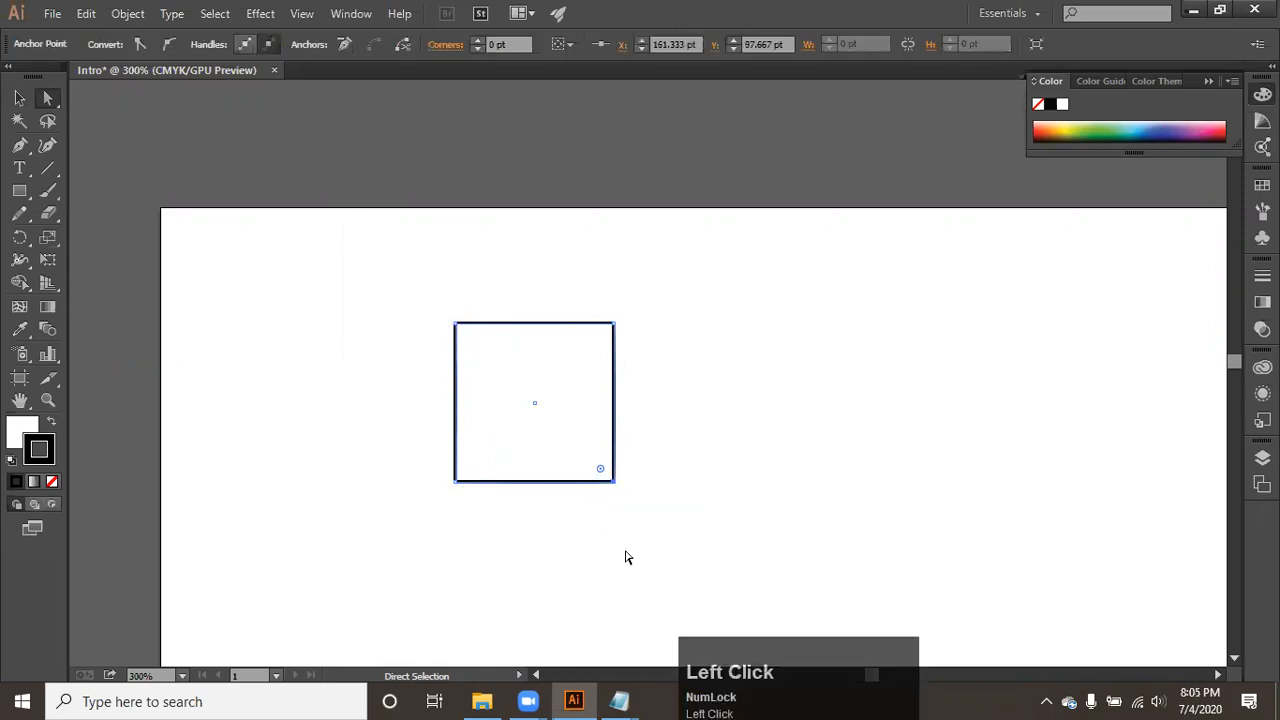
- Examine the anchor points at the square's bottom corners at high magnification
scroll(616, 490, up, 2)
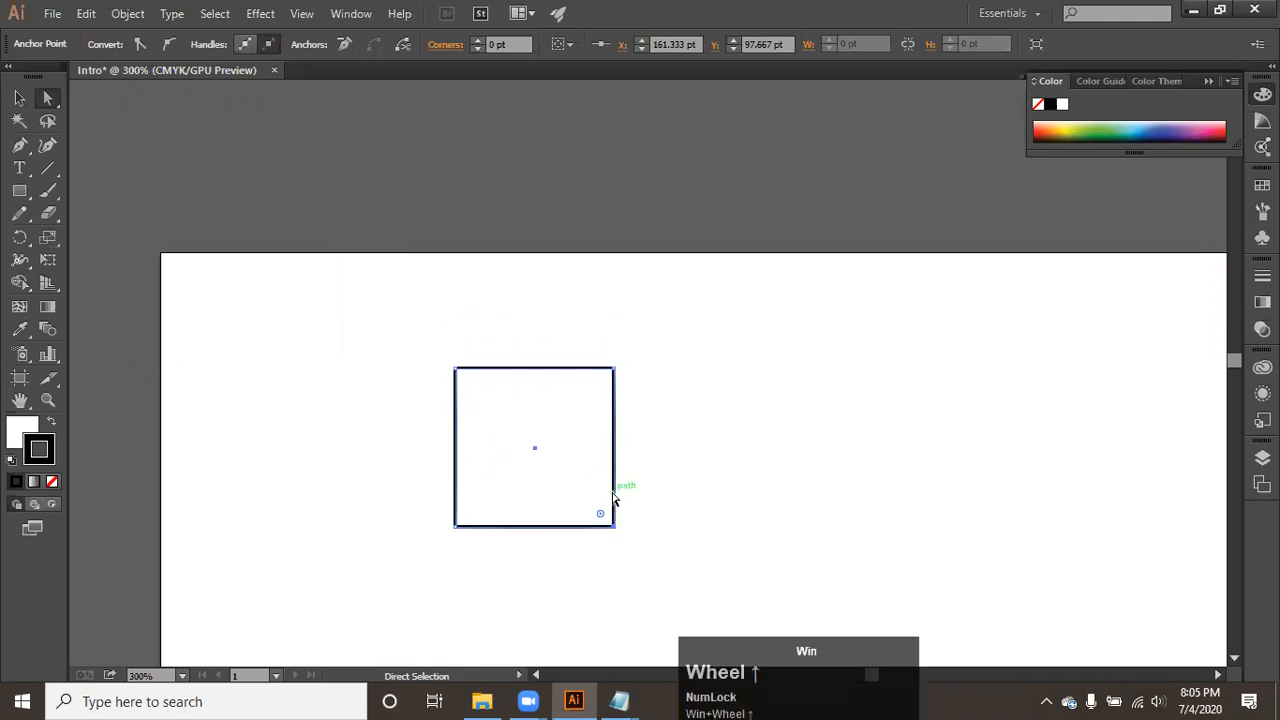
click(666, 554)
alt+scroll(603, 591, up, 3)
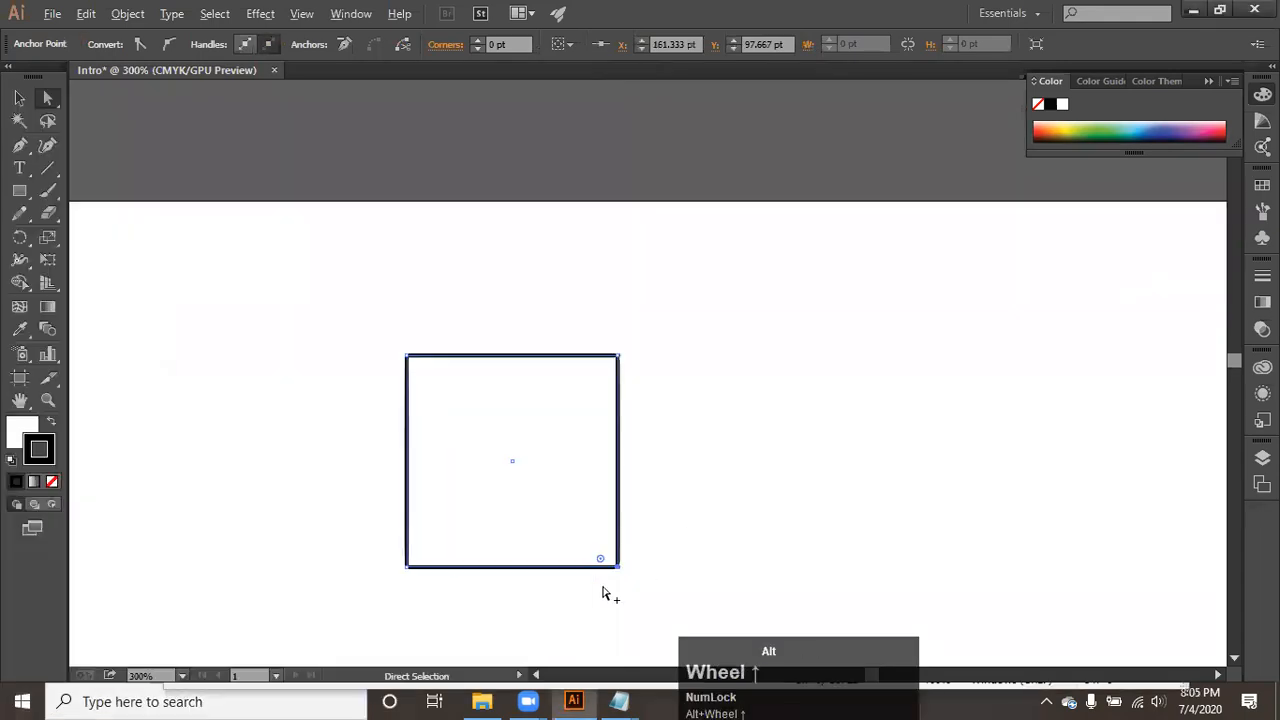
key(space)
drag(516, 395, 638, 445)
alt+scroll(355, 560, up, 6)
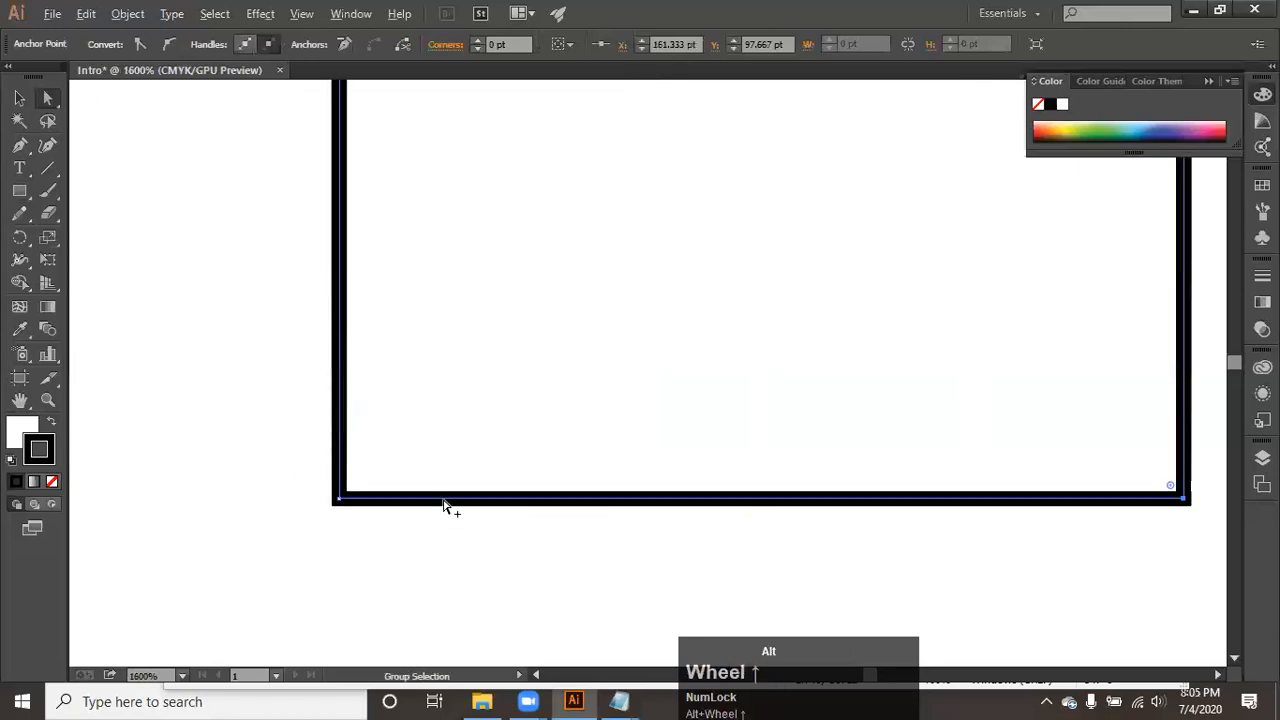
alt+scroll(265, 410, down, 4)
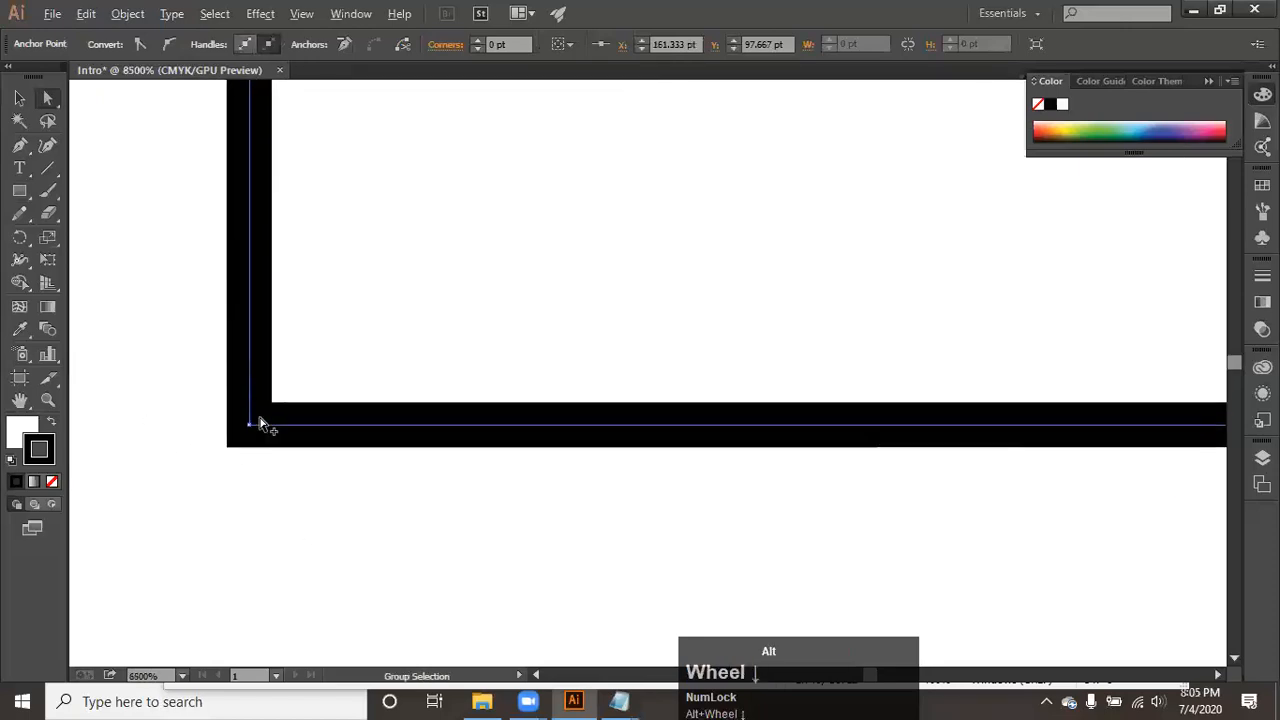
click(463, 374)
drag(463, 374, 435, 698)
drag(337, 140, 351, 351)
drag(417, 153, 180, 356)
click(866, 408)
drag(864, 414, 691, 97)
drag(697, 474, 711, 271)
drag(690, 406, 722, 333)
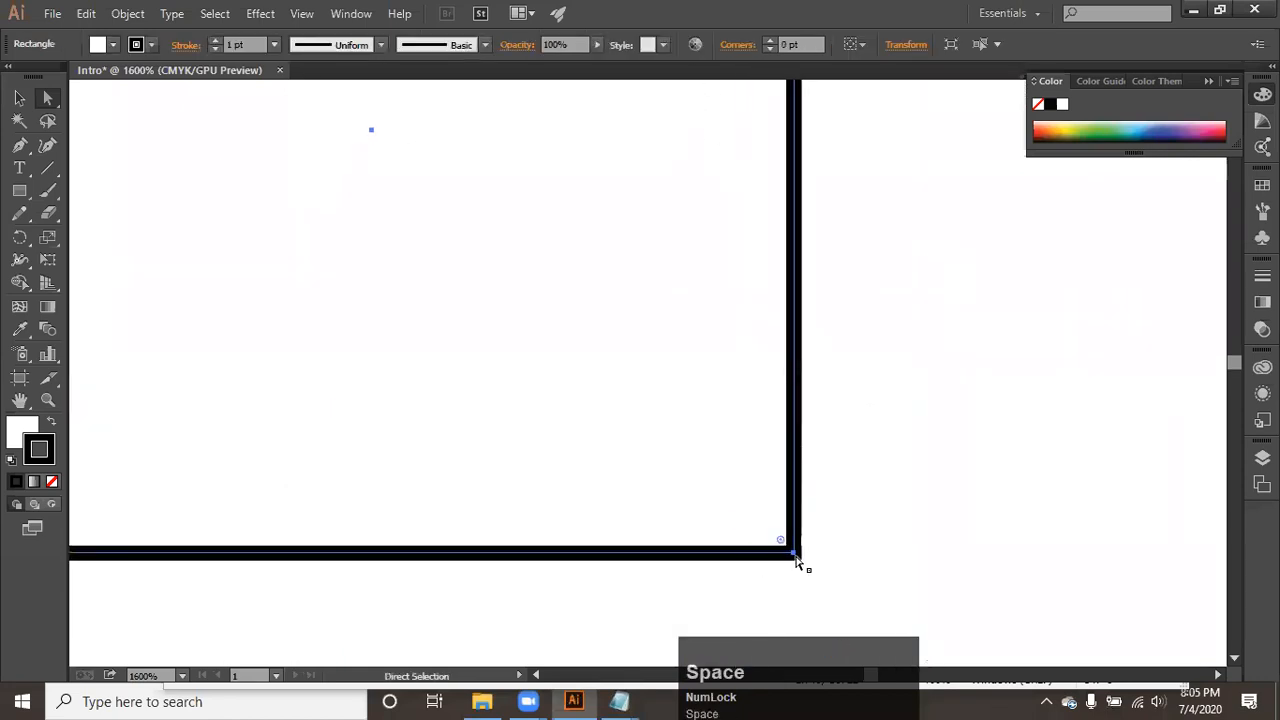
- Reshape the square by moving only its bottom-right anchor outward to about X 197 pt, Y 122 pt
scroll(797, 561, down, 5)
drag(591, 409, 690, 489)
click(678, 482)
scroll(677, 485, up, 2)
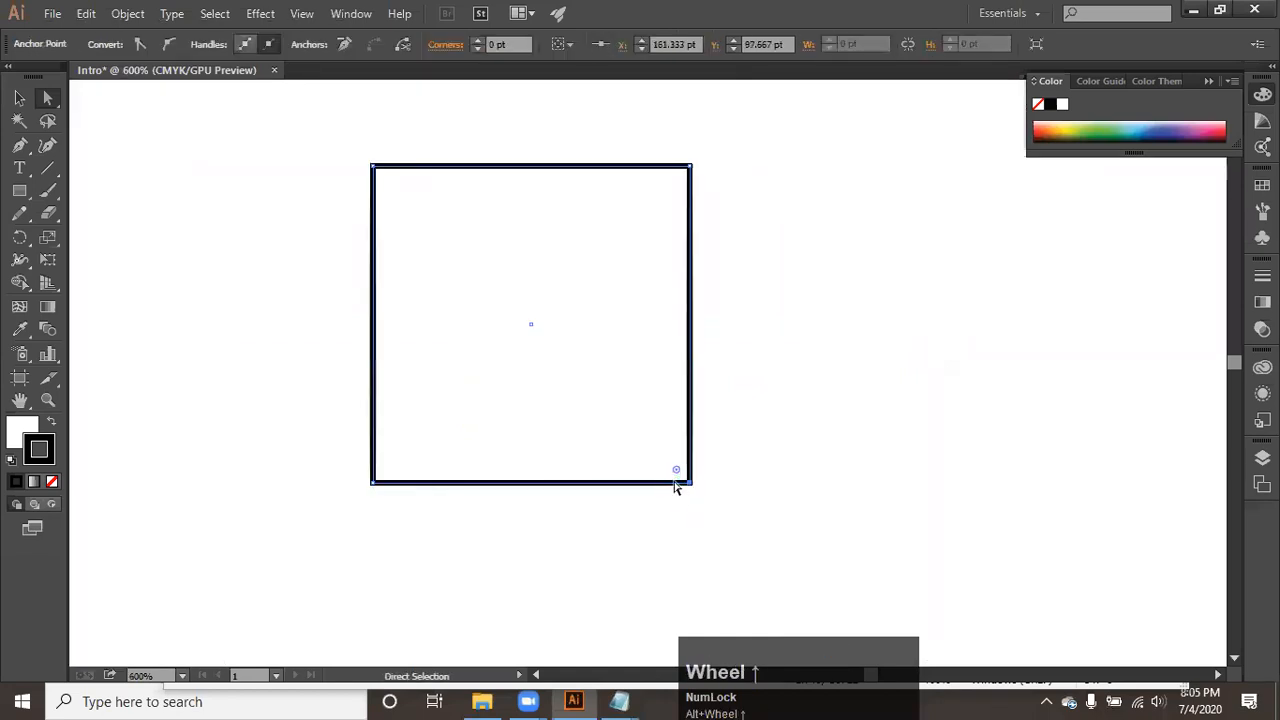
drag(677, 472, 760, 366)
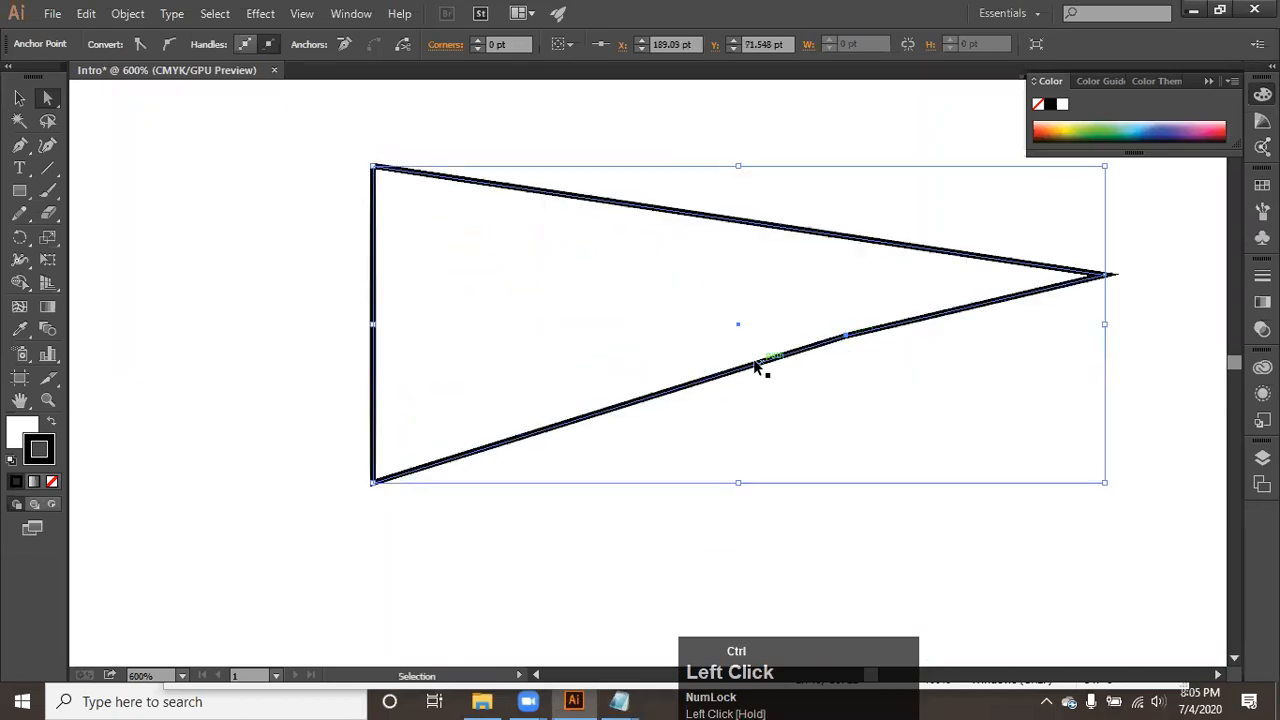
key(ctrl+z)
drag(431, 227, 737, 529)
drag(737, 529, 892, 617)
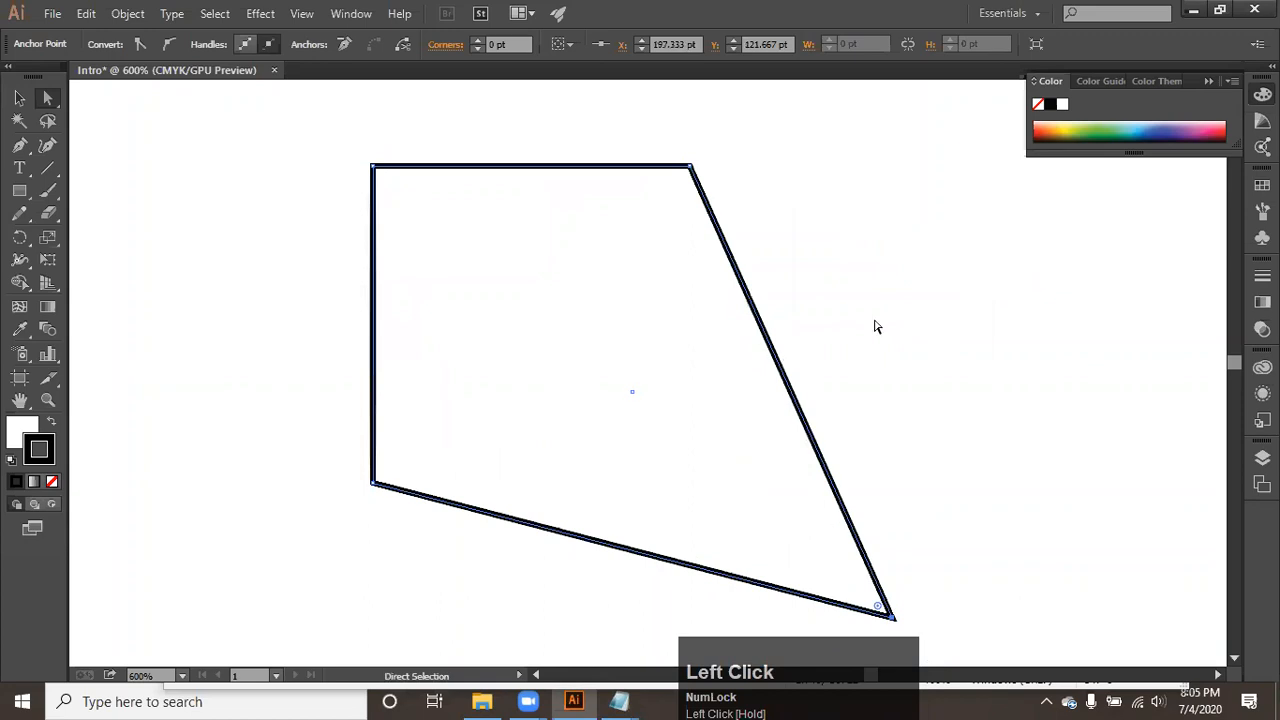
- Rotate the reshaped quadrilateral with the Selection tool until it stands as an upright kite, and reposition it
click(875, 327)
click(19, 97)
alt+scroll(296, 351, down, 2)
click(375, 360)
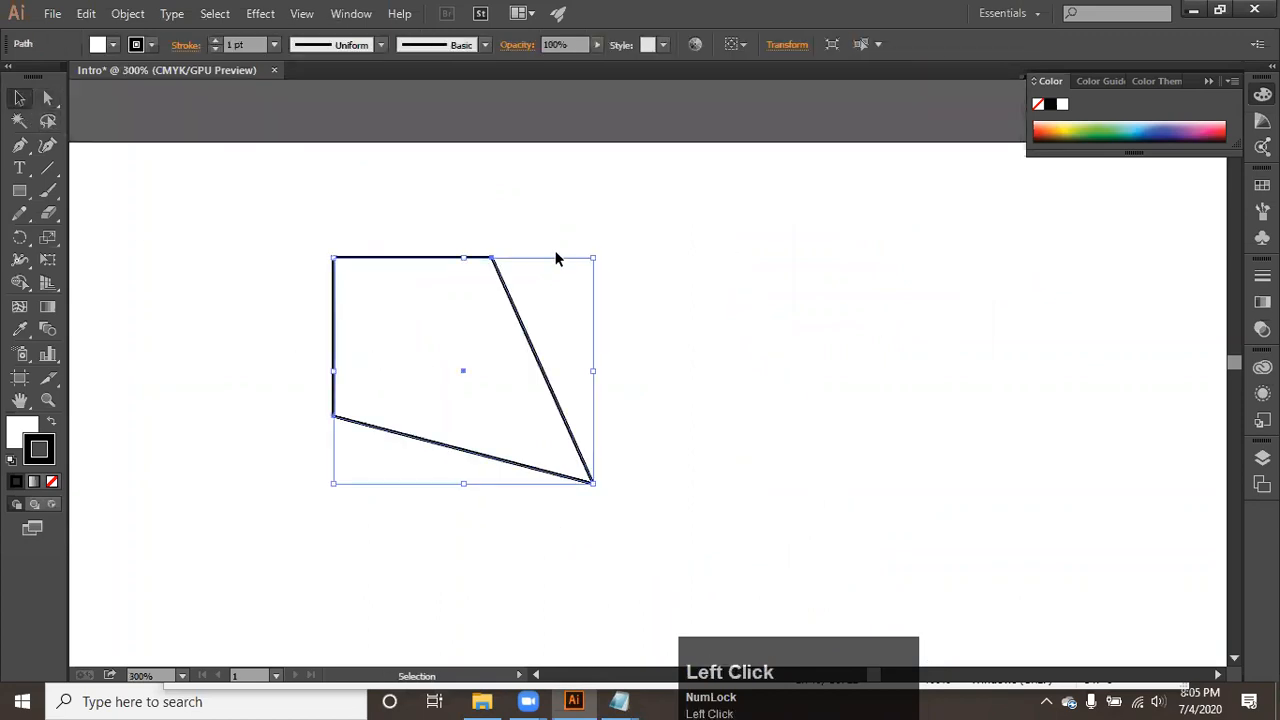
drag(596, 249, 640, 385)
click(737, 321)
drag(471, 310, 541, 342)
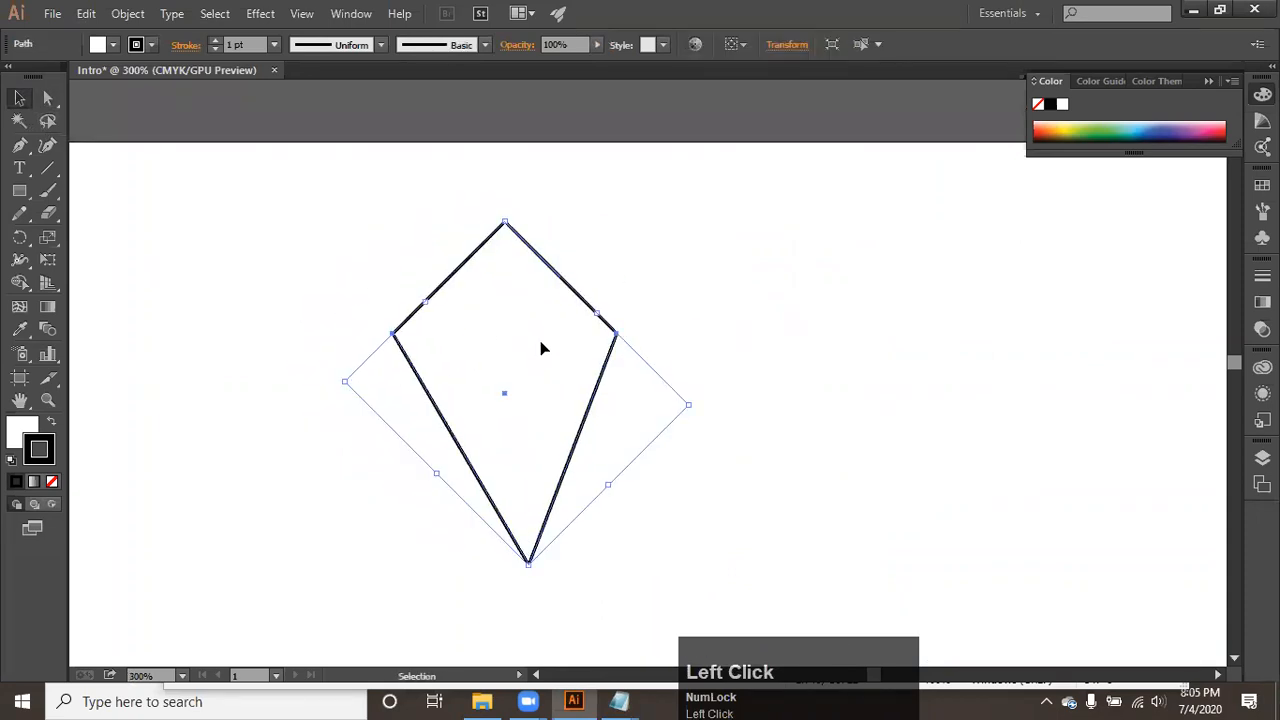
- Delete the kite and draw a circle near the middle of the visible artboard with the Ellipse tool
key(Delete)
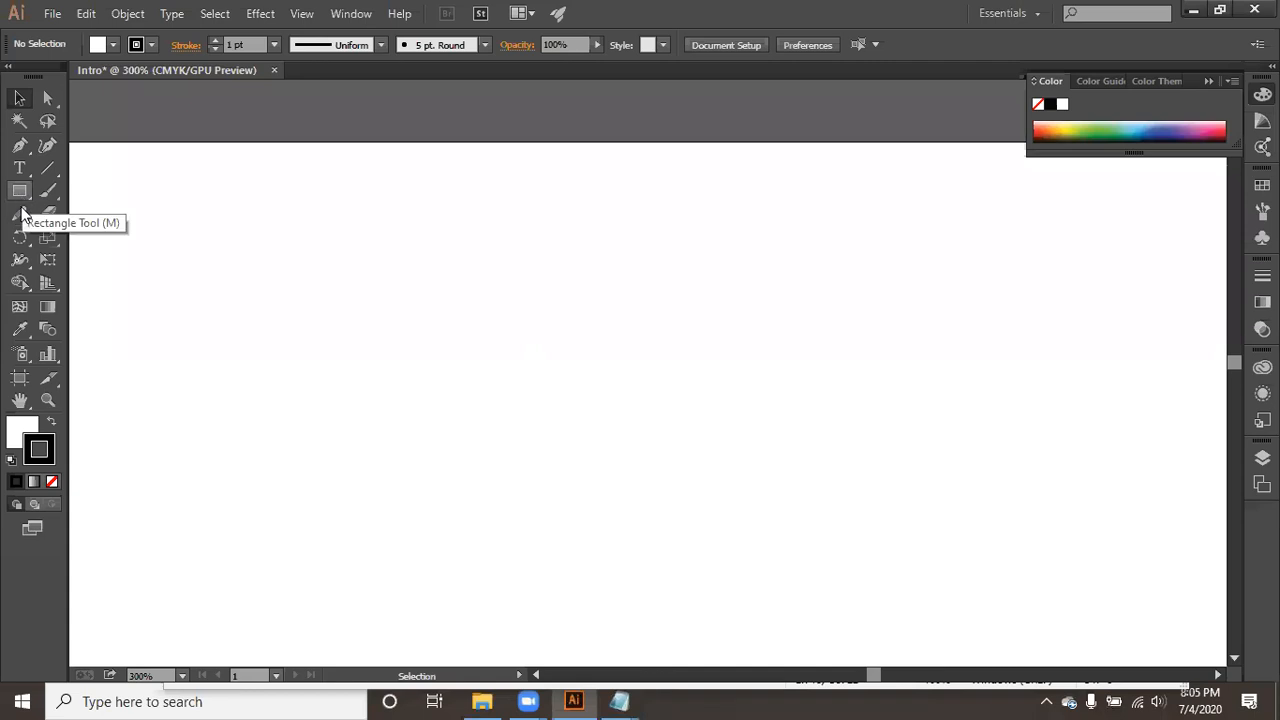
mouse_move(20, 190)
mouse_down()
mouse_move(90, 212)
mouse_move(90, 233)
mouse_up()
mouse_move(491, 296)
mouse_down()
mouse_move(580, 426)
mouse_move(671, 475)
mouse_up()
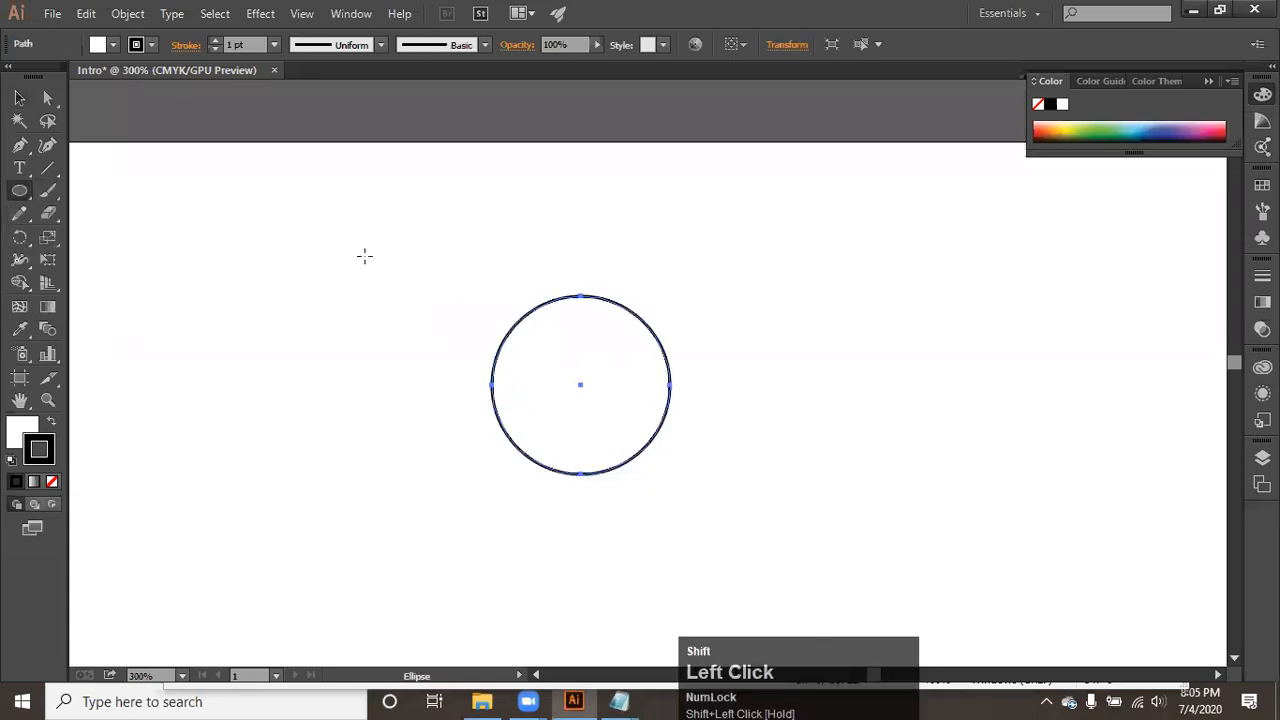
- Stretch the circle's bottom anchor downward with the Direct Selection tool to form a teardrop, and reposition the whole shape up and left
click(47, 97)
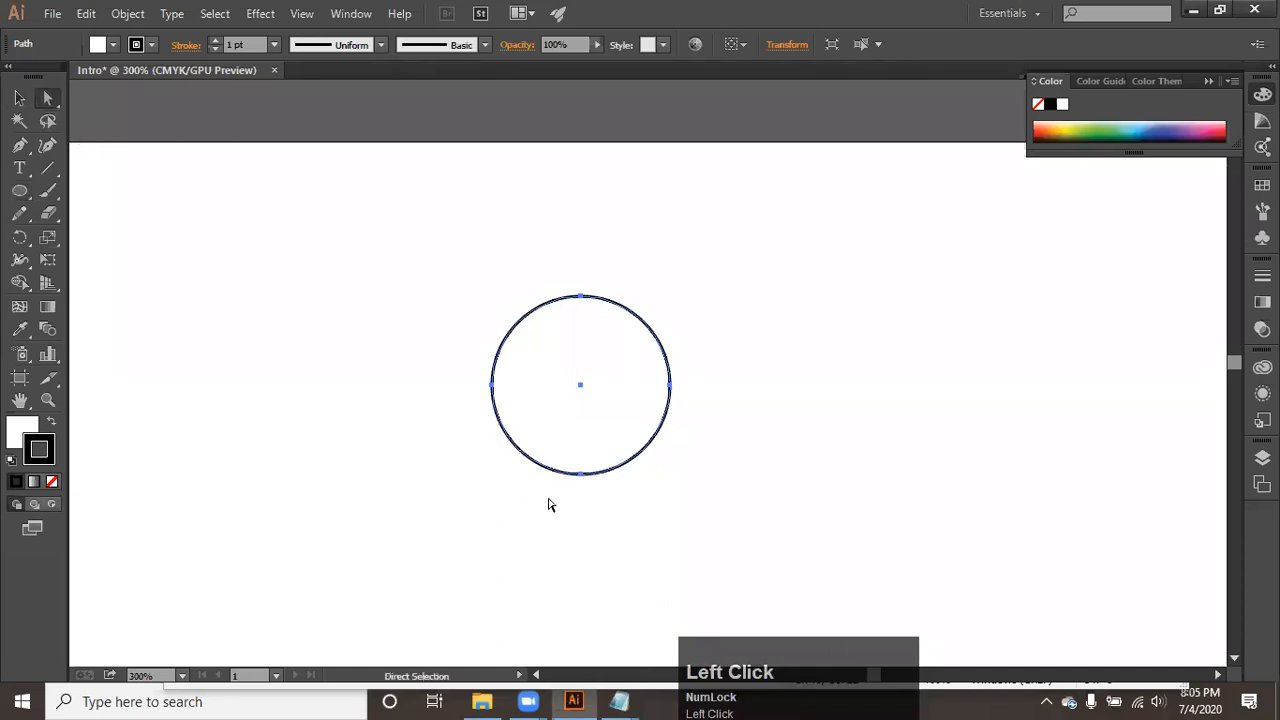
click(581, 475)
drag(580, 476, 575, 593)
click(765, 525)
drag(597, 445, 469, 346)
- Select only the teardrop's bottom anchor and nudge it up and slightly right to about X 147 pt, Y 101.667 pt
drag(413, 517, 511, 484)
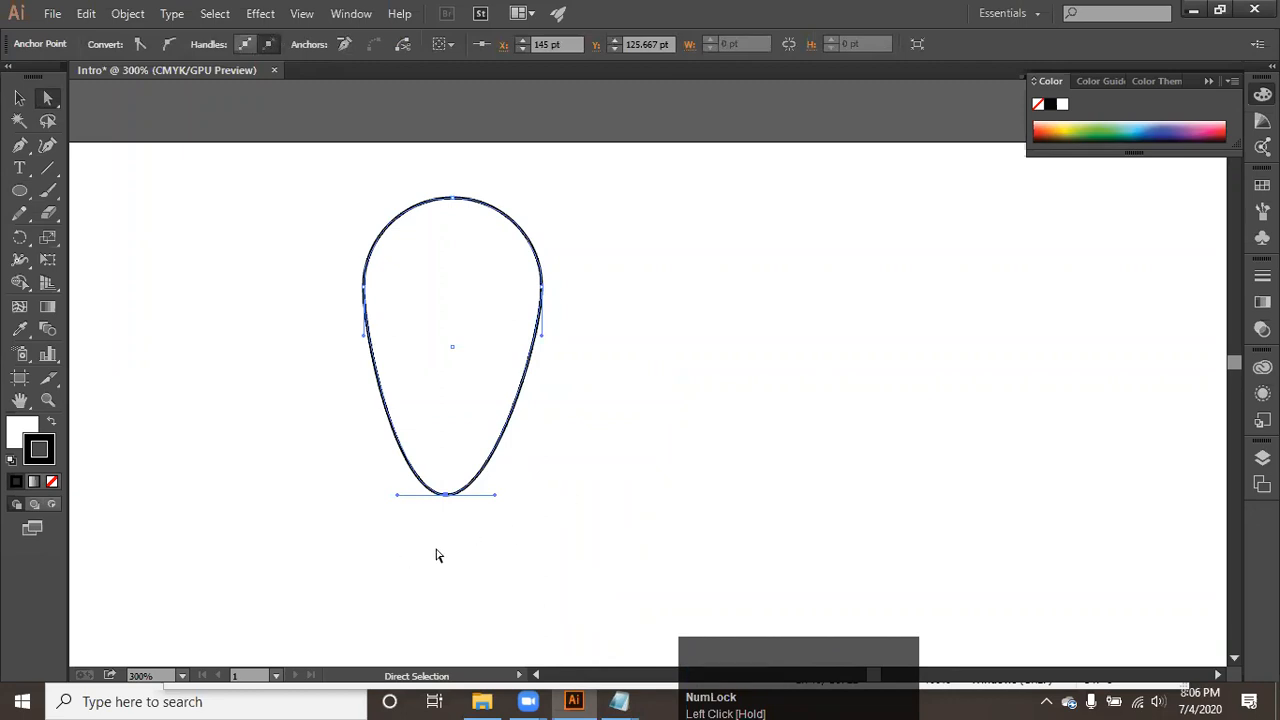
key(Up)
key(Up)
key(Up)
key(Up)
key(Up)
key(Up)
key(Up)
key(Up)
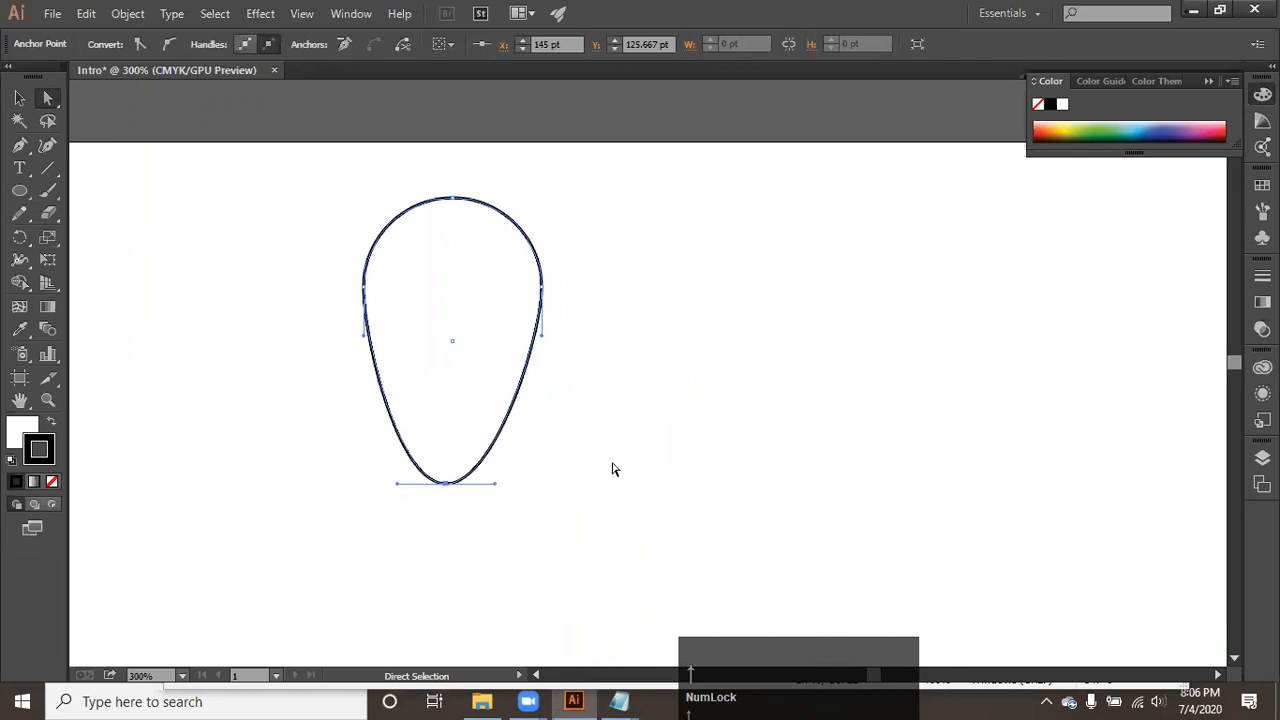
key(Up)
key(Up)
key(Up)
key(Up)
key(Up)
key(Up)
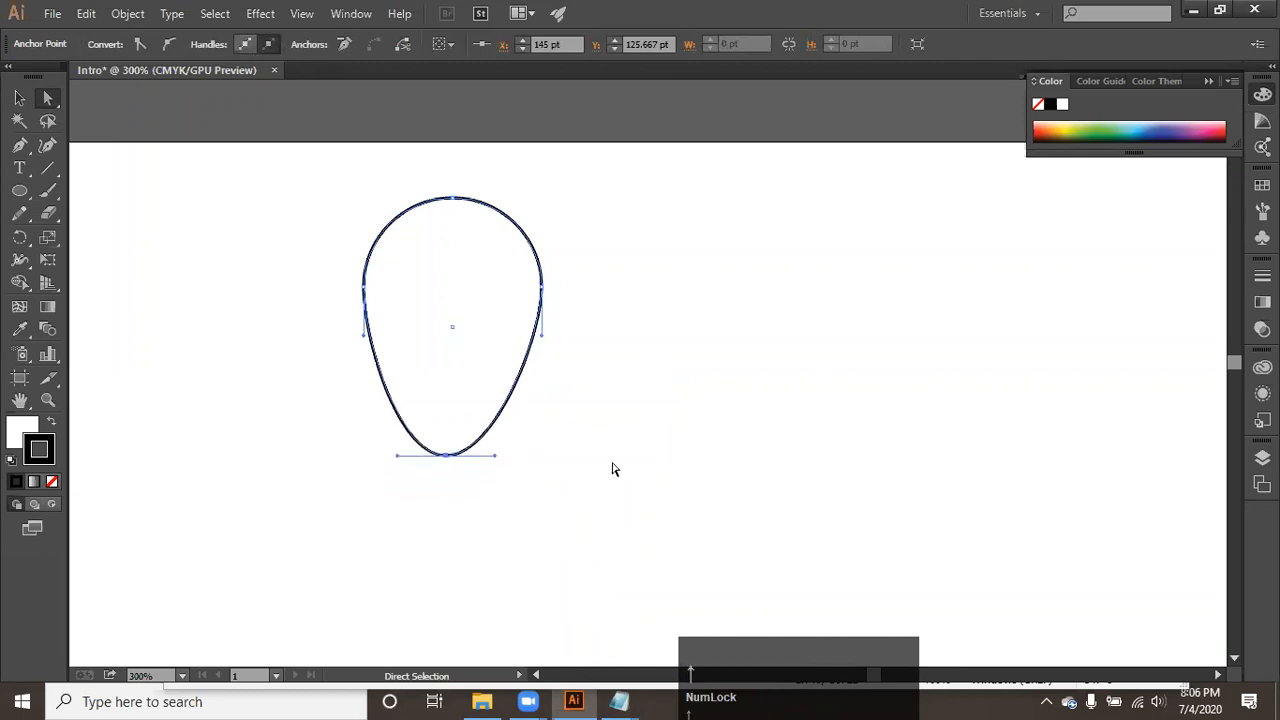
key(Right)
key(Right)
key(Up)
key(Up)
key(Up)
key(Up)
key(Up)
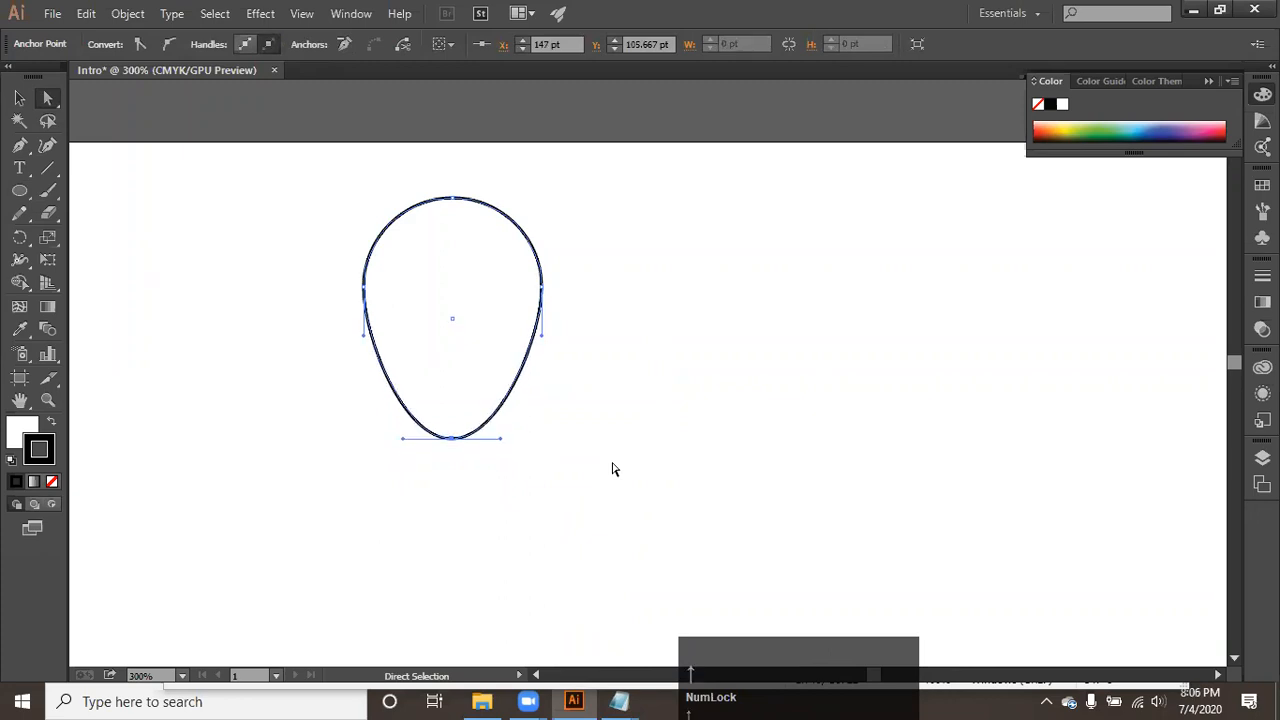
key(Up)
key(Up)
key(Up)
key(Up)
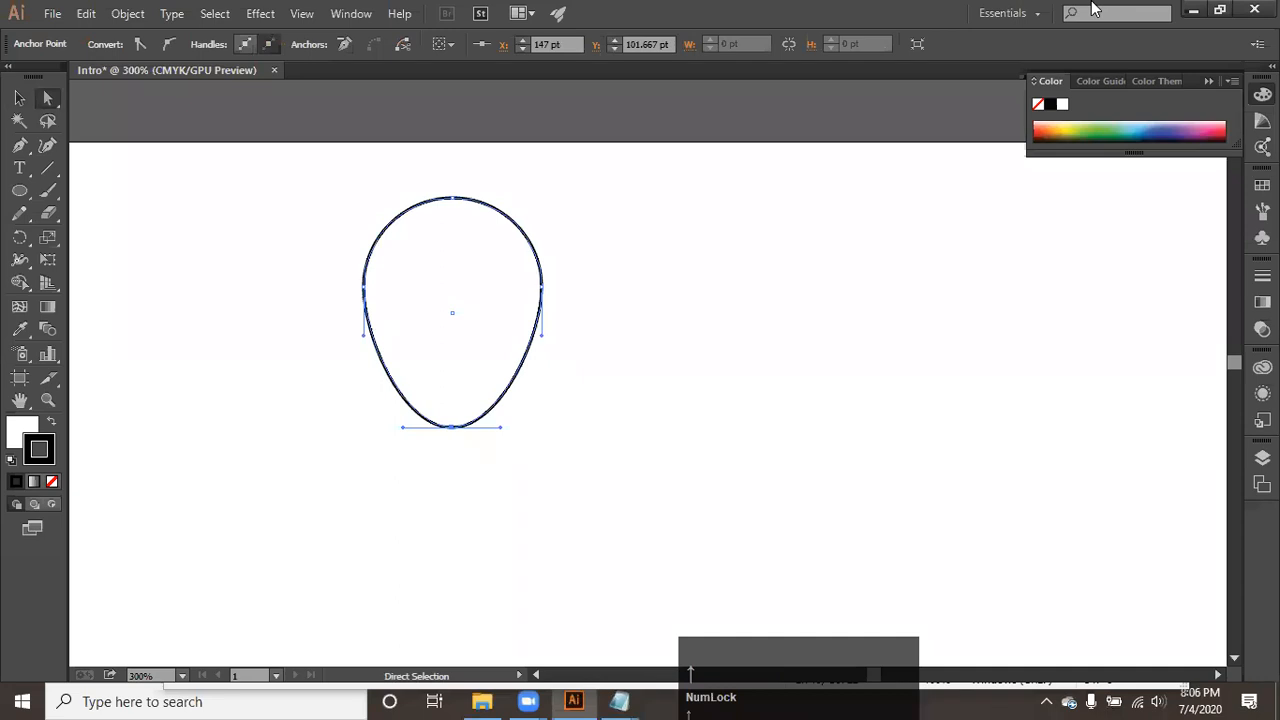
click(1092, 8)
scroll(1092, 8, down, 1)
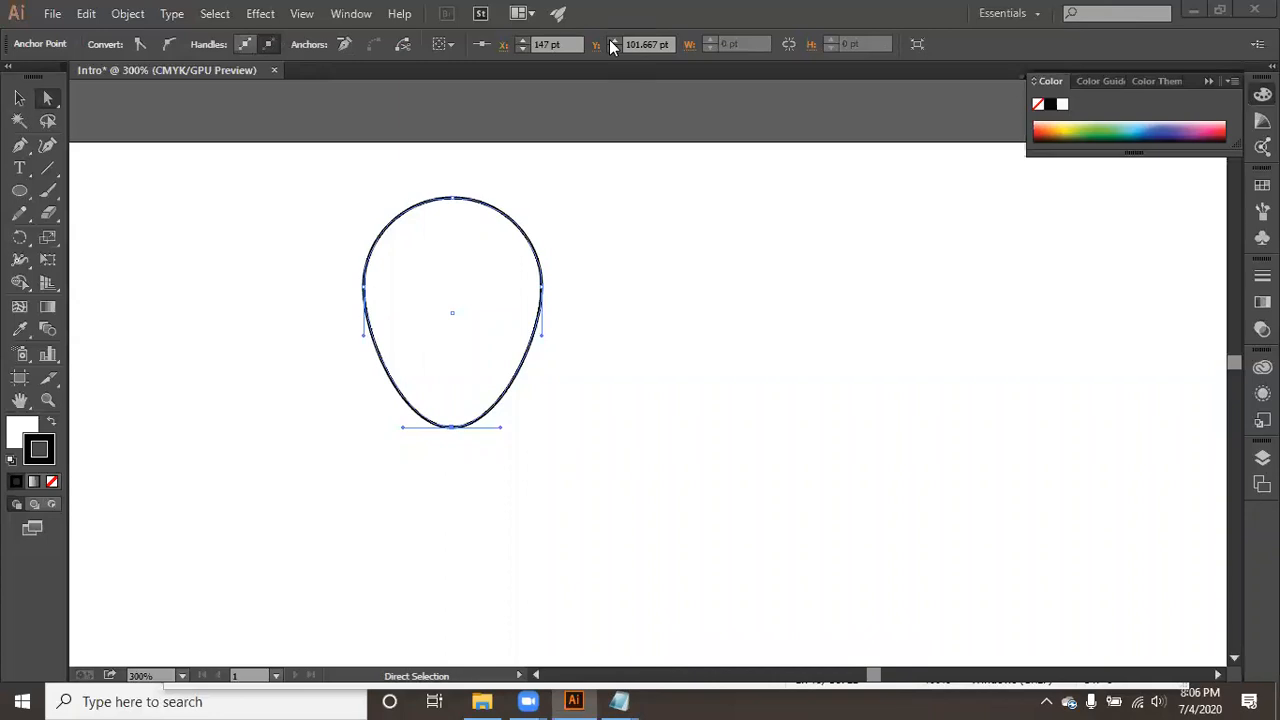
click(612, 47)
click(612, 47)
- Switch to the Notepad notes, highlight the meeting ID and password lines, and return to the Illustrator document
click(620, 700)
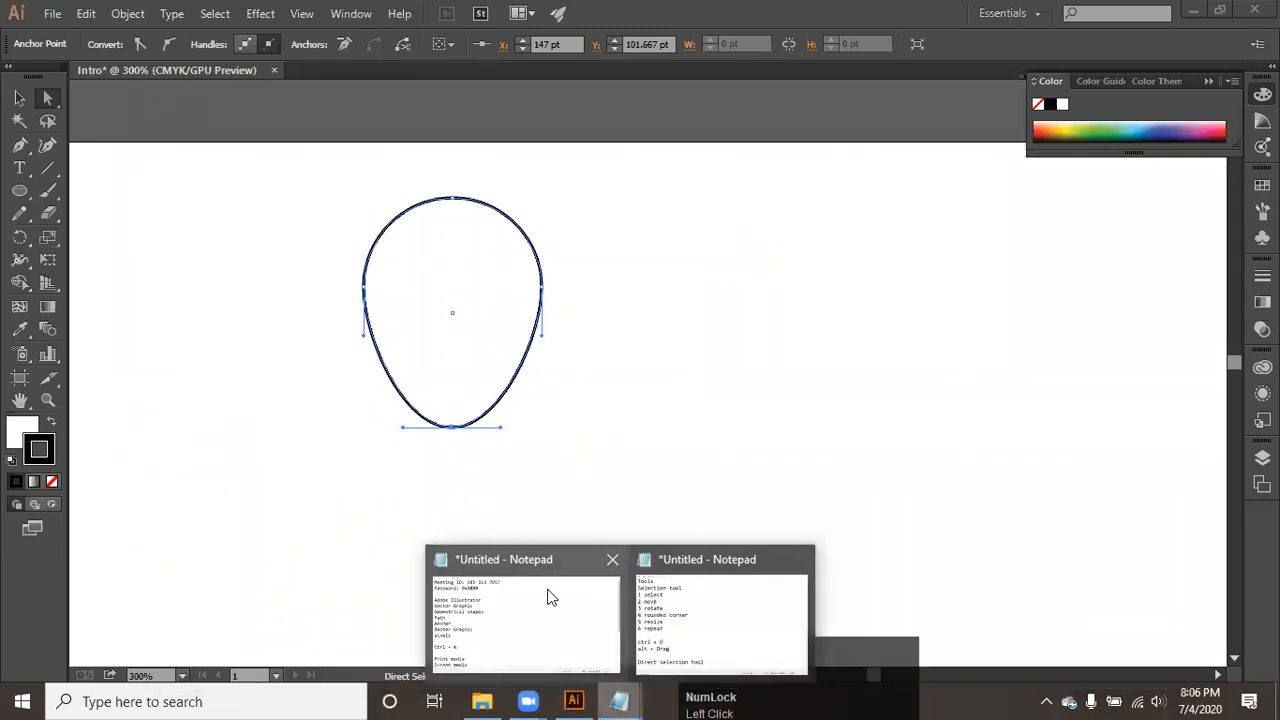
click(546, 591)
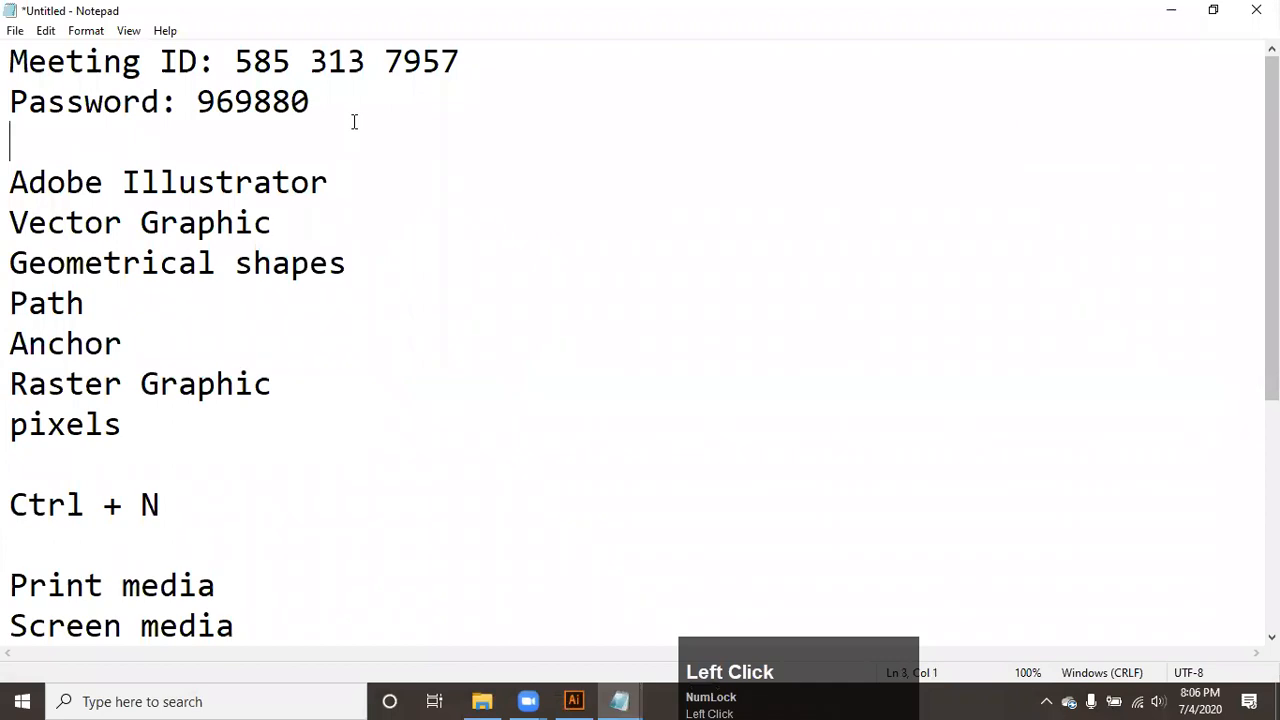
drag(311, 105, 8, 62)
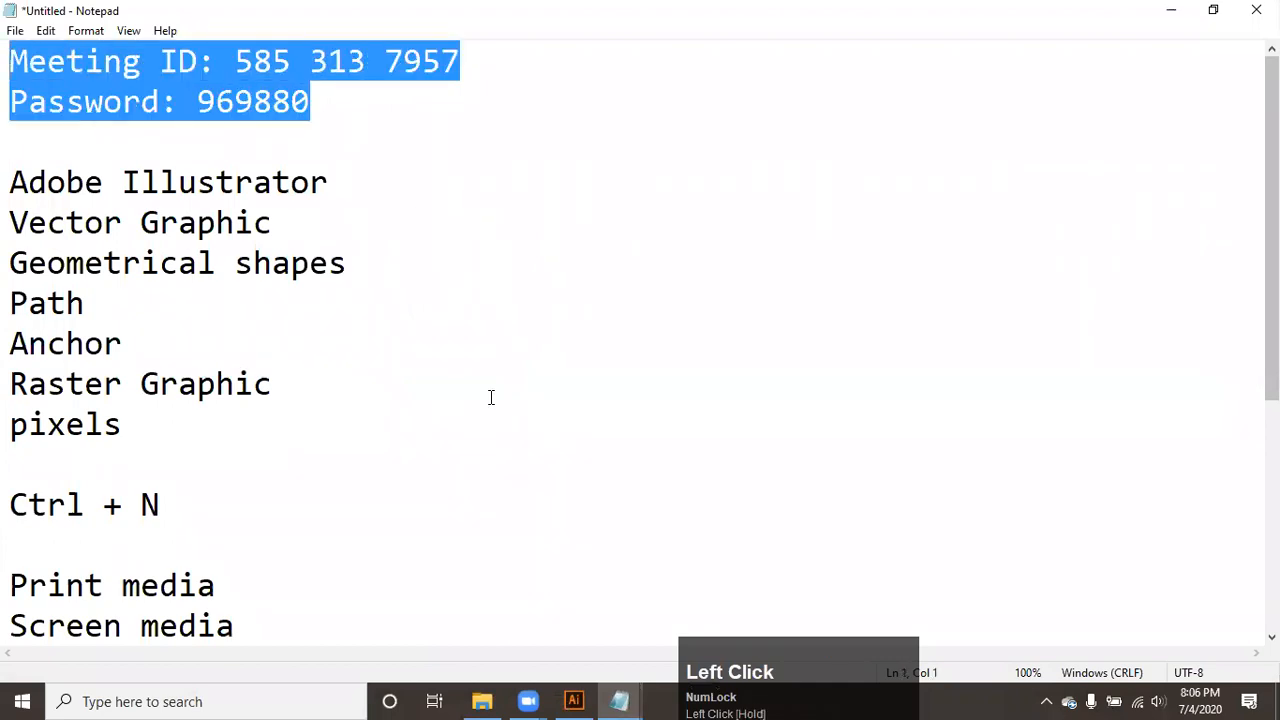
mouse_move(574, 700)
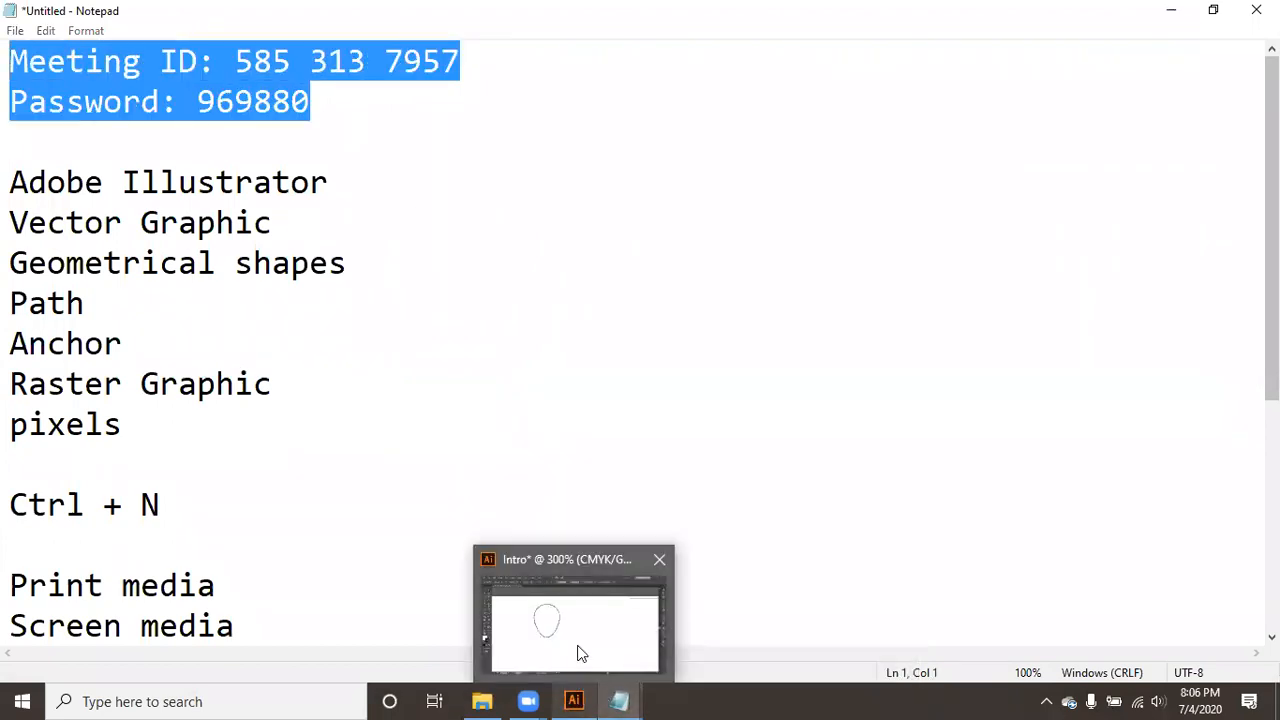
click(580, 653)
click(578, 458)
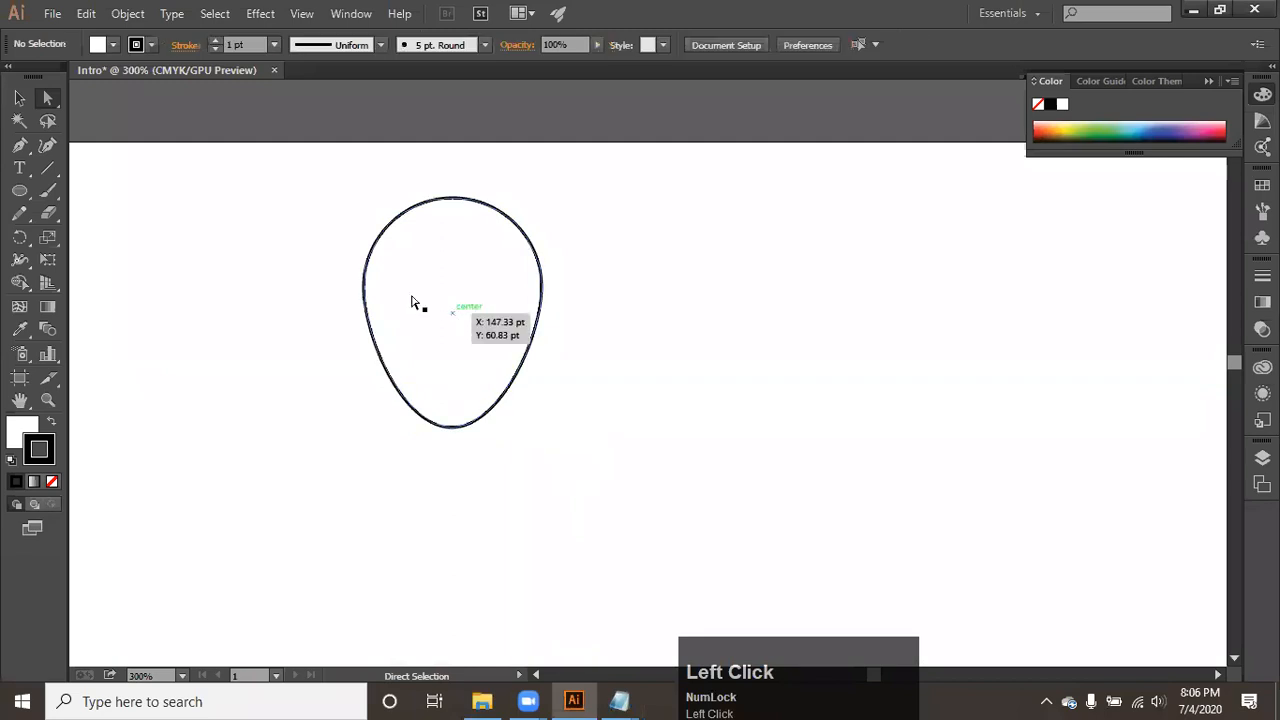
- Delete the egg-shaped path and draw a rectangle about 55.3 by 58 pt with the Rectangle tool
click(19, 97)
drag(429, 282, 490, 210)
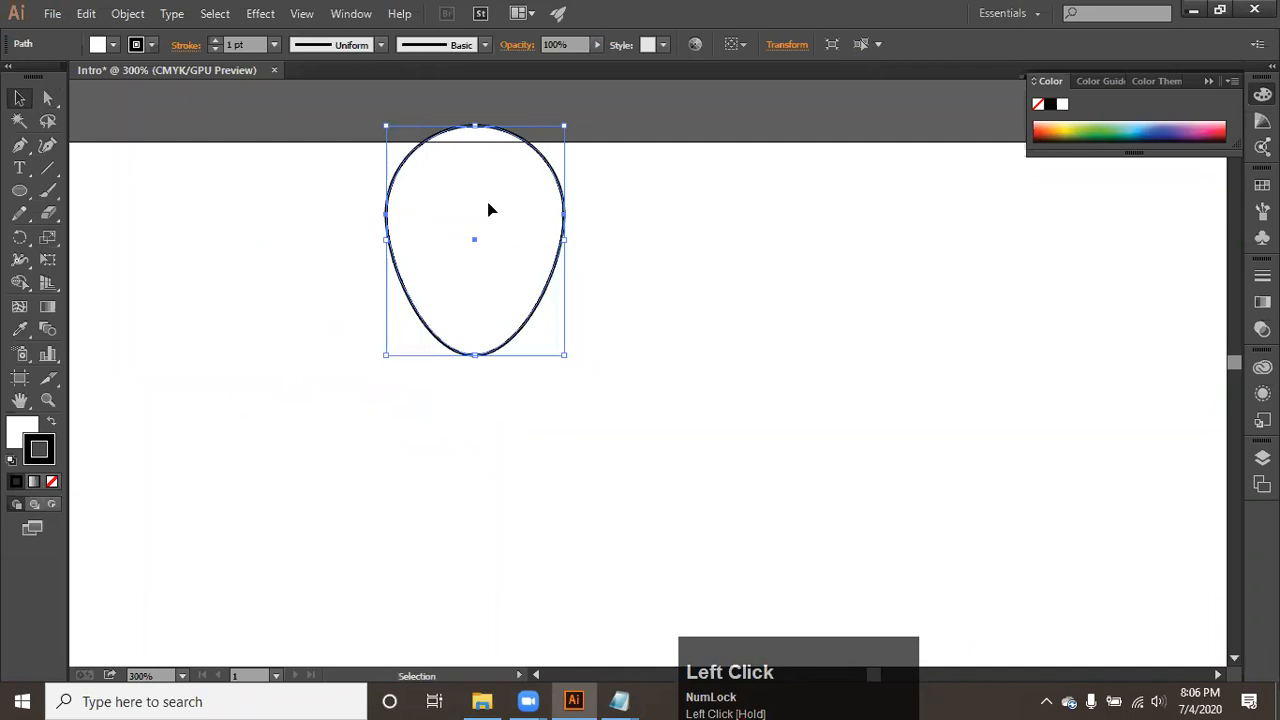
key(Delete)
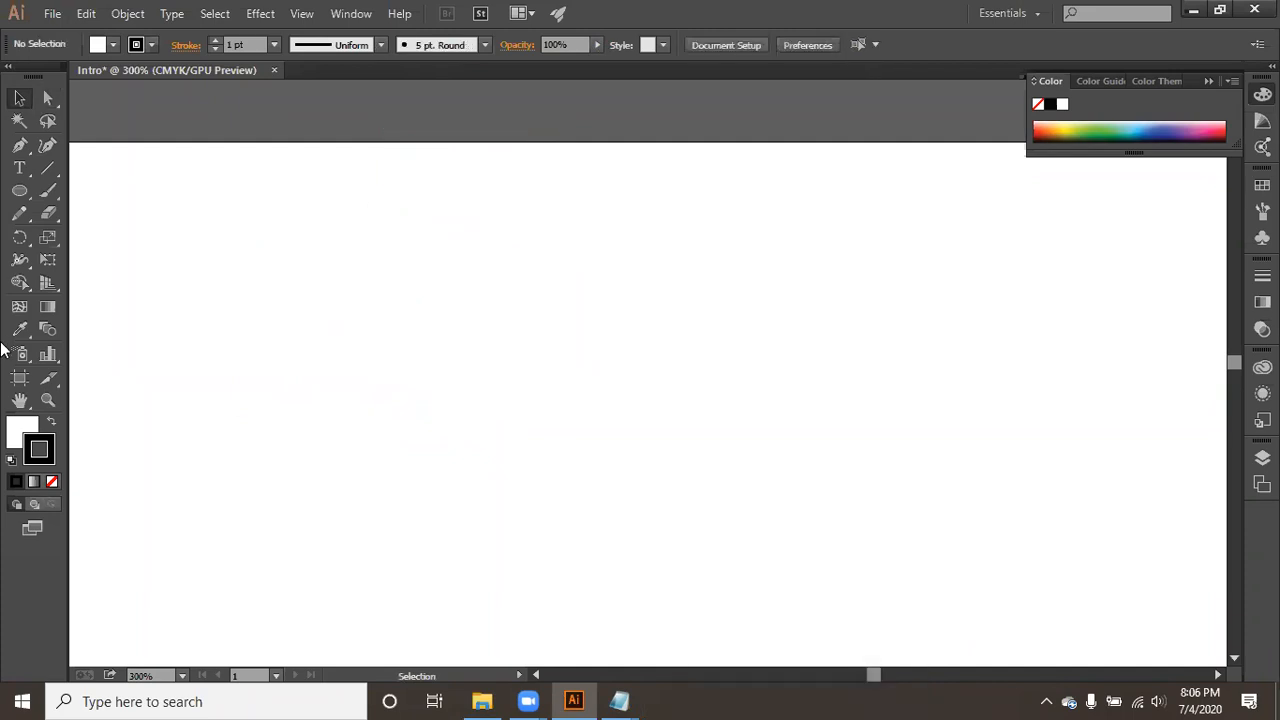
drag(22, 193, 64, 190)
drag(291, 238, 447, 400)
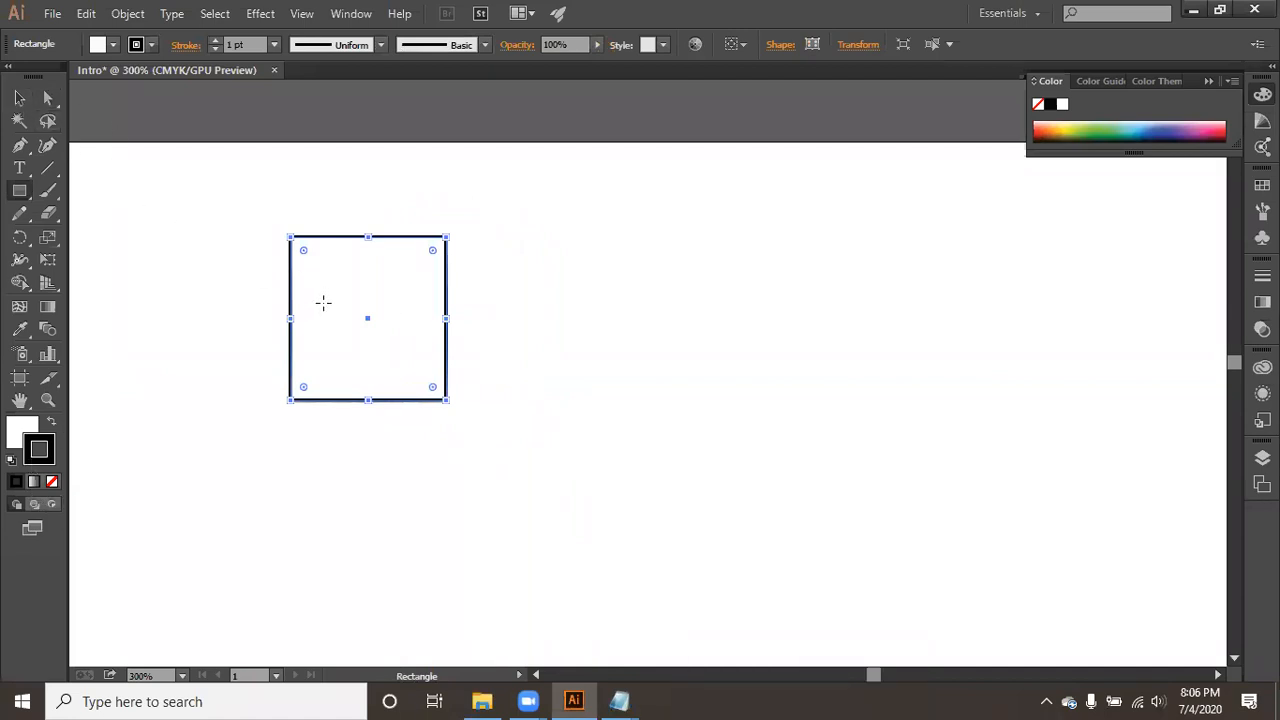
- Move the rectangle off the artboard onto the grey canvas so it only slightly overlaps the artboard's top-left corner
click(19, 97)
drag(367, 272, 451, 149)
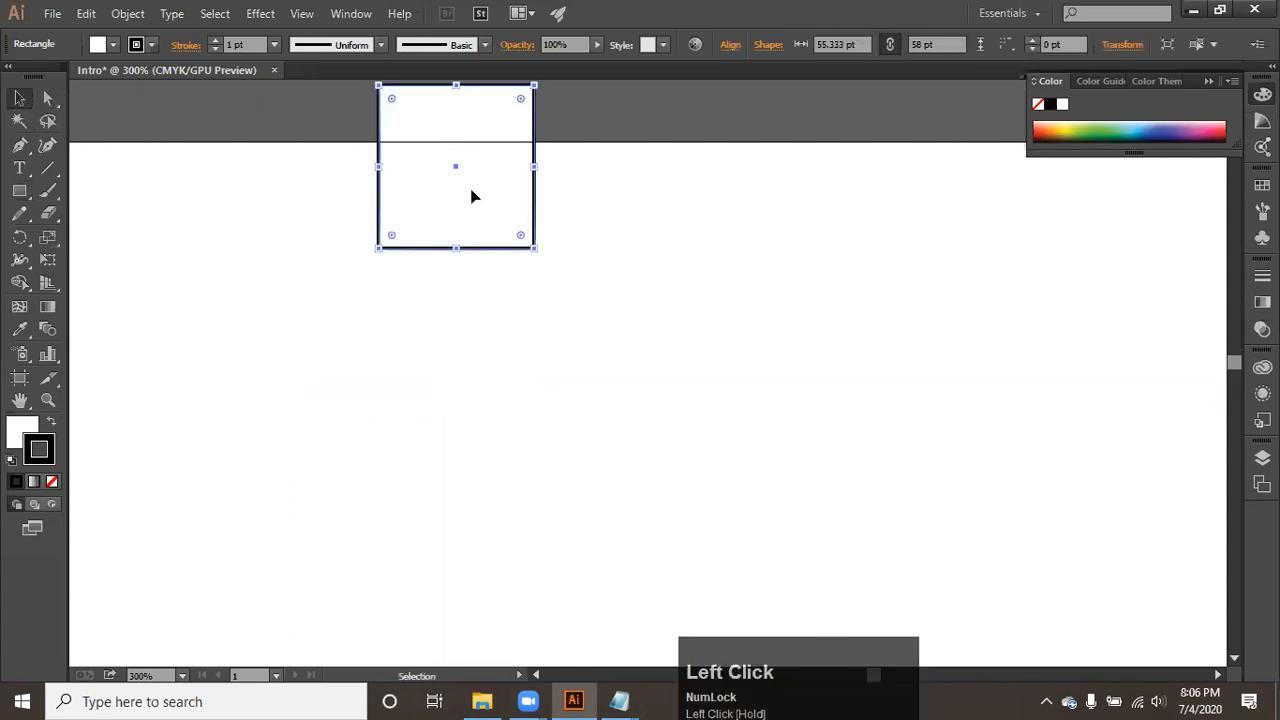
scroll(474, 196, down, 1)
key(super)
key(super)
scroll(536, 236, down, 2)
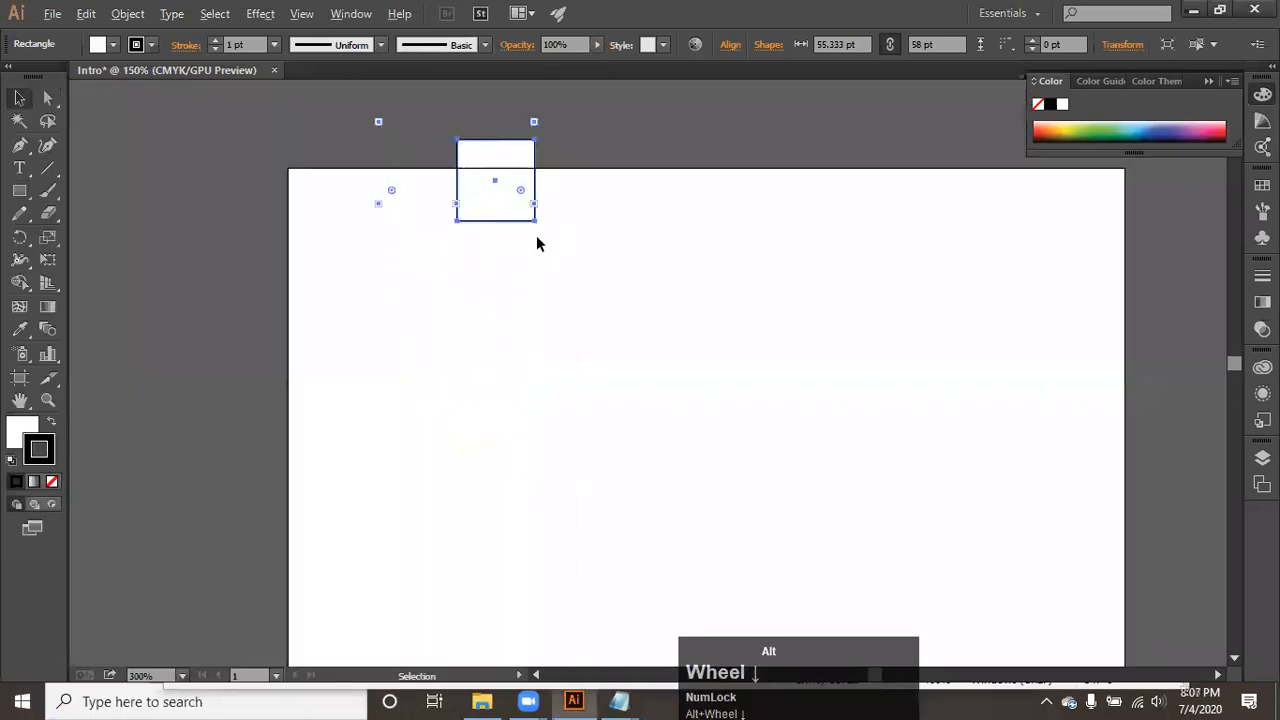
drag(608, 363, 636, 406)
scroll(615, 346, up, 2)
drag(615, 346, 563, 526)
key(space)
drag(505, 493, 394, 466)
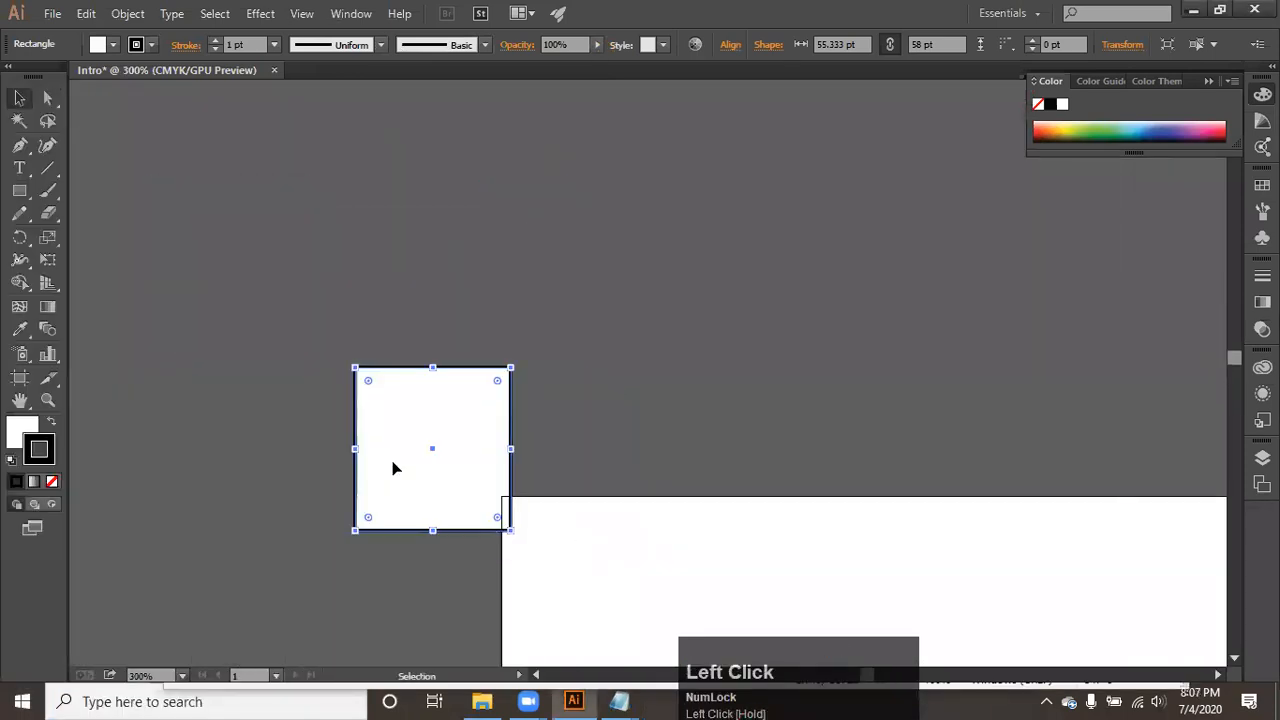
- Select the rectangle at closer magnification and change its fill to a medium red in the Color Picker
scroll(390, 462, up, 1)
scroll(380, 392, up, 2)
click(755, 262)
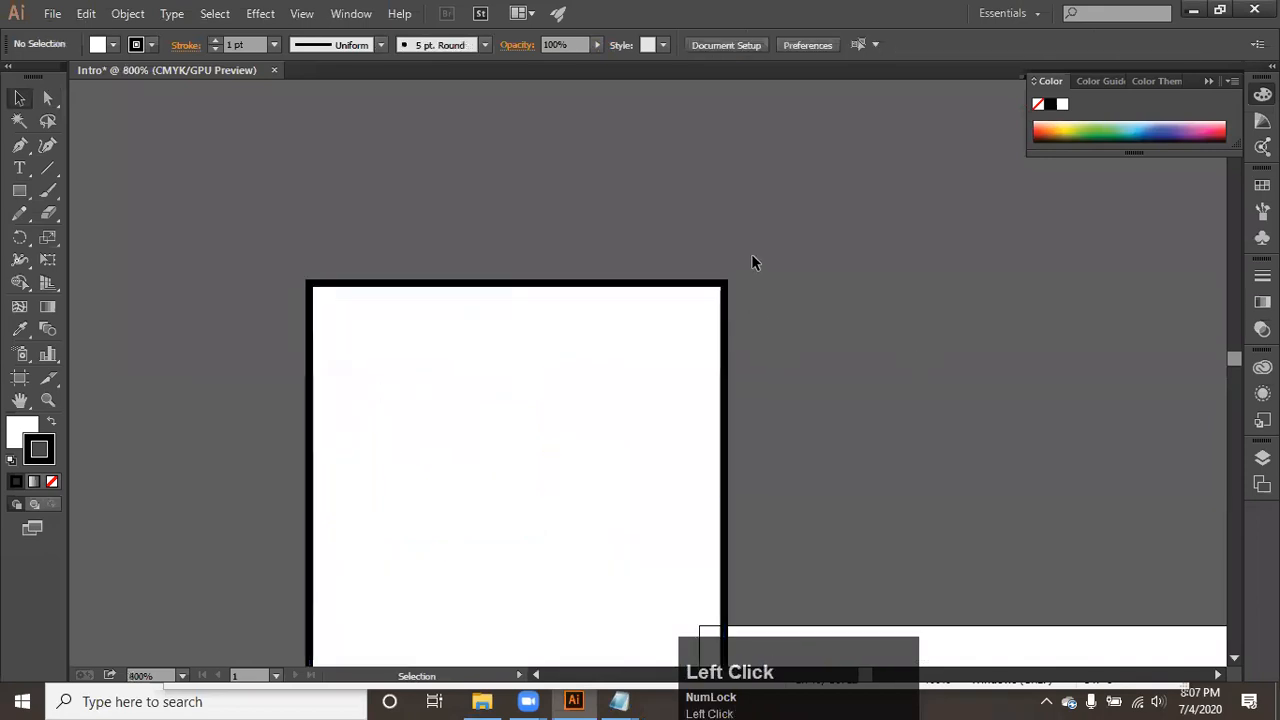
scroll(512, 397, up, 2)
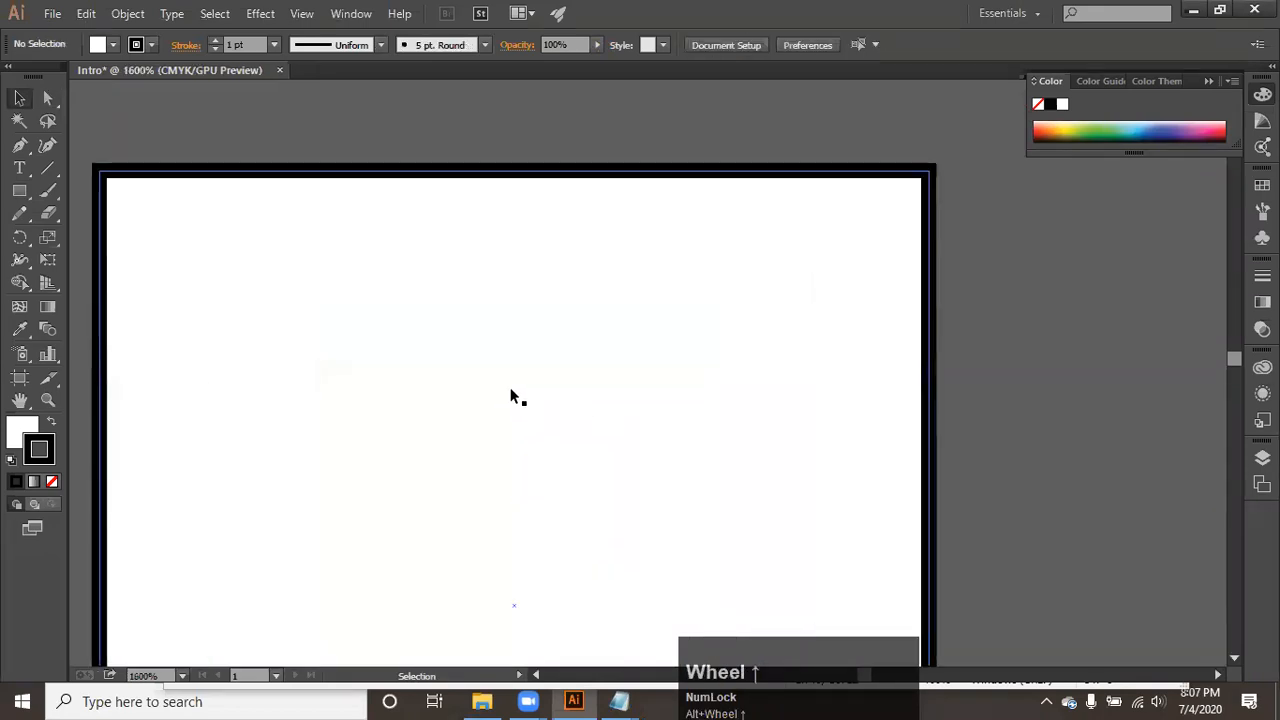
scroll(510, 398, down, 3)
drag(508, 400, 808, 300)
click(651, 374)
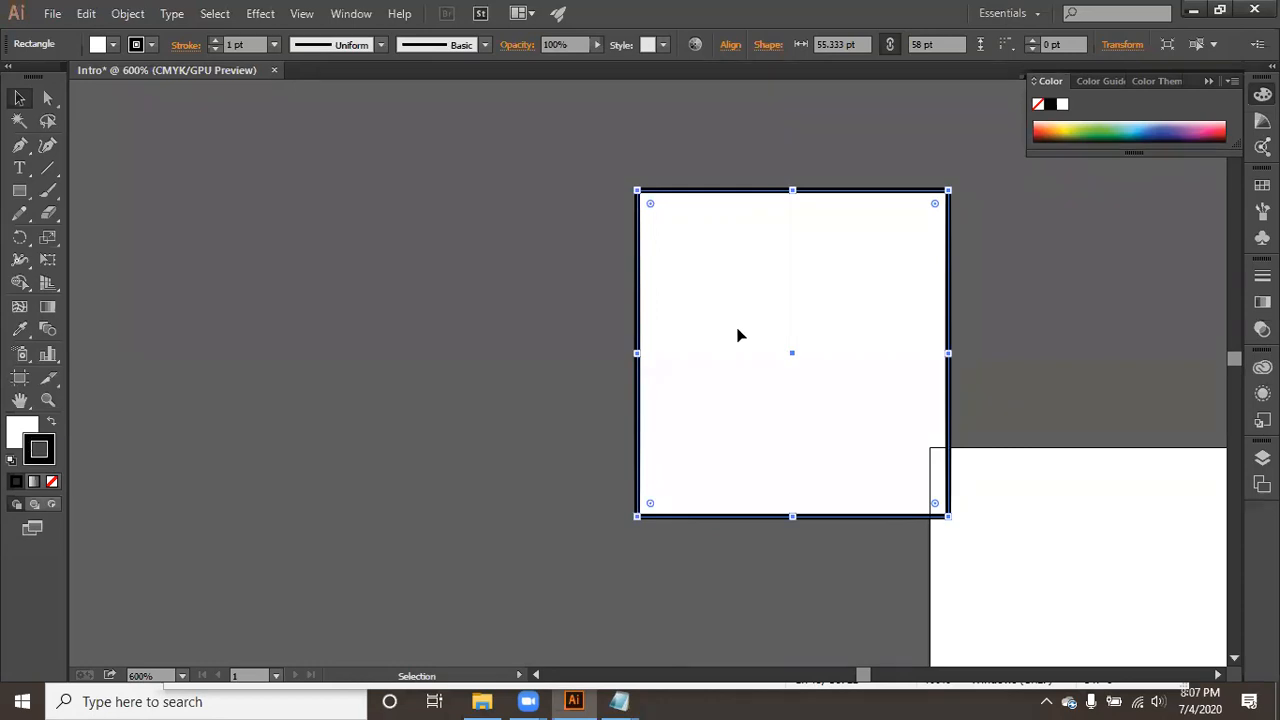
double_click(15, 437)
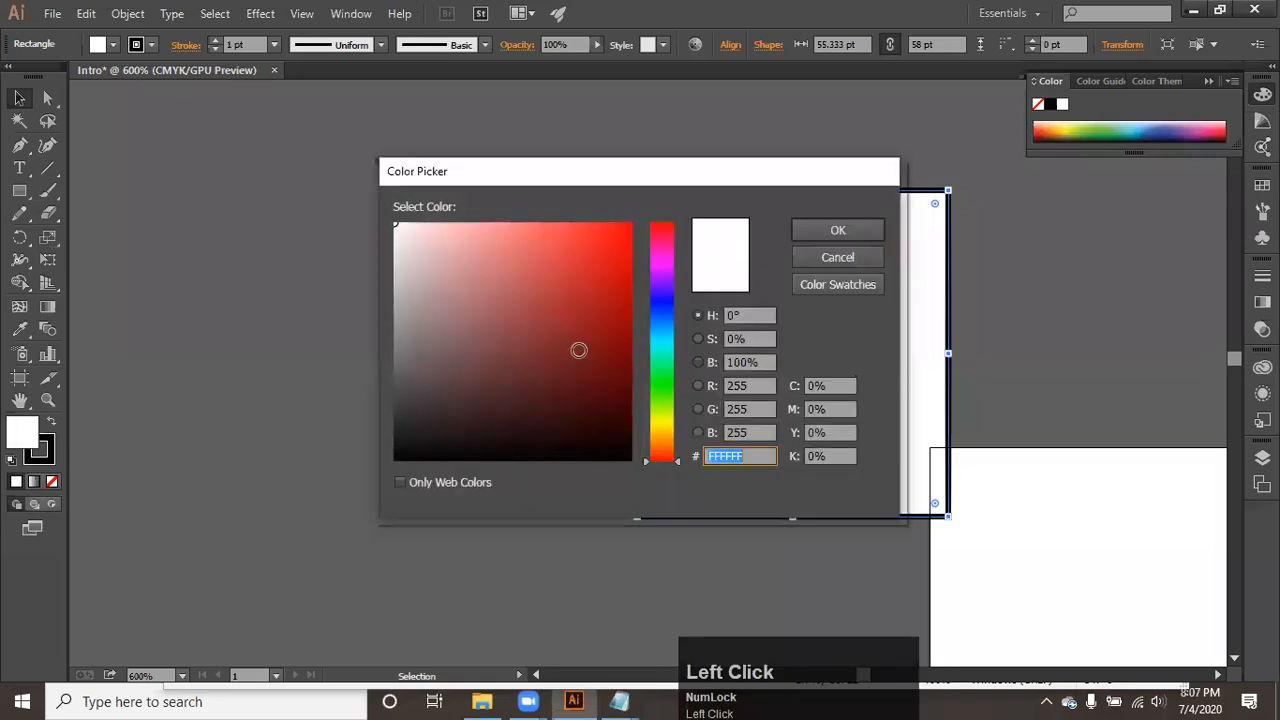
mouse_move(605, 326)
mouse_down()
mouse_move(574, 380)
mouse_move(466, 409)
mouse_move(409, 446)
mouse_move(574, 280)
mouse_up()
click(830, 230)
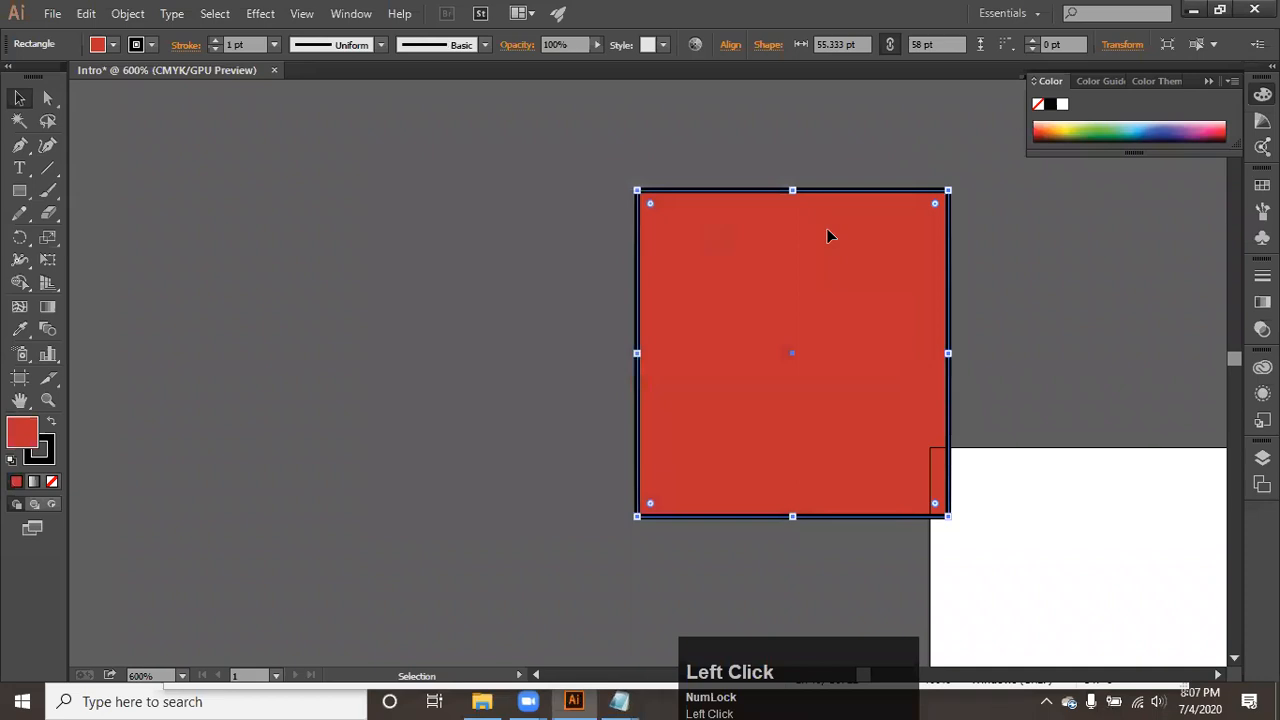
- Change the rectangle's fill to near-black #191919 in the Color Picker
double_click(30, 438)
mouse_move(423, 420)
mouse_down()
mouse_move(406, 443)
mouse_move(365, 438)
mouse_up()
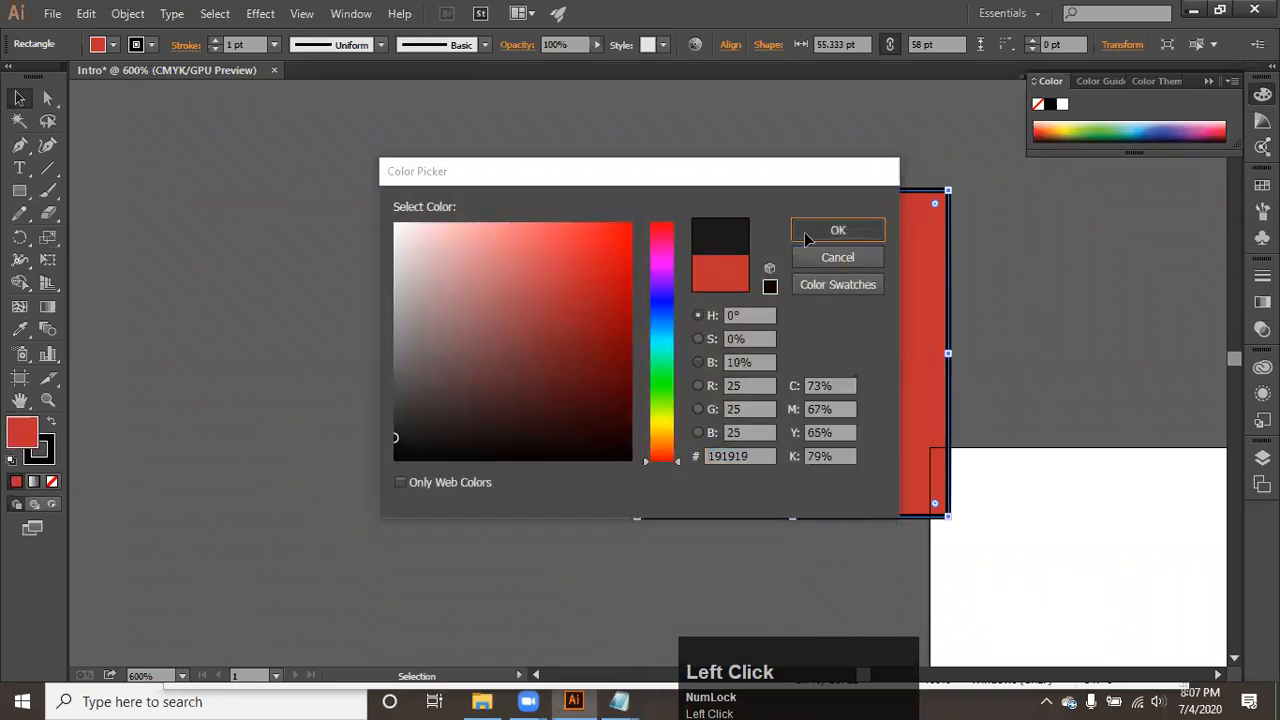
click(803, 236)
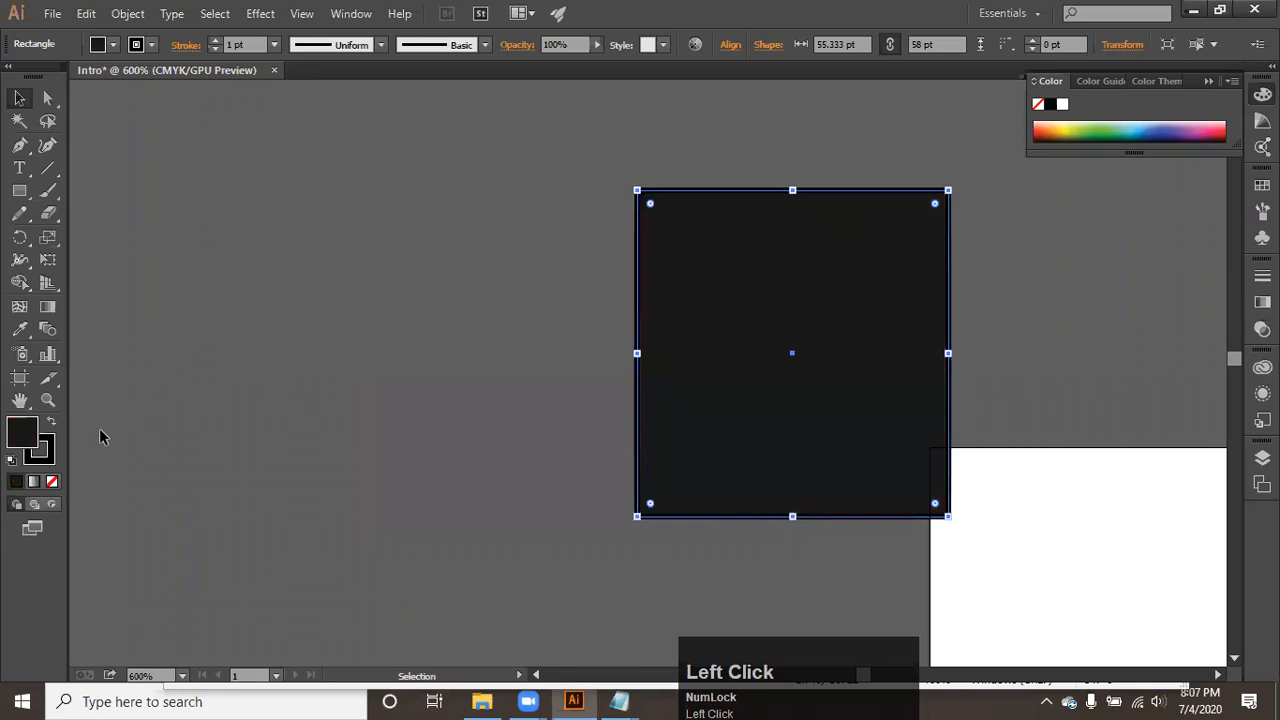
- Make the rectangle's stroke the active attribute and change its color to blue in the Color Picker
click(48, 458)
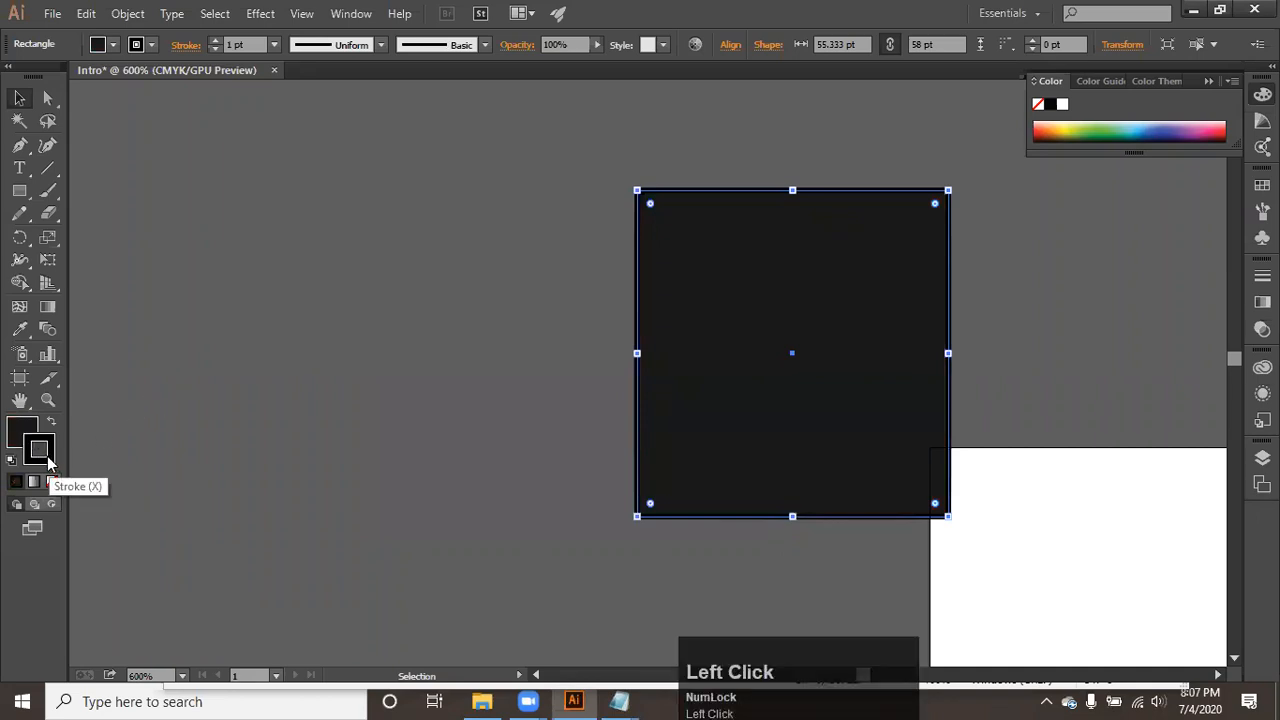
double_click(45, 456)
click(630, 263)
click(672, 328)
click(818, 228)
click(826, 177)
- Move the rectangle down and left, clear of the artboard, and change its stroke color to bright green
drag(824, 267, 699, 357)
double_click(30, 456)
click(662, 389)
click(541, 243)
drag(541, 243, 645, 223)
click(838, 232)
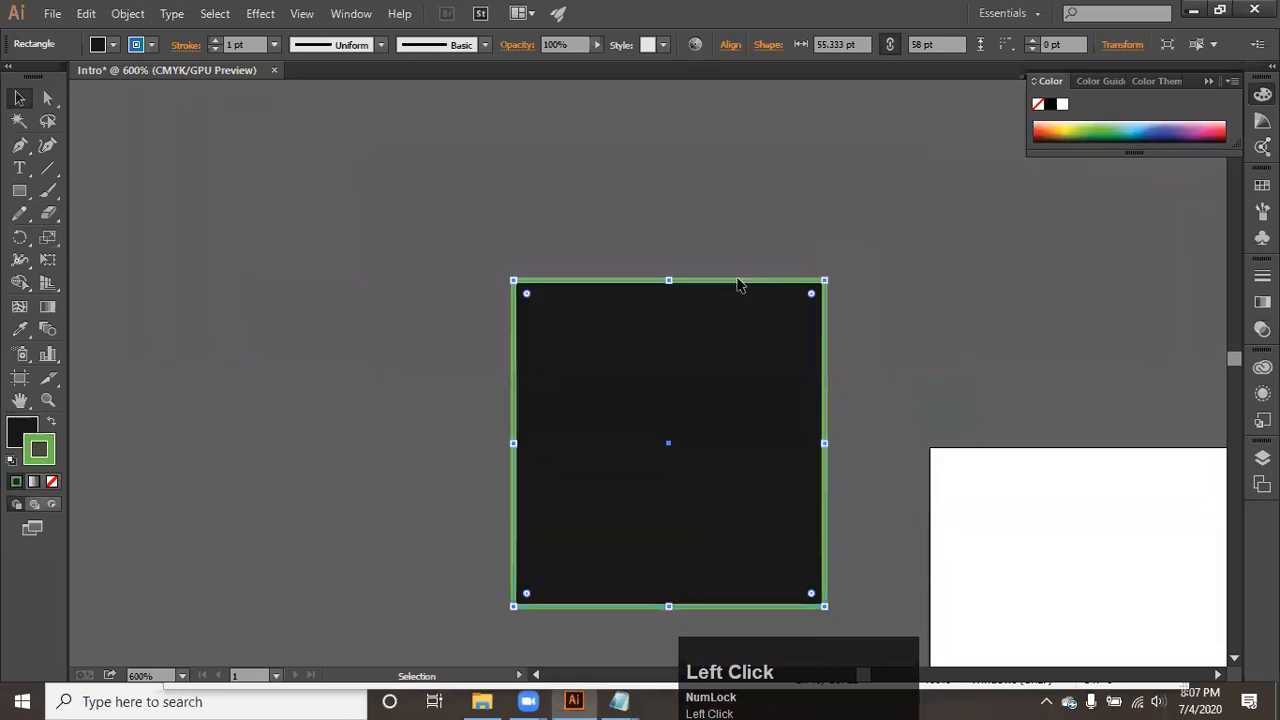
- Change the rectangle's stroke color to white #FFFFFF in the Color Picker
double_click(45, 448)
drag(396, 226, 382, 223)
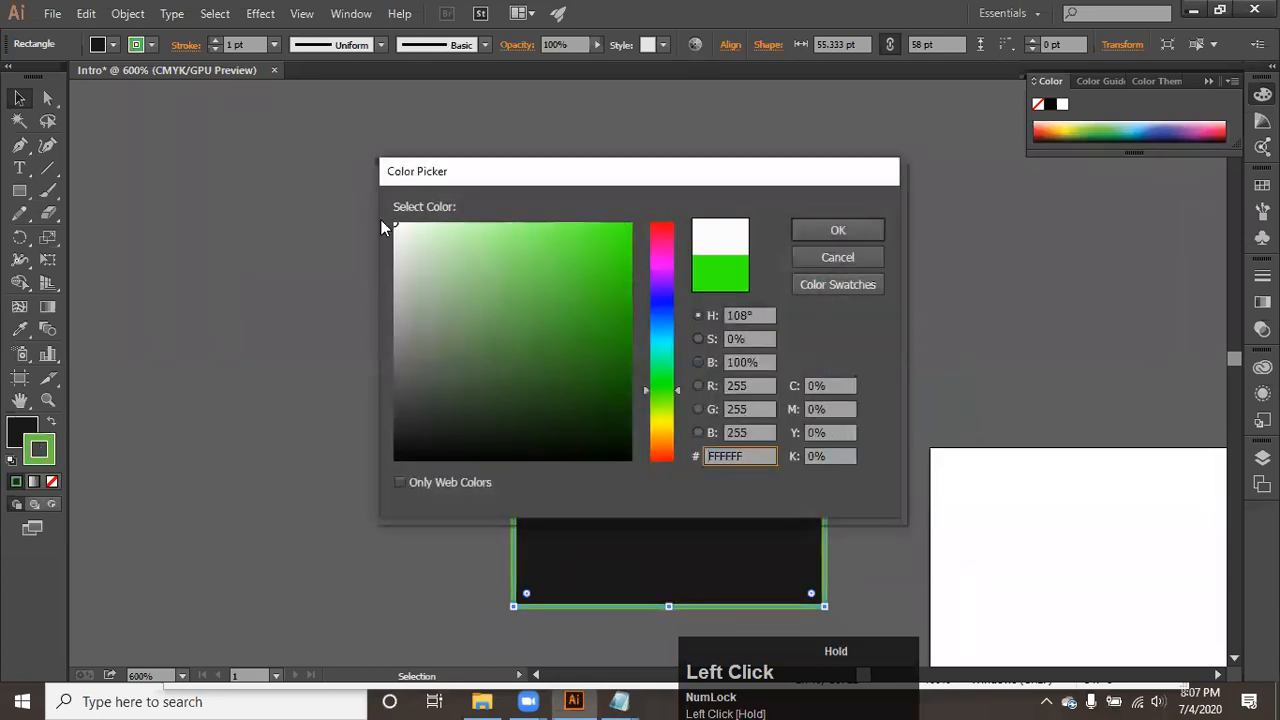
click(815, 236)
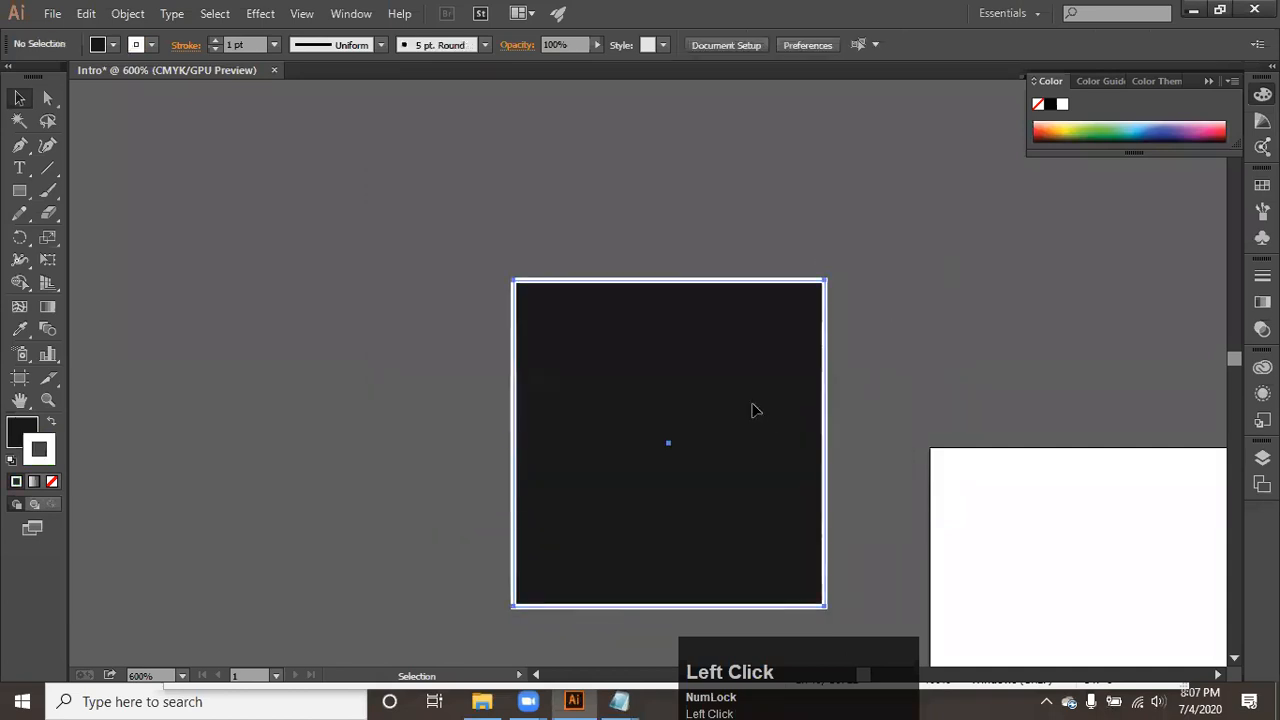
- Alternate the active attribute between fill and stroke, and set the rectangle's stroke to None
click(45, 446)
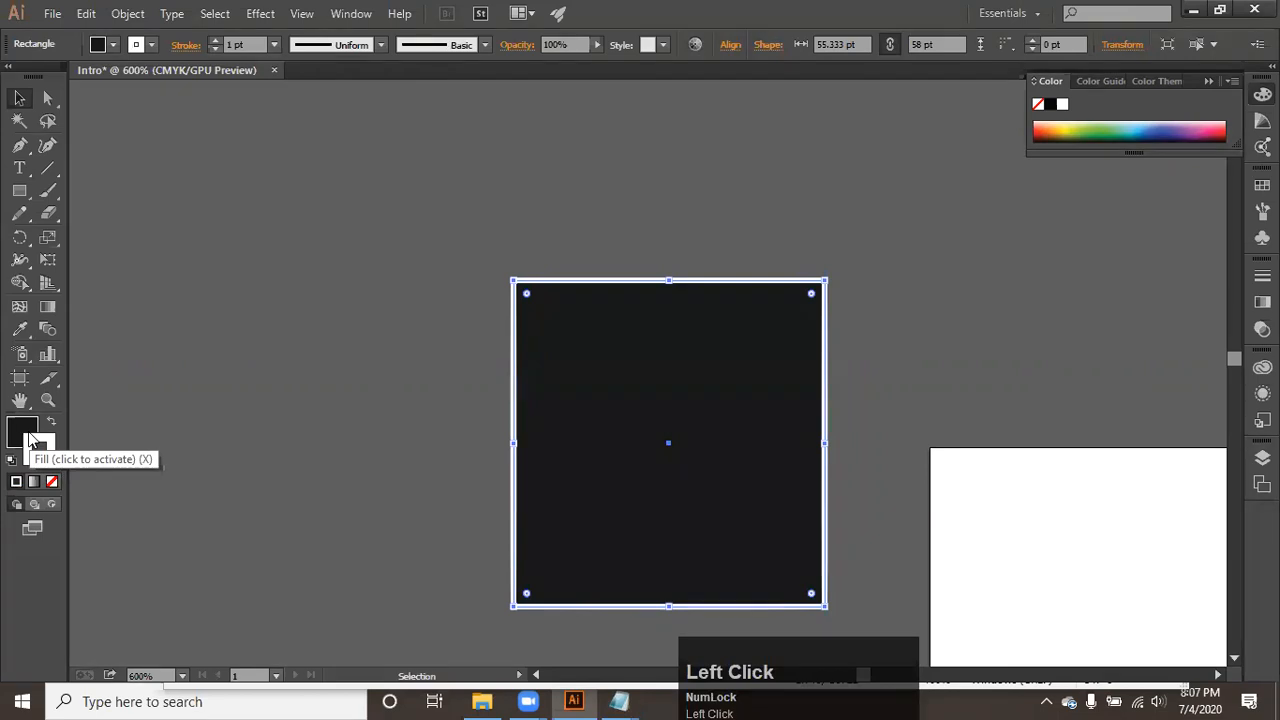
click(20, 432)
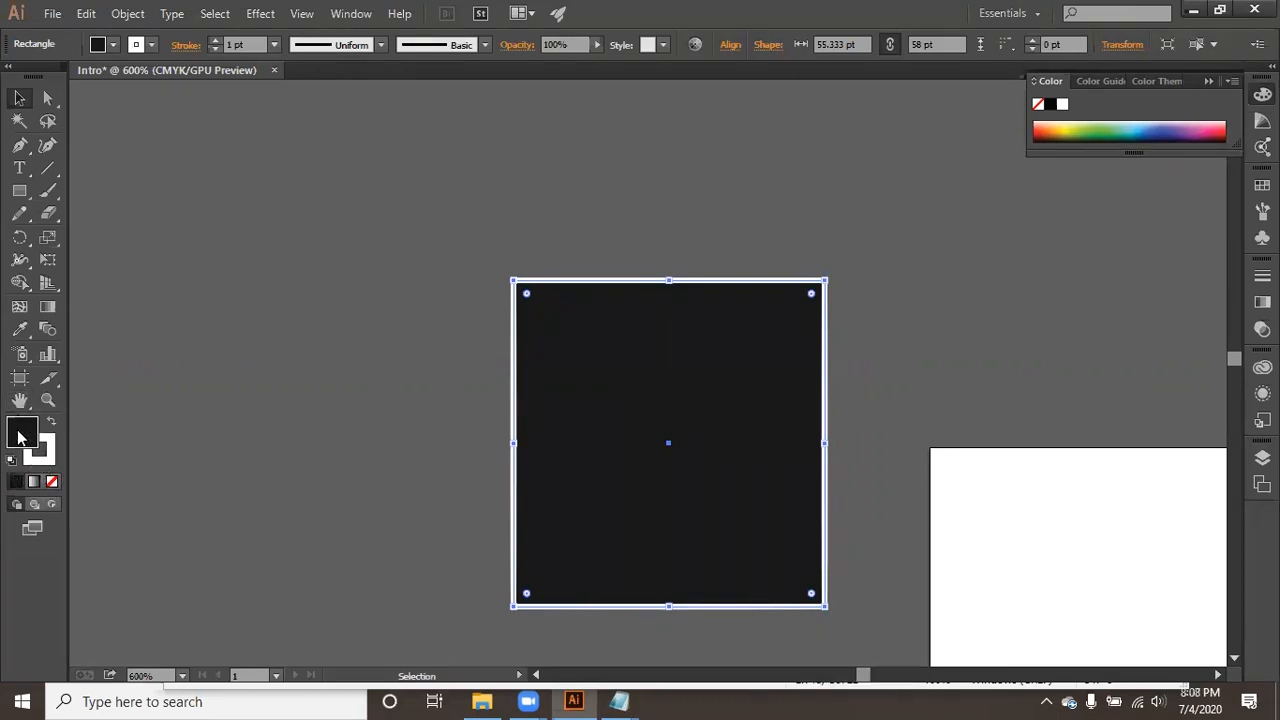
click(42, 463)
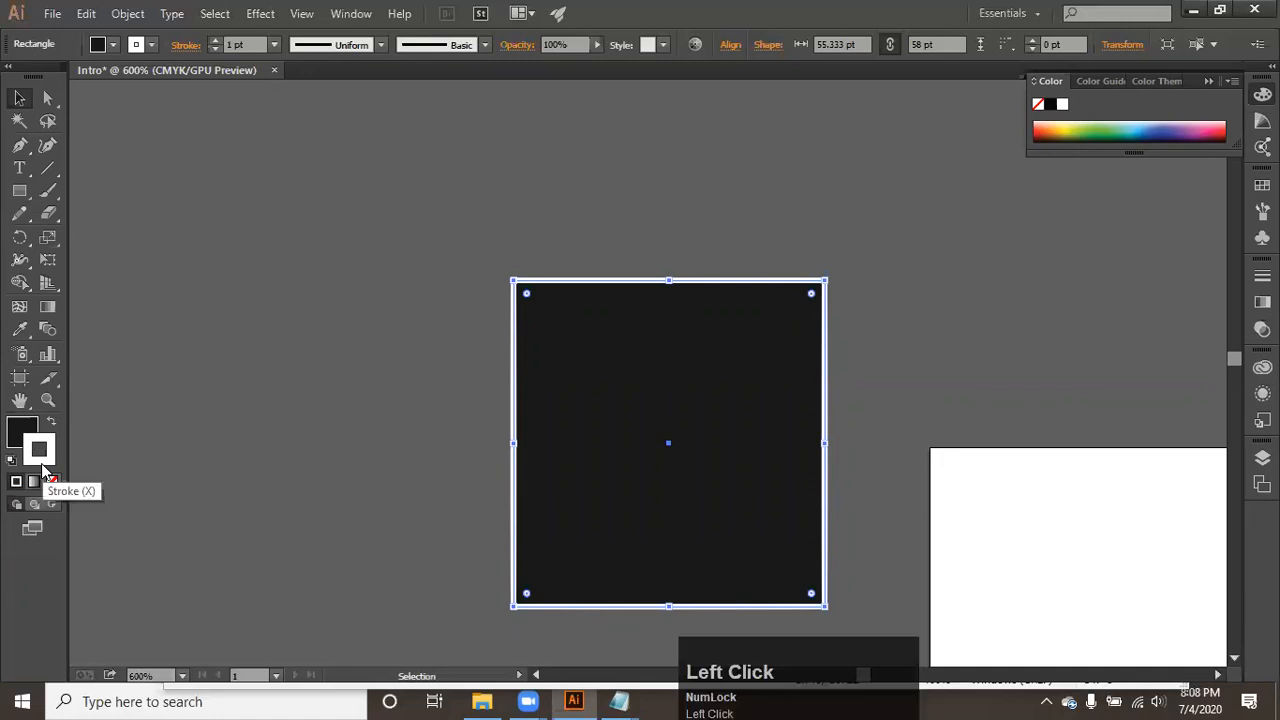
click(15, 436)
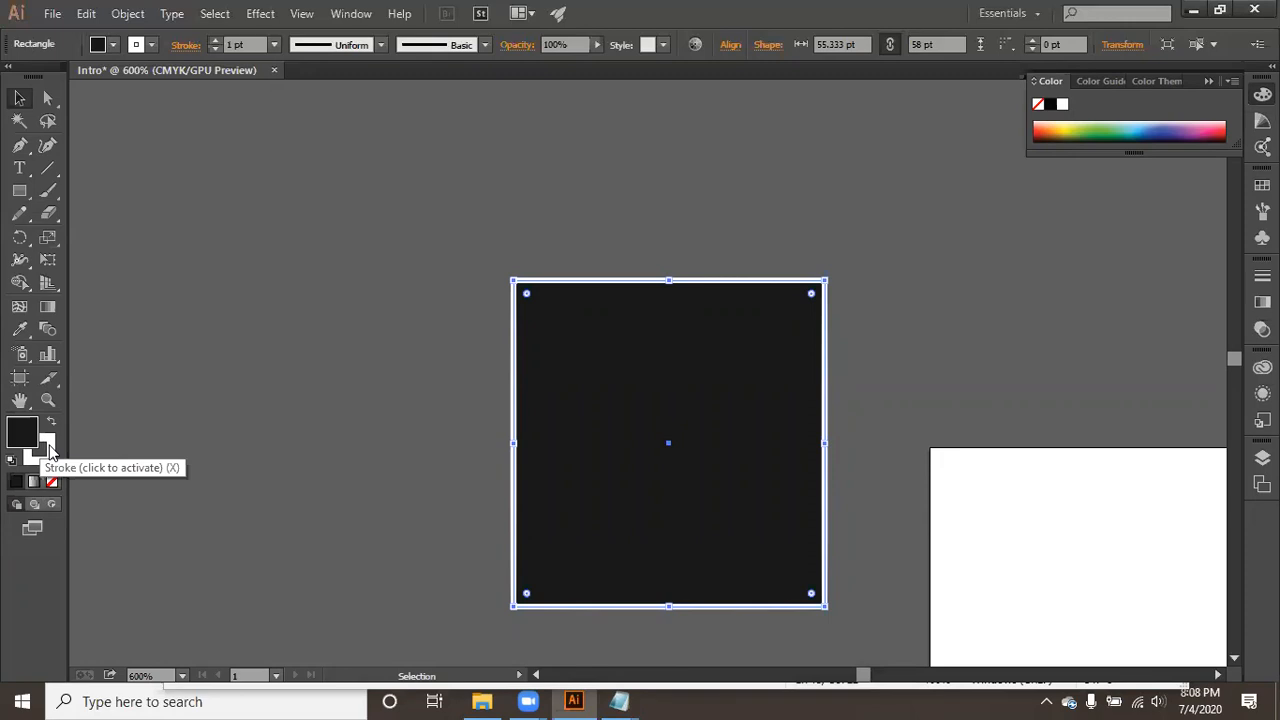
click(48, 449)
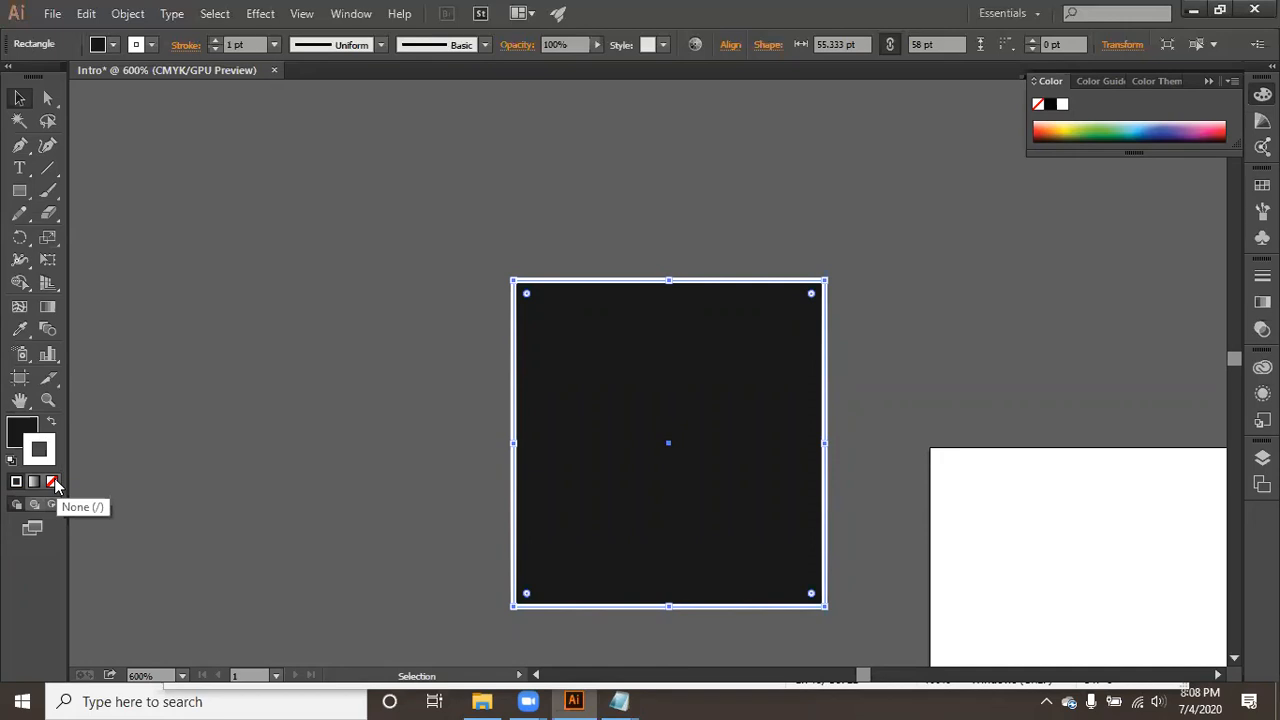
click(53, 482)
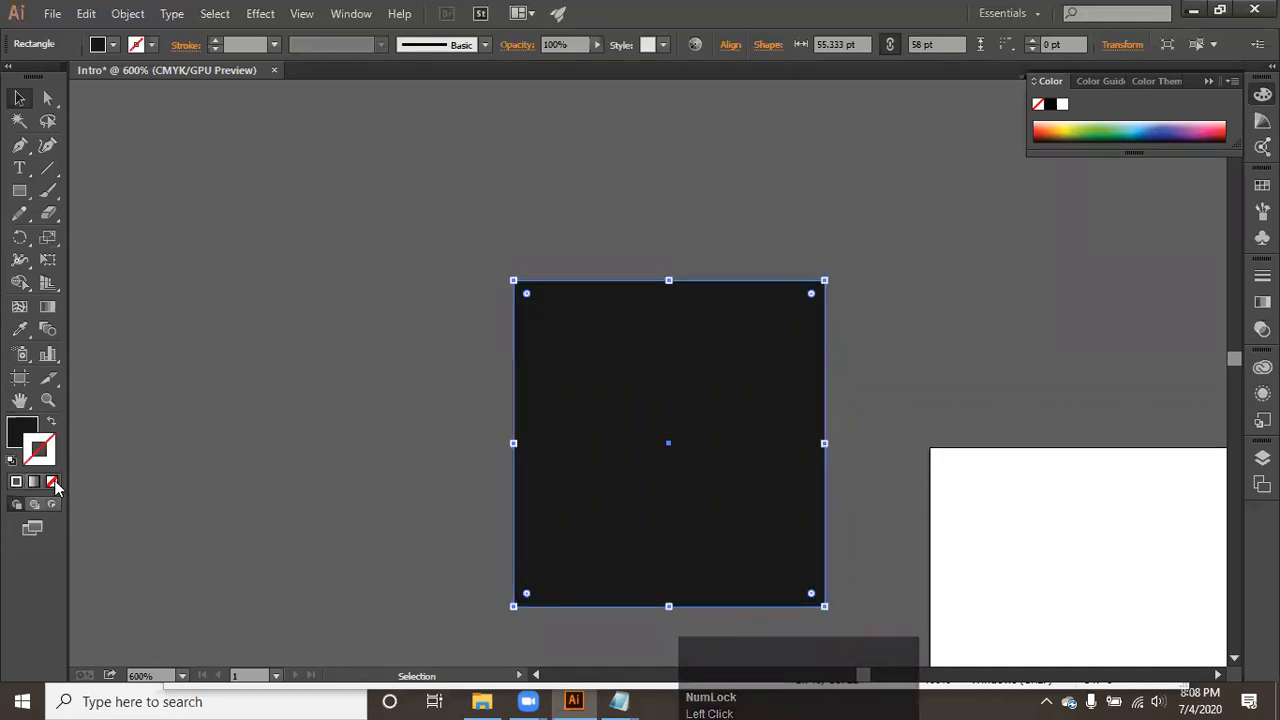
- Reselect the black rectangle, change its stroke color to white in the Color Picker, and deselect it
click(290, 458)
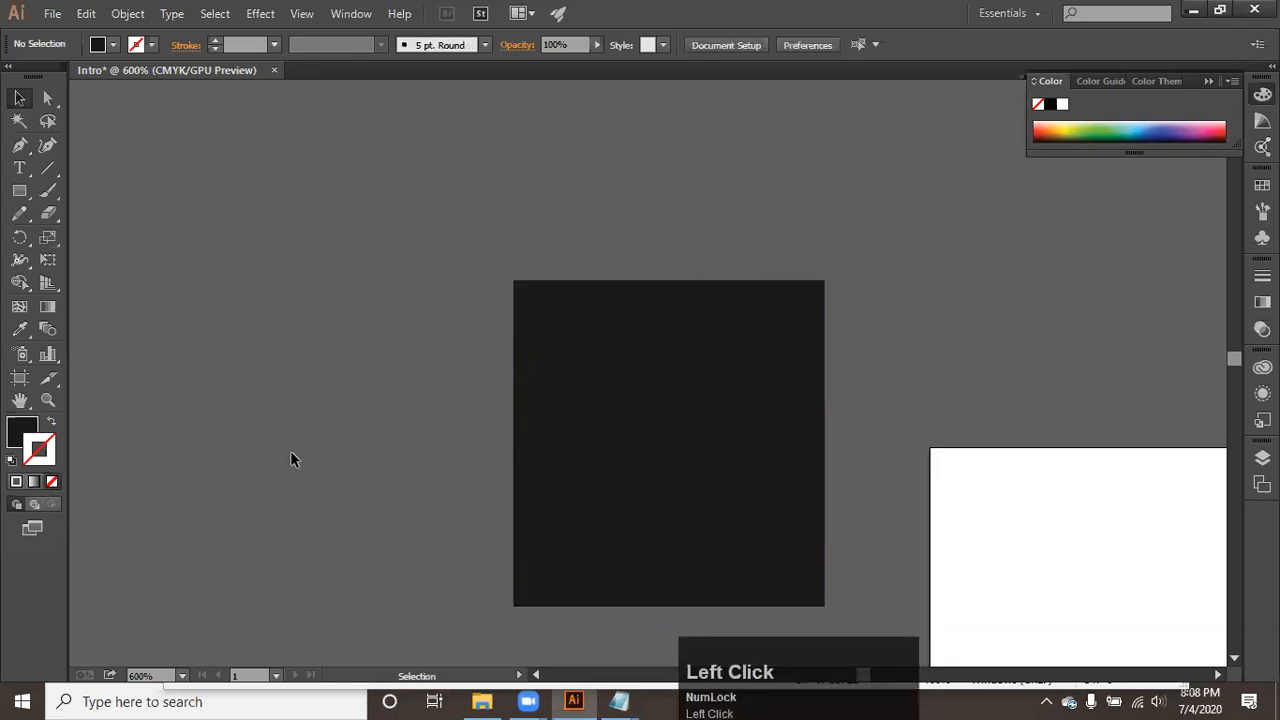
click(623, 414)
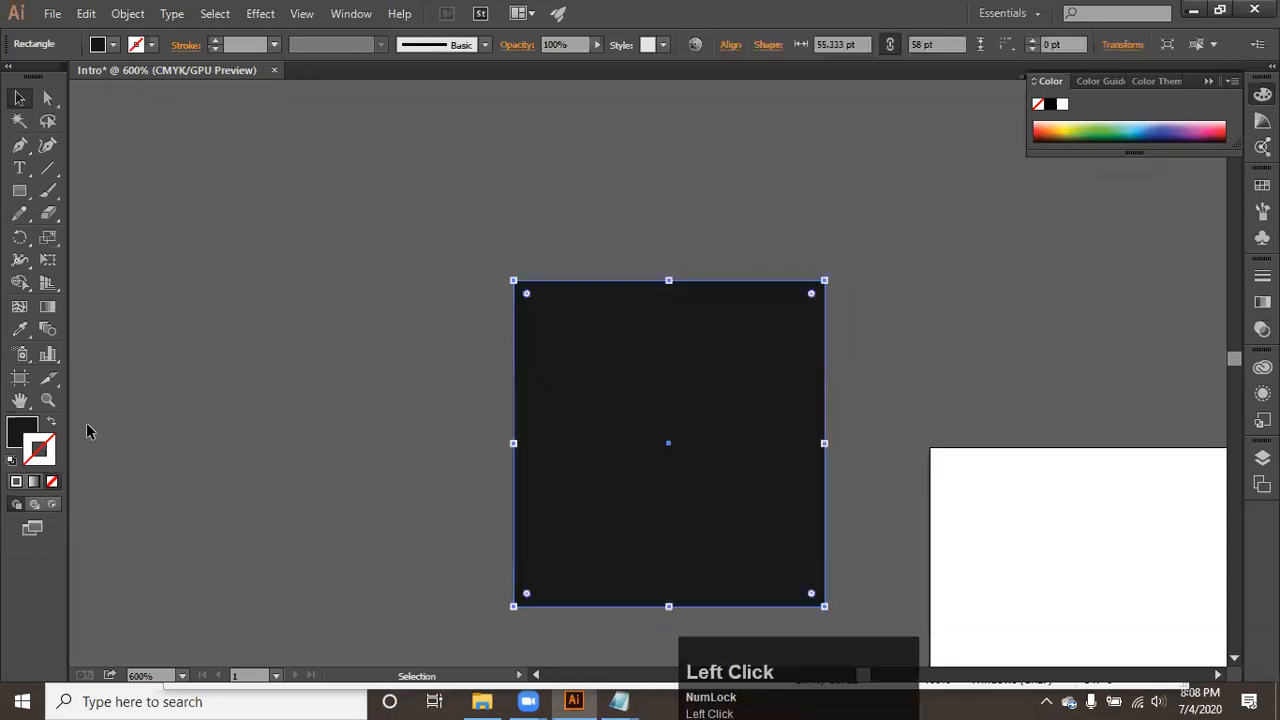
click(54, 464)
double_click(55, 465)
mouse_move(440, 326)
mouse_down()
mouse_move(417, 243)
mouse_move(396, 228)
mouse_up()
click(795, 228)
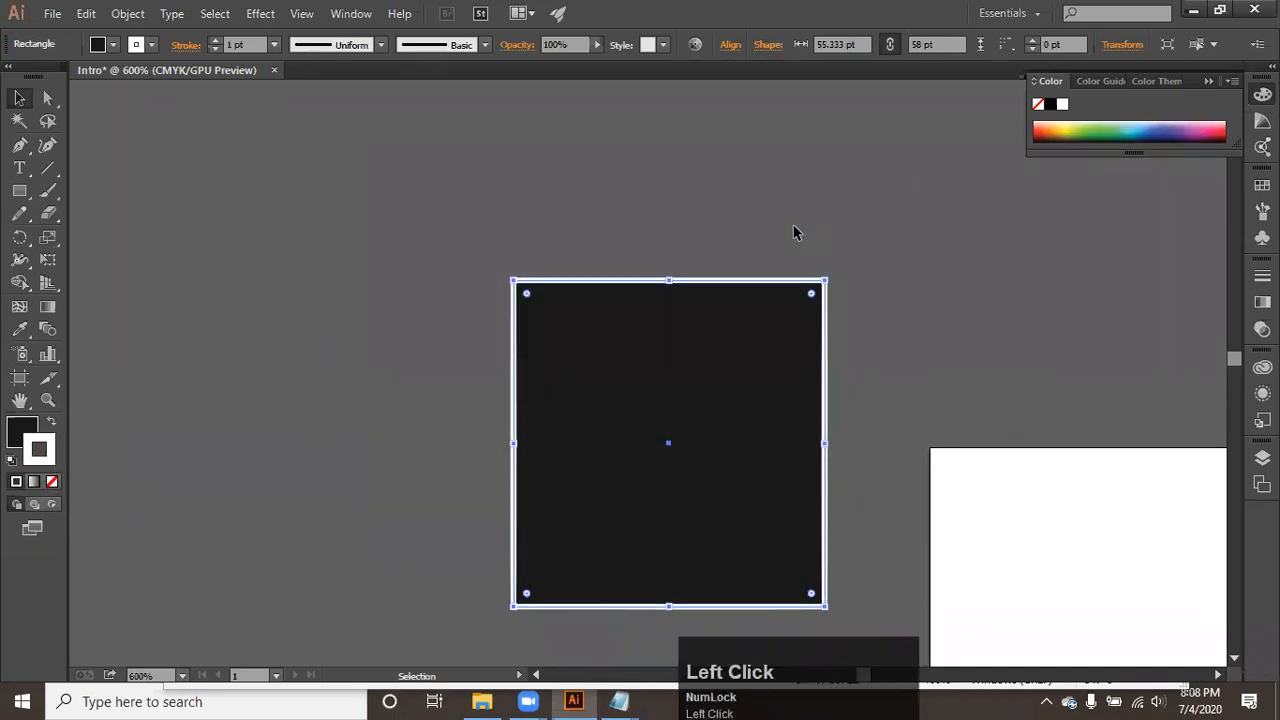
click(776, 256)
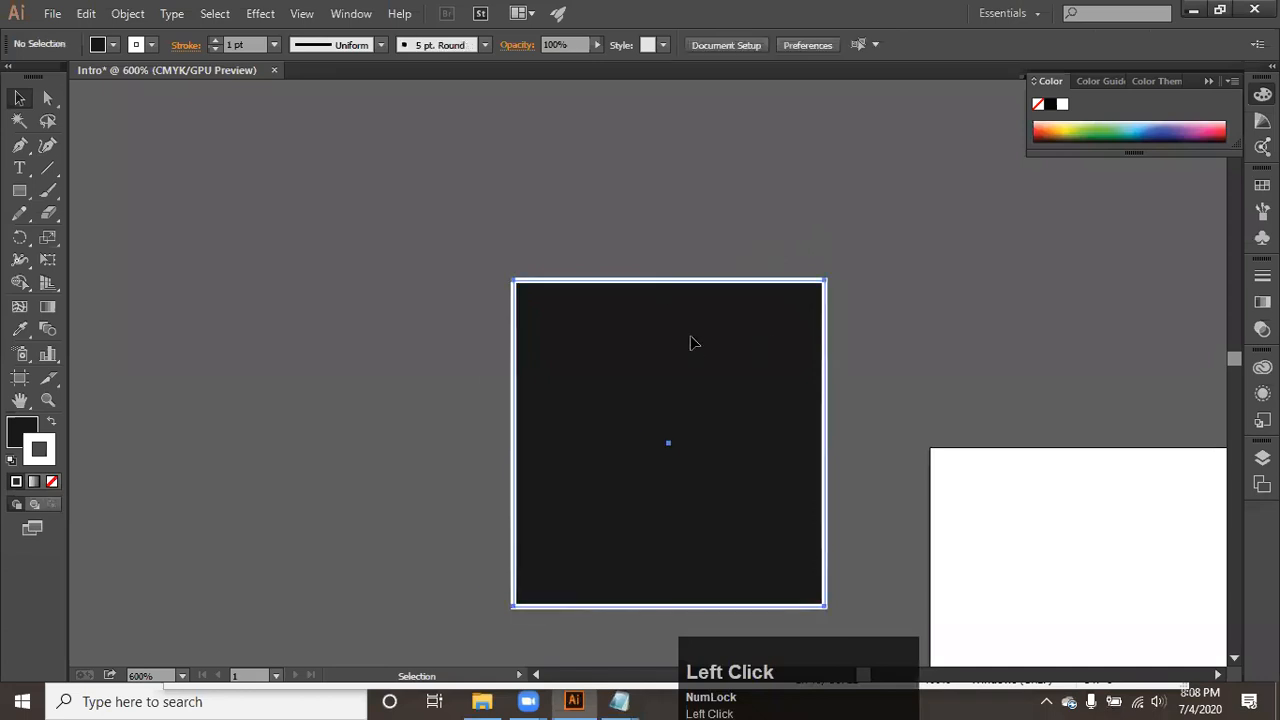
- Move the rectangle slightly up and left, set its fill to None, and deselect it
drag(560, 574, 529, 557)
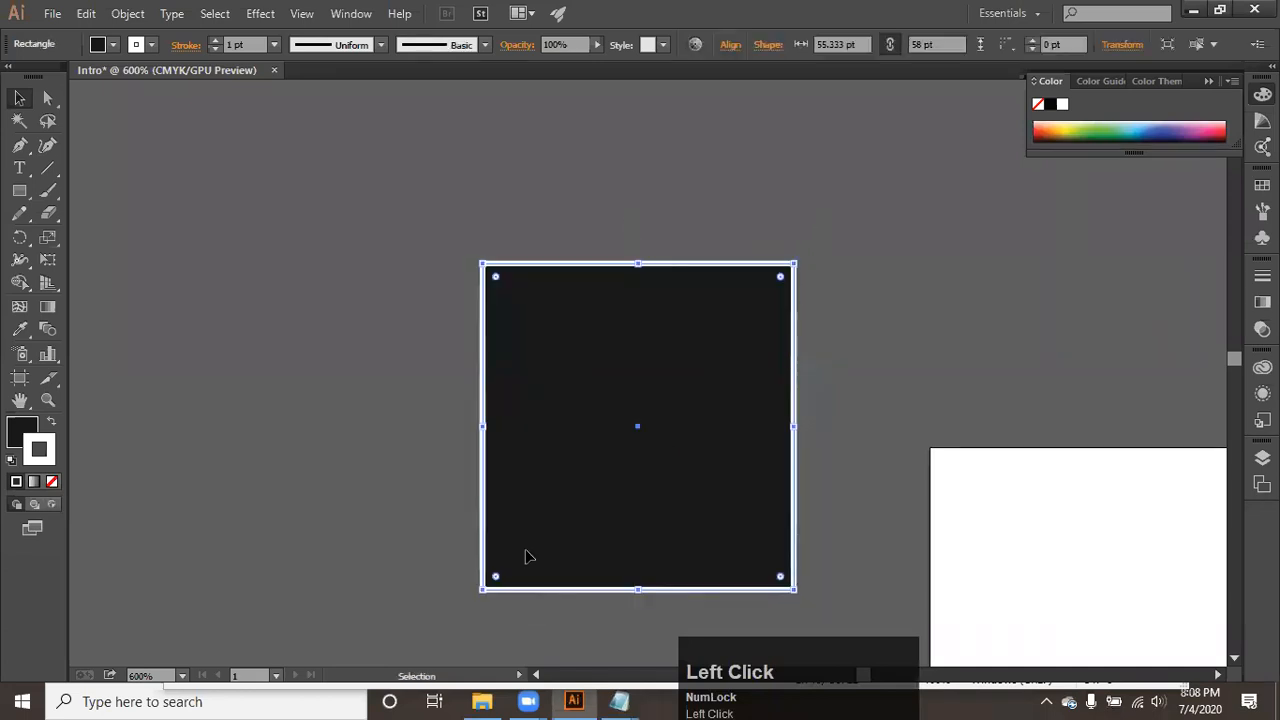
click(14, 433)
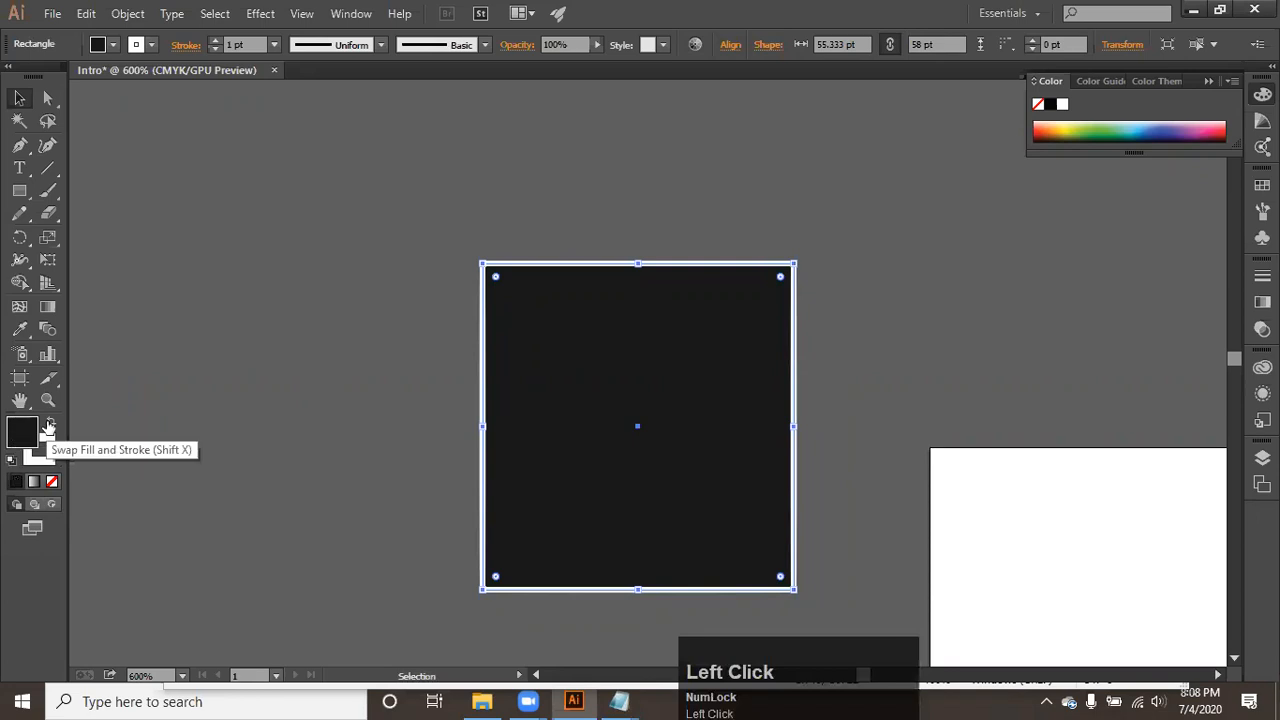
click(53, 482)
click(300, 345)
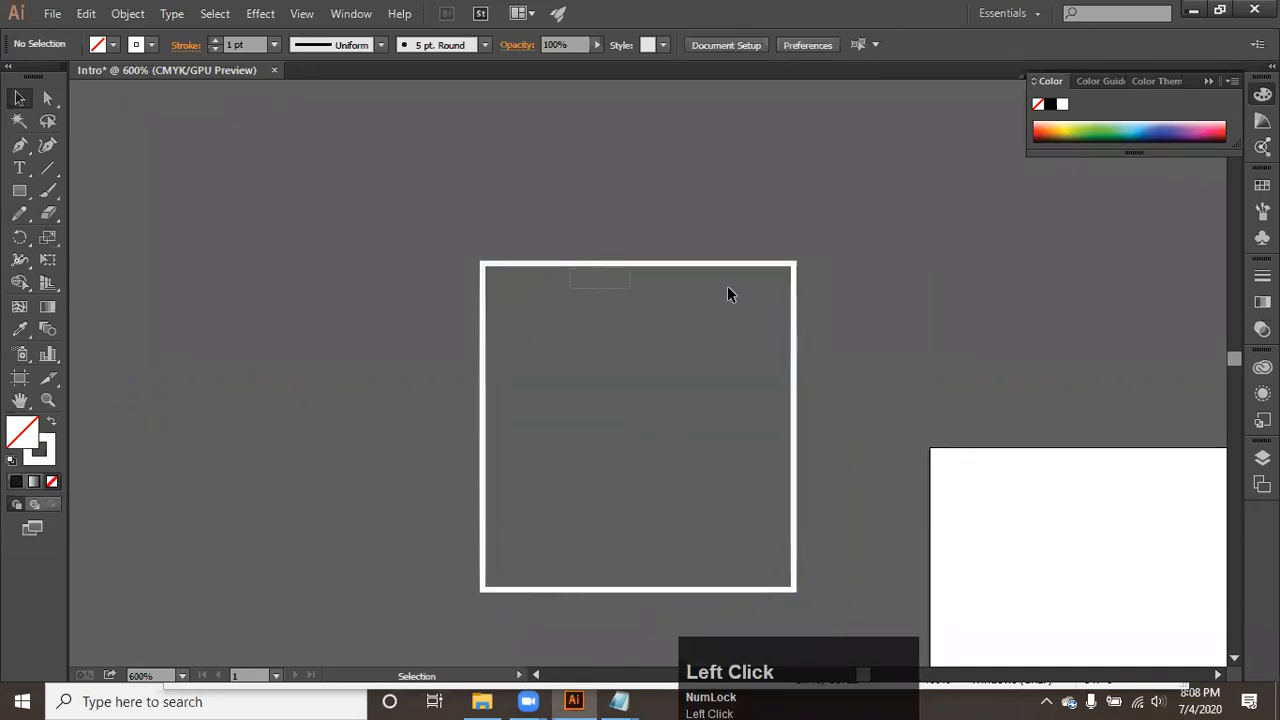
- Move the unfilled rectangle by its white stroke onto the artboard's corner and back to the empty canvas area
click(757, 278)
drag(753, 268, 948, 375)
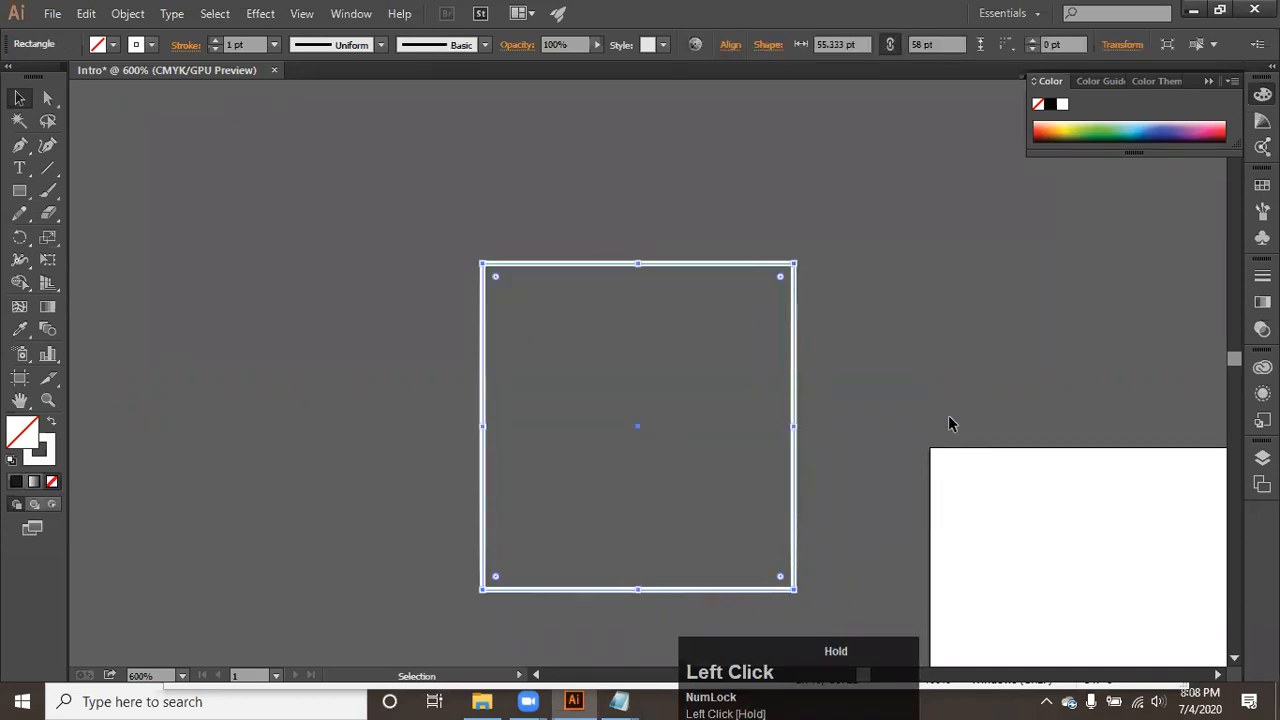
drag(710, 264, 975, 392)
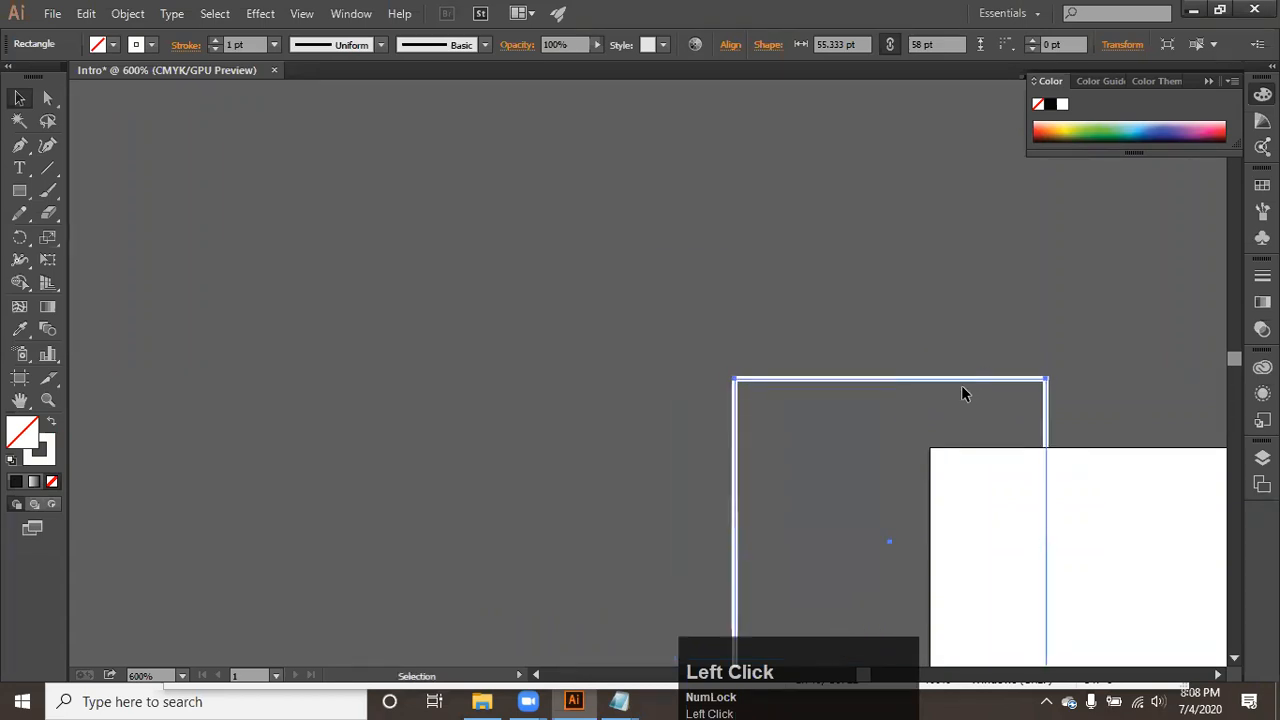
click(961, 390)
drag(962, 380, 667, 254)
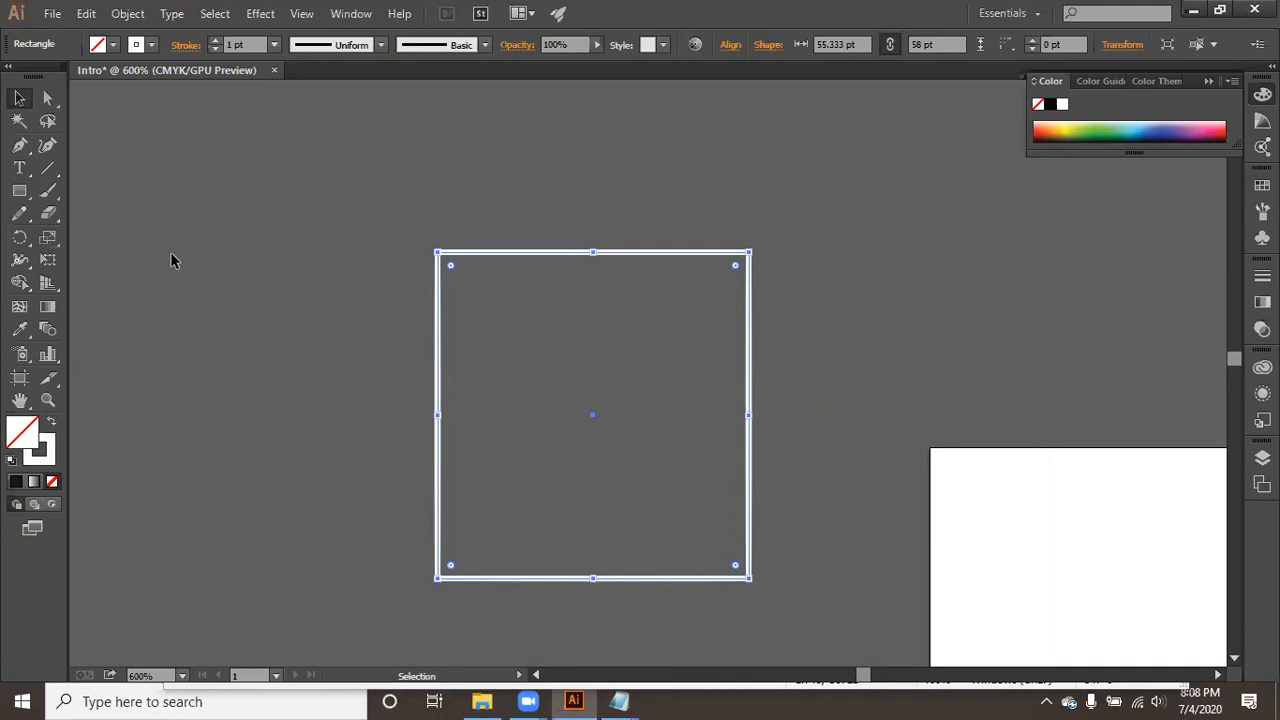
- Change the rectangle's fill color to green #35D80E in the Color Picker
double_click(38, 450)
click(618, 253)
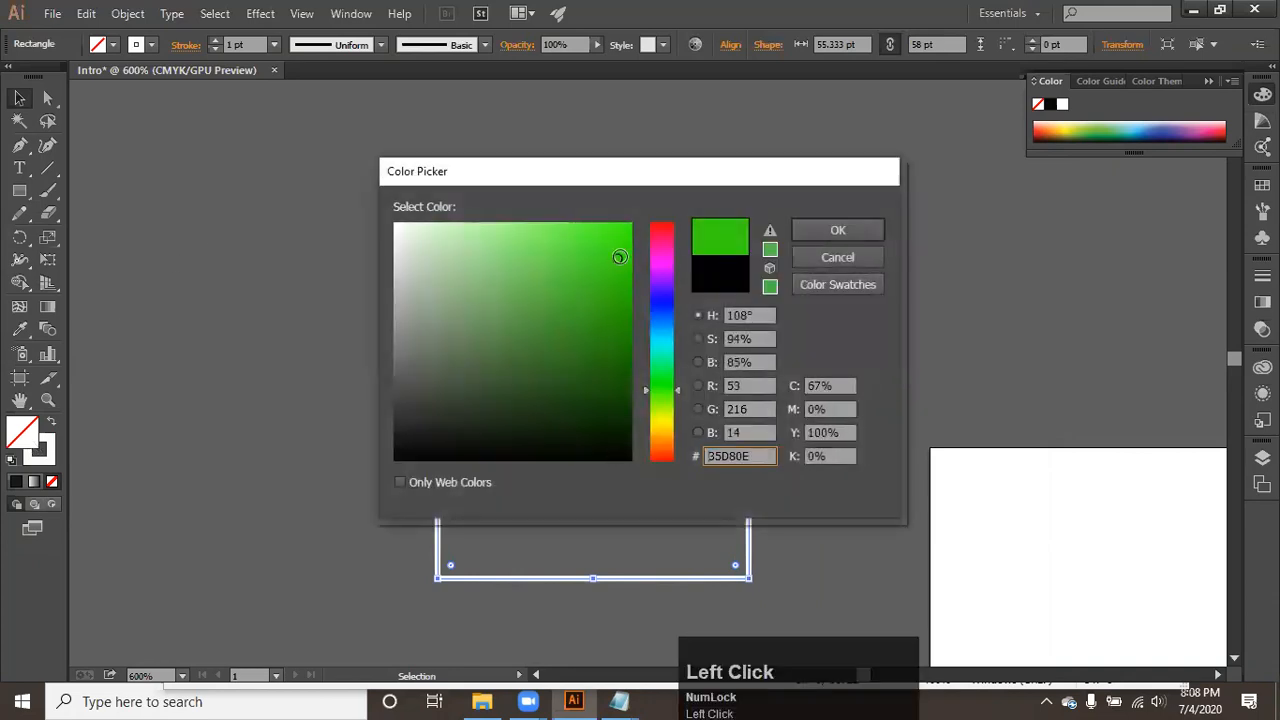
click(810, 231)
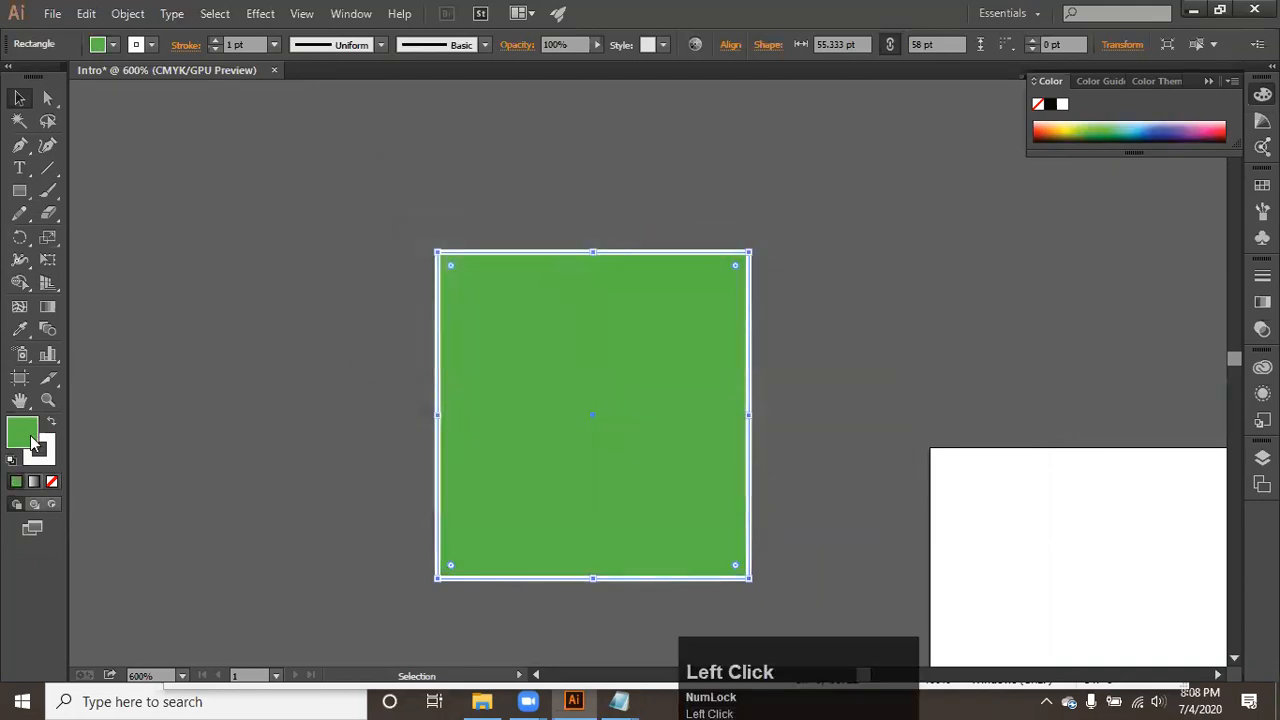
- Set both the rectangle's fill and its stroke to None, and deselect it
click(53, 483)
click(53, 483)
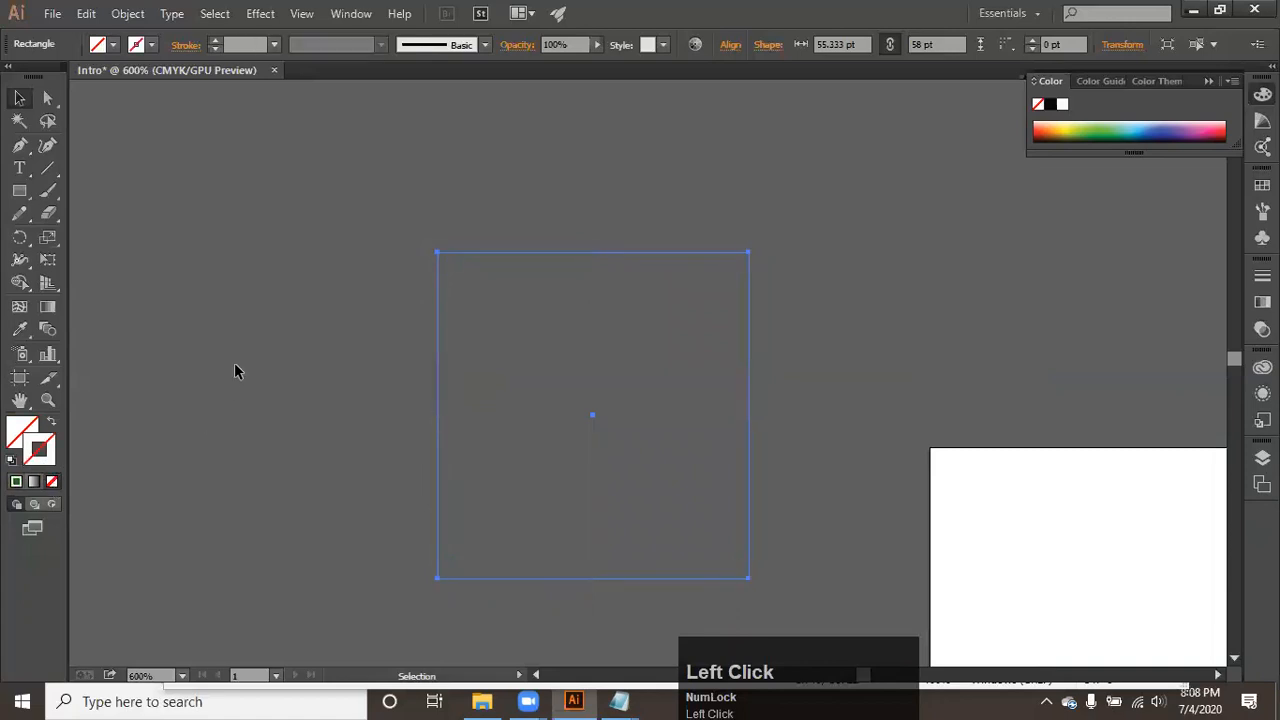
click(237, 368)
- Select the rectangle without fill or stroke using a selection marquee across its area
mouse_move(428, 238)
mouse_down()
mouse_move(701, 505)
mouse_move(826, 540)
mouse_up()
click(847, 308)
drag(847, 308, 548, 522)
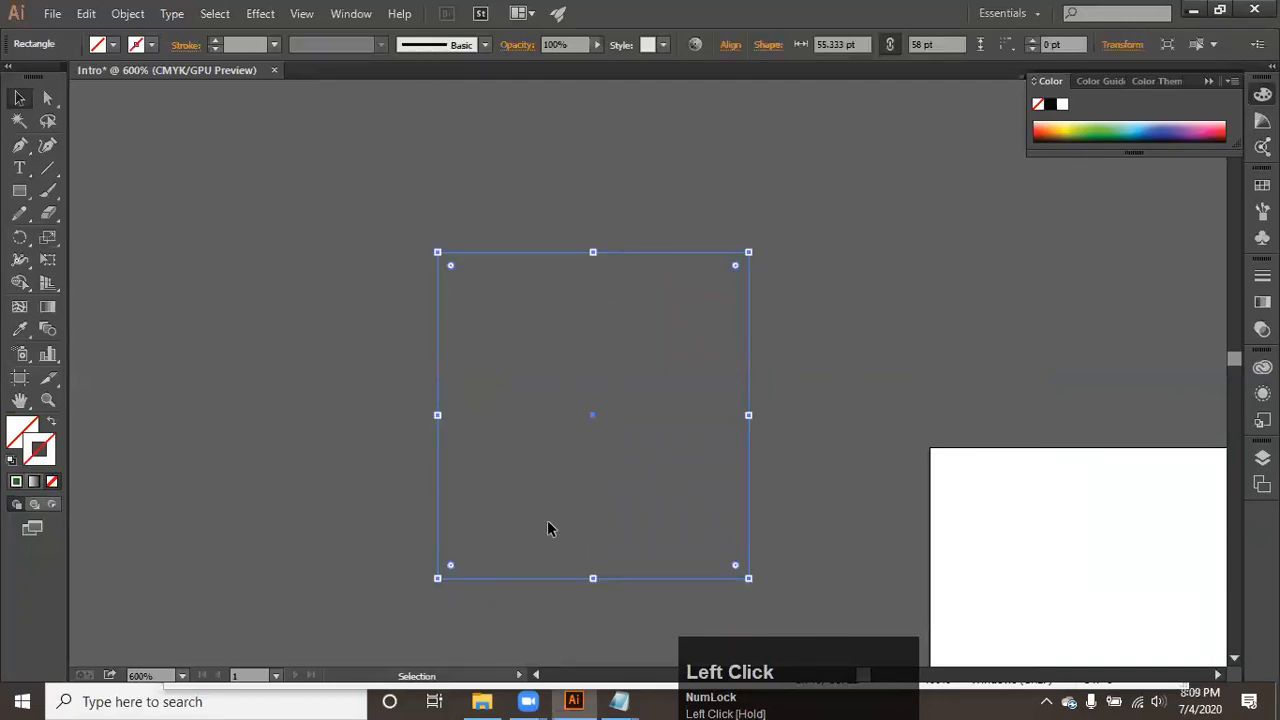
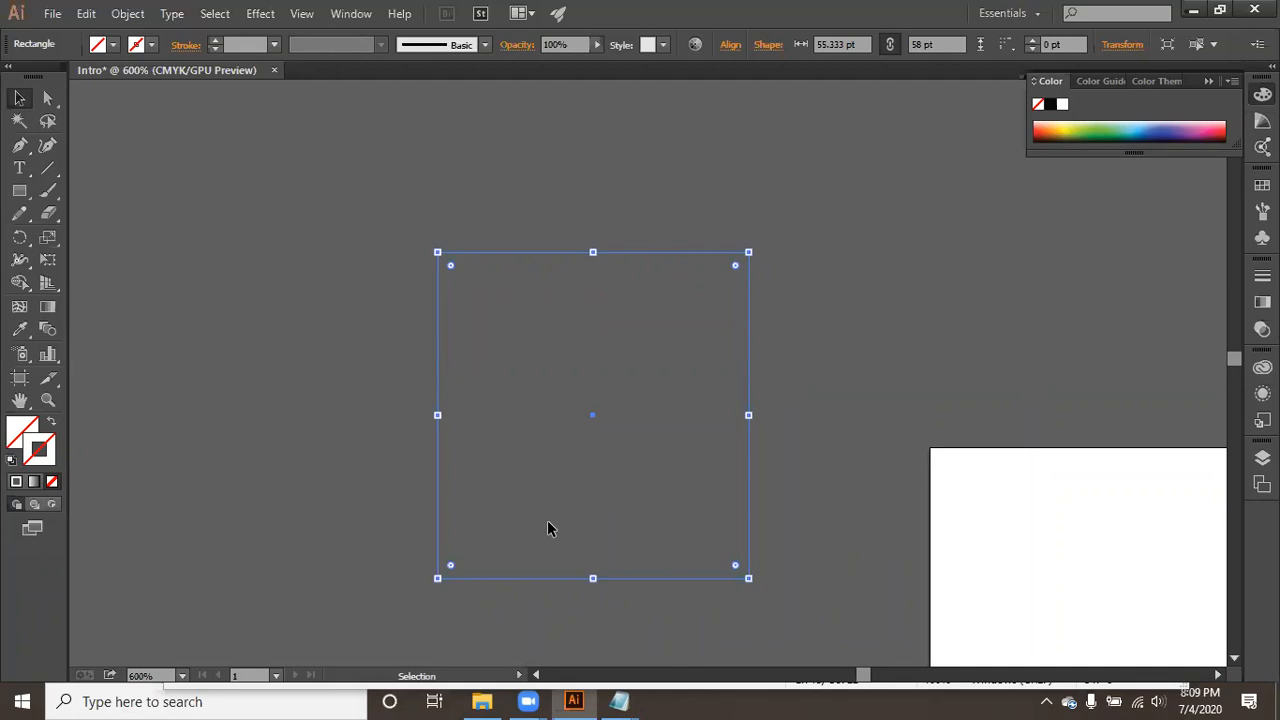
- Apply the default white fill and black stroke to the rectangle that has neither fill nor stroke, and deselect it
click(573, 283)
click(573, 402)
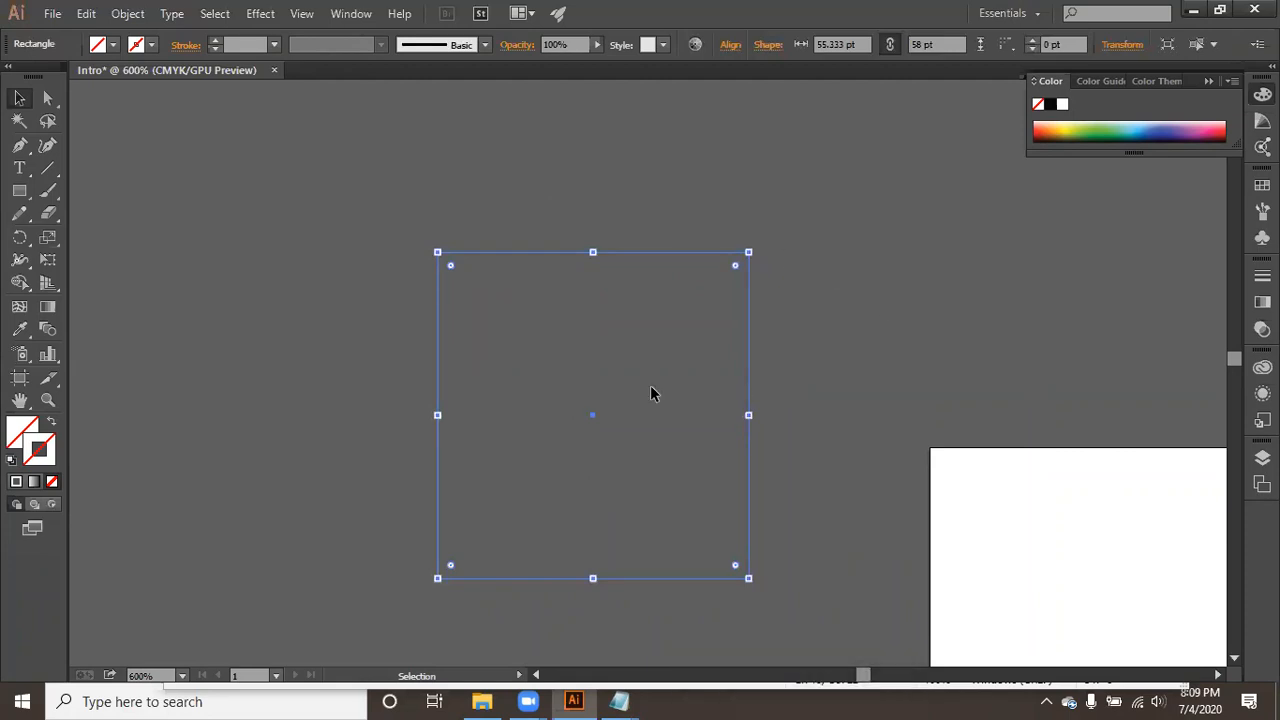
click(13, 462)
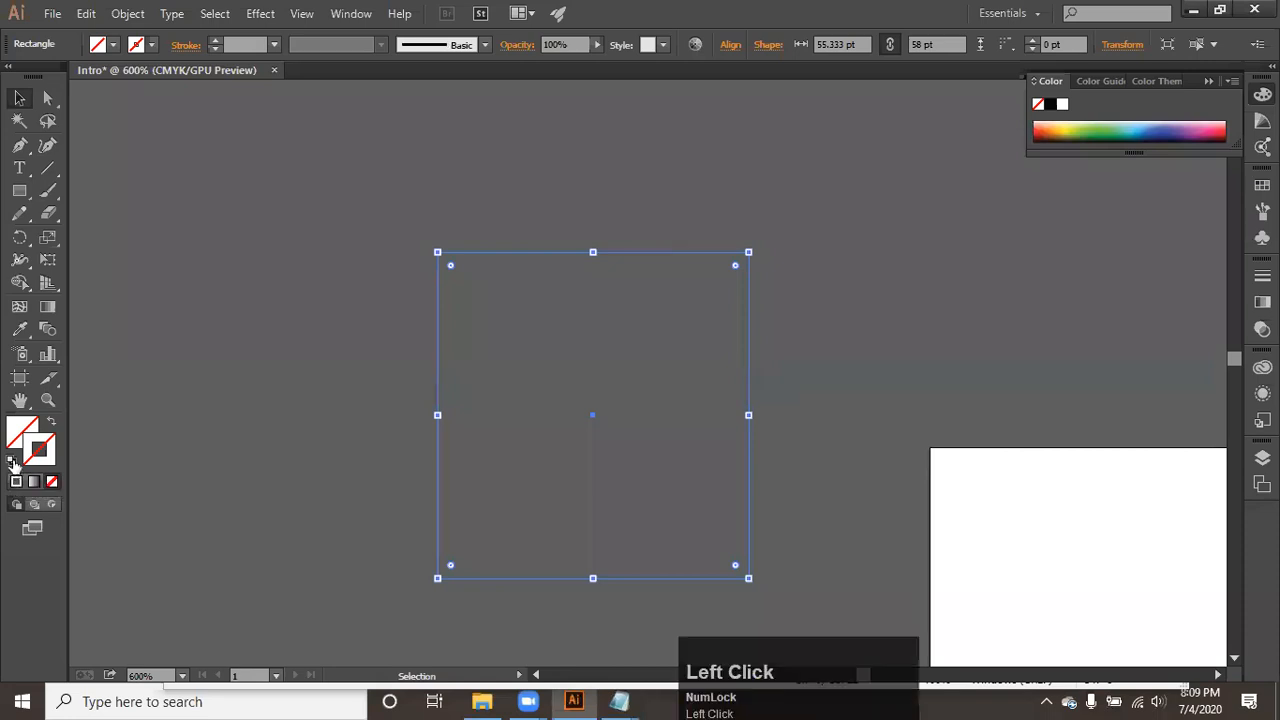
click(445, 197)
- Move the white rectangle with the black stroke onto the white artboard and deselect it
drag(530, 360, 411, 309)
drag(504, 391, 1082, 624)
key(space)
drag(881, 493, 403, 160)
drag(622, 298, 855, 497)
key(space)
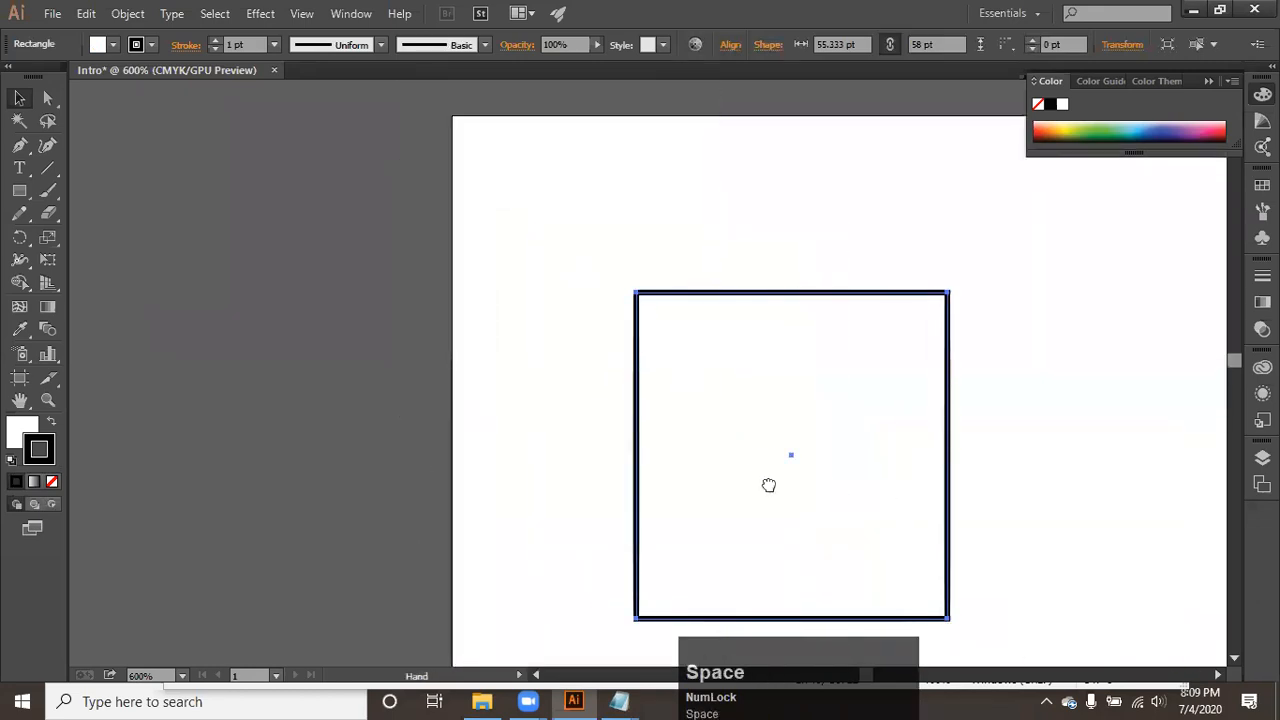
drag(769, 486, 466, 383)
click(821, 392)
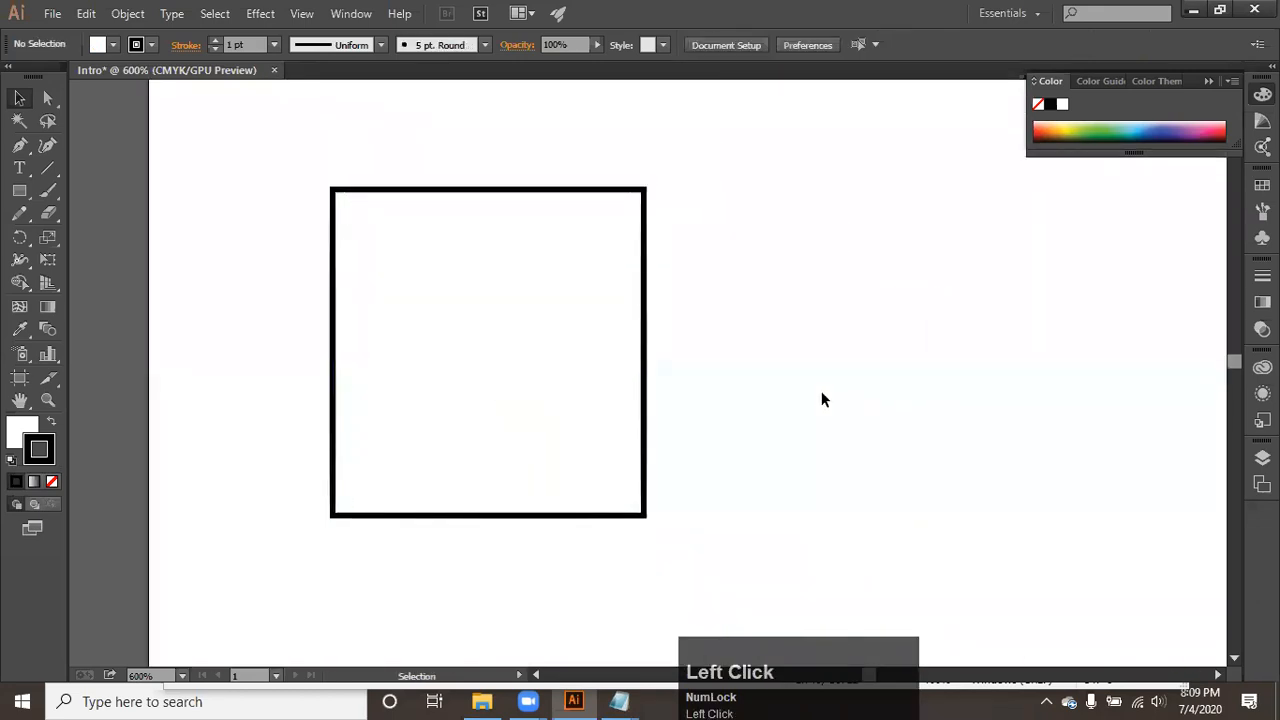
- Draw a small upright rectangle beside the large one and a wide rounded rectangle below it
click(21, 191)
click(25, 196)
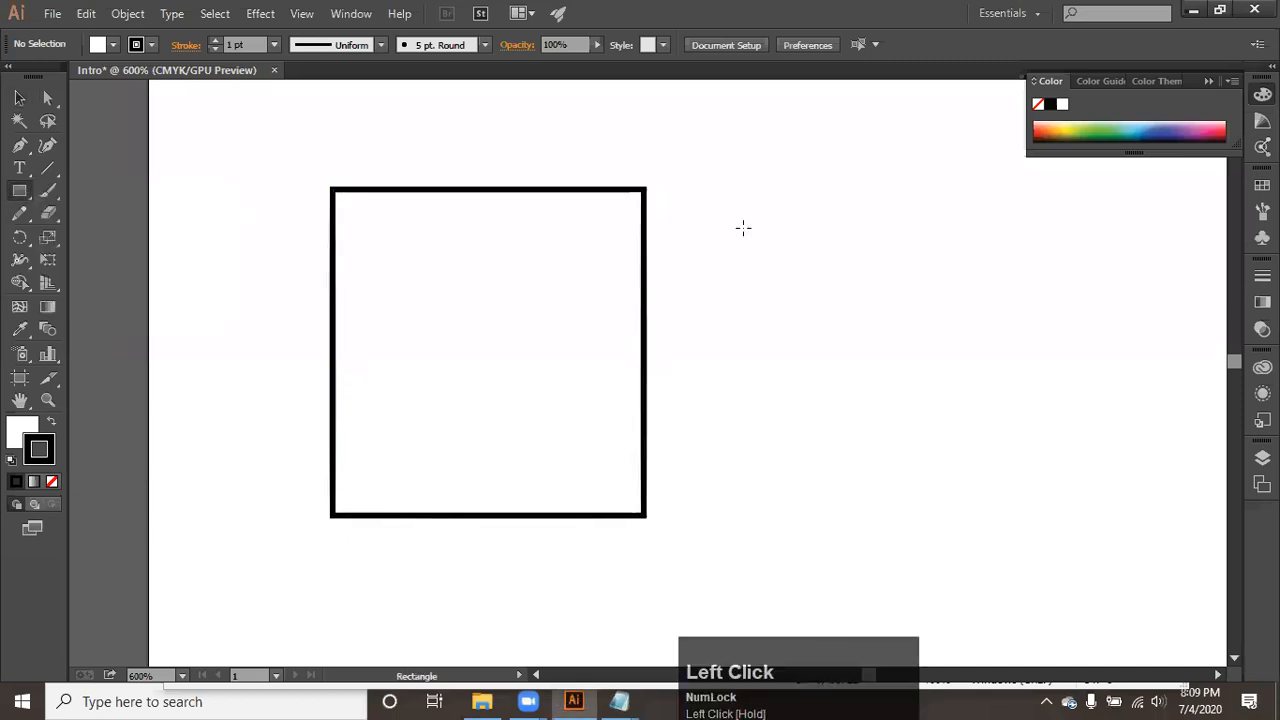
drag(741, 220, 808, 310)
drag(19, 191, 71, 212)
drag(735, 402, 1013, 506)
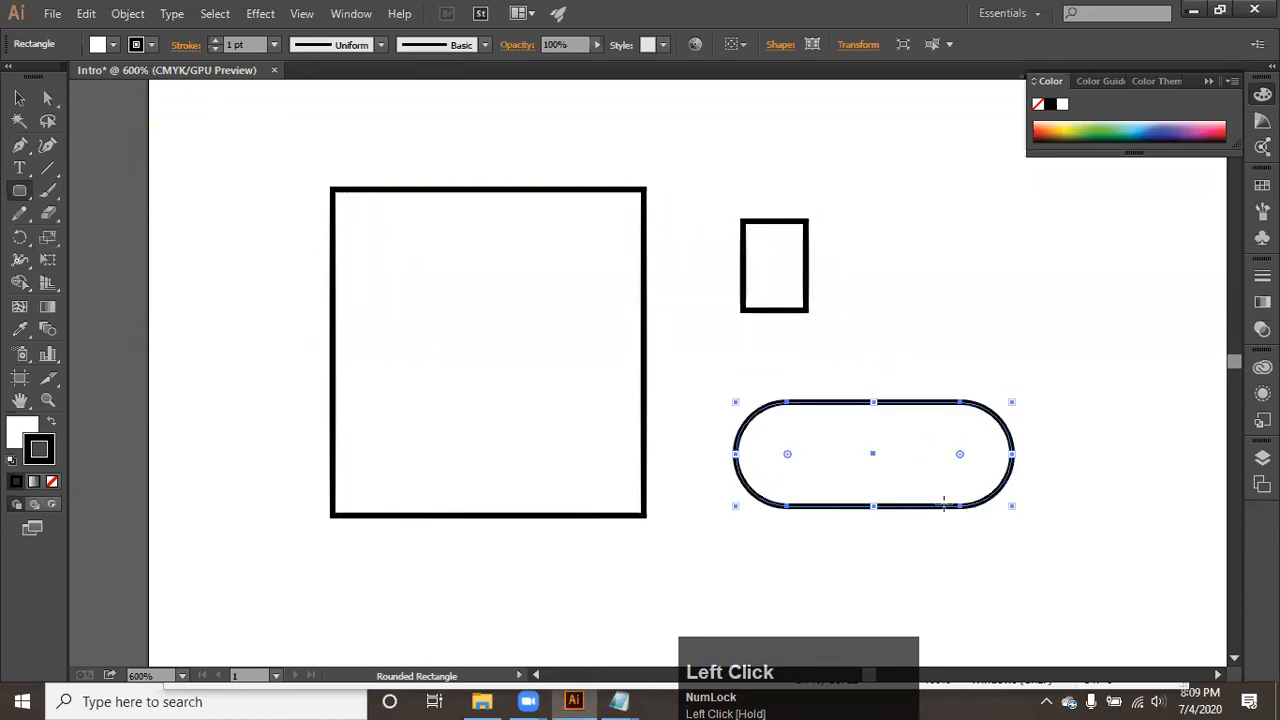
- Draw a polygon to the right of the small rectangle, raising it to 16 sides so it looks nearly round
drag(19, 191, 71, 234)
drag(19, 191, 225, 277)
drag(1006, 222, 1089, 268)
key(shift)
key(Up)
key(Up)
key(Up)
key(Up)
key(Up)
key(Up)
key(Up)
key(Up)
key(Up)
key(Up)
key(Up)
key(Up)
key(Up)
key(Up)
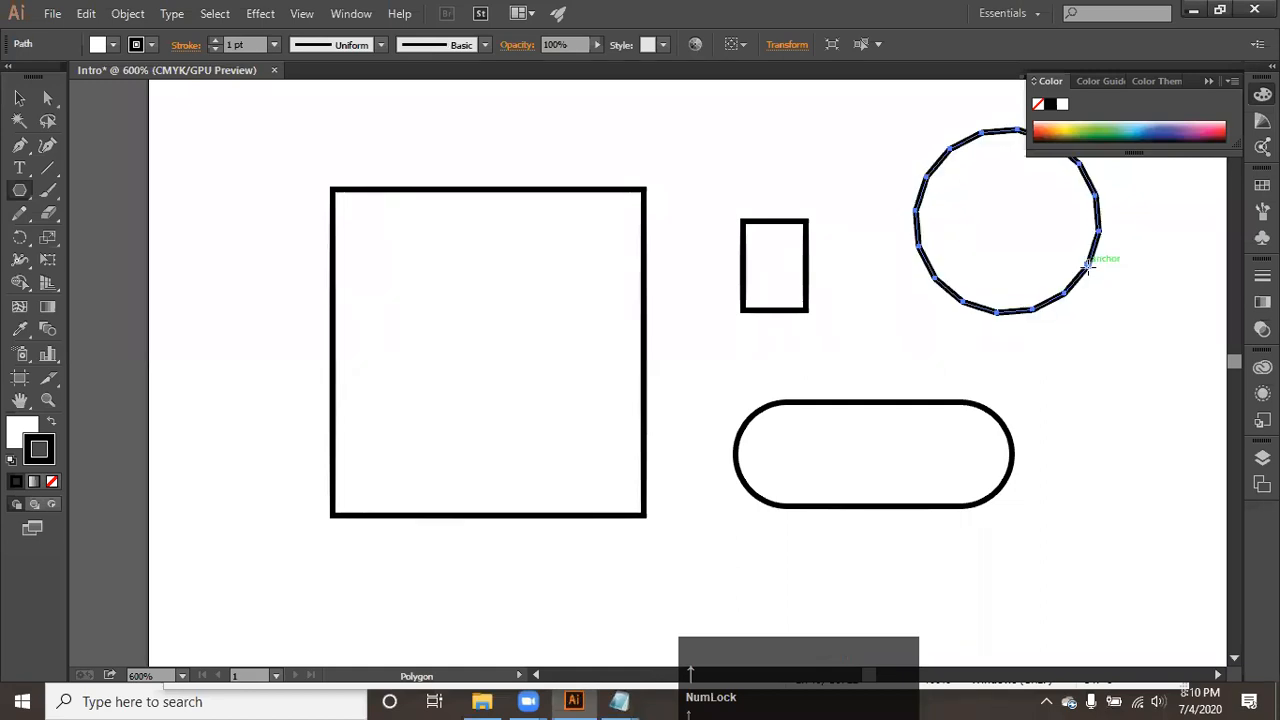
click(1098, 373)
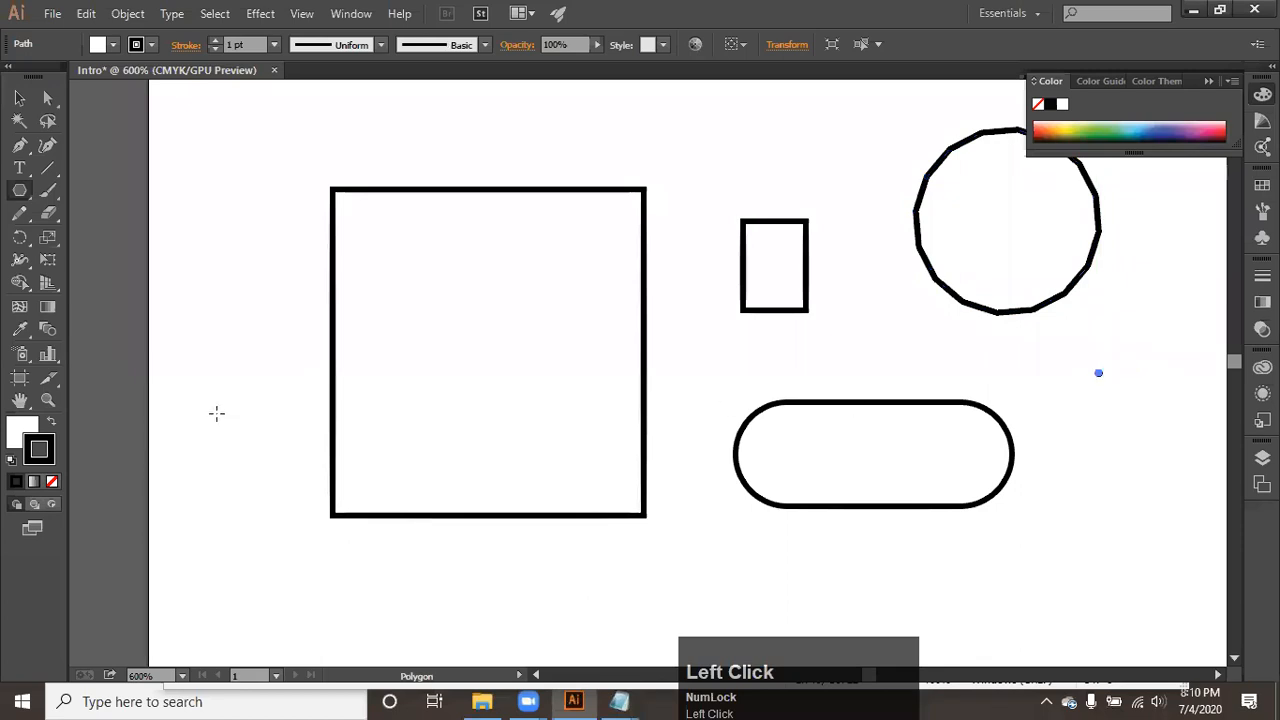
key(ctrl+z)
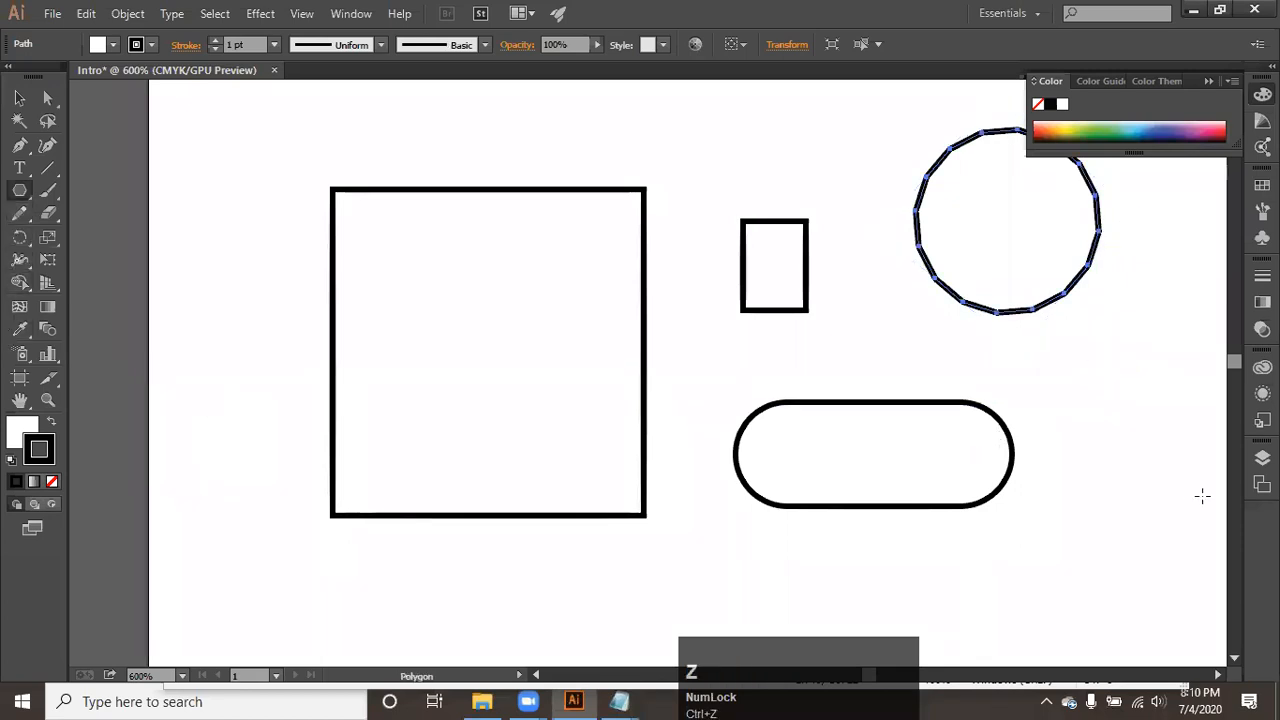
- Create a polygon with a radius of 0.1667 pt and 3 sides below and right of the rounded rectangle
click(1053, 592)
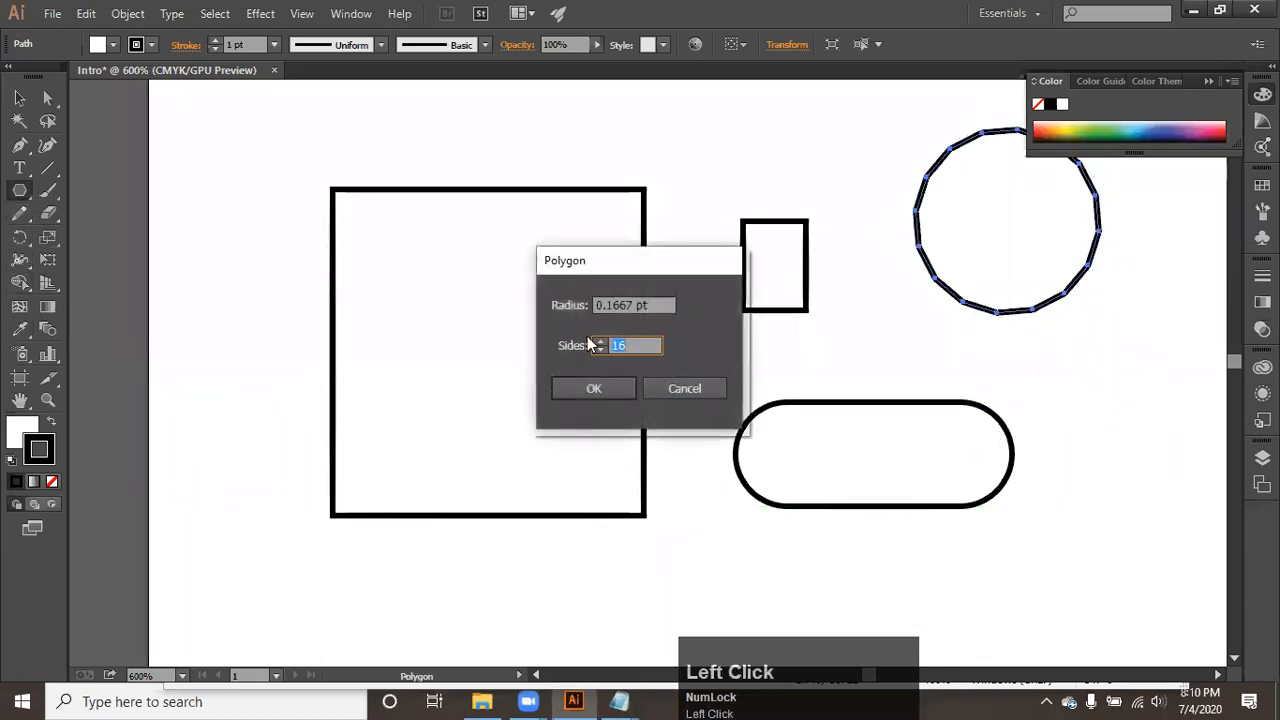
drag(570, 355, 568, 354)
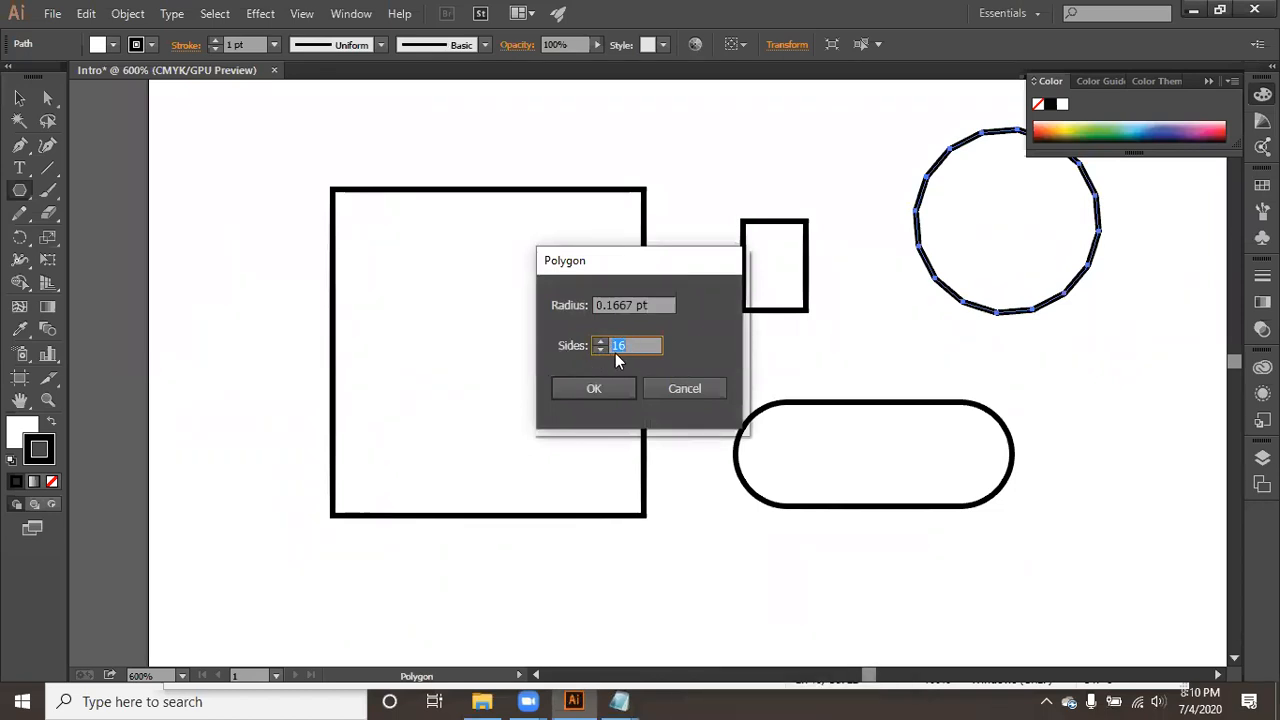
click(602, 357)
click(600, 350)
drag(600, 349, 600, 349)
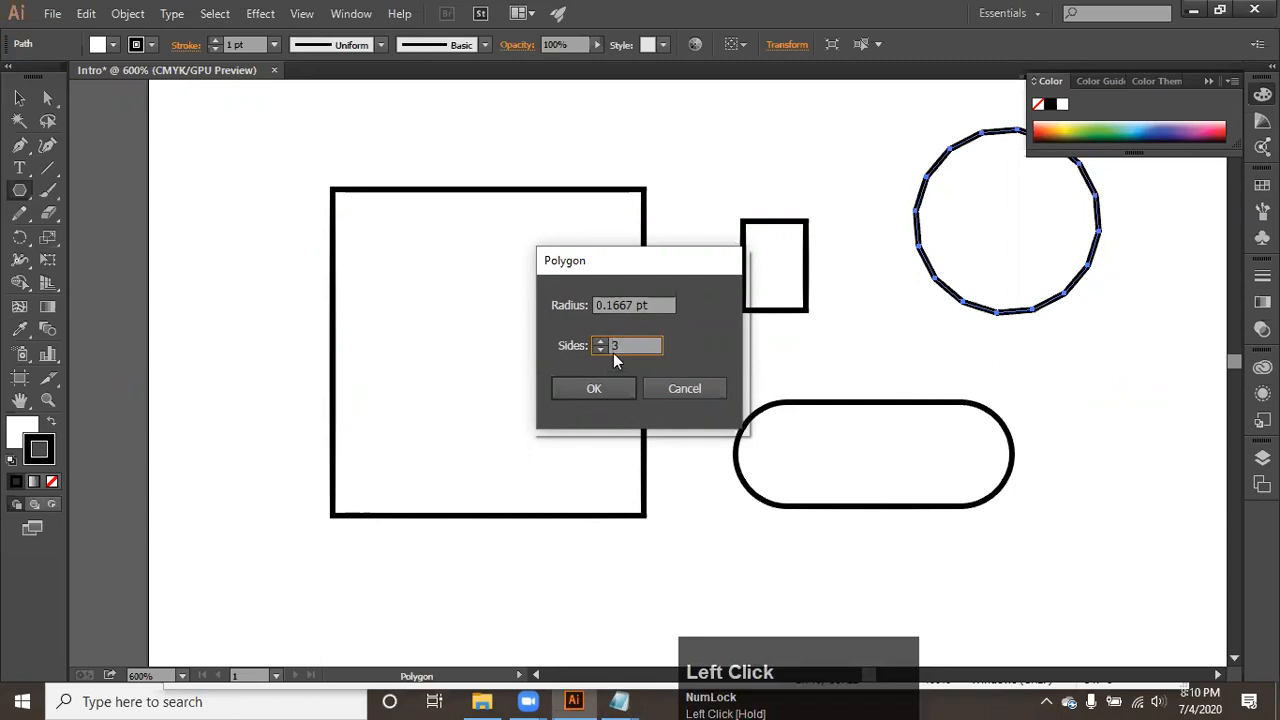
click(596, 388)
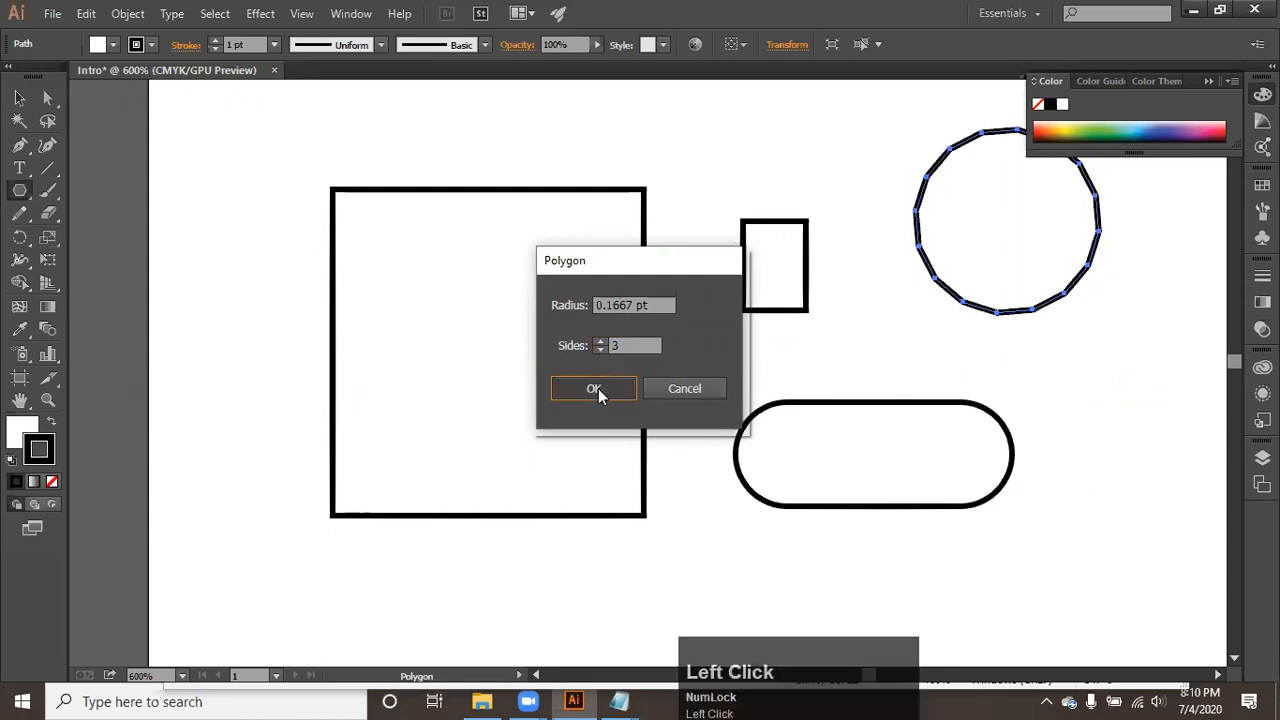
- Move the tiny triangle into the empty area right of the rounded rectangle, enlarge it to nearly the large rectangle's width, and deselect it
key(v)
click(1050, 586)
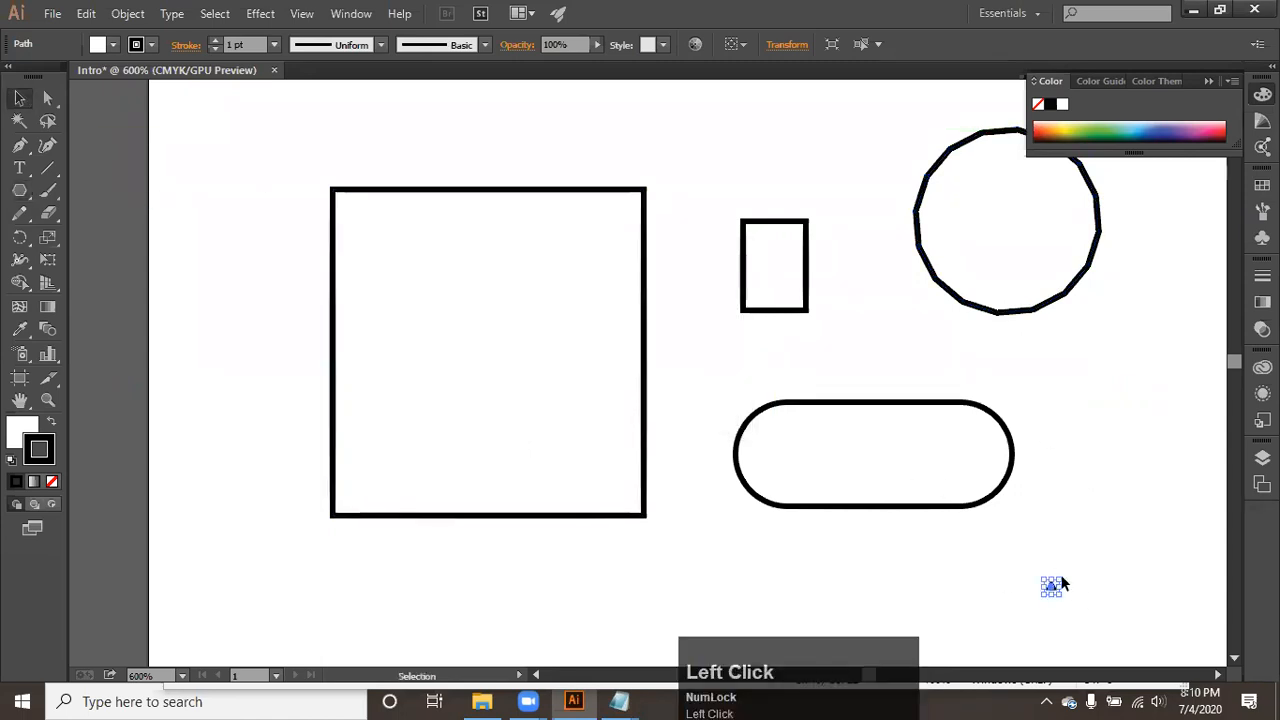
drag(1059, 579, 1183, 403)
click(1092, 484)
click(951, 475)
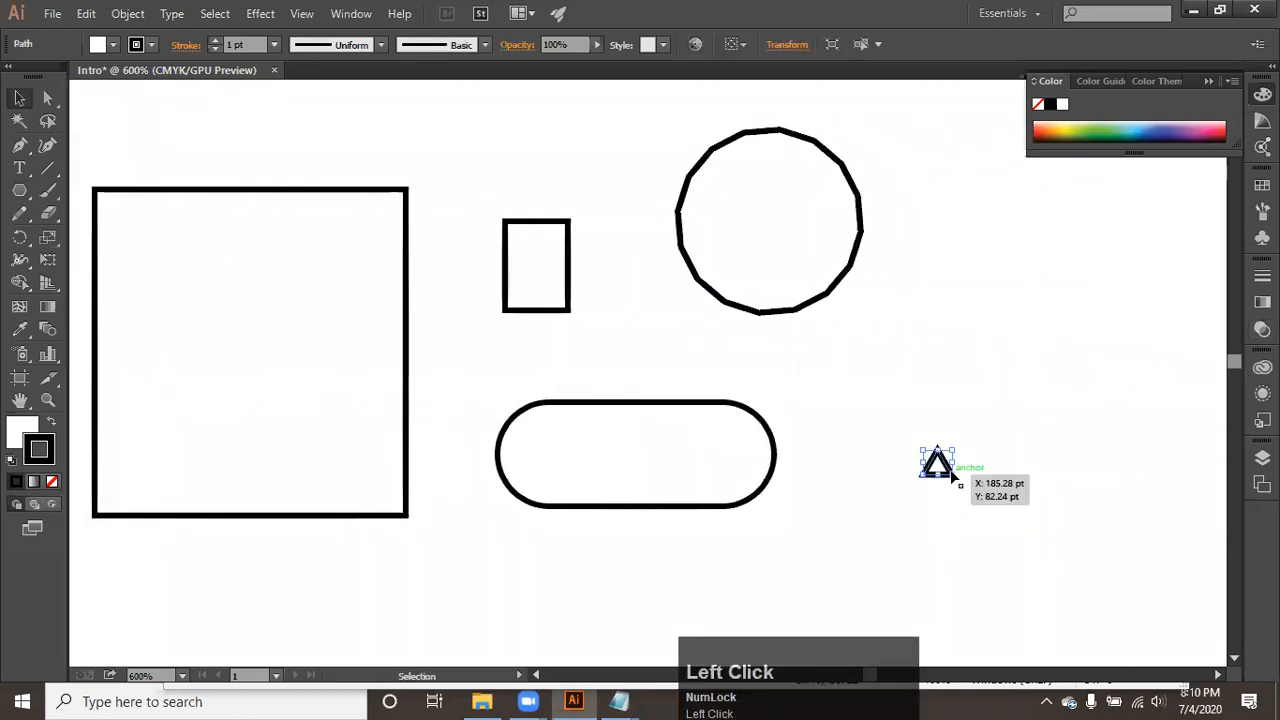
drag(958, 470, 1164, 658)
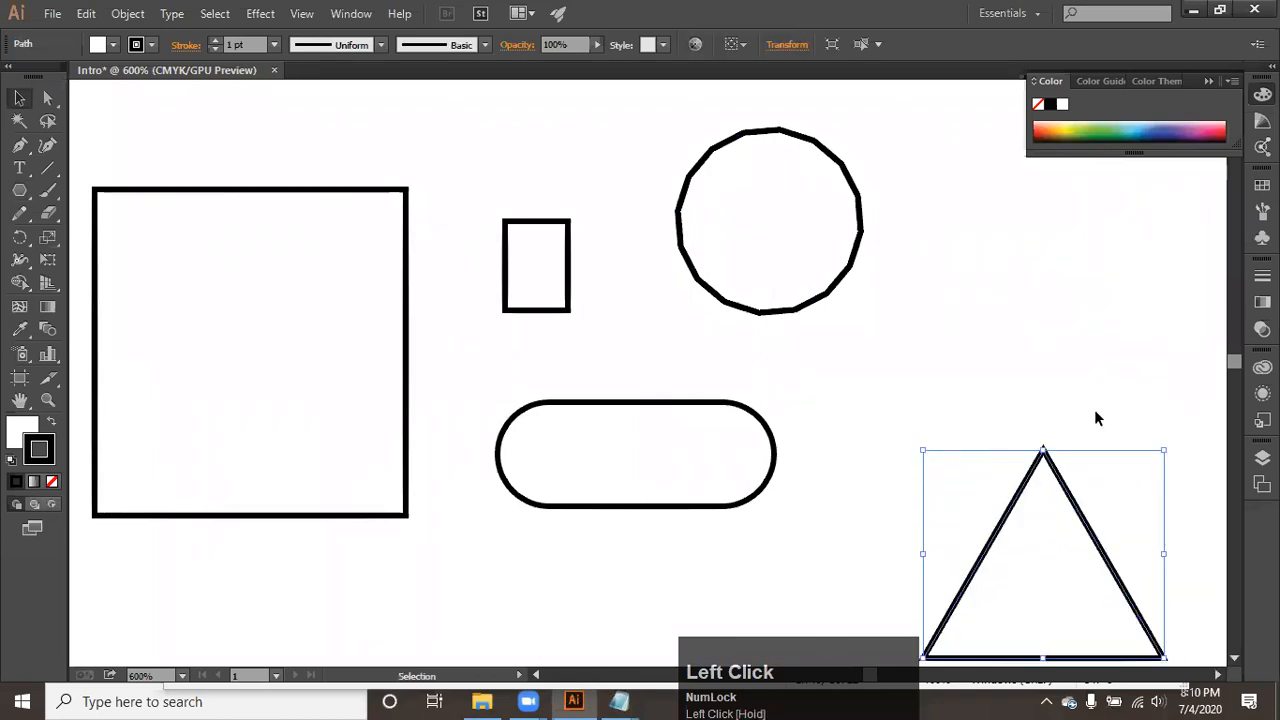
click(1096, 418)
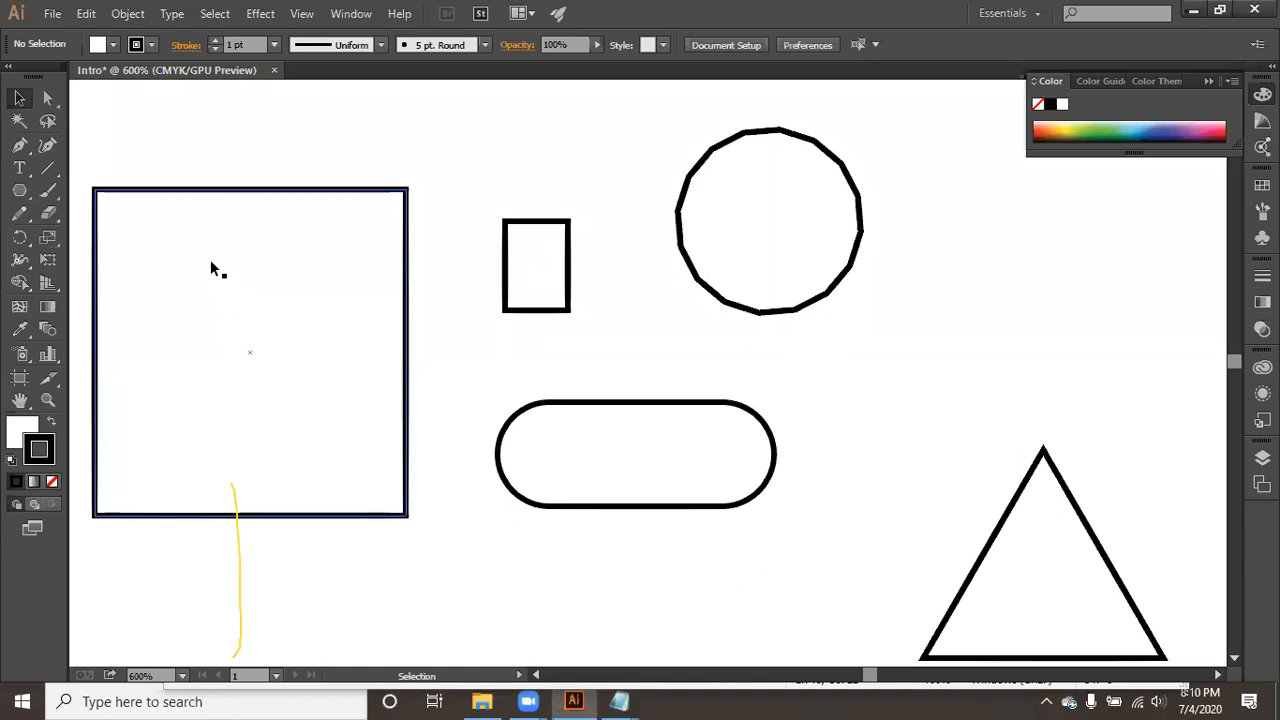
- Draw a star above the triangle with the Star tool, raising it to 11 points
drag(22, 190, 133, 278)
mouse_move(971, 277)
mouse_down()
mouse_move(1008, 363)
mouse_move(1041, 373)
mouse_up()
key(Up)
key(Up)
key(Up)
key(Up)
key(Up)
key(Up)
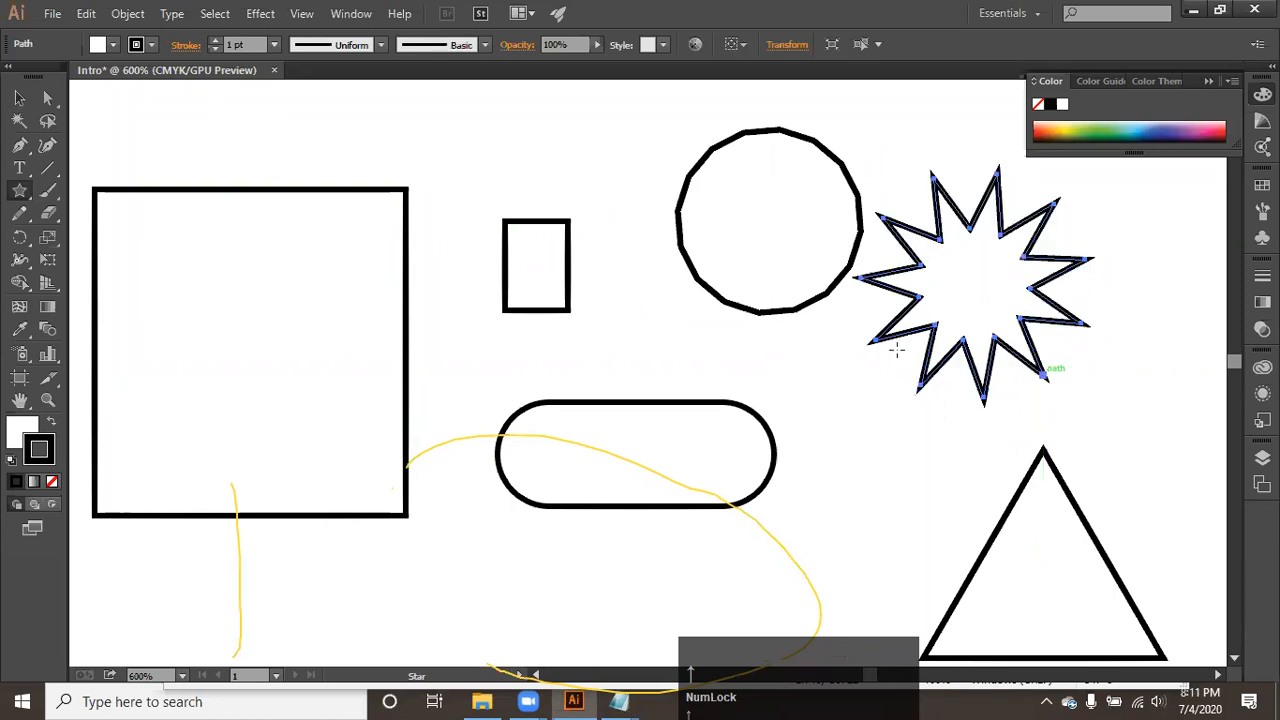
- Draw a small star over the small rectangle and create another with radii 7.6085 pt and 3.8042 pt and 11 points
drag(549, 187, 583, 222)
click(642, 304)
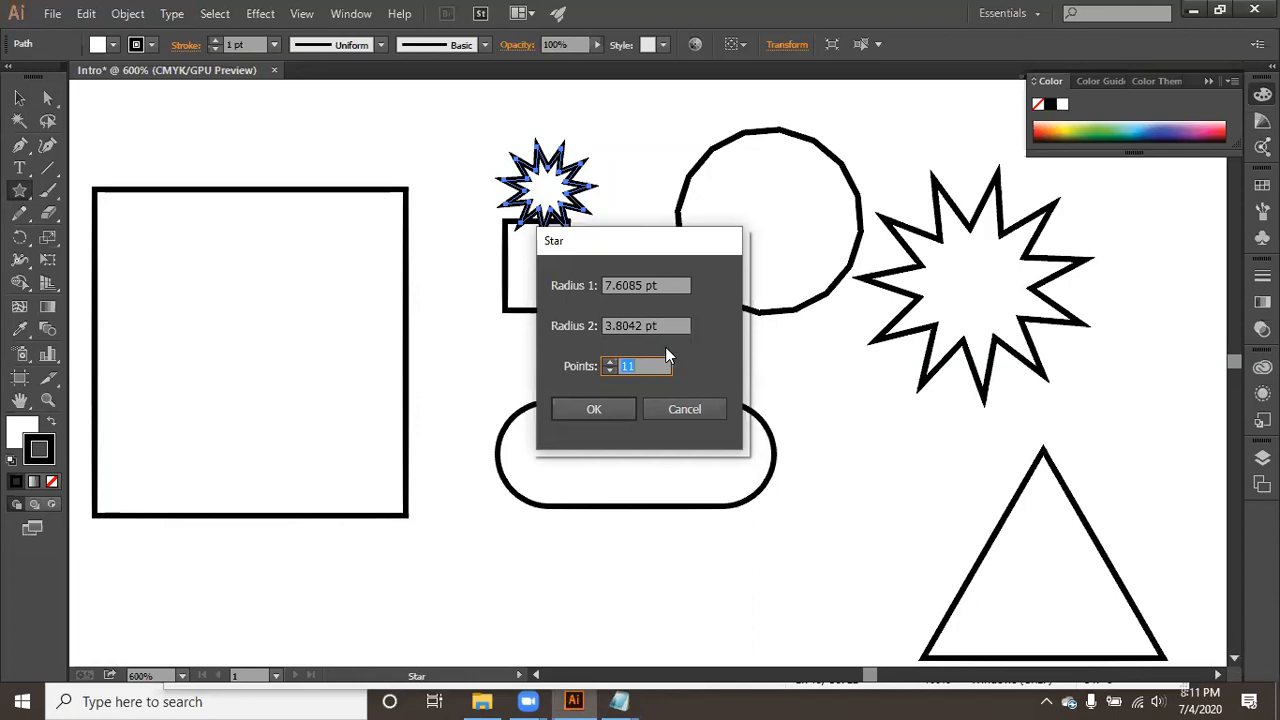
click(602, 411)
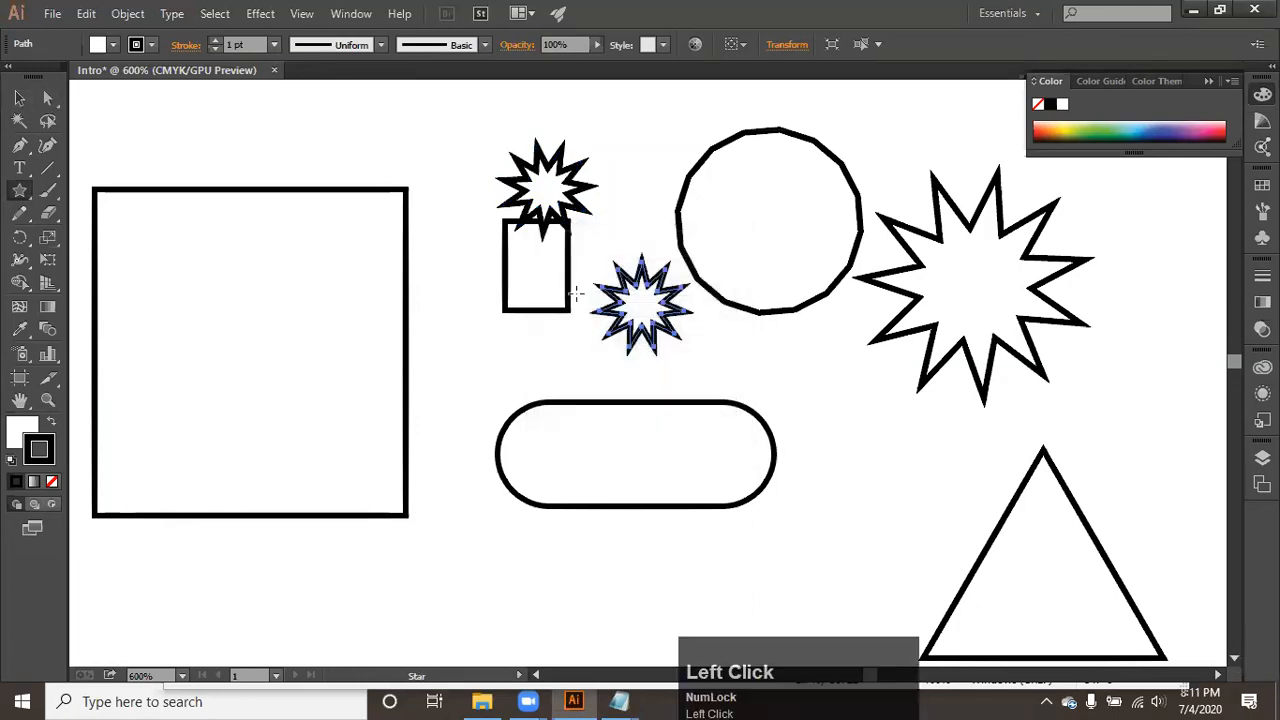
- Draw a large star overlapping the lower edge of the rounded rectangle, and deselect it
scroll(604, 318, up, 3)
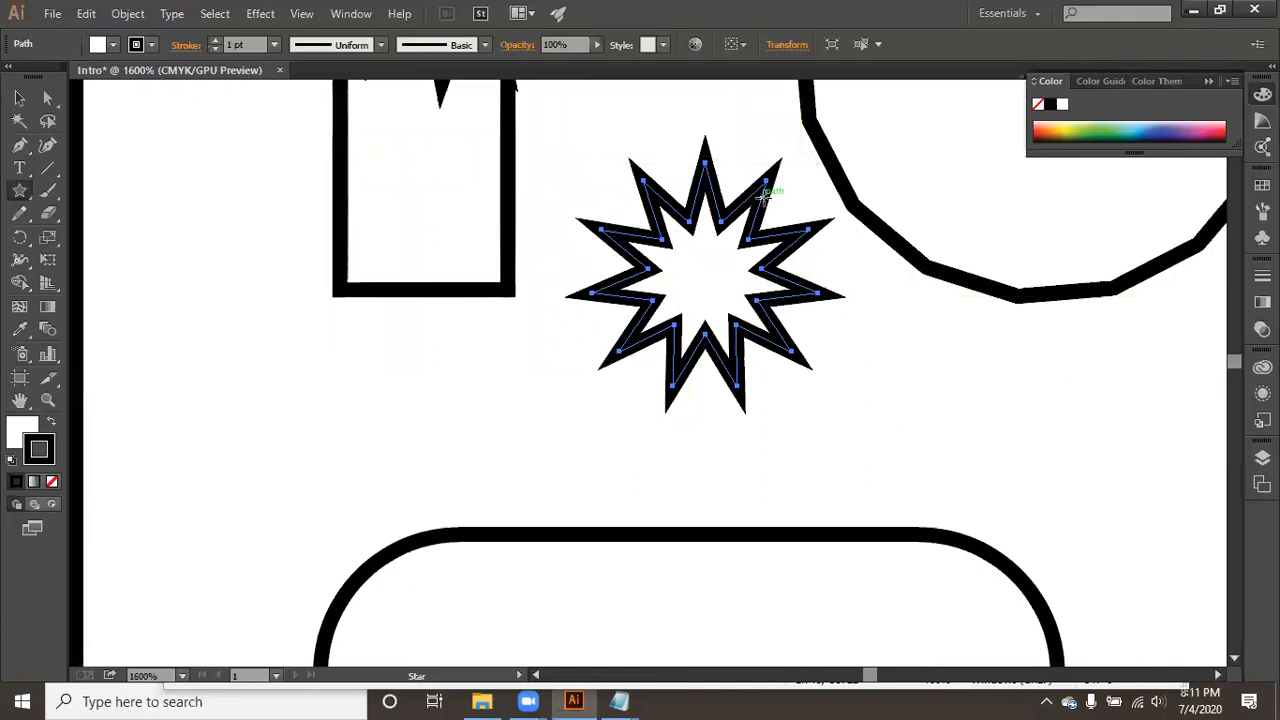
scroll(718, 272, down, 4)
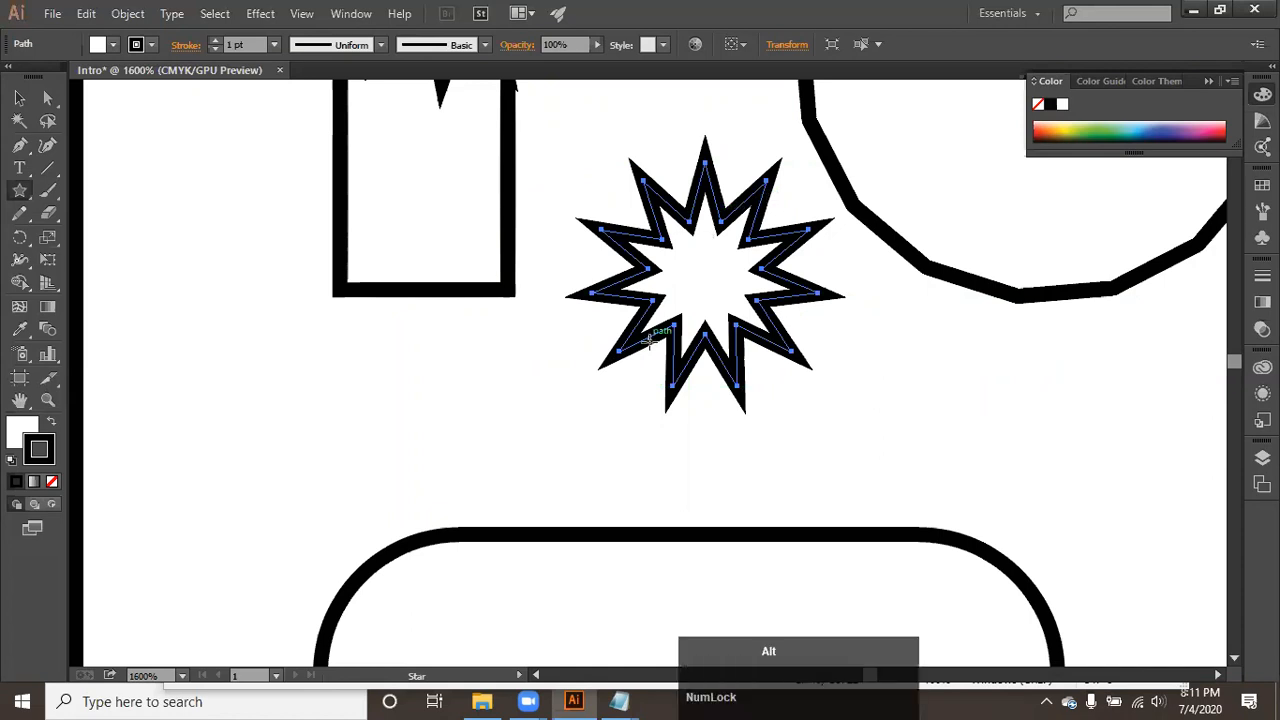
drag(600, 528, 686, 620)
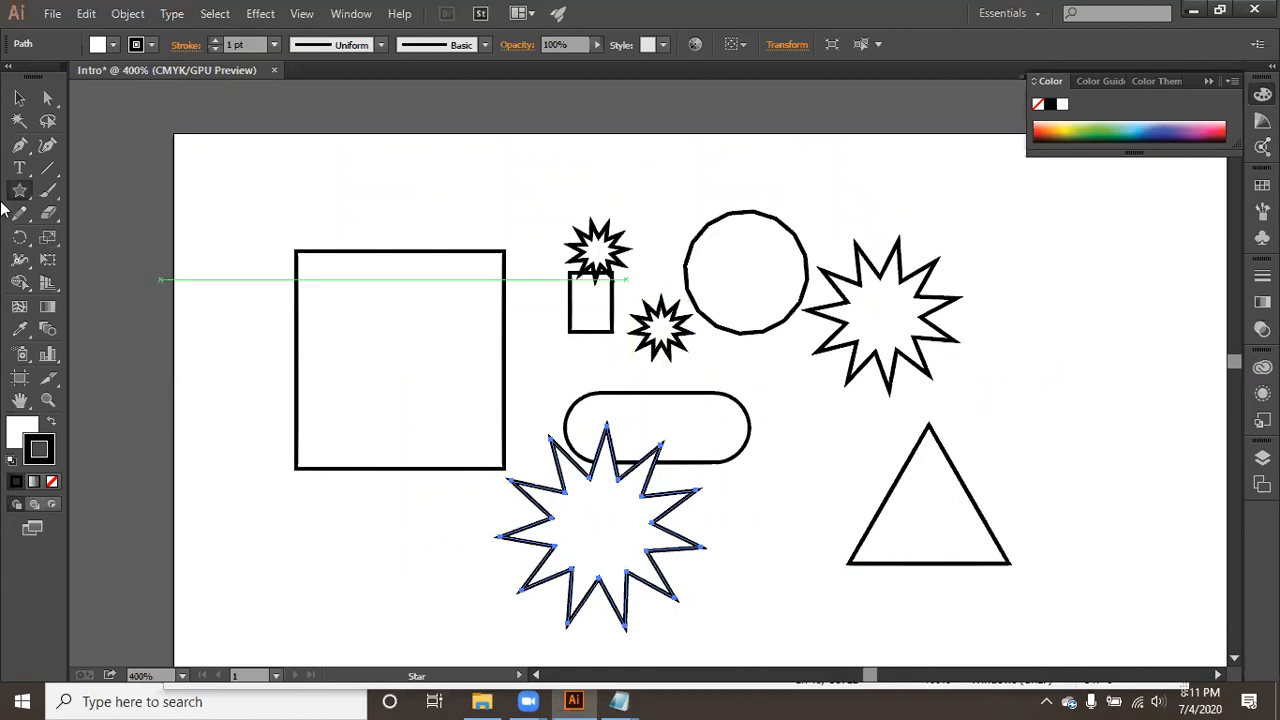
click(19, 97)
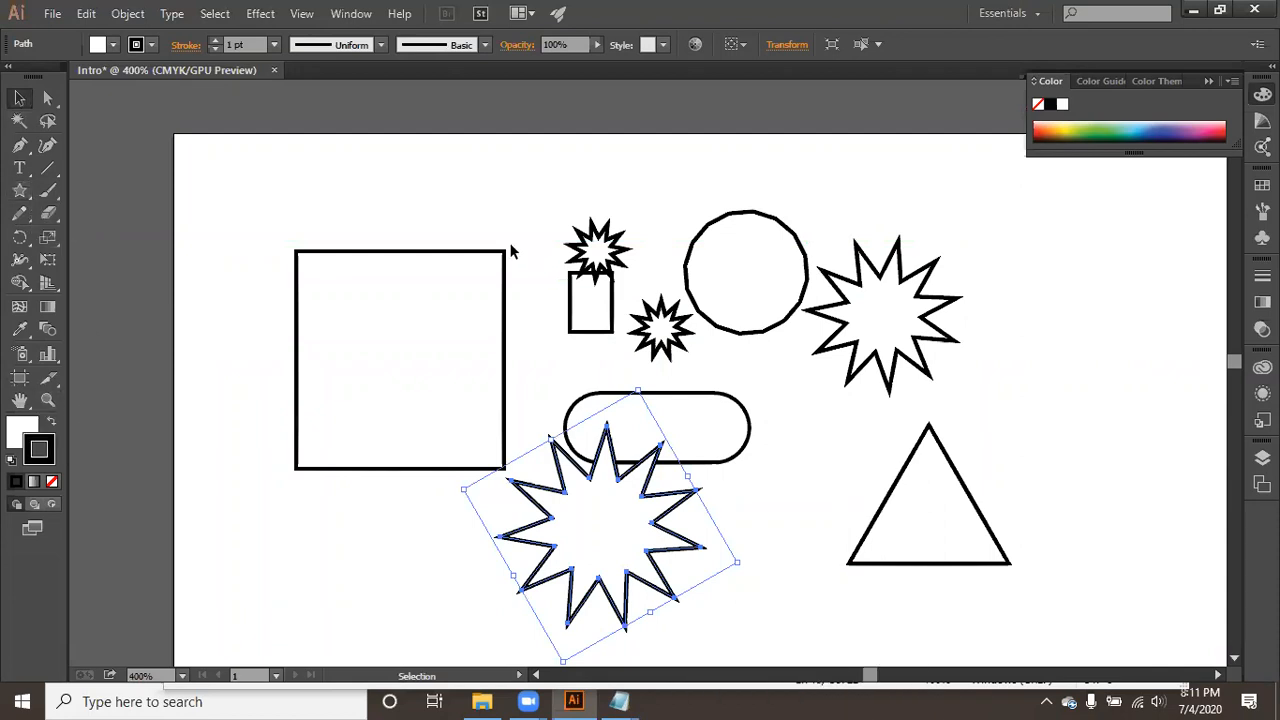
click(477, 230)
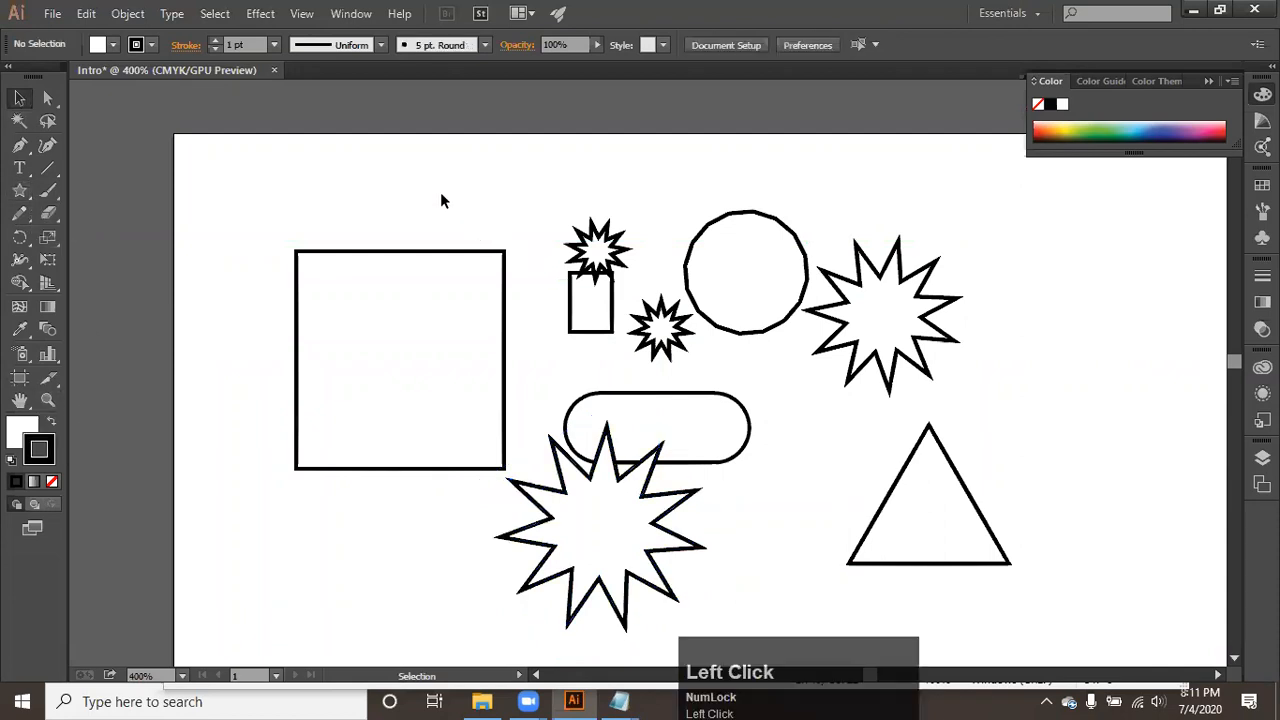
- Select all the shapes on the artboard with a marquee and delete them
drag(310, 184, 1008, 643)
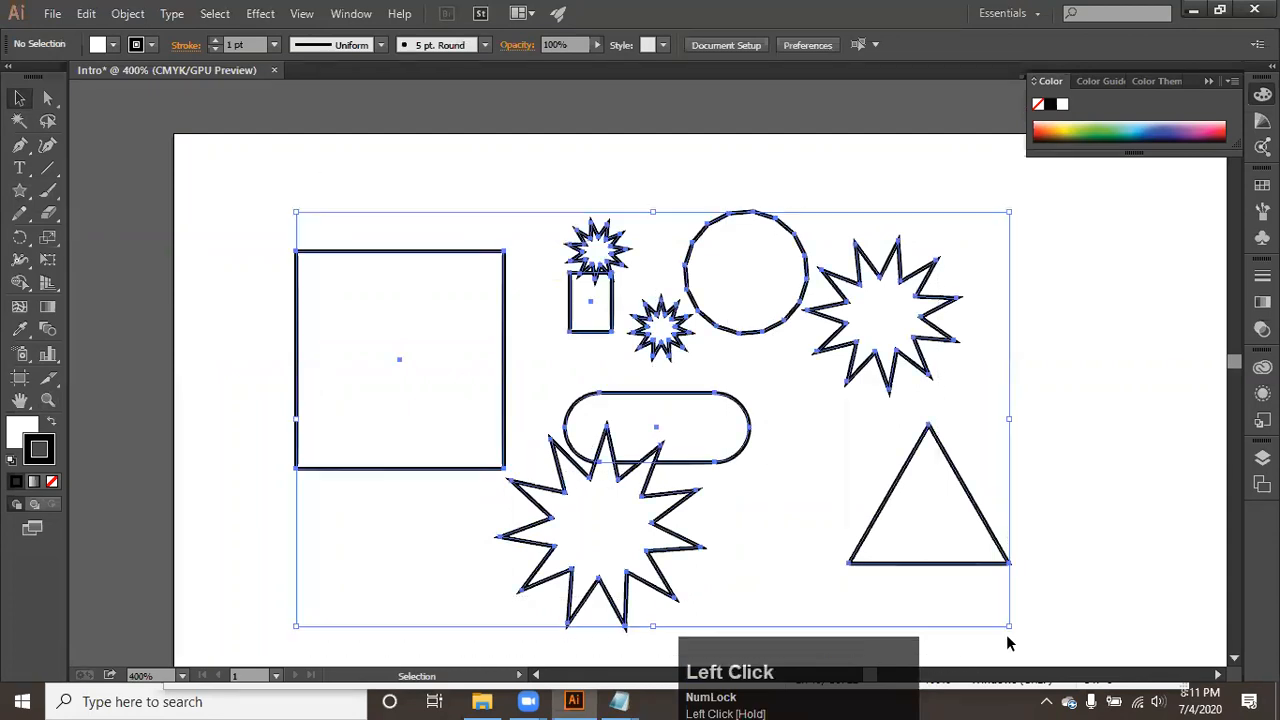
key(Delete)
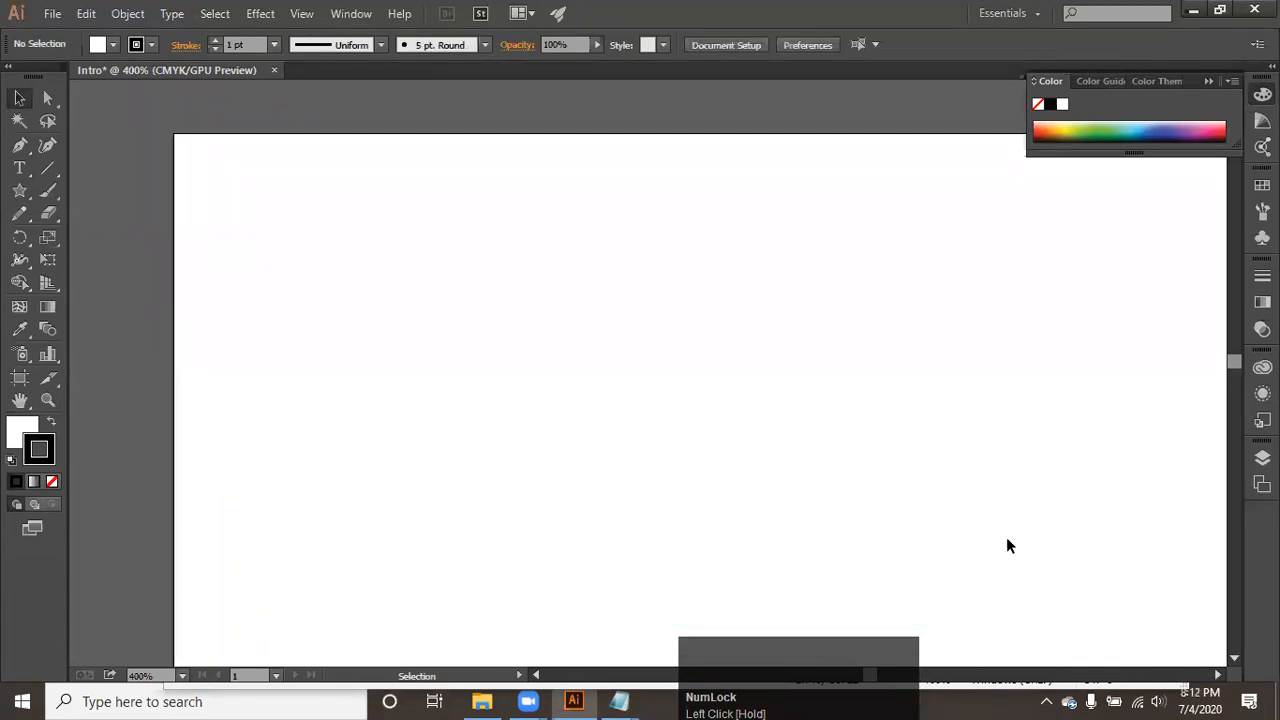
click(518, 270)
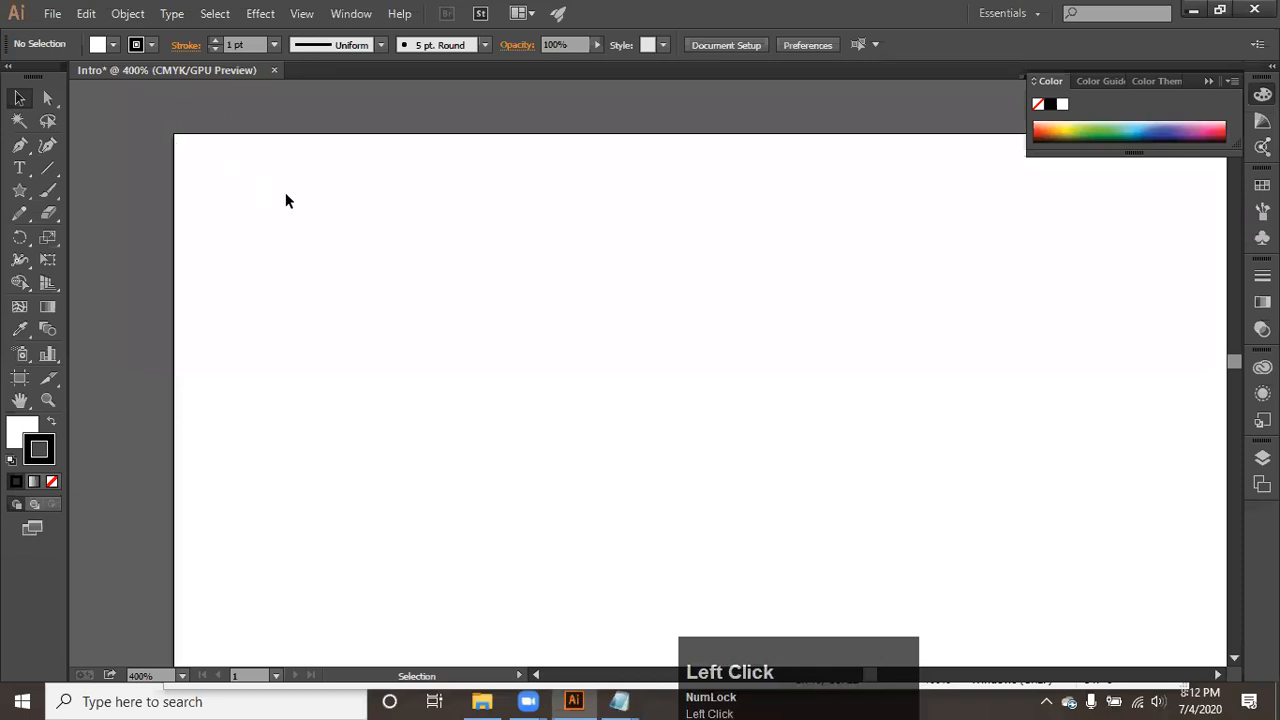
- Place the Renault Megane white car PNG from the desktop's AfterEffects_04_Masking & Matte folder into the Intro document
click(1278, 710)
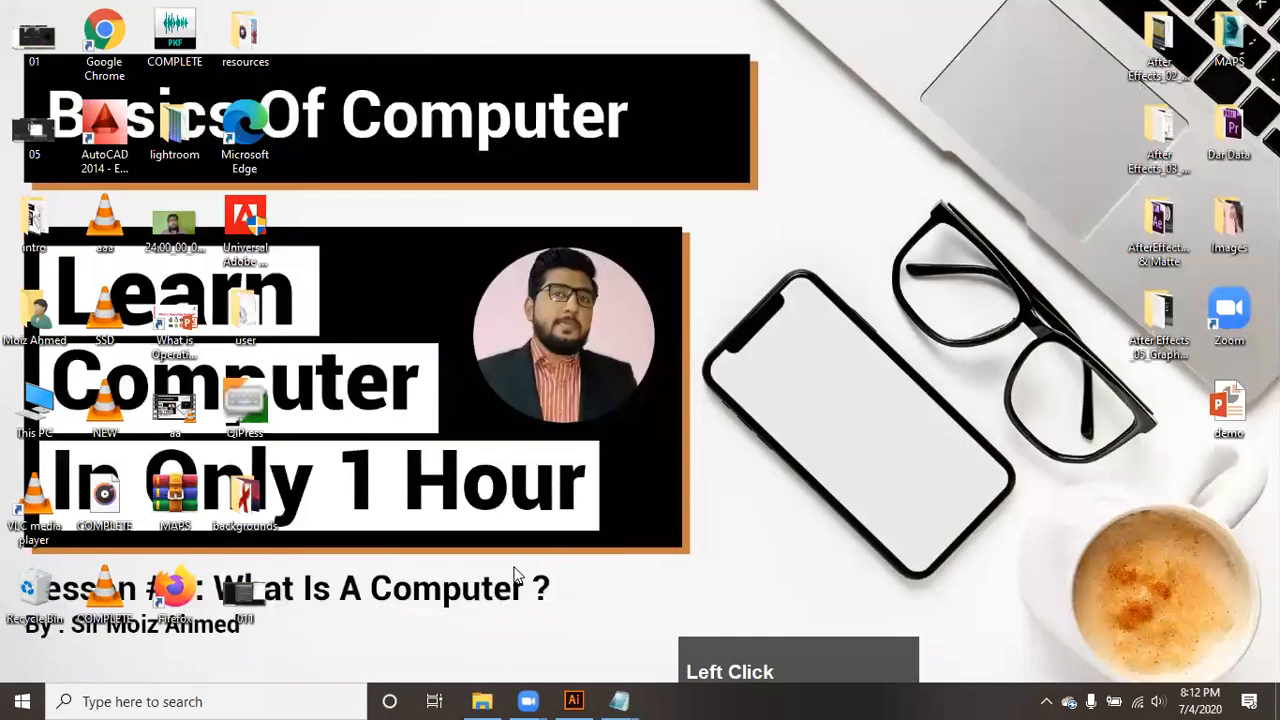
double_click(1162, 228)
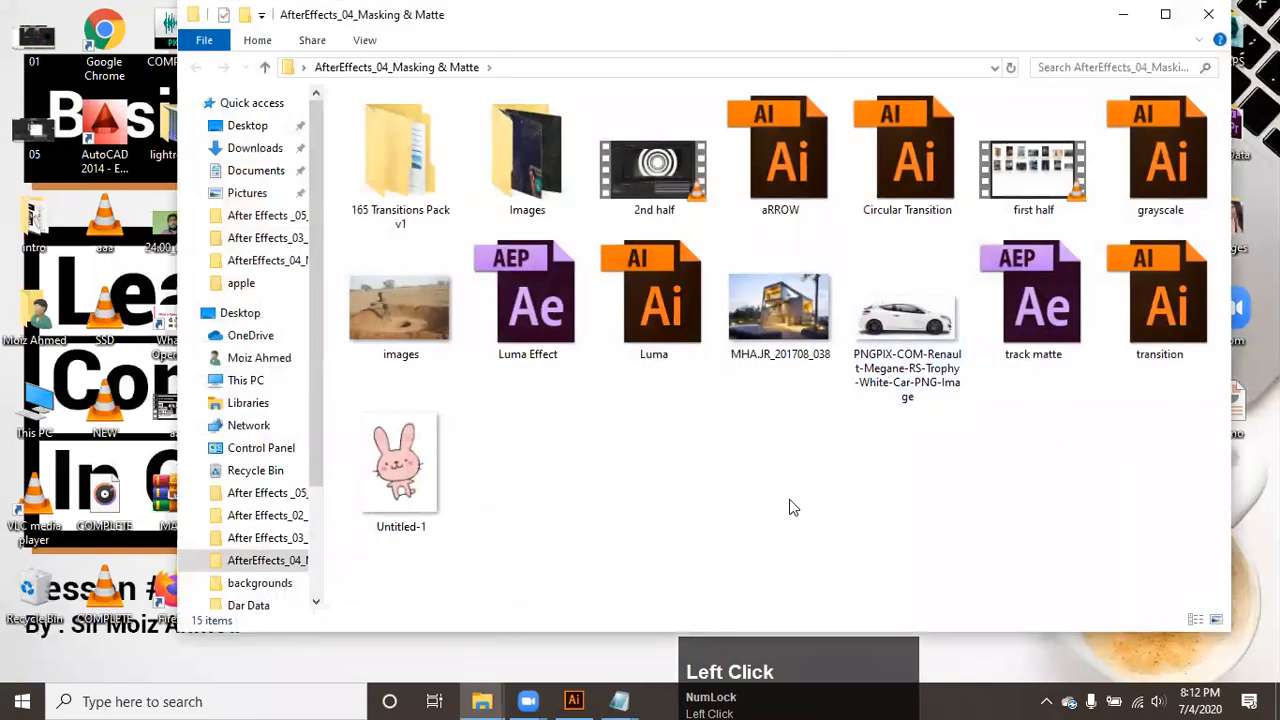
click(862, 332)
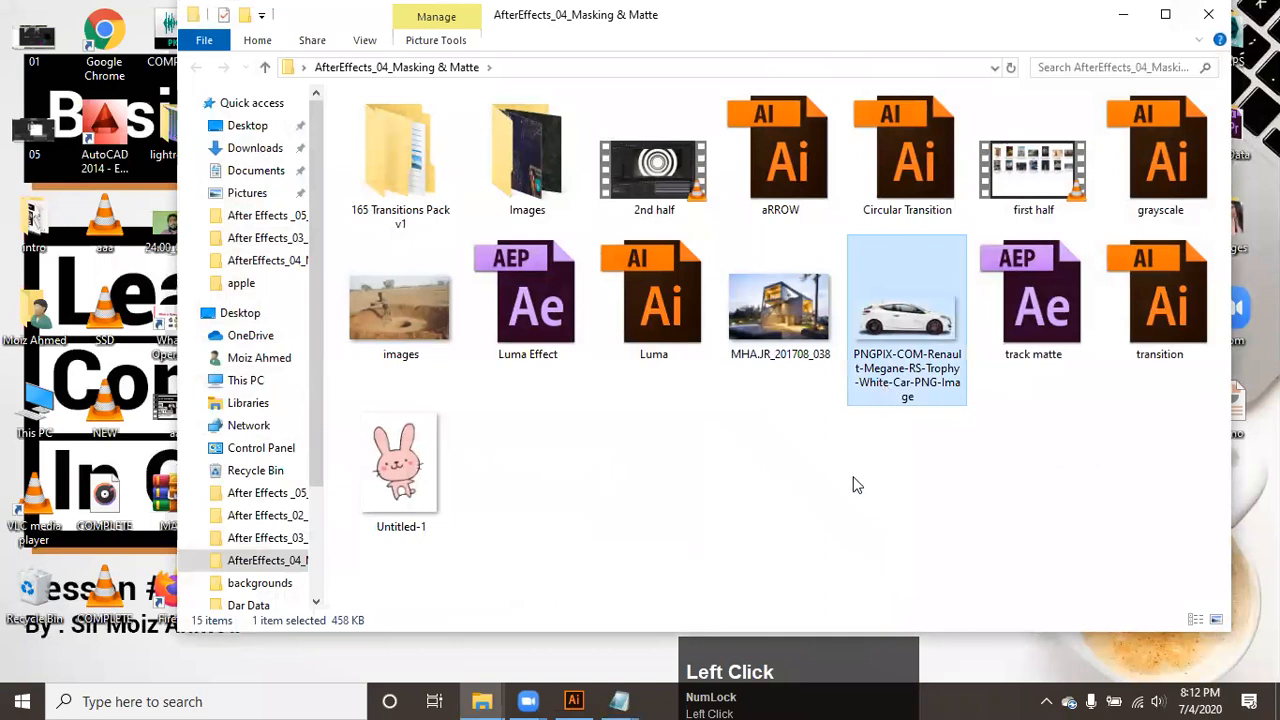
drag(918, 322, 437, 346)
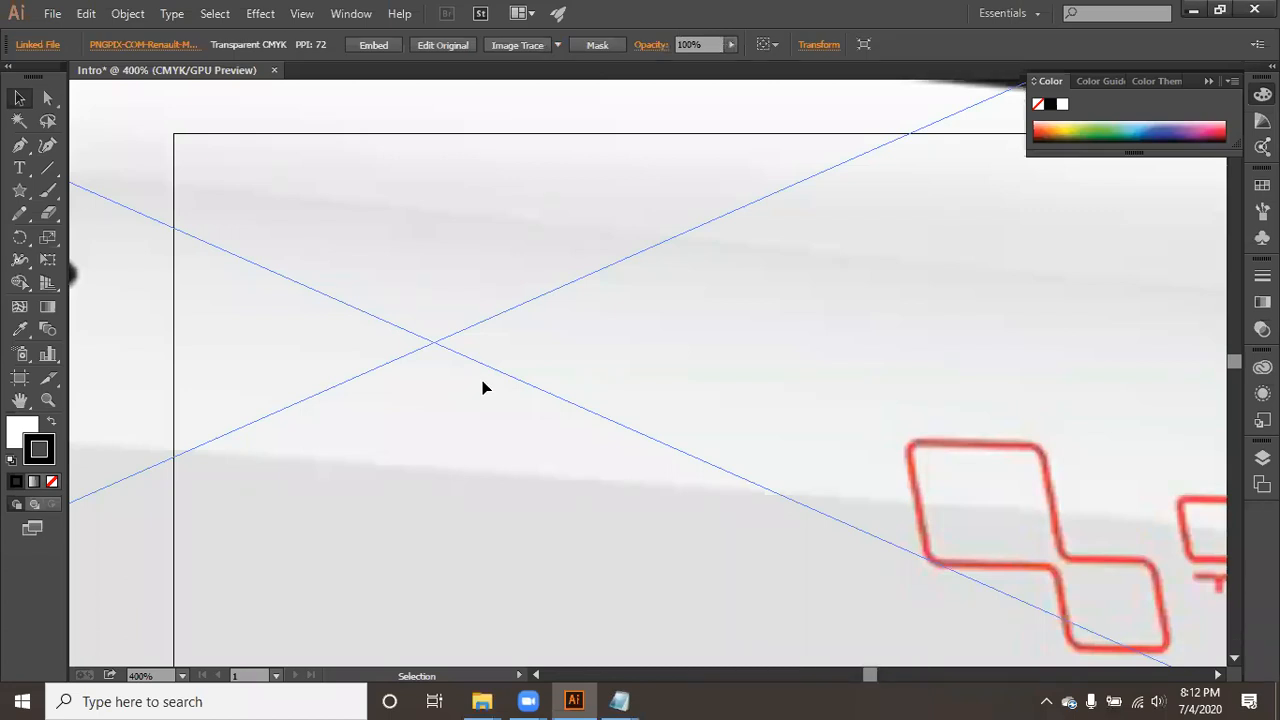
alt+scroll(530, 391, down, 7)
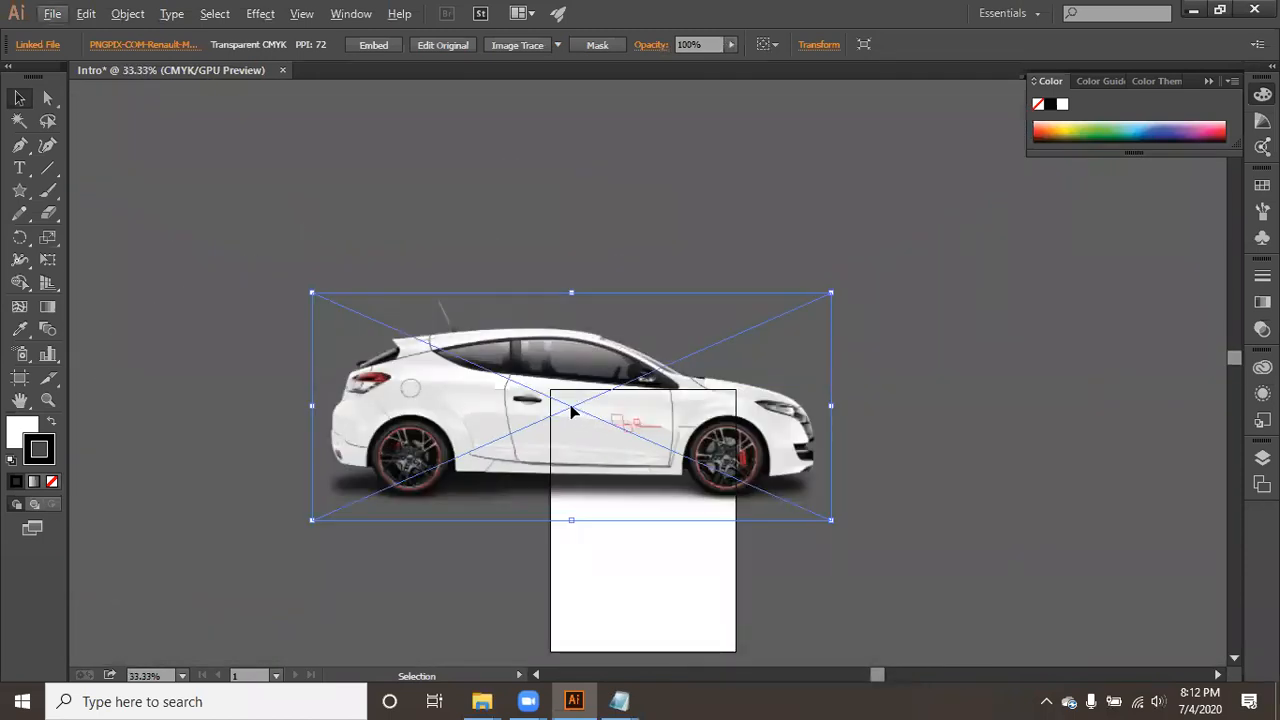
alt+scroll(572, 406, up, 3)
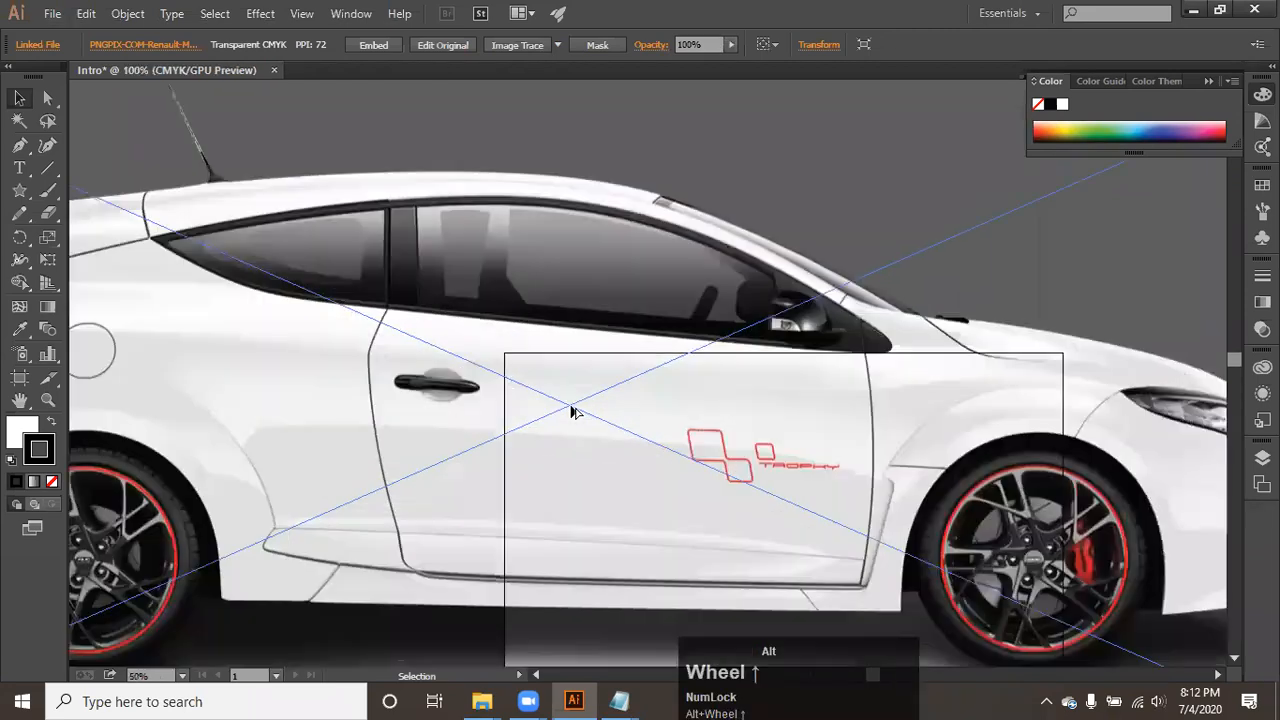
scroll(583, 417, down, 5)
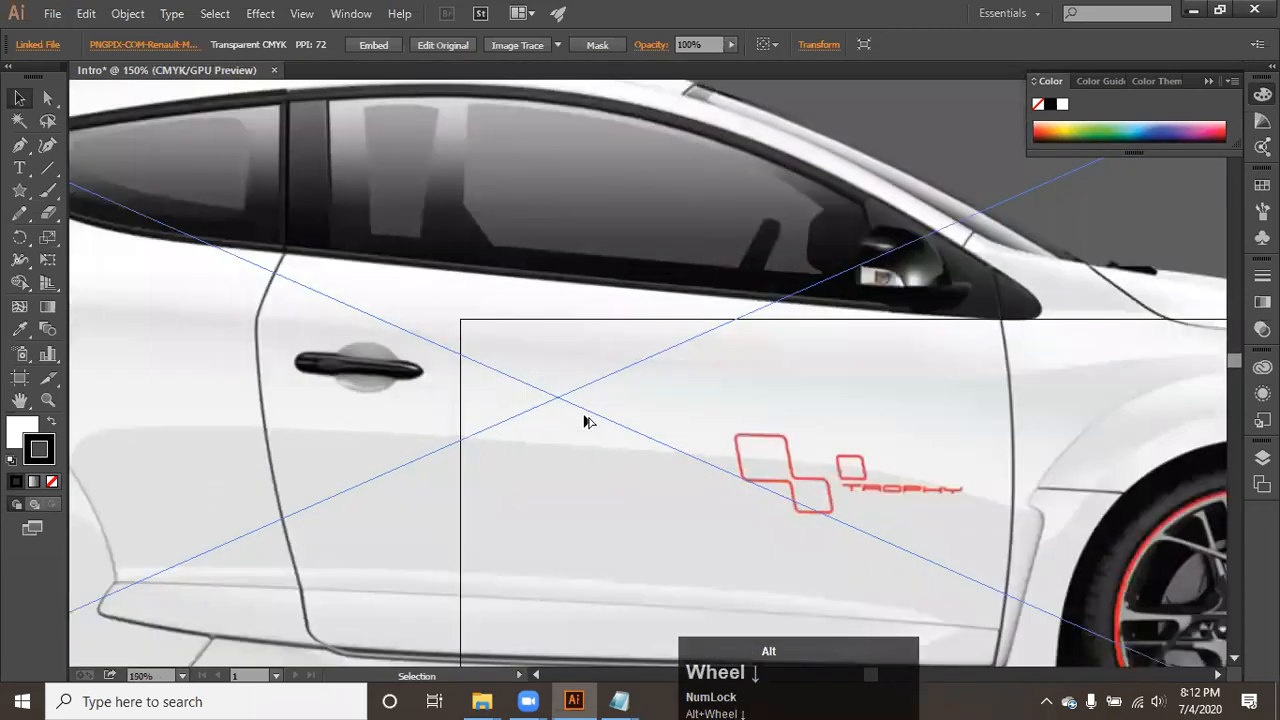
- Examine the placed car image in close-up and as a whole against the artboard
alt+scroll(585, 420, up, 4)
alt+scroll(585, 420, down, 4)
alt+scroll(585, 420, up, 4)
alt+scroll(585, 420, down, 5)
alt+scroll(585, 420, up, 3)
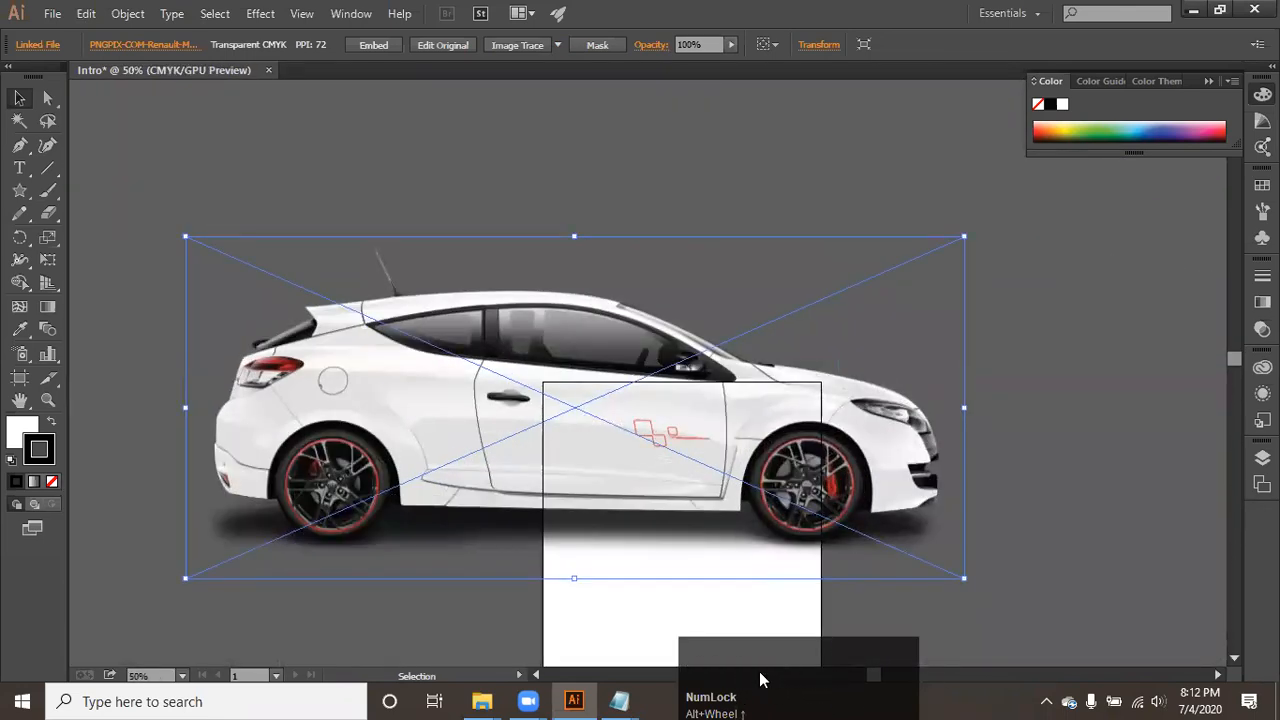
alt+scroll(715, 494, down, 4)
alt+scroll(715, 494, up, 4)
alt+scroll(715, 494, down, 2)
alt+scroll(715, 499, down, 3)
alt+scroll(715, 499, up, 2)
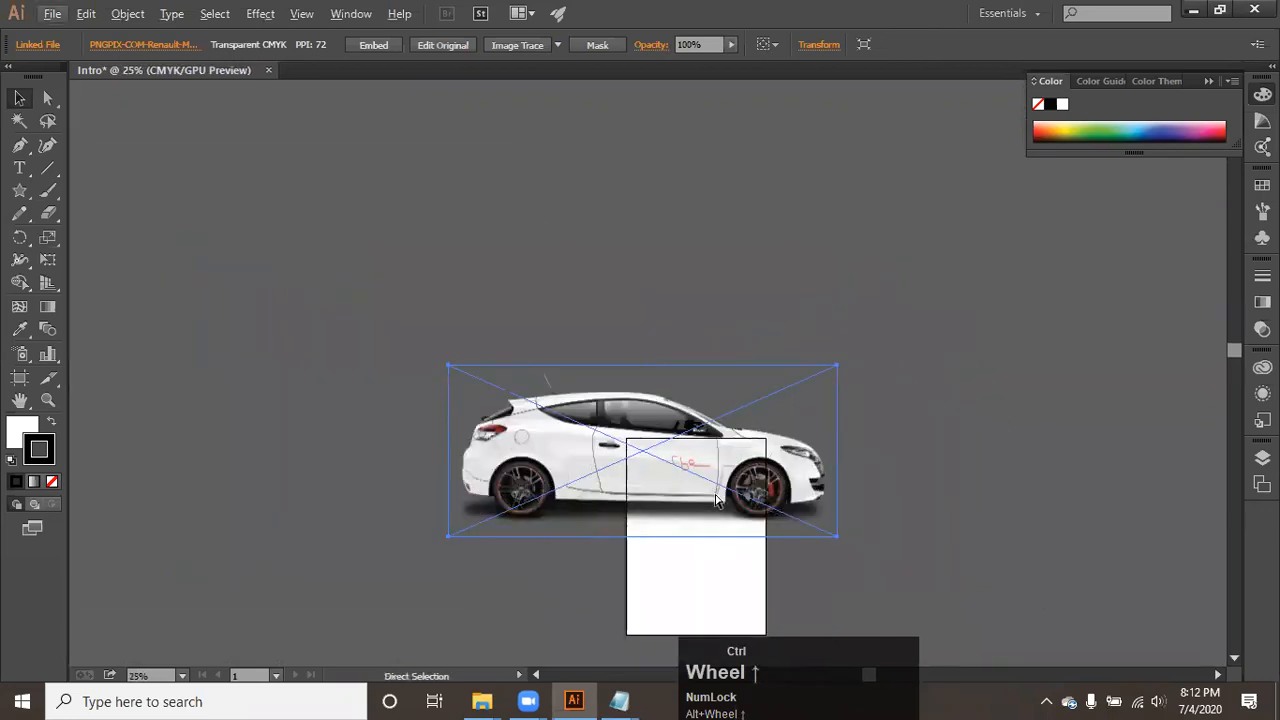
- Step the view magnification up and down between presets such as 16.67% and 100% to inspect the car and artboard
key(ctrl+equal)
key(ctrl+equal)
key(ctrl+equal)
key(ctrl+equal)
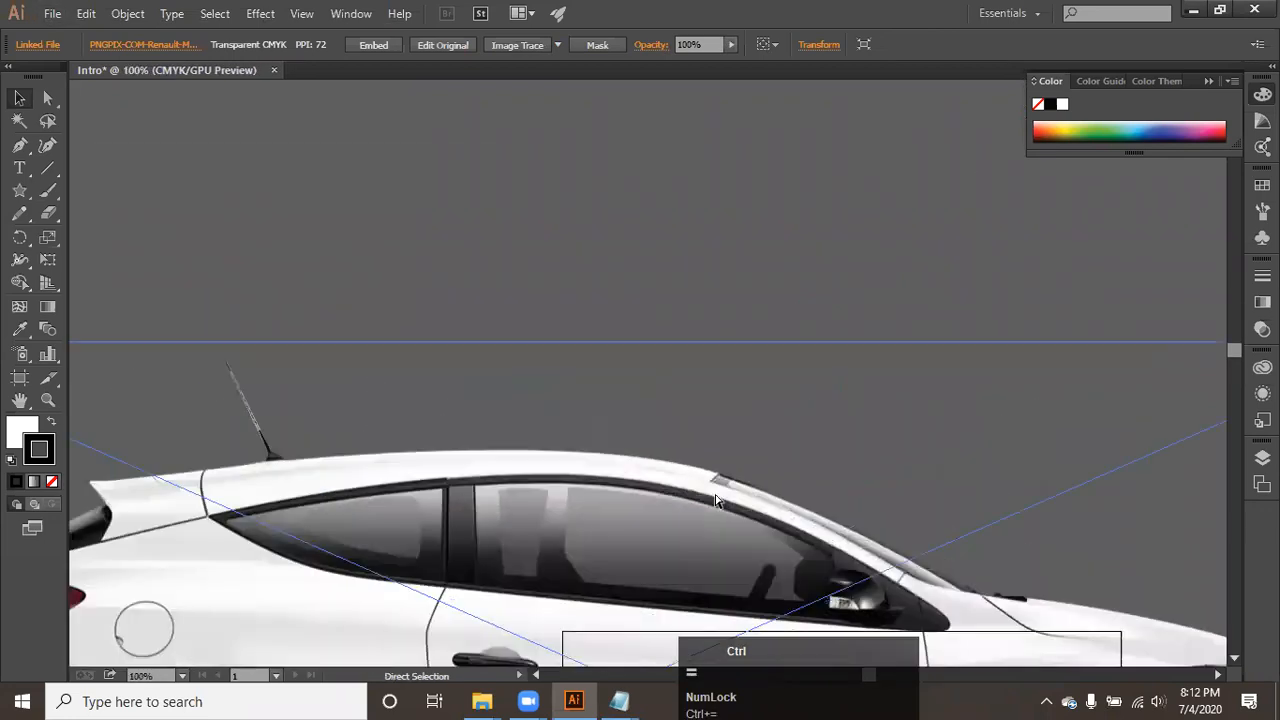
key(ctrl+minus)
key(ctrl+minus)
key(ctrl+minus)
key(ctrl+minus)
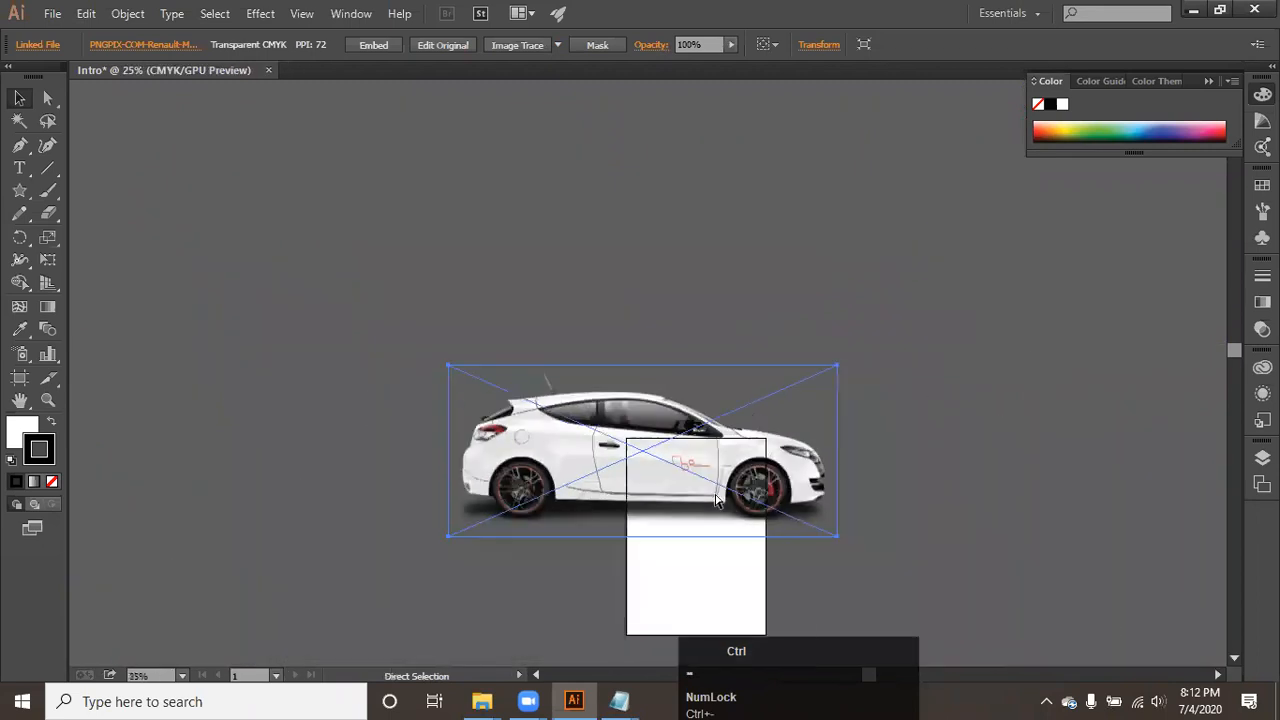
key(ctrl+equal)
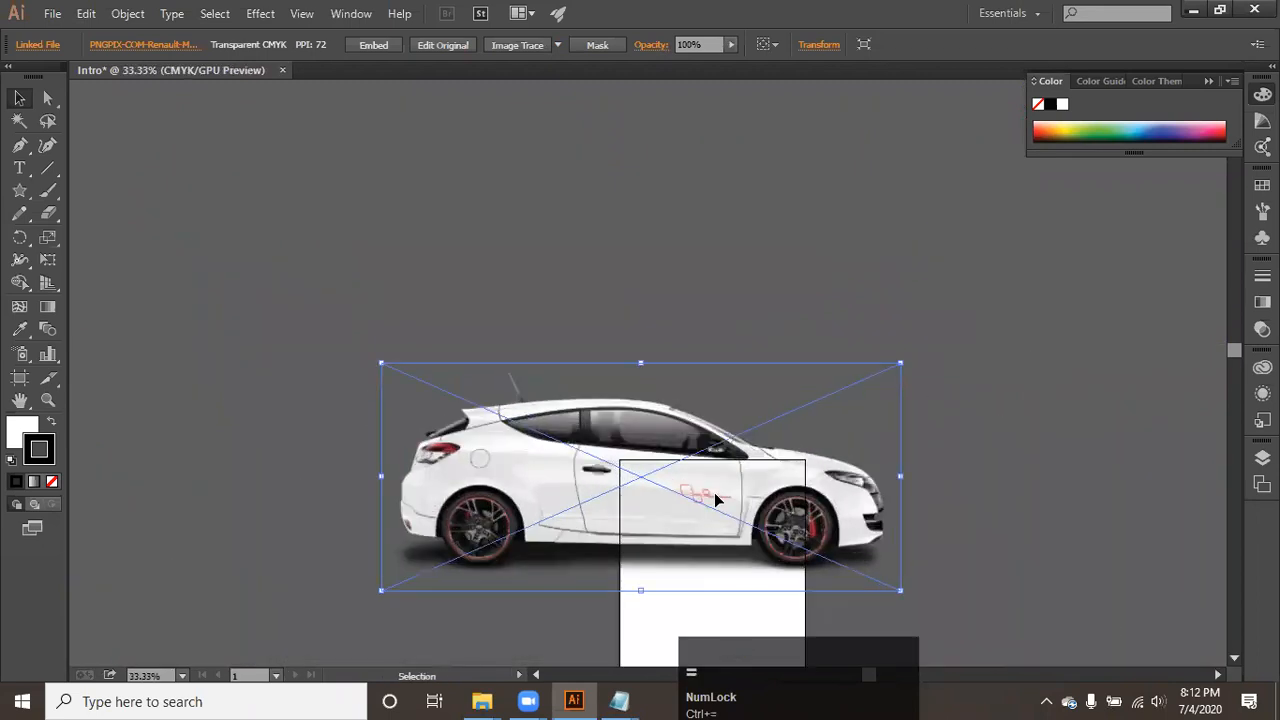
key(ctrl)
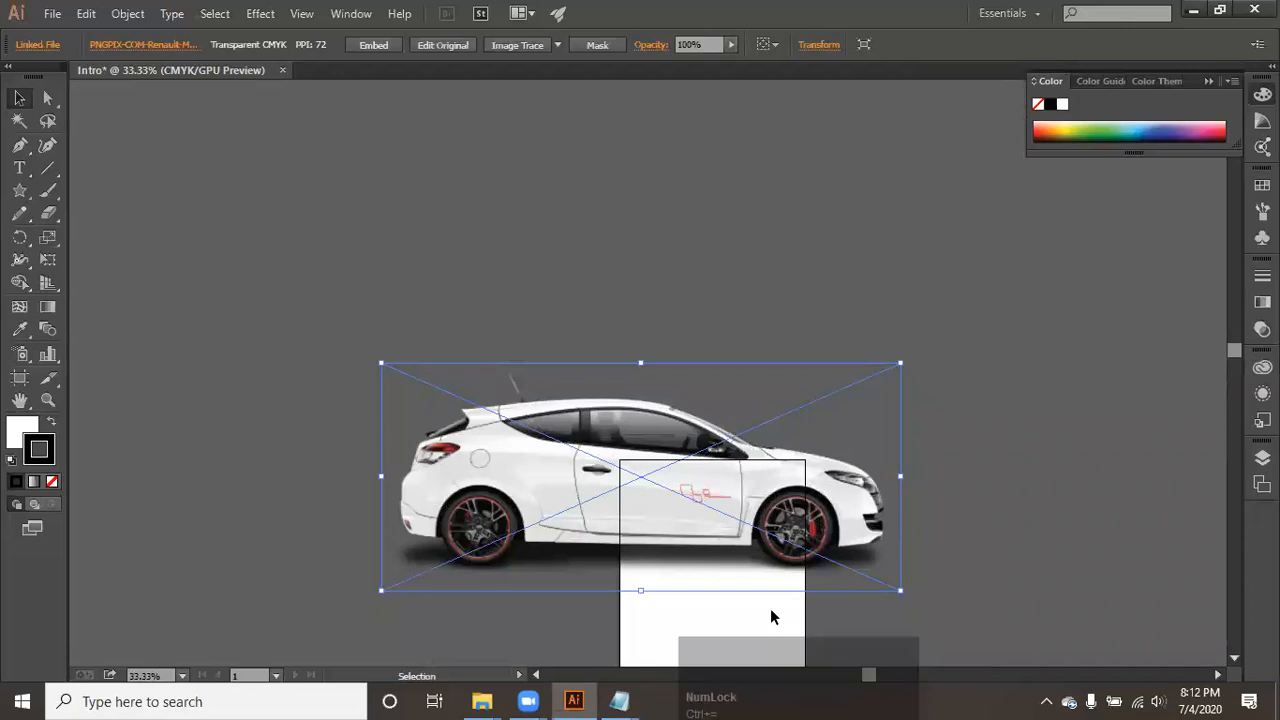
key(ctrl+minus)
key(ctrl+minus)
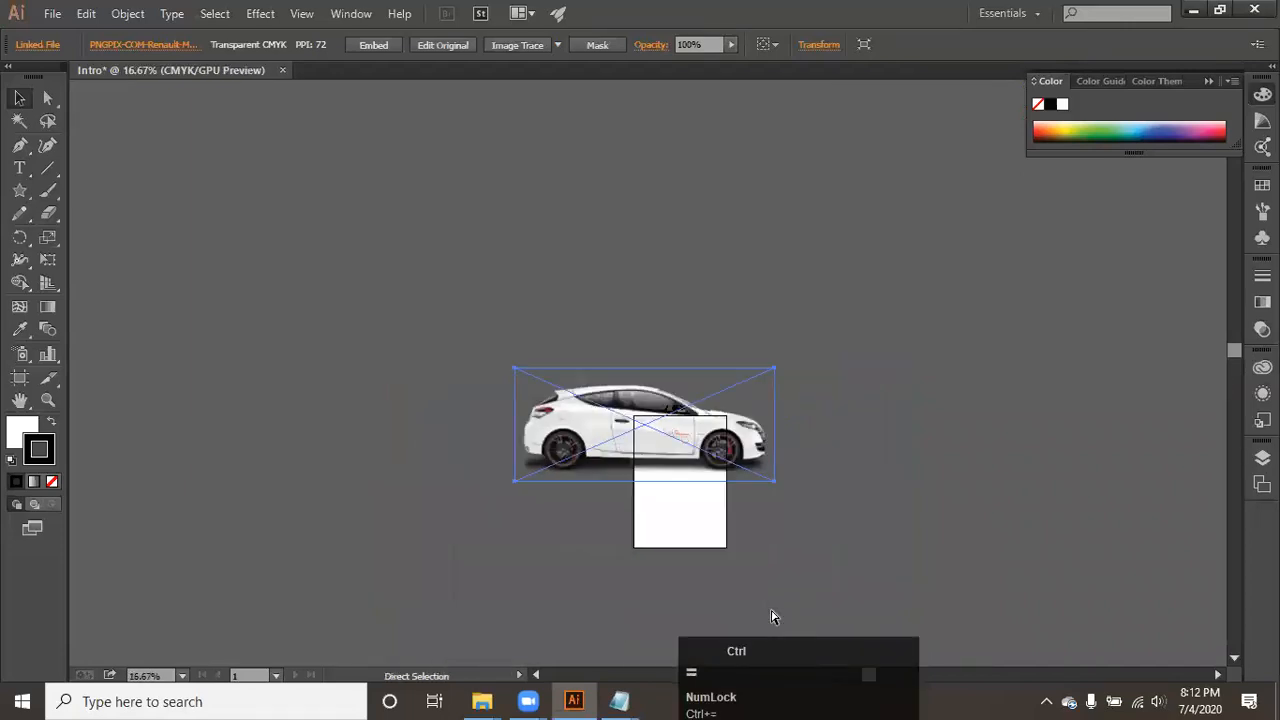
key(ctrl+equal)
key(ctrl+equal)
key(ctrl+equal)
key(ctrl+equal)
key(ctrl+equal)
key(ctrl+minus)
key(ctrl+minus)
key(ctrl+minus)
key(ctrl+minus)
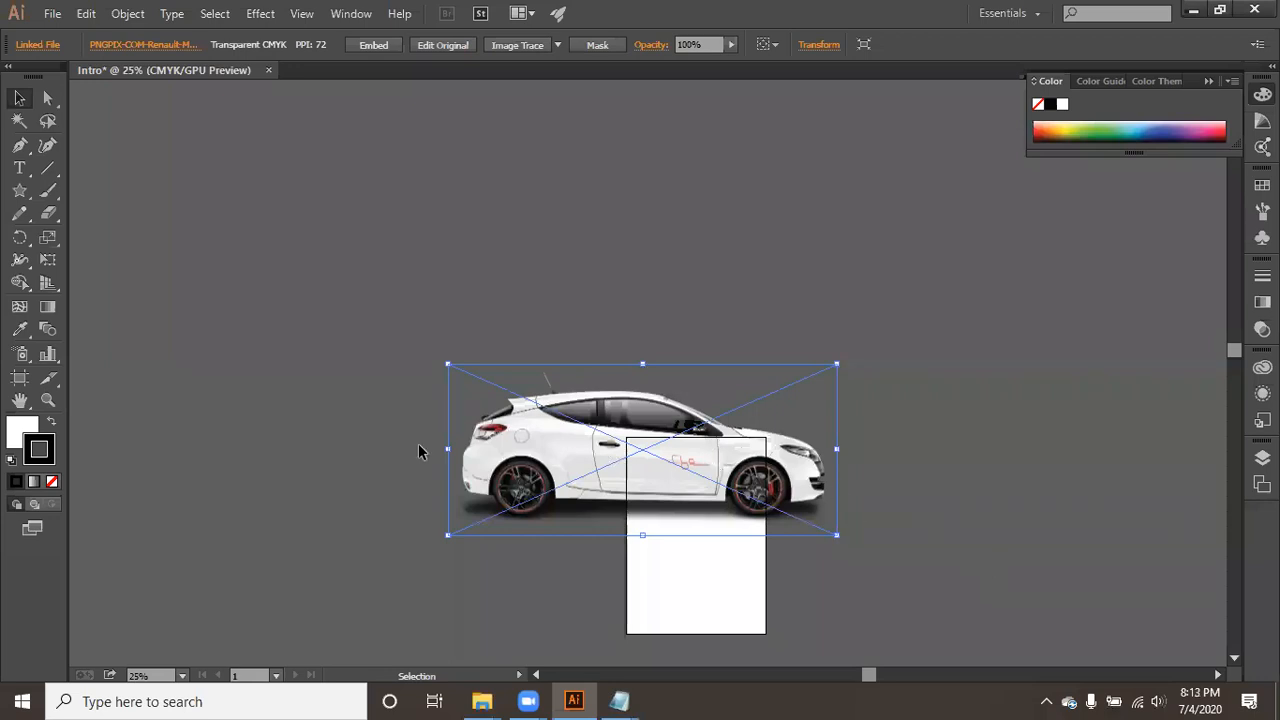
- Use the Zoom tool around the car, reducing the view to 16.21%
click(47, 401)
click(529, 384)
drag(654, 523, 436, 440)
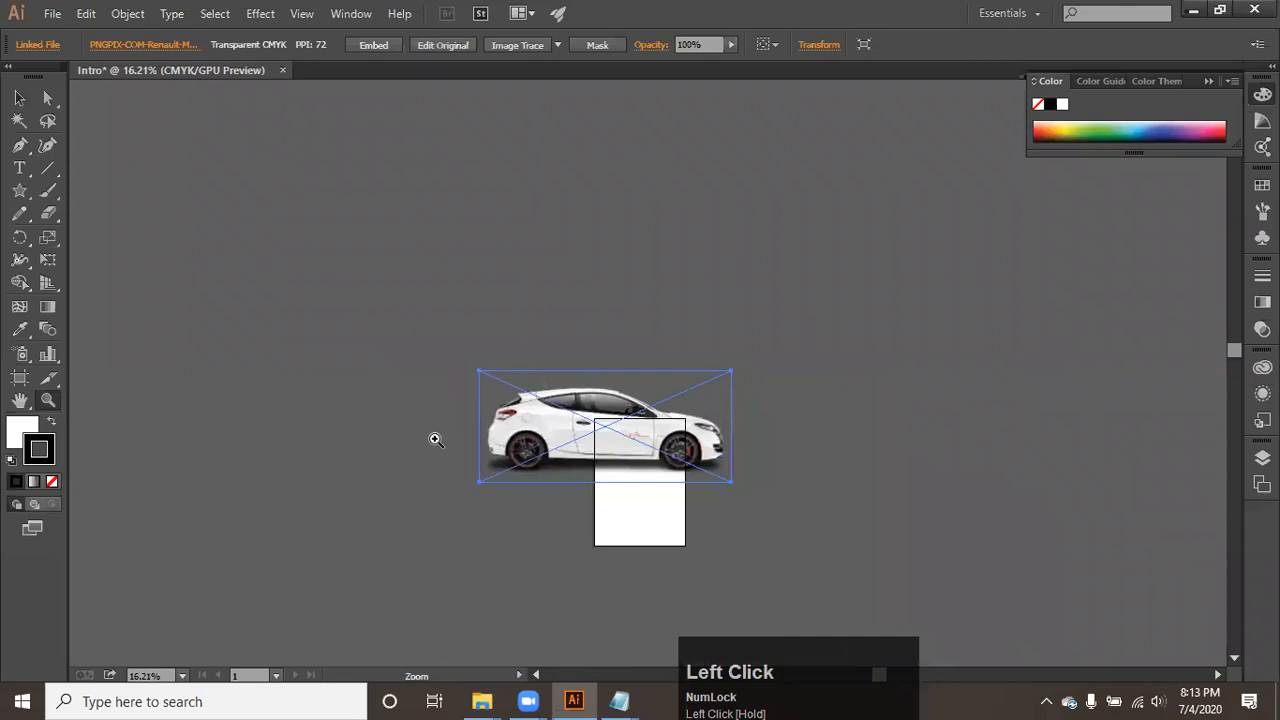
- Move the car image down over the artboard so that it is roughly centred on the page
click(19, 98)
drag(566, 428, 640, 497)
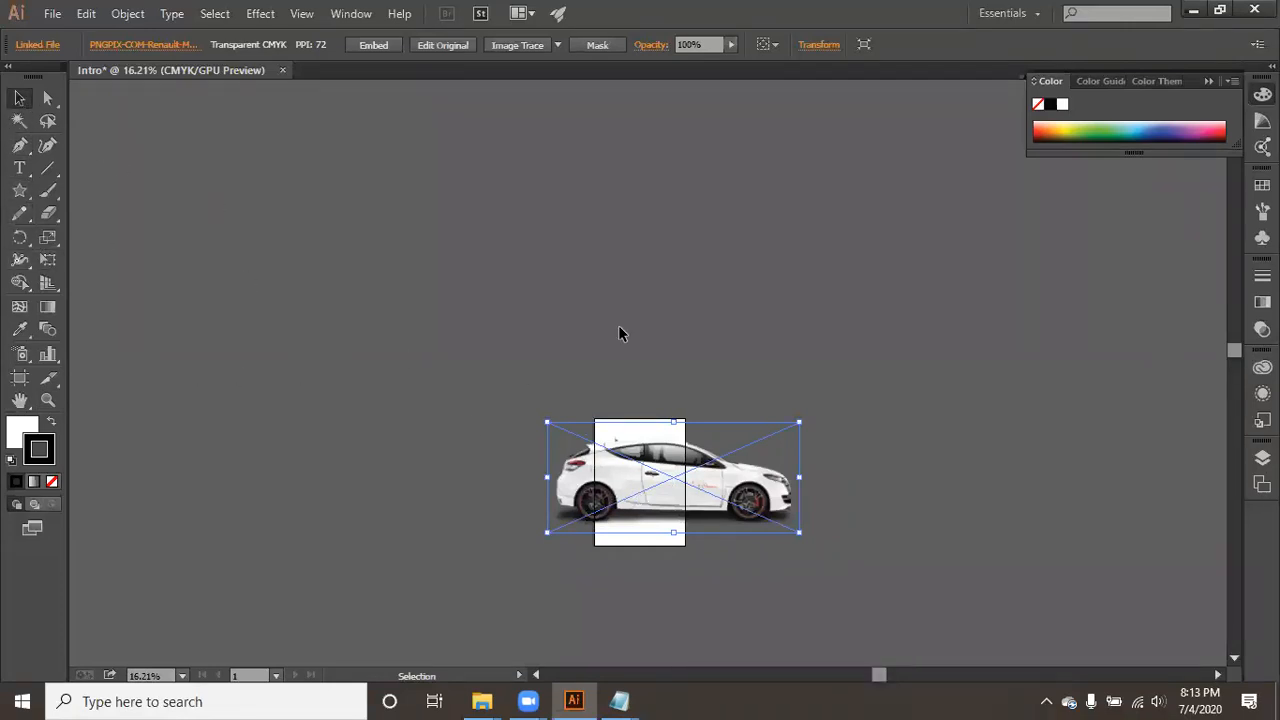
drag(710, 525, 687, 525)
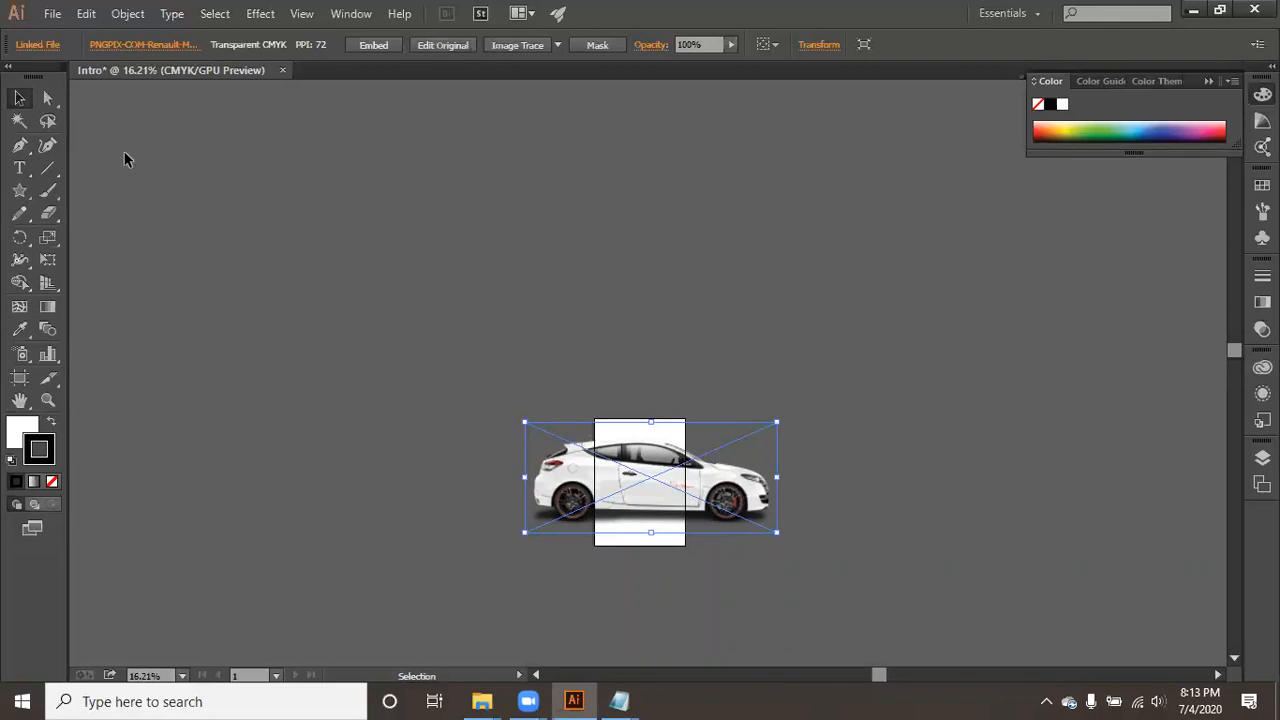
- Add the point text "dsfas" with the Type tool in the blank area below the car on the artboard
click(19, 168)
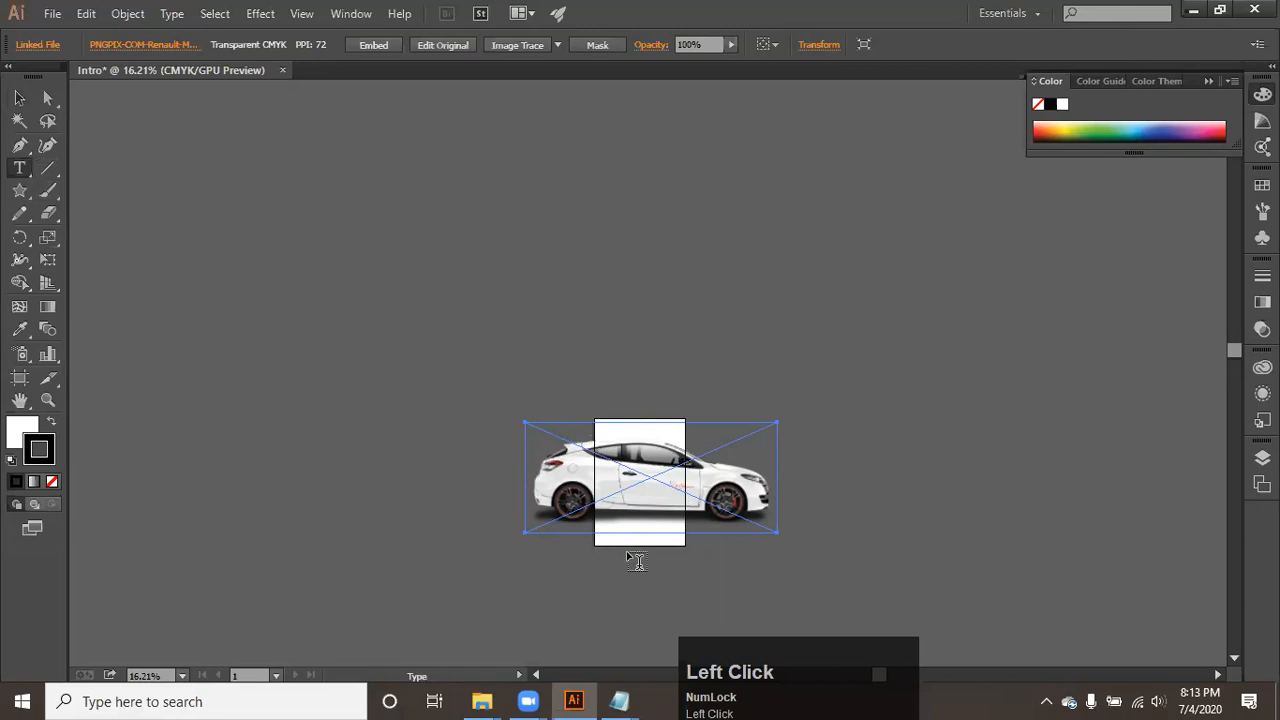
scroll(626, 591, up, 5)
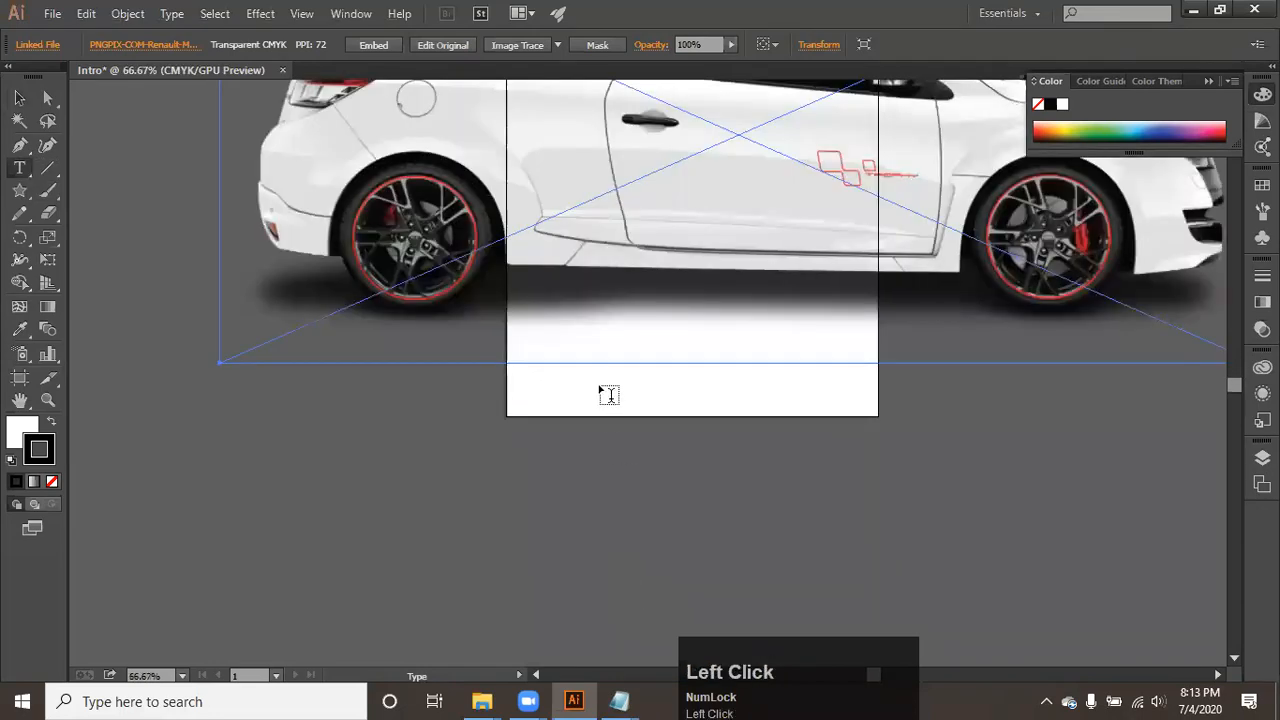
click(604, 394)
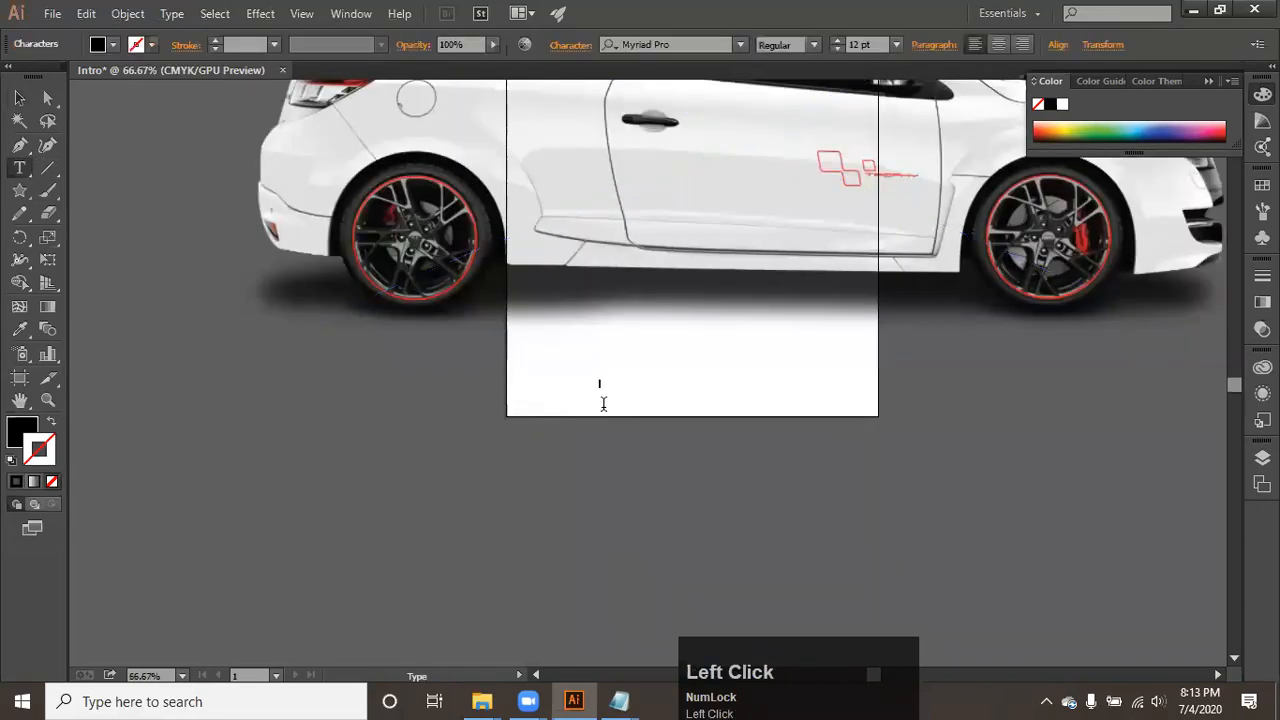
scroll(604, 400, up, 3)
key(super)
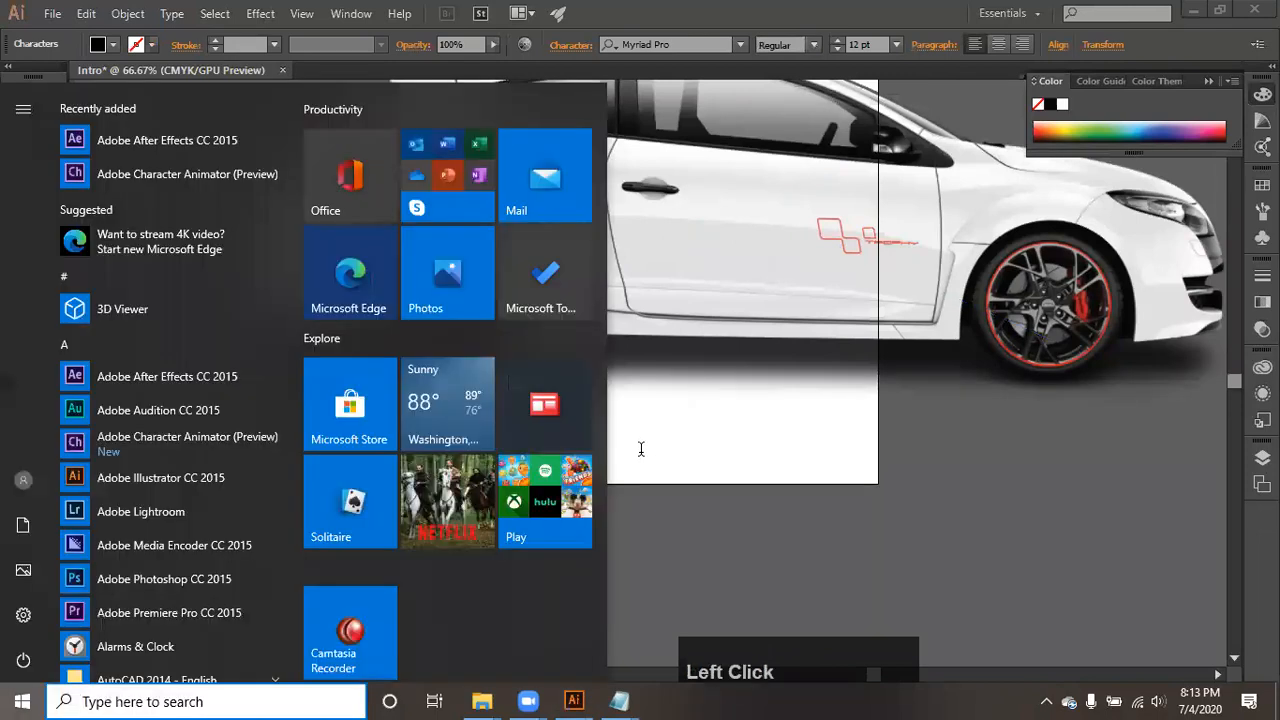
click(641, 449)
scroll(620, 445, up, 5)
scroll(620, 450, down, 1)
text(dsfasdfsad)
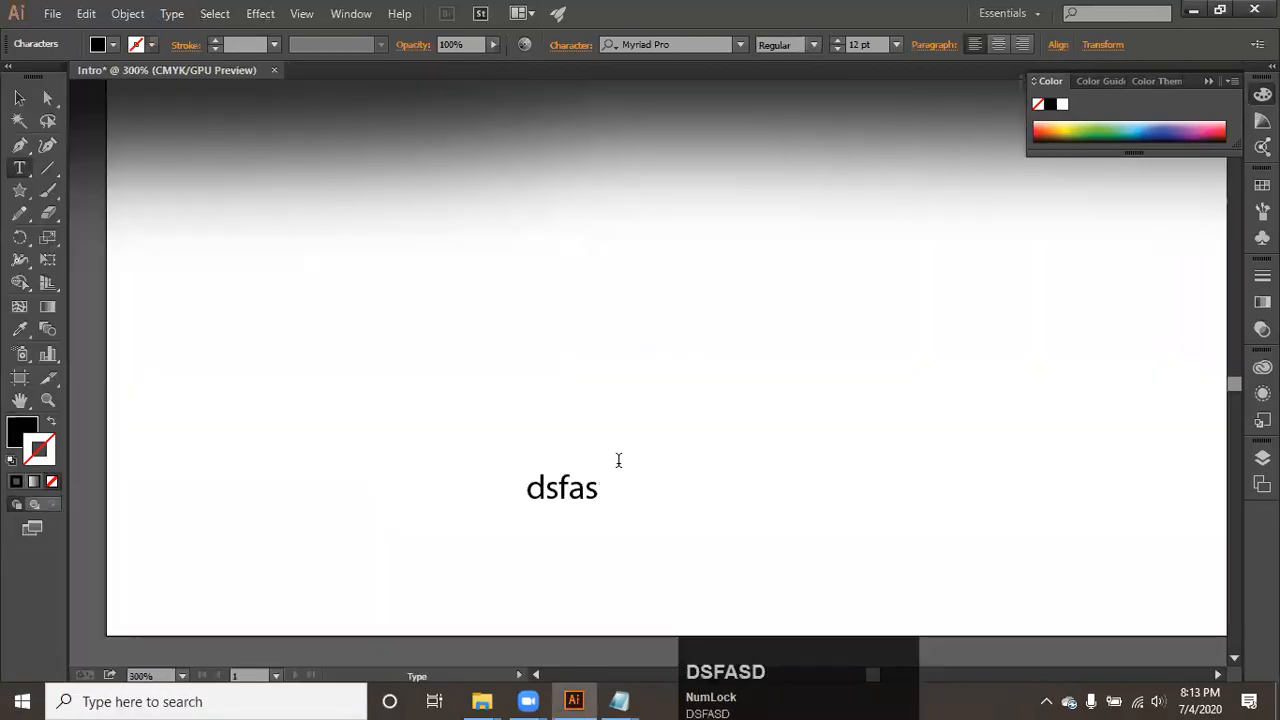